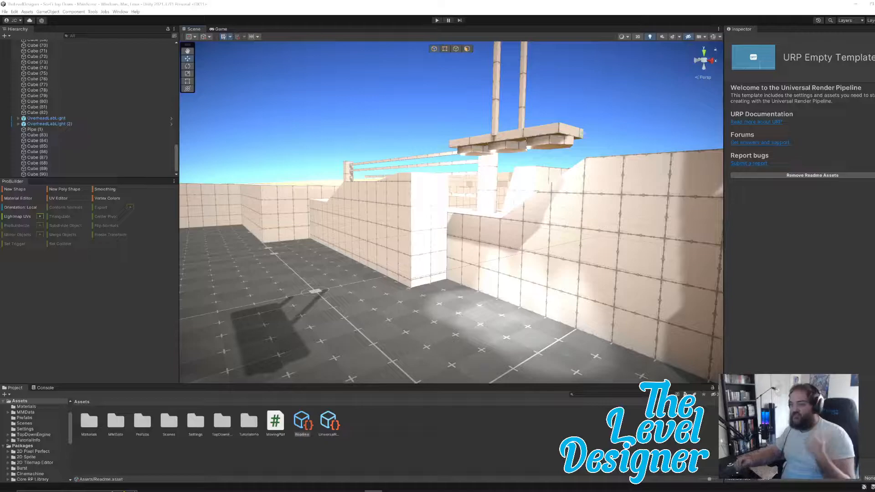
{"action": "right_click_drag", "start_coordinate": [447, 239], "coordinate": [546, 270]}
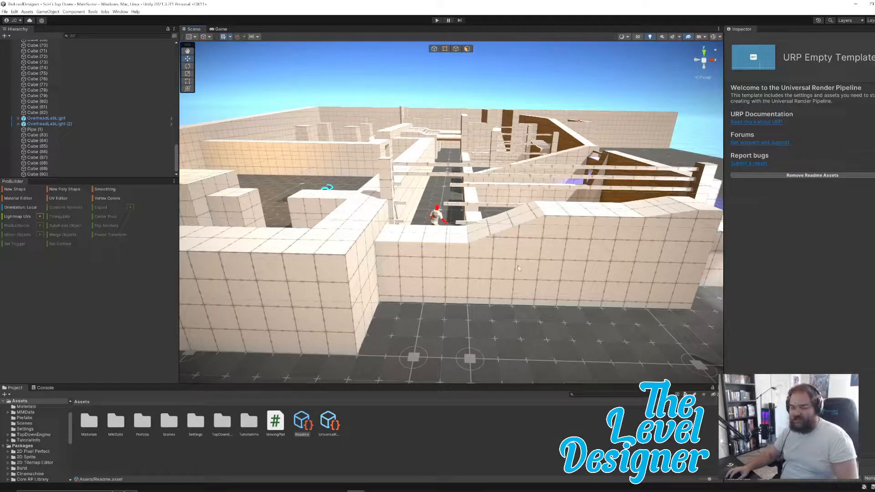
{"action": "right_click_drag", "start_coordinate": [499, 263], "coordinate": [570, 259]}
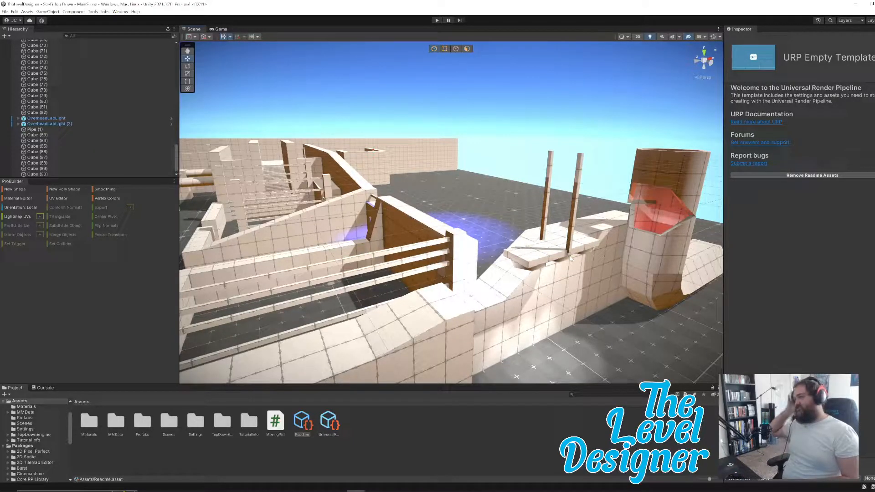
{"action": "right_click_drag", "start_coordinate": [565, 273], "coordinate": [563, 302]}
{"action": "right_click_drag", "start_coordinate": [628, 298], "coordinate": [496, 286]}
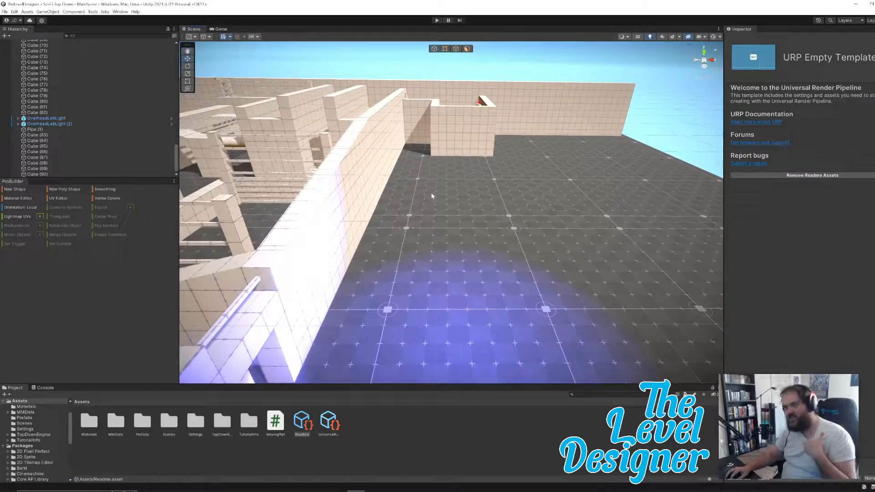
- Shift the upper section of the broken pipe sideways over the lower section, to about X 22.62
{"action": "right_click_drag", "start_coordinate": [516, 244], "coordinate": [556, 222]}
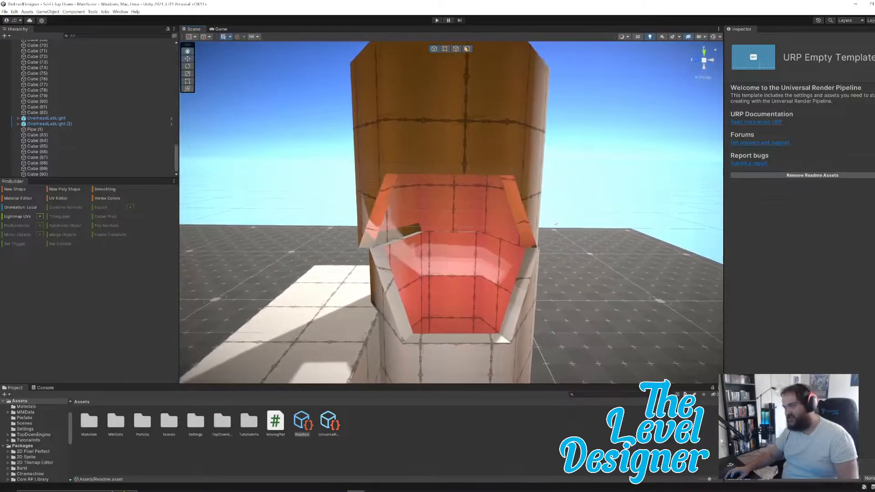
{"action": "left_click", "coordinate": [459, 205]}
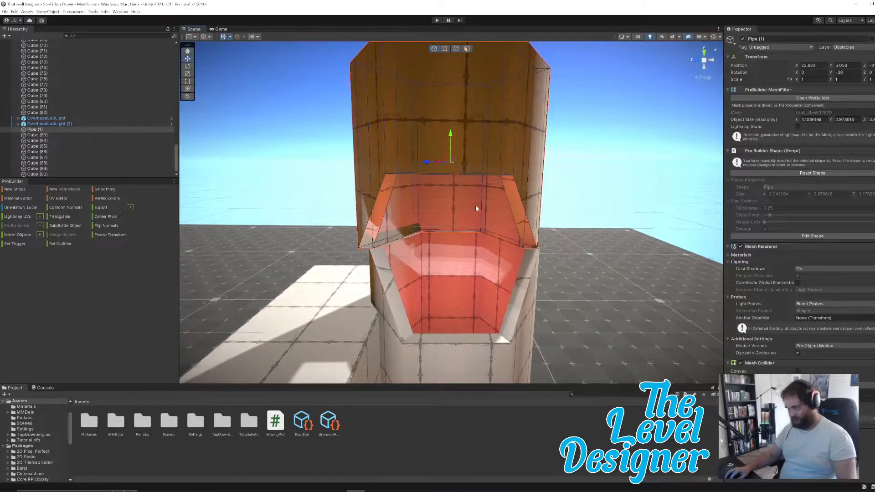
{"action": "left_click_drag", "start_coordinate": [427, 162], "coordinate": [433, 162]}
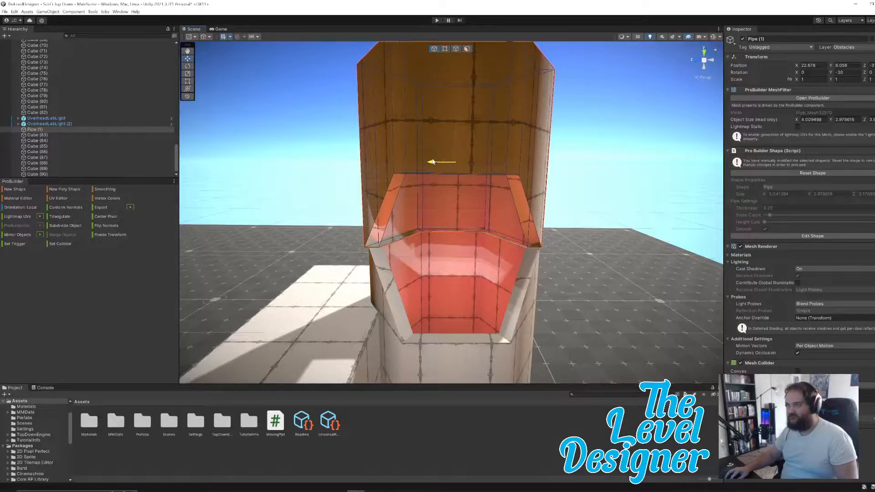
{"action": "key", "text": "s"}
{"action": "right_click_drag", "start_coordinate": [516, 189], "coordinate": [487, 214]}
{"action": "key", "text": "w"}
{"action": "key", "text": "a"}
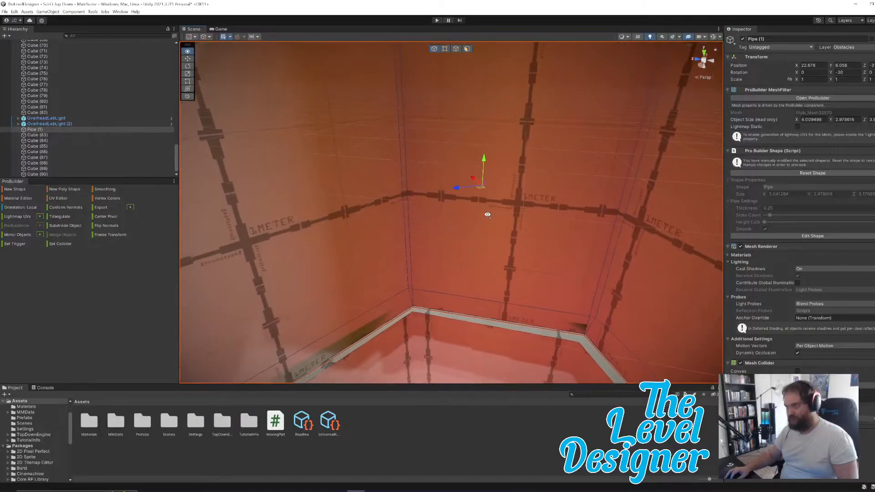
{"action": "left_click_drag", "start_coordinate": [481, 191], "coordinate": [473, 197]}
{"action": "right_click_drag", "start_coordinate": [474, 198], "coordinate": [482, 146]}
- Scale the upper pipe section down uniformly to about 0.946 and lower it to about Y 6.03
{"action": "key", "text": "e"}
{"action": "key", "text": "r"}
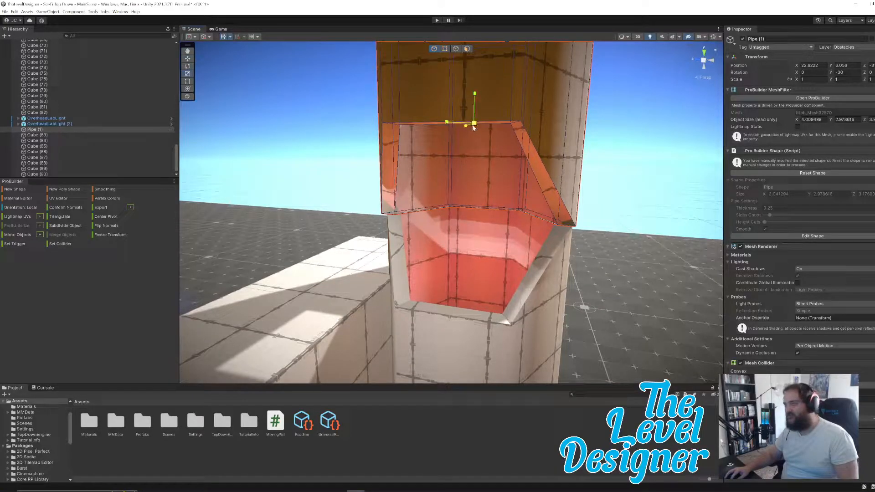
{"action": "left_click_drag", "start_coordinate": [472, 127], "coordinate": [474, 100]}
{"action": "key", "text": "w"}
{"action": "key", "text": "e"}
{"action": "left_click_drag", "start_coordinate": [475, 132], "coordinate": [475, 132]}
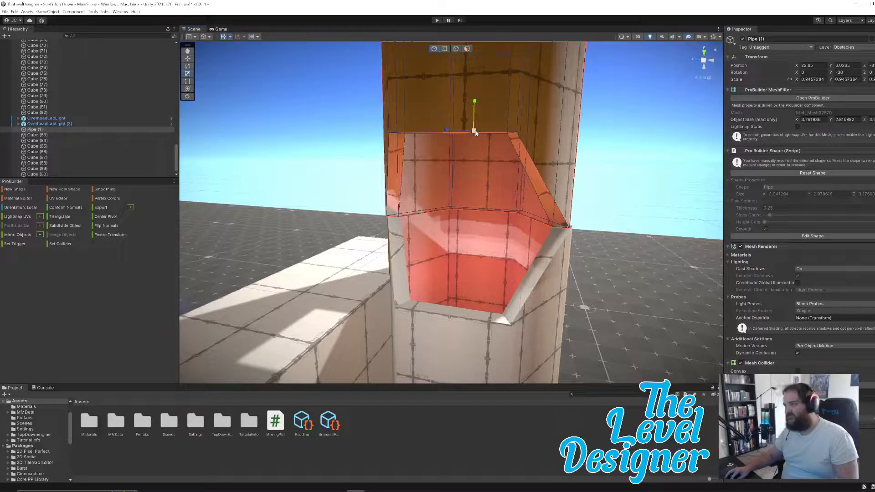
- Fine-tune the upper pipe section's alignment with the lower pipe from the front and back, ending at about X 22.68
{"action": "right_click_drag", "start_coordinate": [466, 142], "coordinate": [506, 189]}
{"action": "key", "text": "a"}
{"action": "key", "text": "d"}
{"action": "key", "text": "e"}
{"action": "left_click_drag", "start_coordinate": [446, 156], "coordinate": [447, 153]}
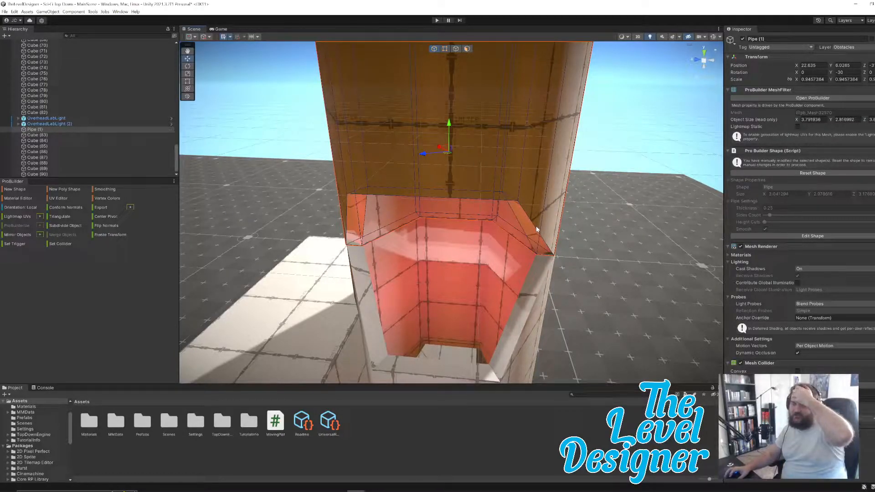
{"action": "left_click_drag", "start_coordinate": [574, 249], "coordinate": [449, 276], "text": "alt"}
{"action": "key", "text": "f"}
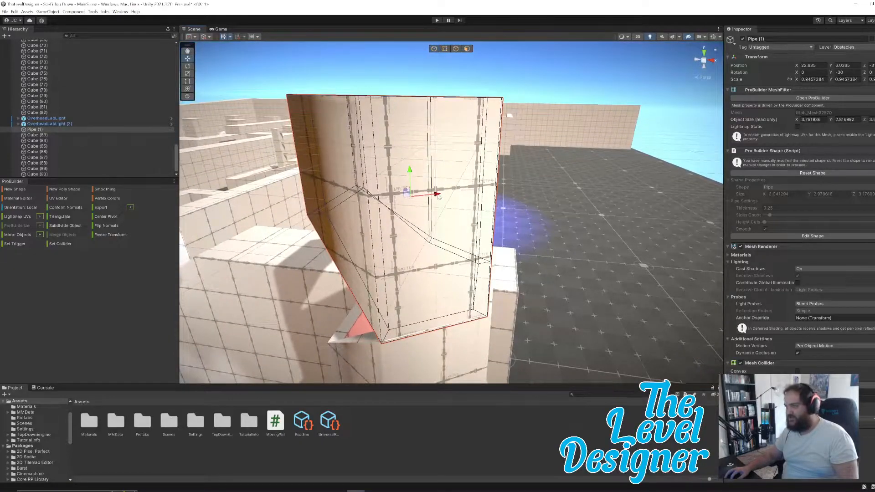
{"action": "left_click_drag", "start_coordinate": [409, 200], "coordinate": [412, 200]}
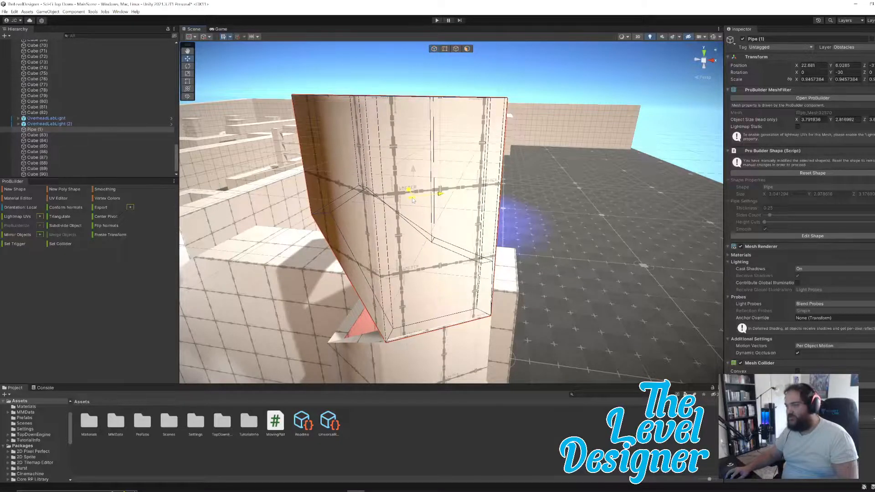
- Examine the sloped wall beside the pipe and the open floor around it from several sides
{"action": "key", "text": "s"}
{"action": "right_click_drag", "start_coordinate": [517, 233], "coordinate": [425, 237]}
{"action": "left_click", "coordinate": [573, 171]}
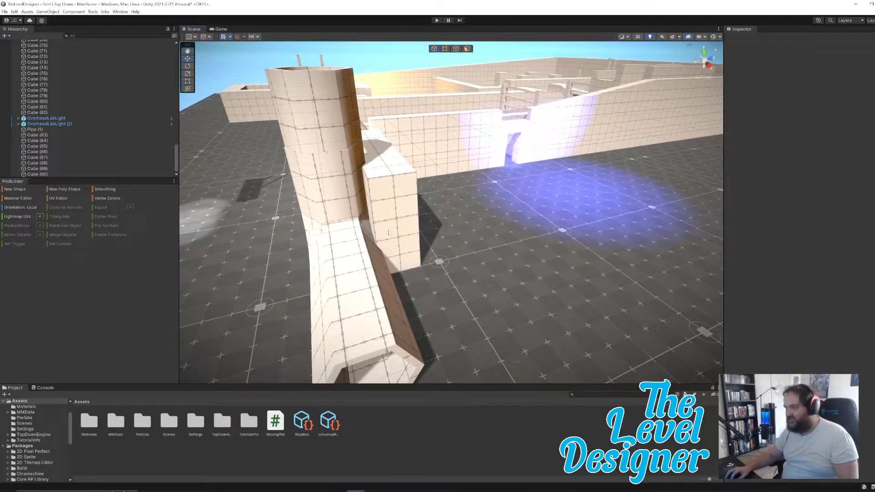
{"action": "left_click", "coordinate": [403, 227]}
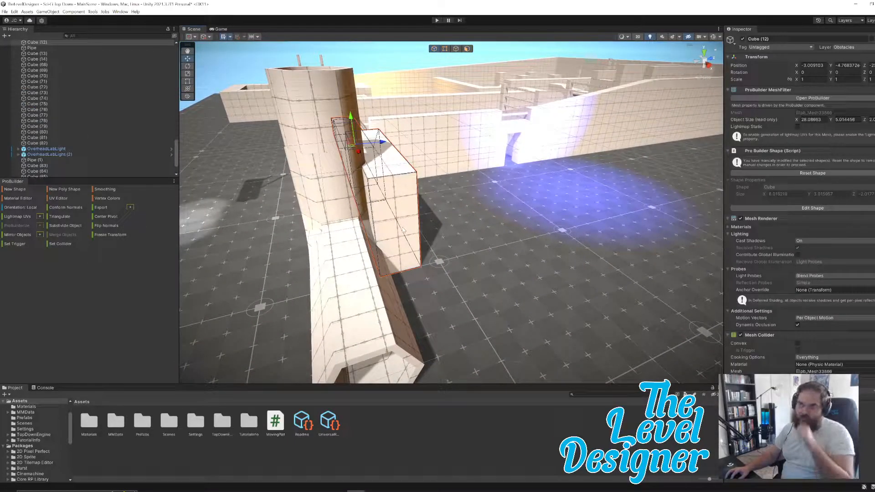
{"action": "right_click_drag", "start_coordinate": [381, 212], "coordinate": [514, 219]}
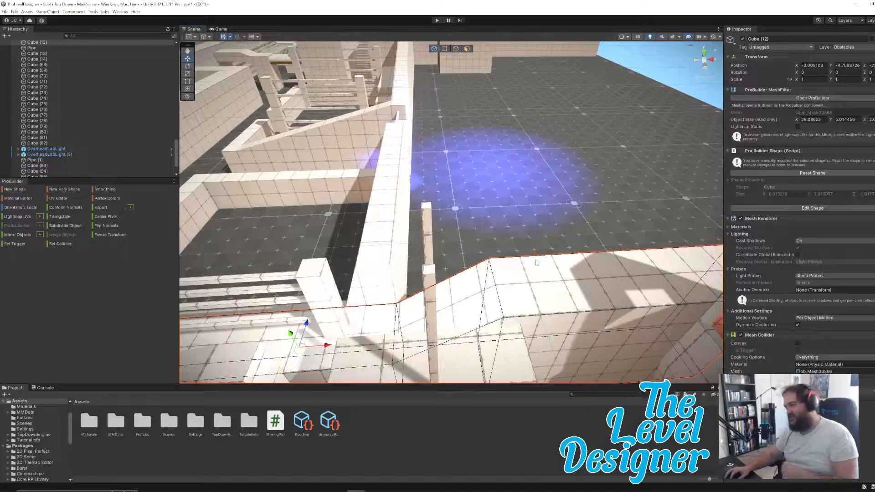
{"action": "right_click_drag", "start_coordinate": [536, 263], "coordinate": [417, 244]}
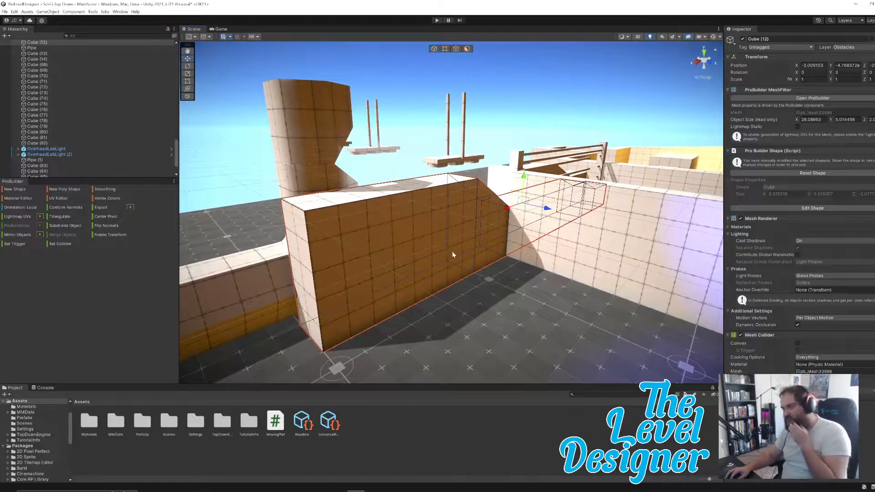
{"action": "scroll", "coordinate": [136, 158], "scroll_direction": "down", "scroll_amount": 2}
{"action": "scroll", "coordinate": [111, 156], "scroll_direction": "down", "scroll_amount": 1}
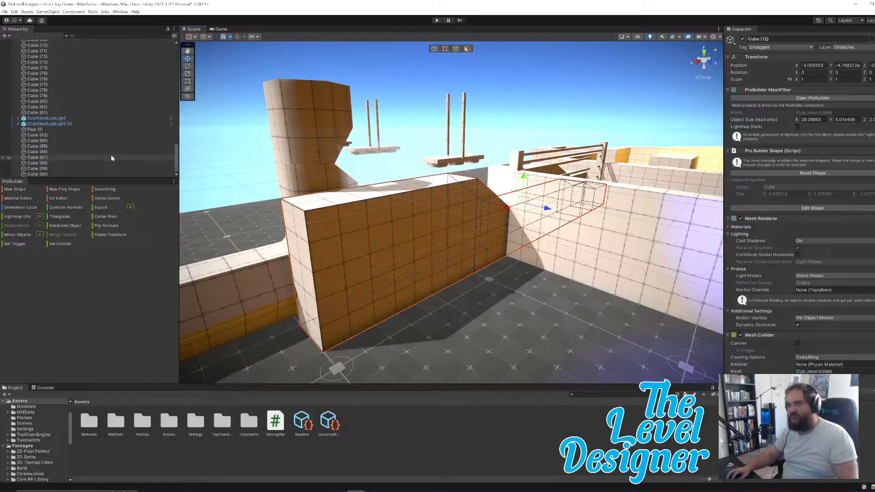
- Create a cube about 6 × 4 × 2 on the floor in front of the shaded side of the sloped wall
{"action": "left_click", "coordinate": [15, 189]}
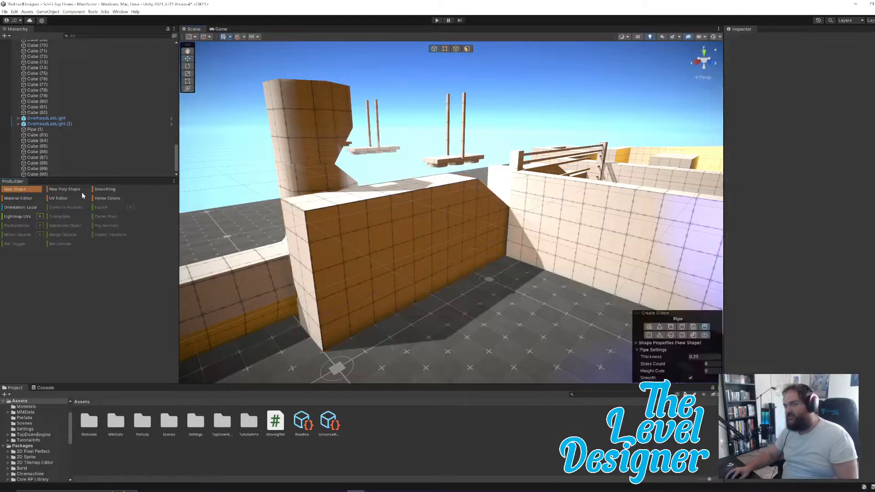
{"action": "left_click", "coordinate": [671, 326]}
{"action": "right_click_drag", "start_coordinate": [554, 269], "coordinate": [492, 279]}
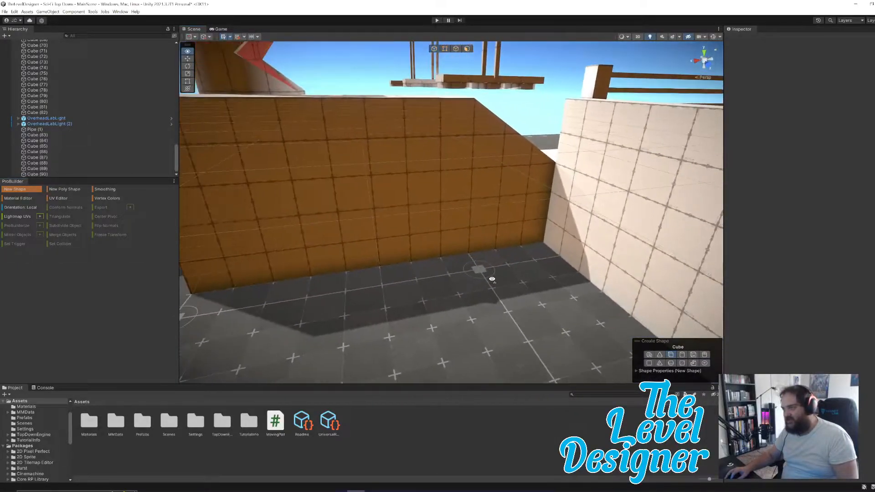
{"action": "left_click_drag", "start_coordinate": [441, 258], "coordinate": [203, 345]}
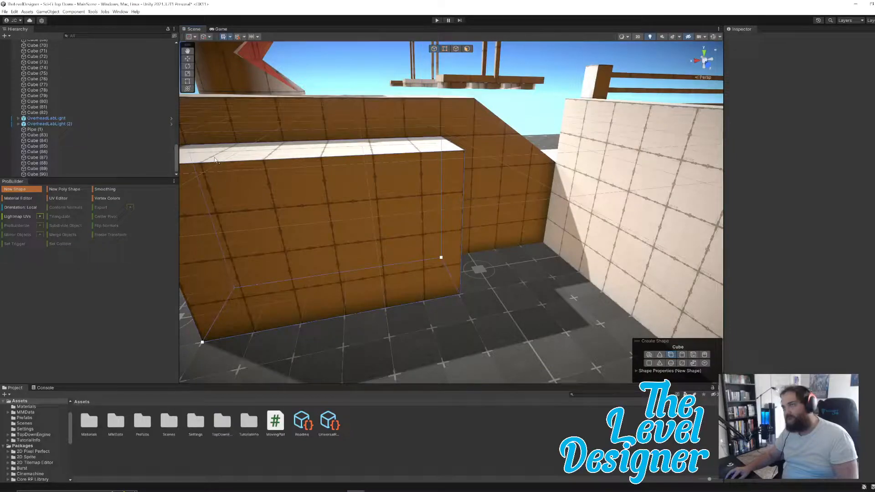
{"action": "left_click", "coordinate": [215, 159]}
{"action": "right_click_drag", "start_coordinate": [549, 219], "coordinate": [521, 146]}
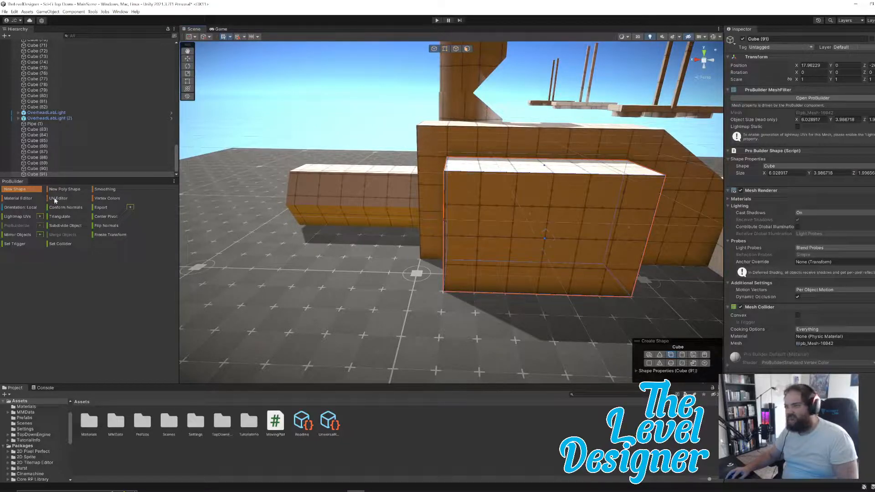
{"action": "left_click", "coordinate": [33, 191]}
- Pull out the end face of the sloped wall to a length of about 41 and that of the new block to 16
{"action": "right_click_drag", "start_coordinate": [371, 203], "coordinate": [447, 201]}
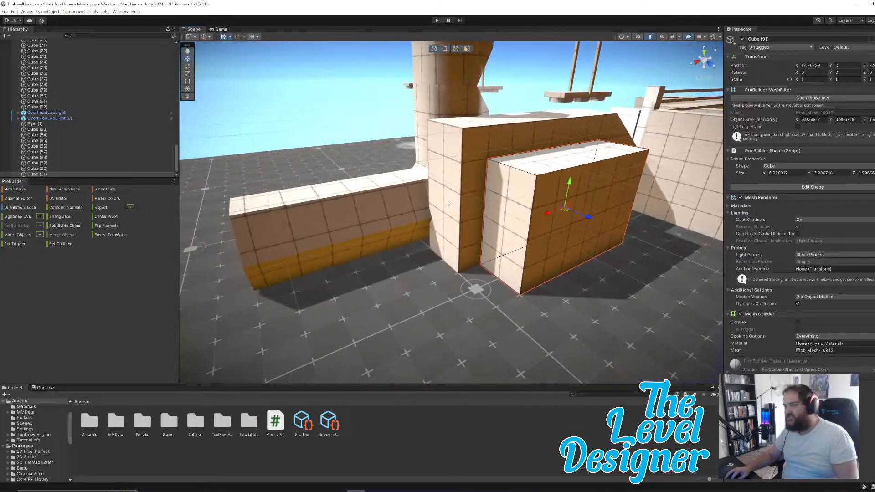
{"action": "left_click", "coordinate": [446, 203]}
{"action": "left_click", "coordinate": [467, 49]}
{"action": "left_click", "coordinate": [431, 206]}
{"action": "left_click_drag", "start_coordinate": [419, 205], "coordinate": [166, 251]}
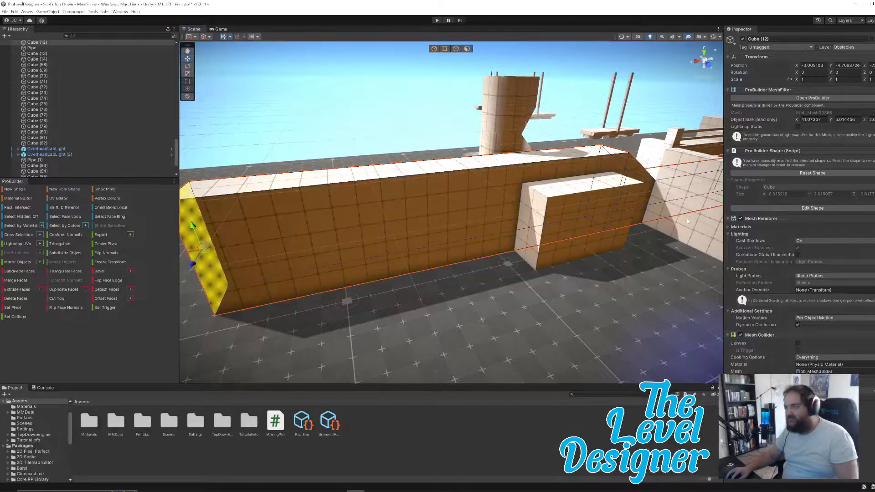
{"action": "left_click", "coordinate": [538, 221]}
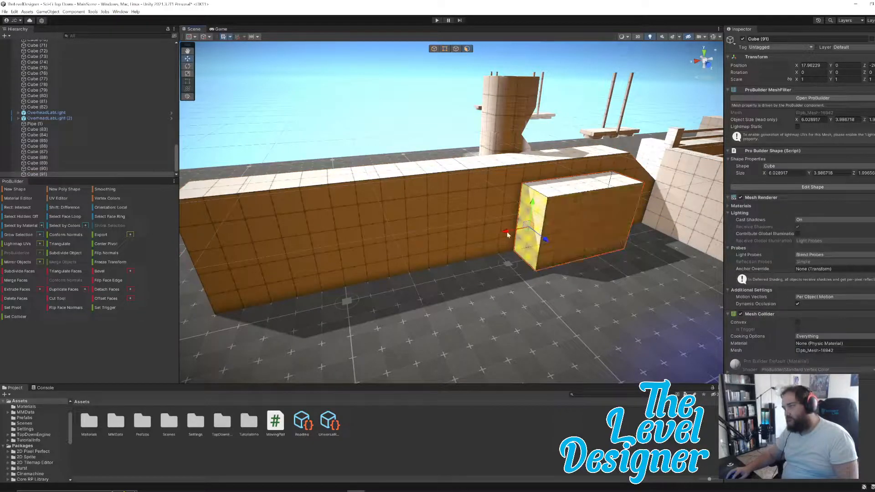
{"action": "left_click_drag", "start_coordinate": [505, 234], "coordinate": [284, 289]}
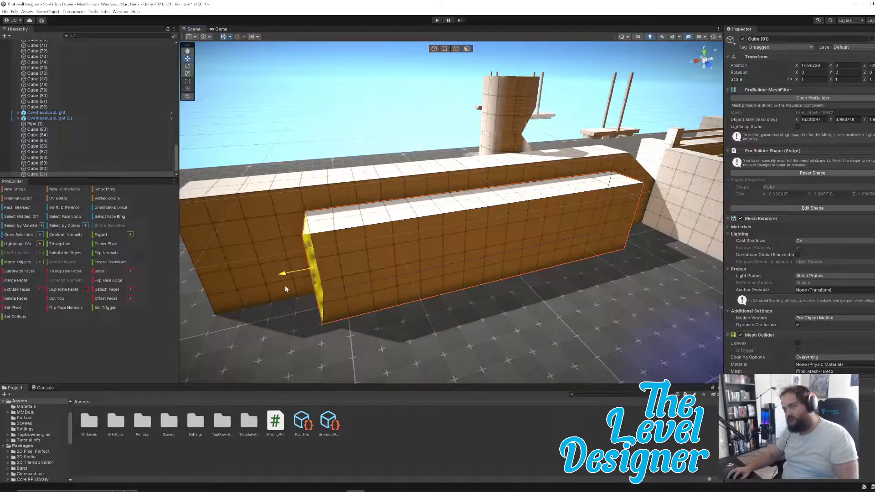
- Widen the new block to about 5 by its long side face and pull back its end near the slope to a length of about 12.96
{"action": "right_click_drag", "start_coordinate": [490, 237], "coordinate": [559, 245]}
{"action": "key", "text": "w"}
{"action": "key", "text": "s"}
{"action": "key", "text": "d"}
{"action": "key", "text": "d"}
{"action": "right_click_drag", "start_coordinate": [559, 244], "coordinate": [502, 252]}
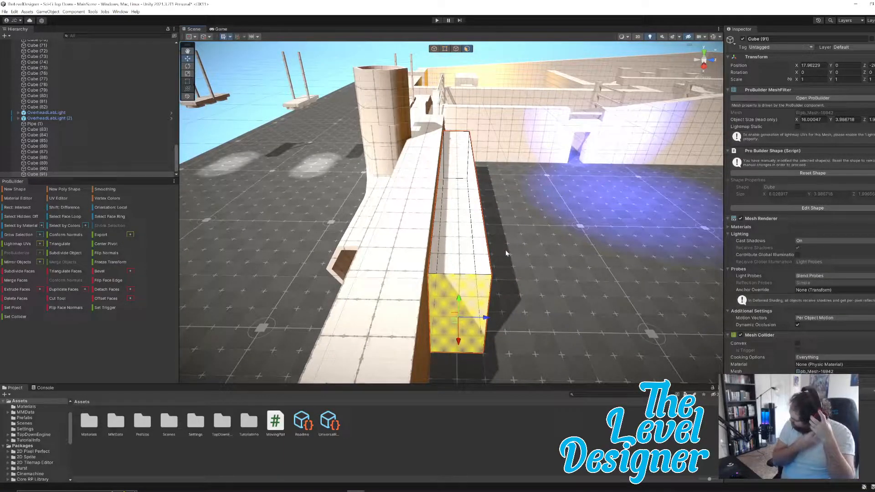
{"action": "left_click_drag", "start_coordinate": [531, 230], "coordinate": [526, 209], "text": "alt"}
{"action": "left_click", "coordinate": [457, 217]}
{"action": "key", "text": "d"}
{"action": "right_click_drag", "start_coordinate": [533, 211], "coordinate": [428, 219]}
{"action": "key", "text": "w"}
{"action": "key", "text": "d"}
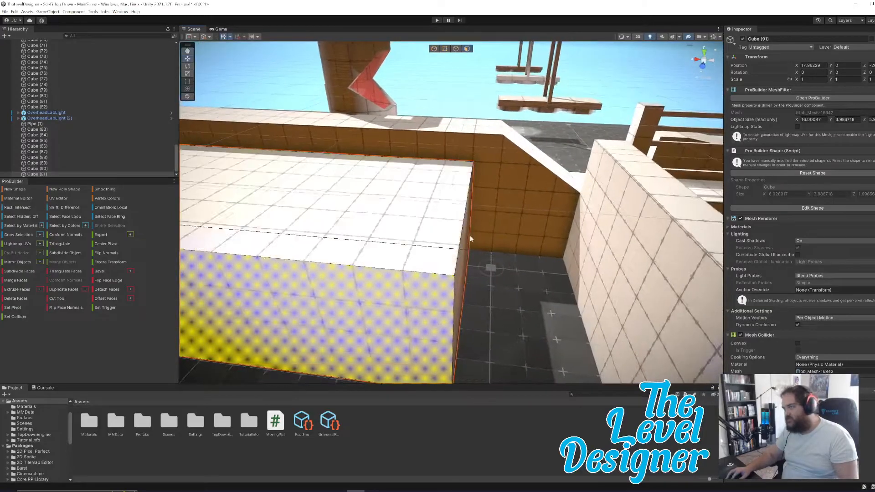
{"action": "left_click", "coordinate": [465, 241]}
{"action": "left_click_drag", "start_coordinate": [439, 255], "coordinate": [346, 250]}
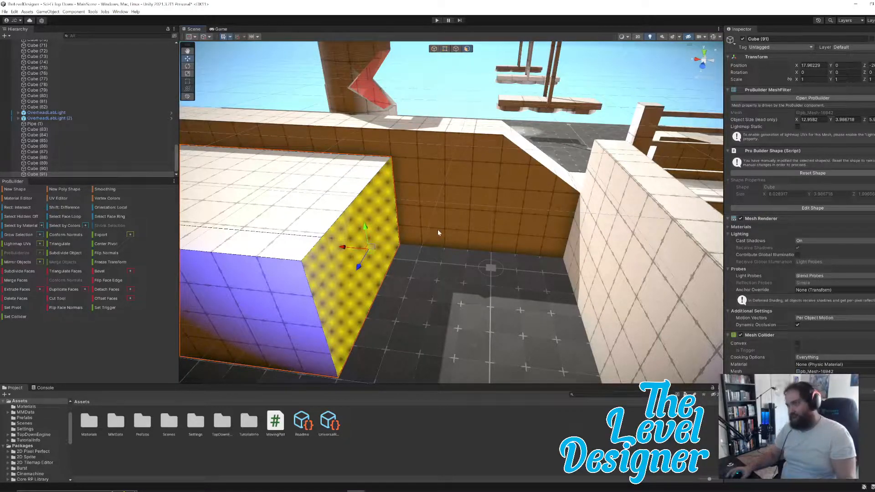
- Duplicate the existing staircase that runs along the outer wall near the square columns
{"action": "right_click_drag", "start_coordinate": [440, 223], "coordinate": [618, 234]}
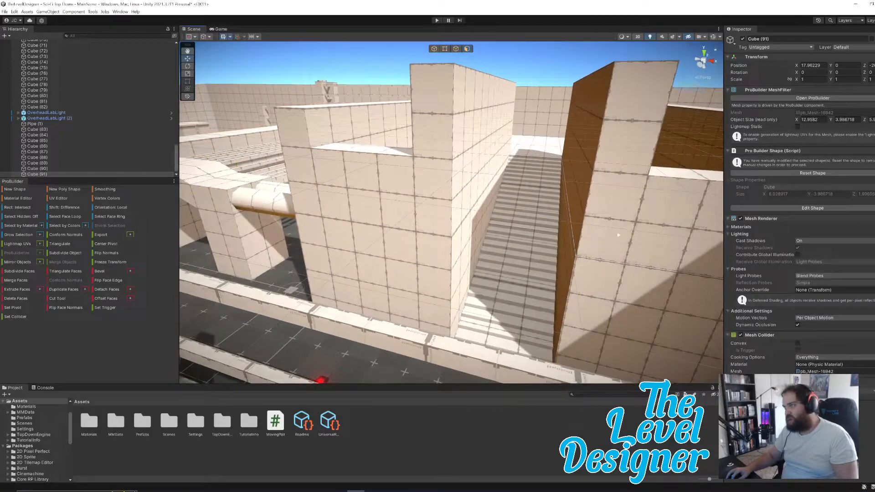
{"action": "left_click", "coordinate": [529, 216]}
{"action": "right_click_drag", "start_coordinate": [529, 216], "coordinate": [416, 262]}
{"action": "left_click", "coordinate": [507, 273]}
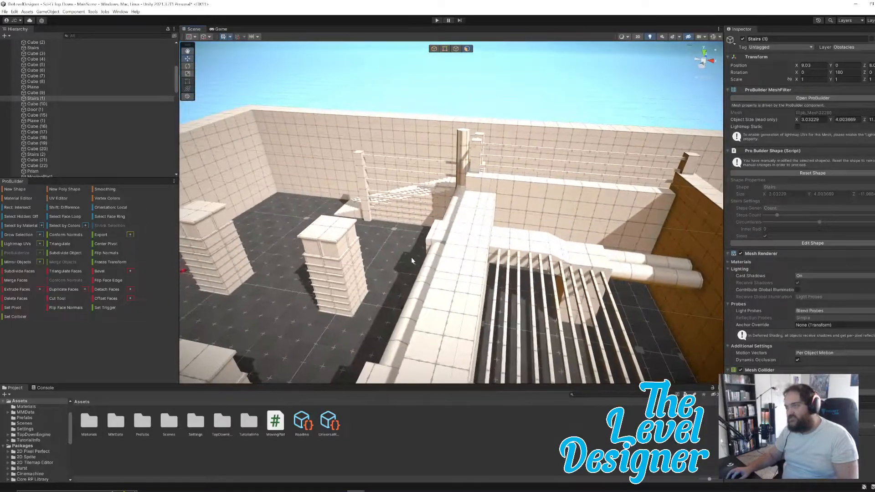
{"action": "left_click", "coordinate": [360, 212]}
{"action": "right_click_drag", "start_coordinate": [360, 212], "coordinate": [582, 251]}
{"action": "key", "text": "ctrl+d"}
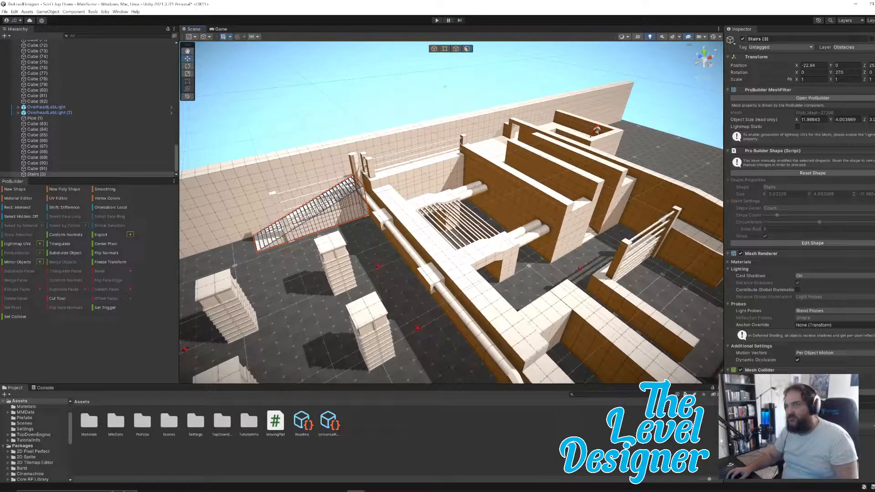
- Move the duplicated staircase as a whole object across the level to the open floor near the new block
{"action": "left_click", "coordinate": [435, 49]}
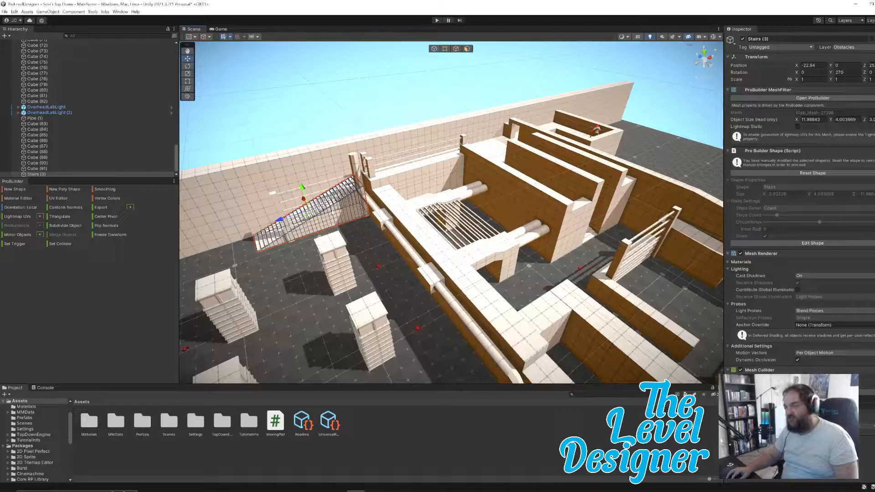
{"action": "left_click_drag", "start_coordinate": [308, 216], "coordinate": [631, 278]}
{"action": "right_click_drag", "start_coordinate": [632, 278], "coordinate": [438, 299]}
{"action": "left_click_drag", "start_coordinate": [345, 268], "coordinate": [537, 213]}
{"action": "right_click_drag", "start_coordinate": [509, 232], "coordinate": [634, 231]}
- Rotate the duplicated staircase to 360 on Y and place its high end against the new block, at about X 22.93
{"action": "left_click_drag", "start_coordinate": [604, 214], "coordinate": [516, 219]}
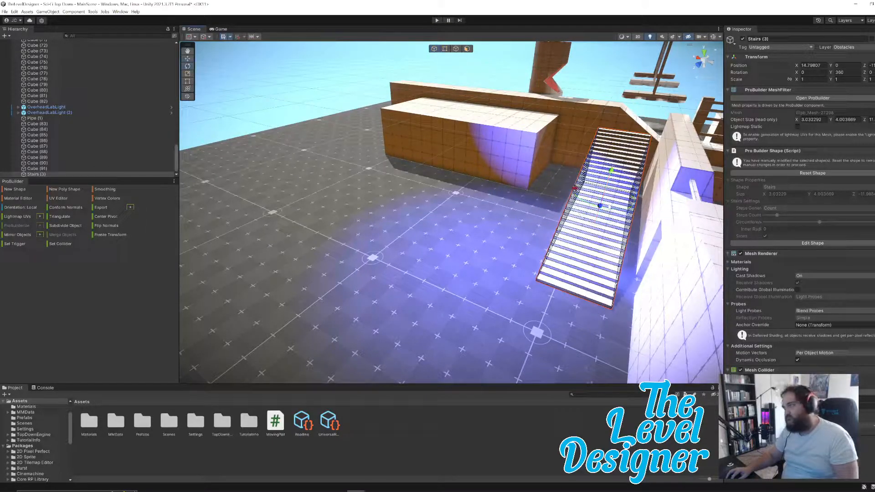
{"action": "left_click_drag", "start_coordinate": [598, 198], "coordinate": [426, 184]}
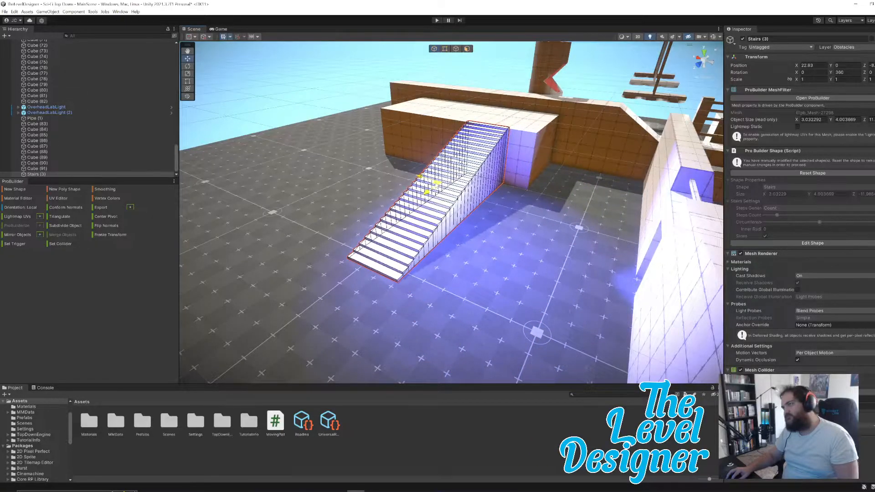
{"action": "right_click_drag", "start_coordinate": [522, 195], "coordinate": [500, 212]}
{"action": "left_click_drag", "start_coordinate": [356, 236], "coordinate": [349, 236]}
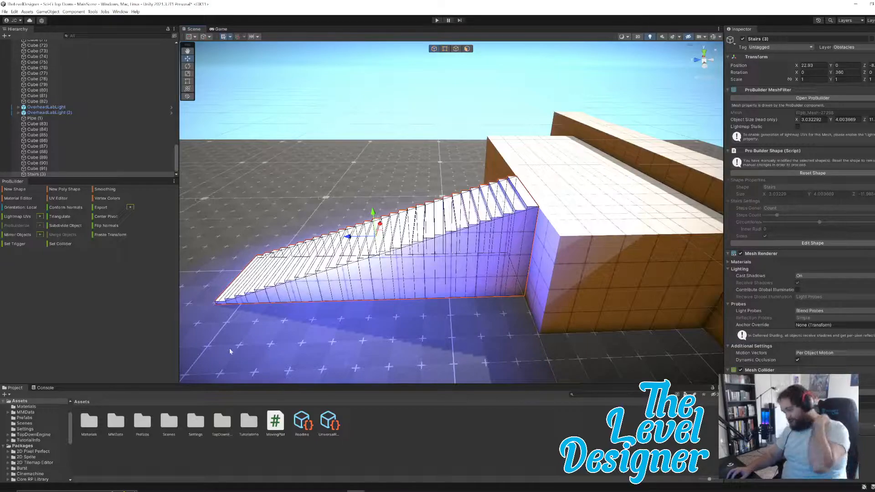
- Create a new ProBuilder staircase beside the long staircase, about 2.01 wide, 2.27 high and 6.07 long
{"action": "left_click", "coordinate": [15, 189]}
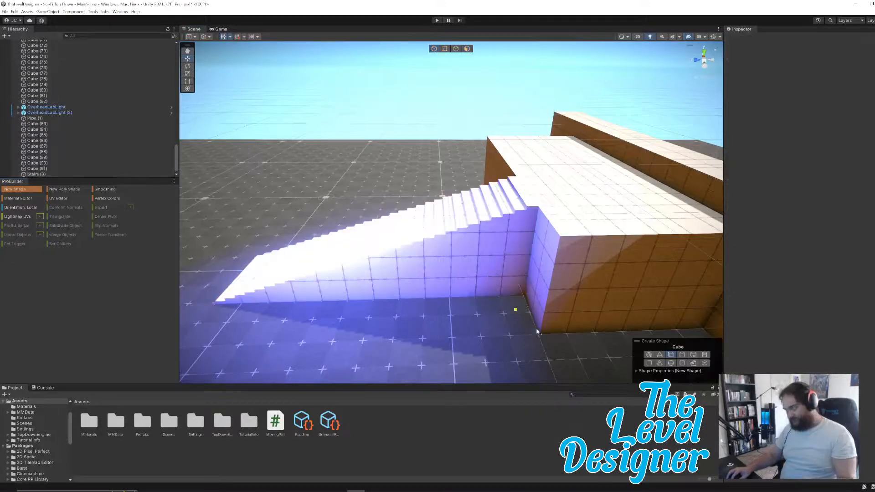
{"action": "left_click", "coordinate": [692, 364]}
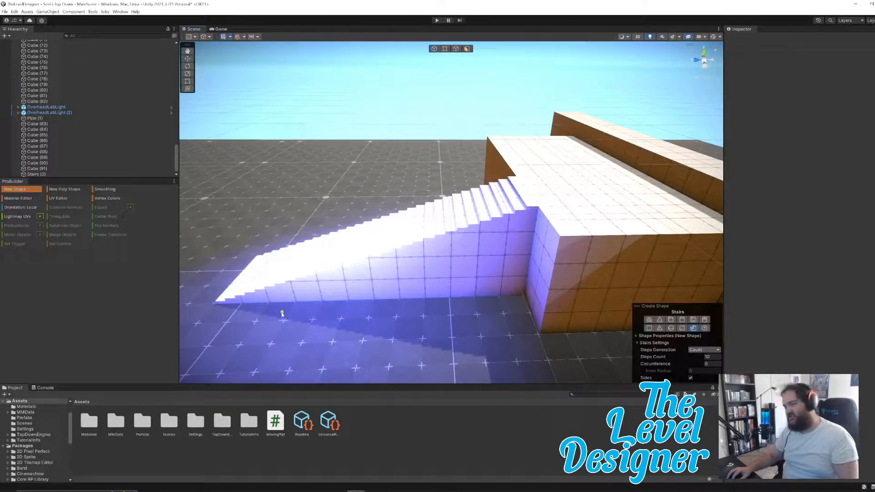
{"action": "right_click_drag", "start_coordinate": [368, 328], "coordinate": [367, 346]}
{"action": "key", "text": "a"}
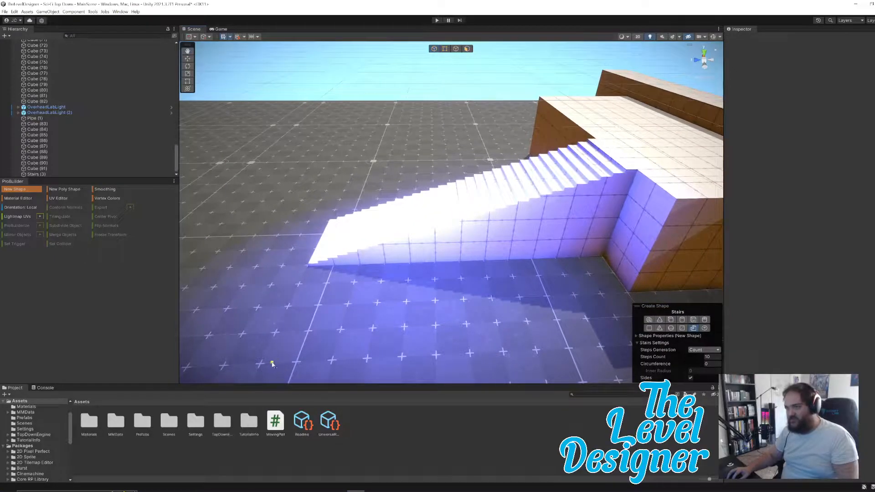
{"action": "left_click_drag", "start_coordinate": [322, 350], "coordinate": [462, 302]}
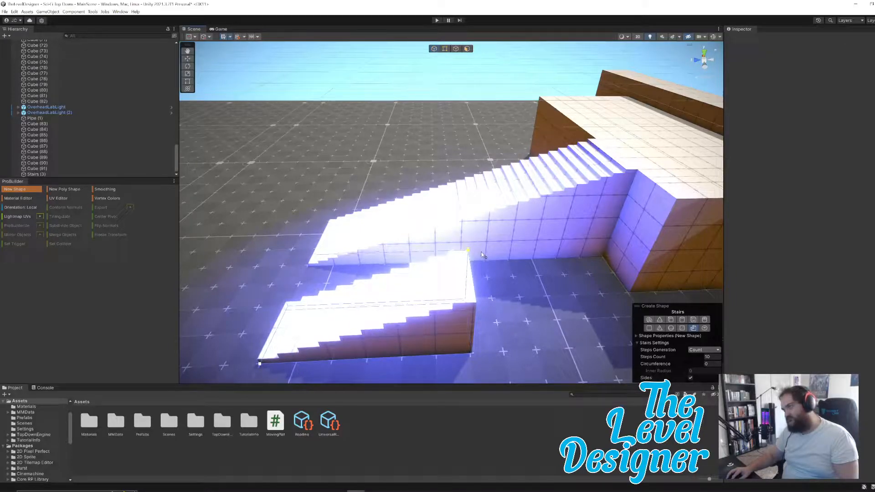
{"action": "left_click", "coordinate": [480, 252]}
{"action": "right_click_drag", "start_coordinate": [509, 271], "coordinate": [591, 244]}
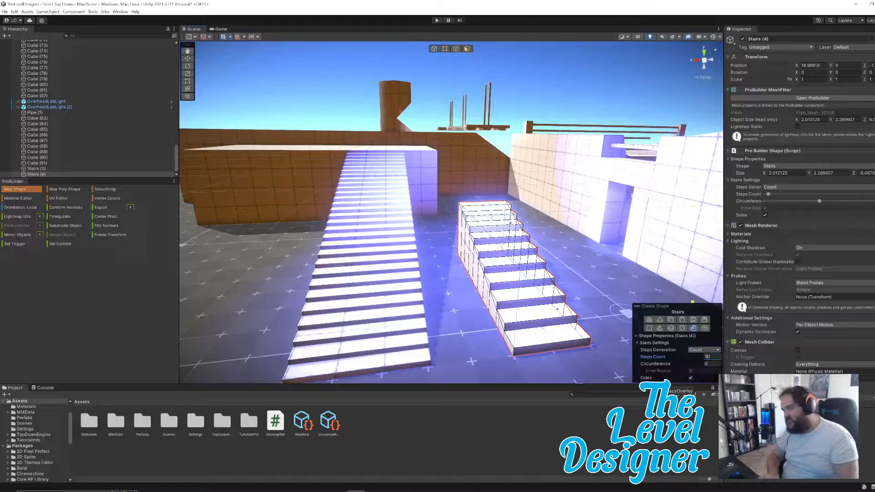
- Set the new small staircase's steps count to 16
{"action": "key", "text": "BackSpace"}
{"action": "type", "text": "6"}
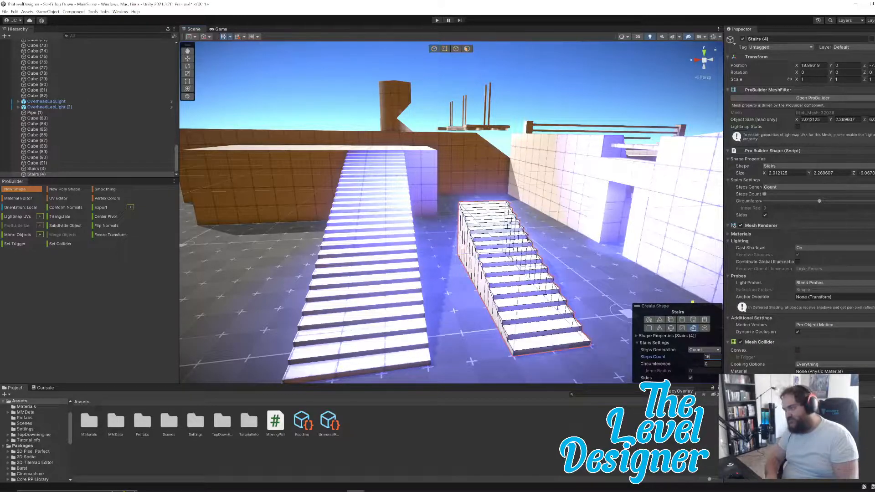
{"action": "key", "text": "a"}
{"action": "right_click_drag", "start_coordinate": [427, 311], "coordinate": [515, 302]}
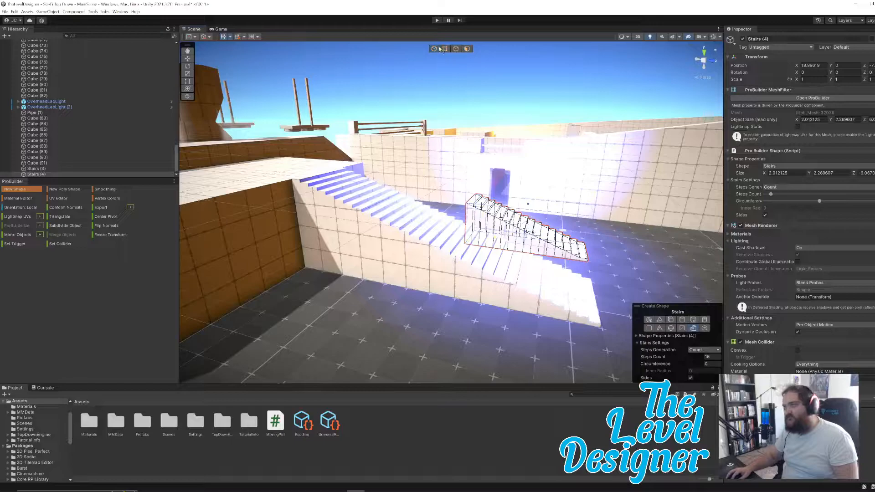
- Finish creating the small staircase and delete the long duplicated staircase that leans against the block
{"action": "left_click", "coordinate": [29, 190]}
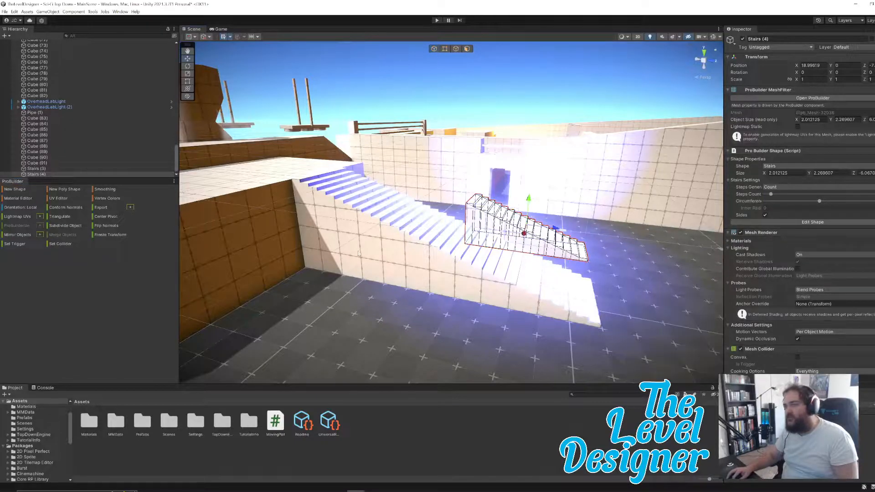
{"action": "left_click", "coordinate": [428, 255]}
{"action": "key", "text": "Delete"}
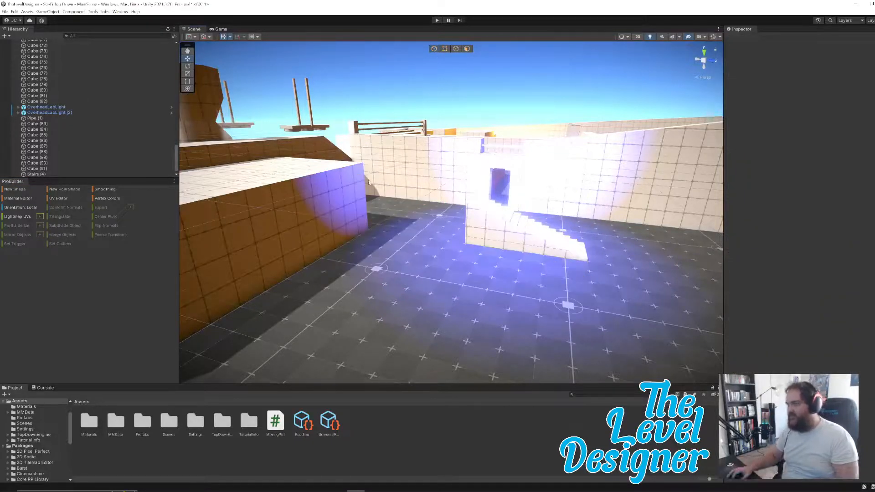
- Move the small staircase across the floor against the light side wall, at X 13.98
{"action": "left_click", "coordinate": [531, 235]}
{"action": "right_click_drag", "start_coordinate": [531, 235], "coordinate": [482, 328]}
{"action": "key", "text": "d"}
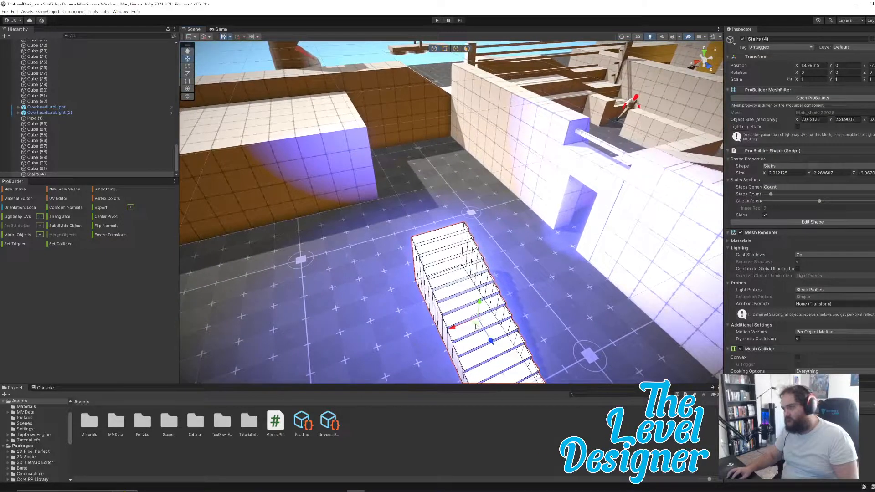
{"action": "left_click_drag", "start_coordinate": [476, 324], "coordinate": [479, 207]}
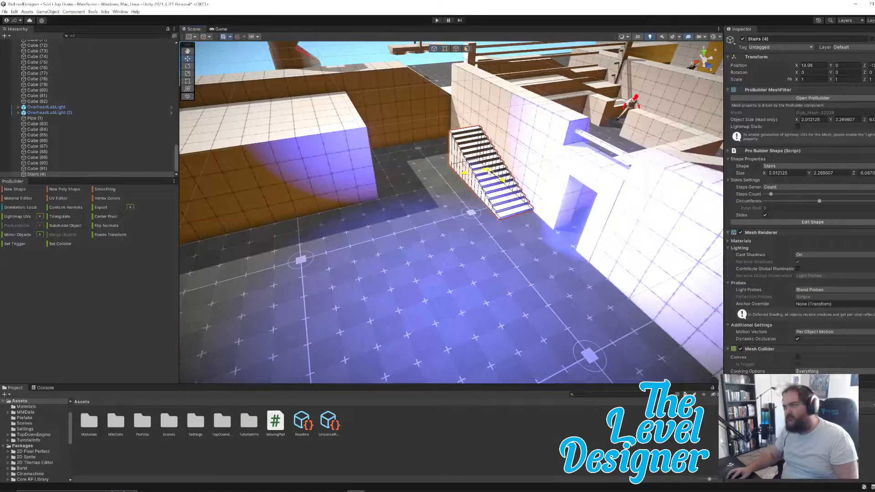
{"action": "right_click_drag", "start_coordinate": [488, 171], "coordinate": [553, 204]}
{"action": "key", "text": "w"}
{"action": "key", "text": "d"}
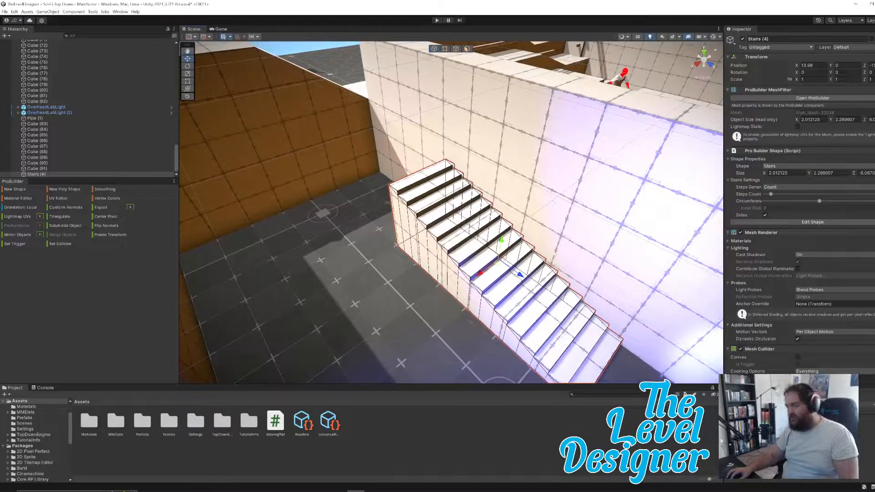
- Duplicate the small staircase, rotate the copy to -90 on Y, and place it along the brown back wall, raised to Y 1.68
{"action": "key", "text": "ctrl+d"}
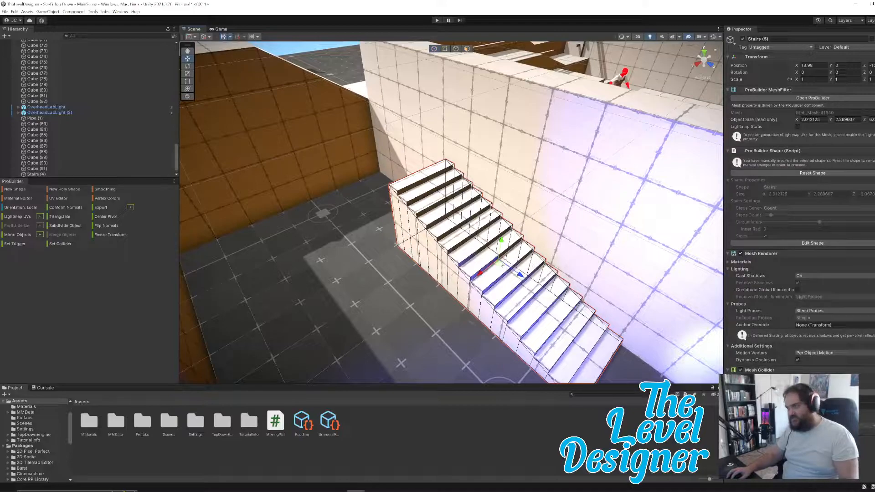
{"action": "left_click_drag", "start_coordinate": [500, 264], "coordinate": [451, 275]}
{"action": "right_click_drag", "start_coordinate": [451, 276], "coordinate": [411, 281]}
{"action": "left_click_drag", "start_coordinate": [424, 282], "coordinate": [369, 195]}
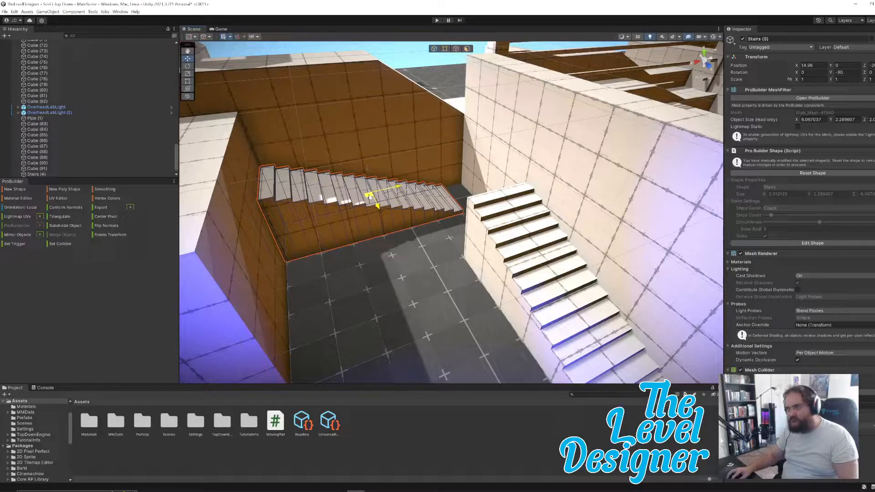
{"action": "left_click_drag", "start_coordinate": [368, 171], "coordinate": [360, 122]}
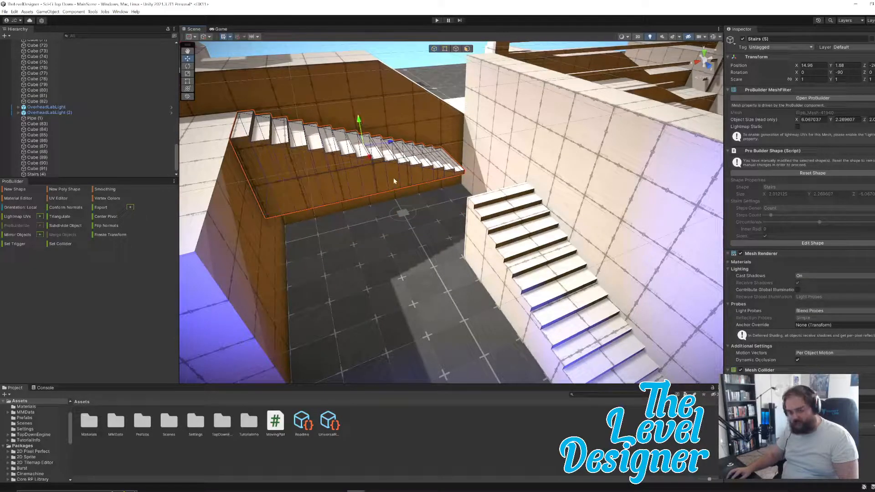
- Select the large block together with the raised staircase and shift both along X, leaving space for a landing in the corner
{"action": "right_click_drag", "start_coordinate": [458, 262], "coordinate": [426, 208]}
{"action": "left_click", "coordinate": [426, 209], "text": "shift"}
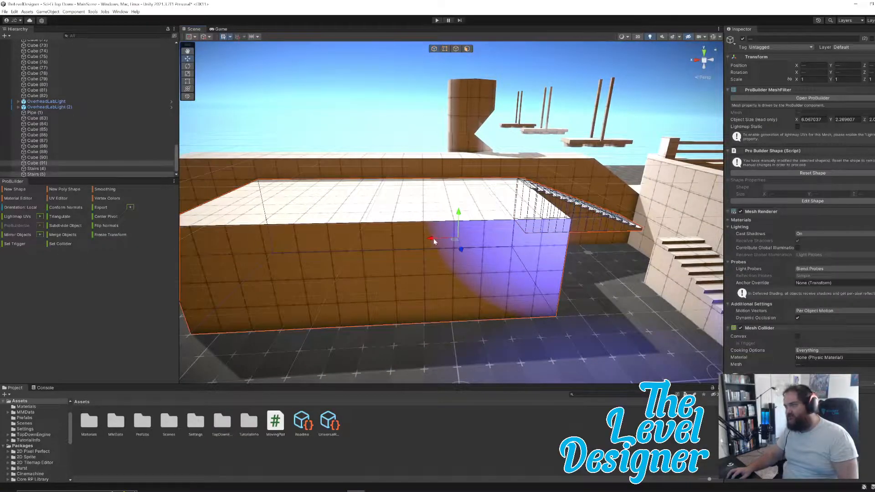
{"action": "left_click_drag", "start_coordinate": [431, 241], "coordinate": [381, 236]}
{"action": "key", "text": "d"}
{"action": "right_click_drag", "start_coordinate": [567, 238], "coordinate": [531, 238]}
{"action": "left_click_drag", "start_coordinate": [261, 234], "coordinate": [281, 237]}
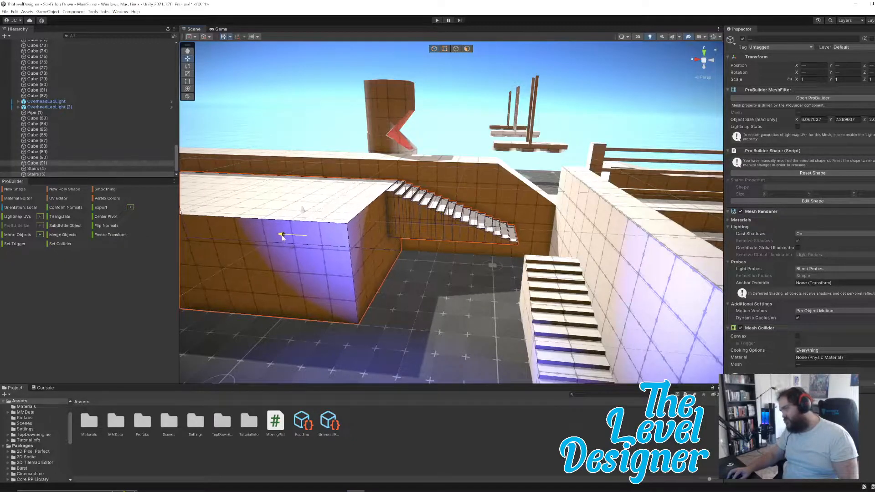
- Create a landing cube in the corner at the raised staircase's foot, about 1.98 by 2.03 and 1.82 high
{"action": "mouse_move", "coordinate": [506, 267]}
{"action": "right_mouse_down"}
{"action": "mouse_move", "coordinate": [496, 267]}
{"action": "mouse_move", "coordinate": [504, 270]}
{"action": "right_mouse_up"}
{"action": "key", "text": "d"}
{"action": "key", "text": "q"}
{"action": "left_click", "coordinate": [493, 234]}
{"action": "key", "text": "a"}
{"action": "right_click_drag", "start_coordinate": [495, 235], "coordinate": [531, 223]}
{"action": "right_click_drag", "start_coordinate": [523, 224], "coordinate": [446, 224]}
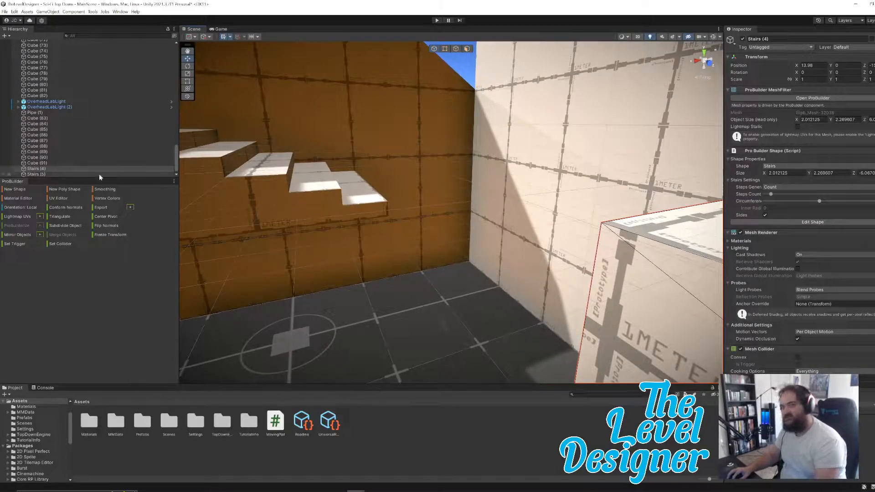
{"action": "left_click", "coordinate": [14, 190]}
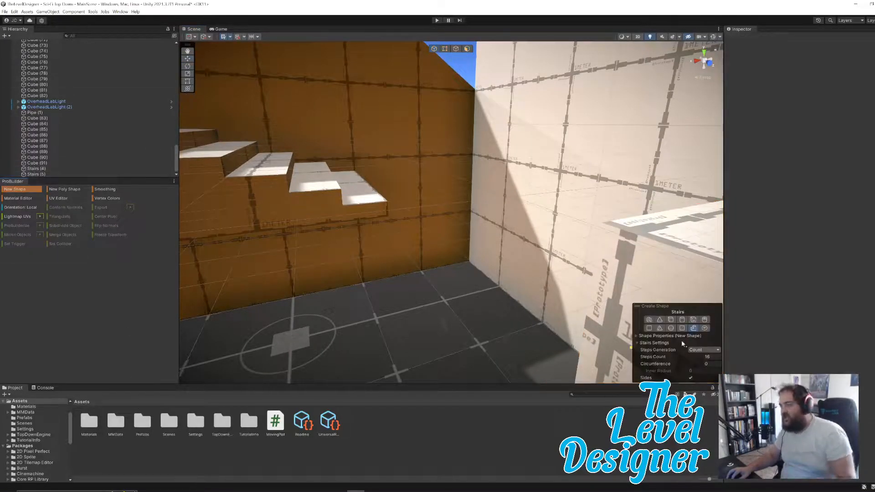
{"action": "left_click", "coordinate": [670, 321]}
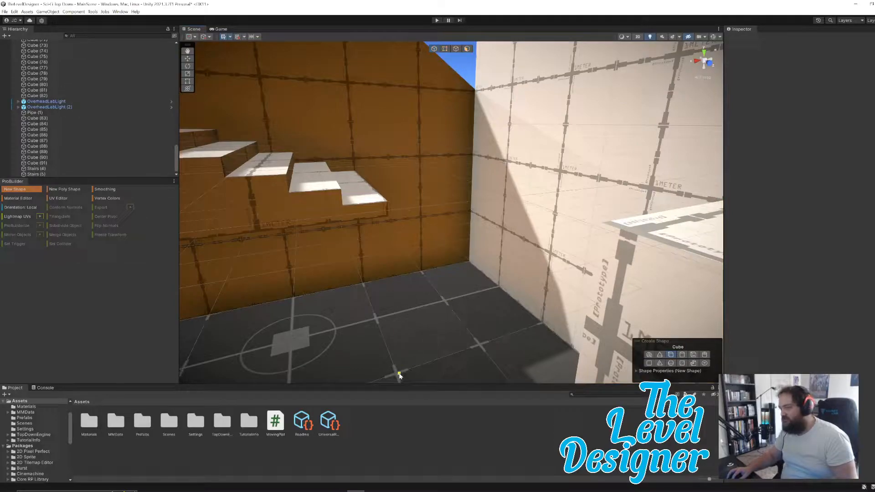
{"action": "left_click_drag", "start_coordinate": [395, 373], "coordinate": [465, 263]}
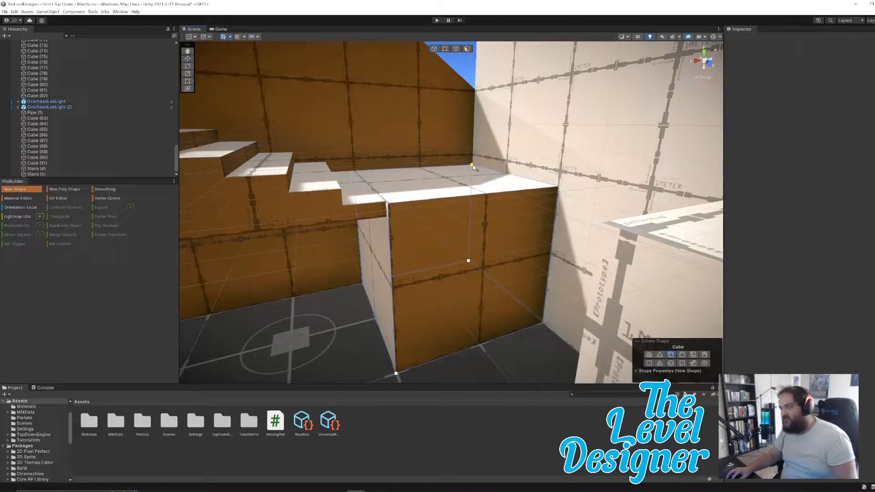
{"action": "left_click", "coordinate": [473, 165]}
- Assign the new corner landing cube to the Obstacles layer and finish creating the shape
{"action": "key", "text": "s"}
{"action": "right_click_drag", "start_coordinate": [566, 173], "coordinate": [538, 173]}
{"action": "left_click", "coordinate": [852, 47]}
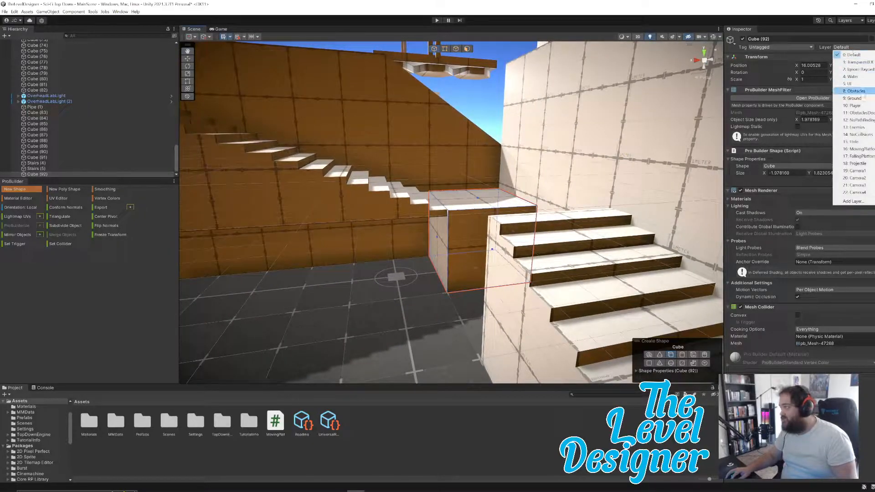
{"action": "left_click", "coordinate": [859, 91]}
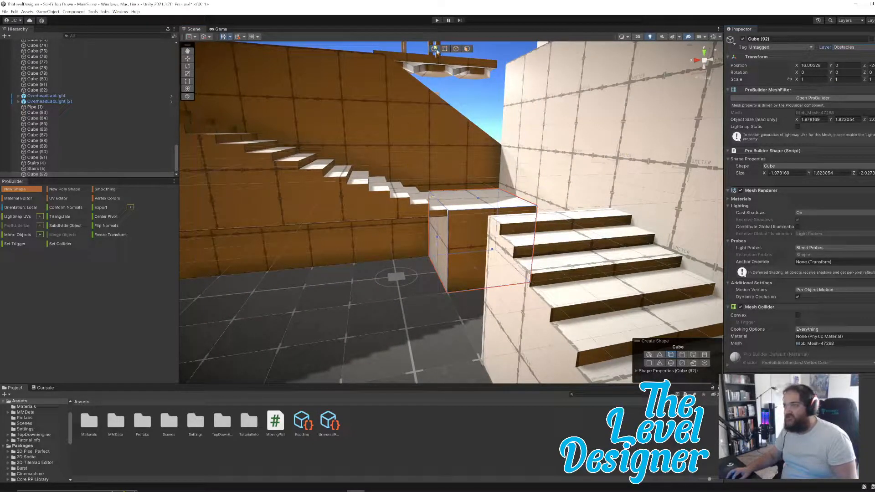
{"action": "left_click", "coordinate": [7, 189]}
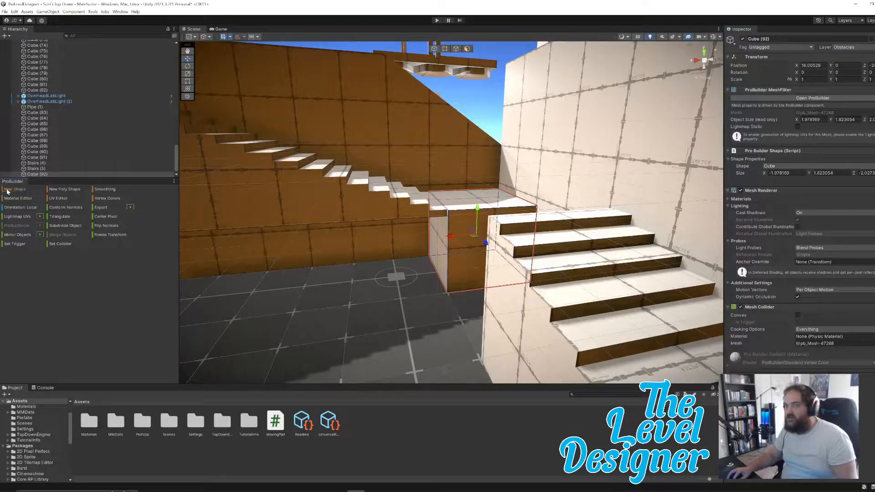
- Assign the raised staircase and the large block to the Obstacles layer
{"action": "left_click", "coordinate": [372, 206]}
{"action": "left_click", "coordinate": [850, 47]}
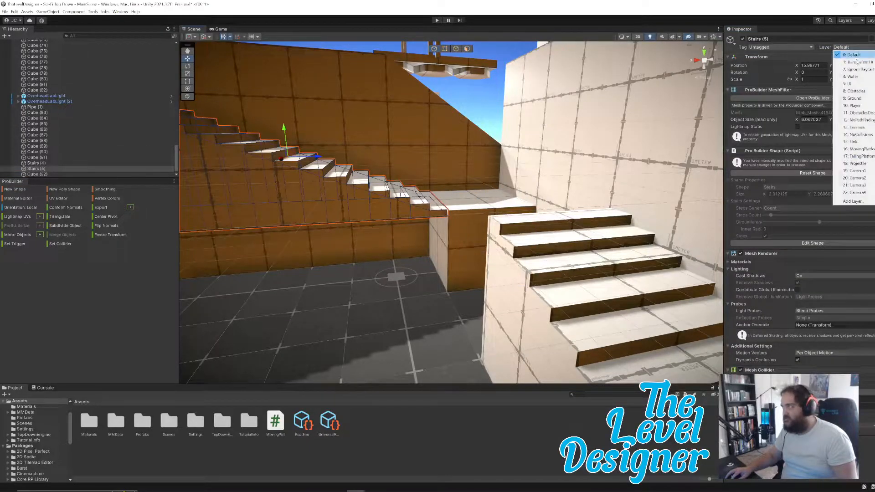
{"action": "left_click", "coordinate": [859, 91]}
{"action": "right_click_drag", "start_coordinate": [456, 191], "coordinate": [299, 201]}
{"action": "left_click", "coordinate": [299, 201]}
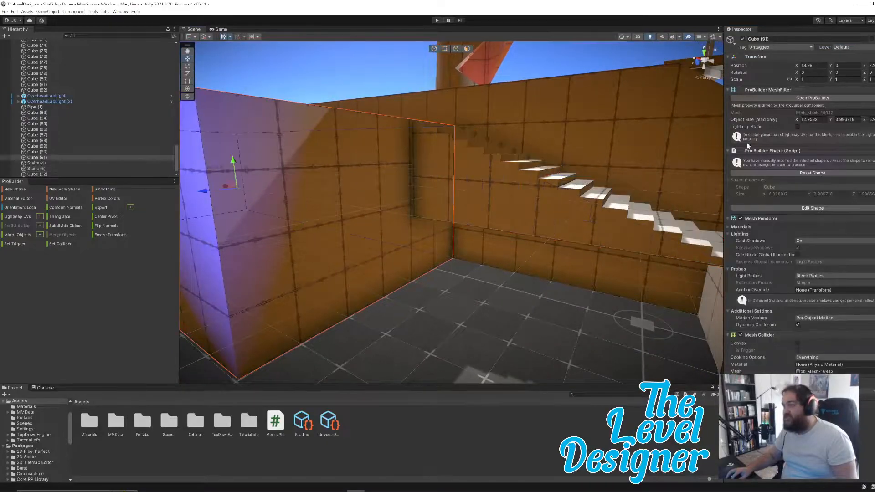
{"action": "left_click", "coordinate": [853, 47]}
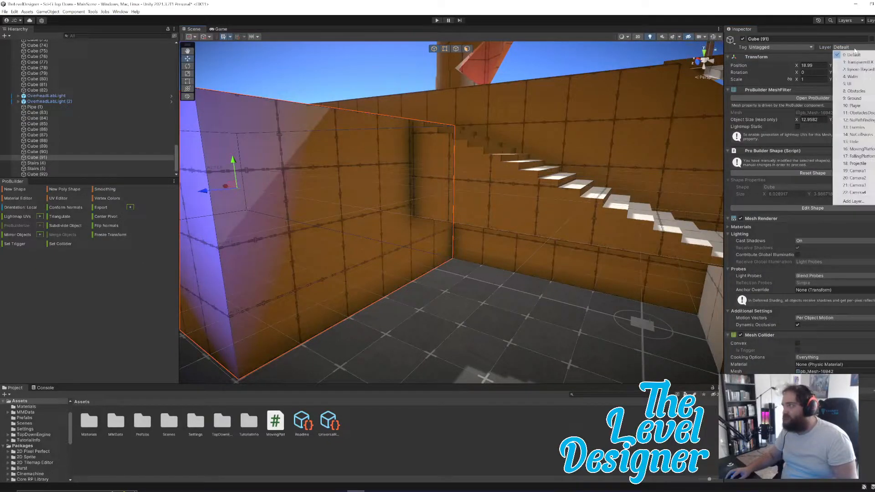
{"action": "left_click", "coordinate": [860, 91]}
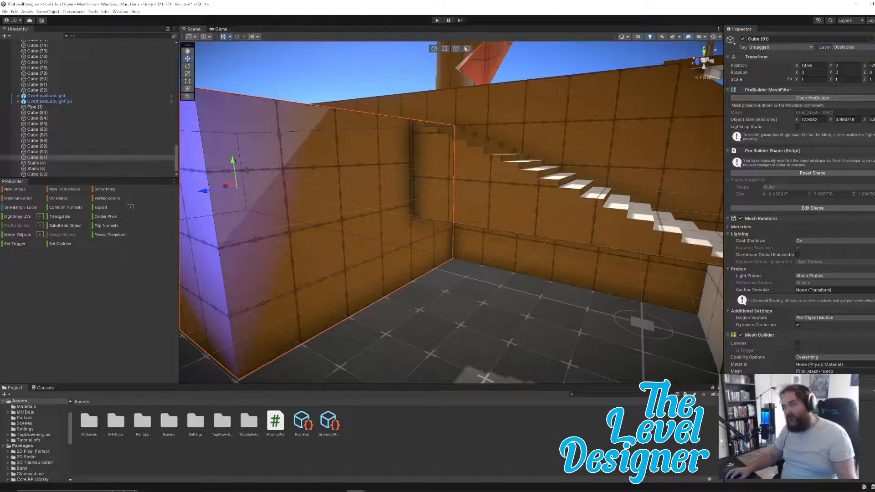
- Lower the bottom staircase to Y -0.446 and slide it along the wall against the corner landing
{"action": "right_click_drag", "start_coordinate": [496, 304], "coordinate": [565, 285]}
{"action": "left_click", "coordinate": [532, 289]}
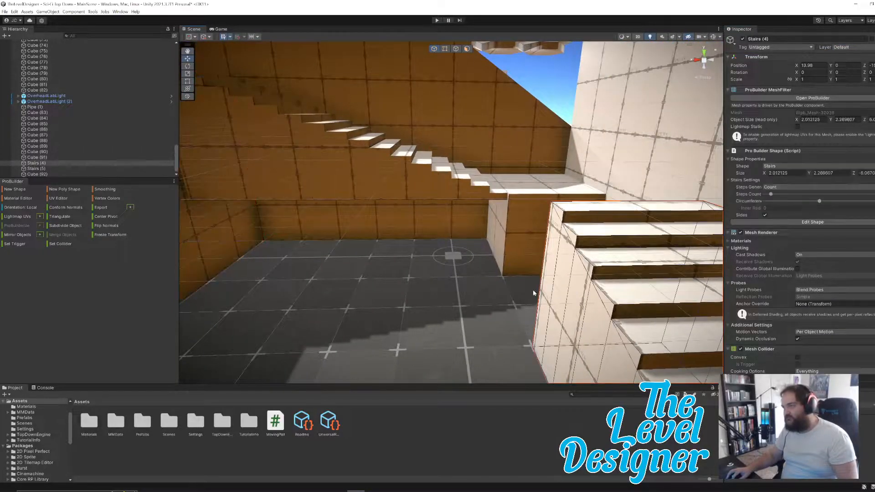
{"action": "key", "text": "f"}
{"action": "left_click_drag", "start_coordinate": [505, 225], "coordinate": [509, 247]}
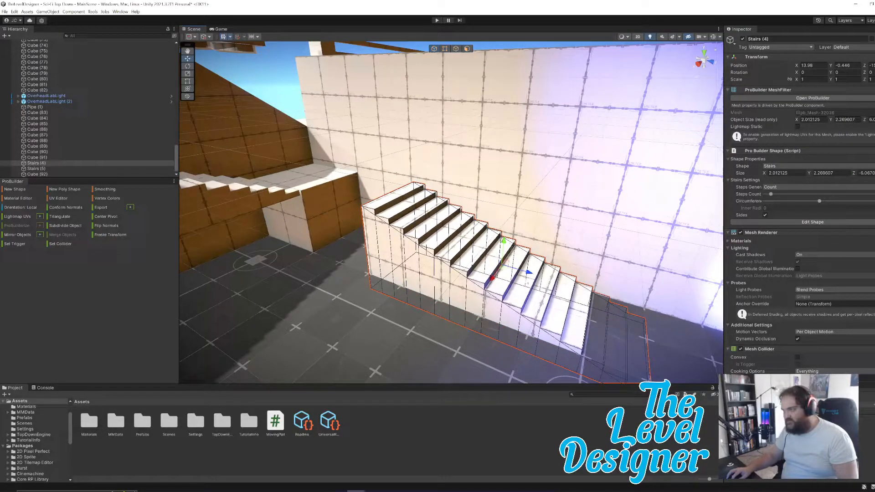
{"action": "left_click_drag", "start_coordinate": [530, 275], "coordinate": [449, 249]}
- Assign the bottom staircase to the Obstacles layer
{"action": "right_click_drag", "start_coordinate": [449, 251], "coordinate": [462, 118]}
{"action": "key", "text": "w"}
{"action": "key", "text": "a"}
{"action": "key", "text": "s"}
{"action": "left_click", "coordinate": [463, 111]}
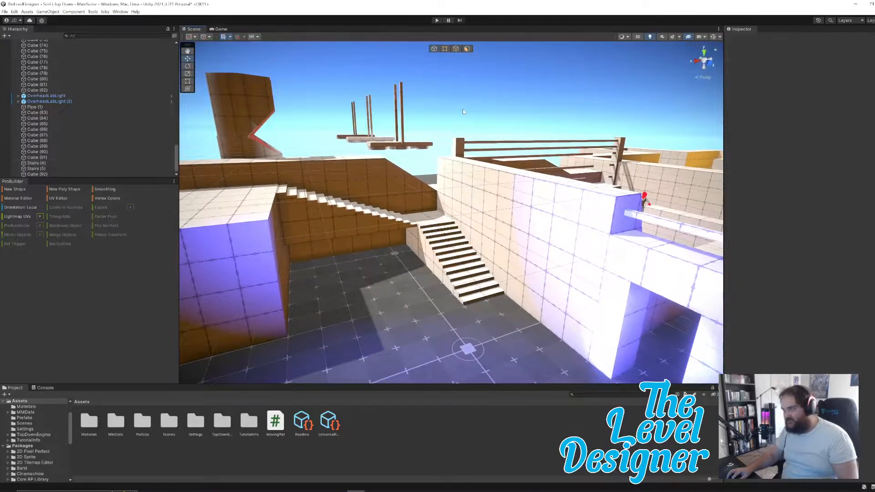
{"action": "left_click", "coordinate": [458, 255]}
{"action": "left_click", "coordinate": [847, 48]}
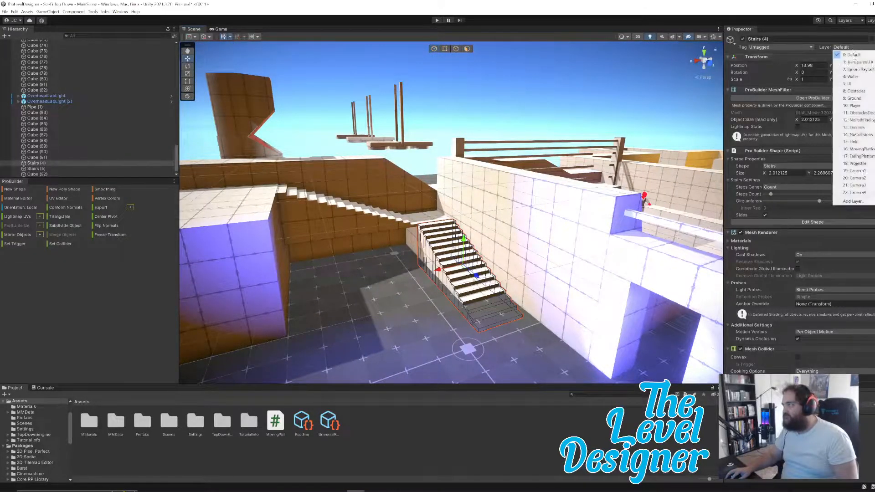
{"action": "left_click", "coordinate": [864, 92]}
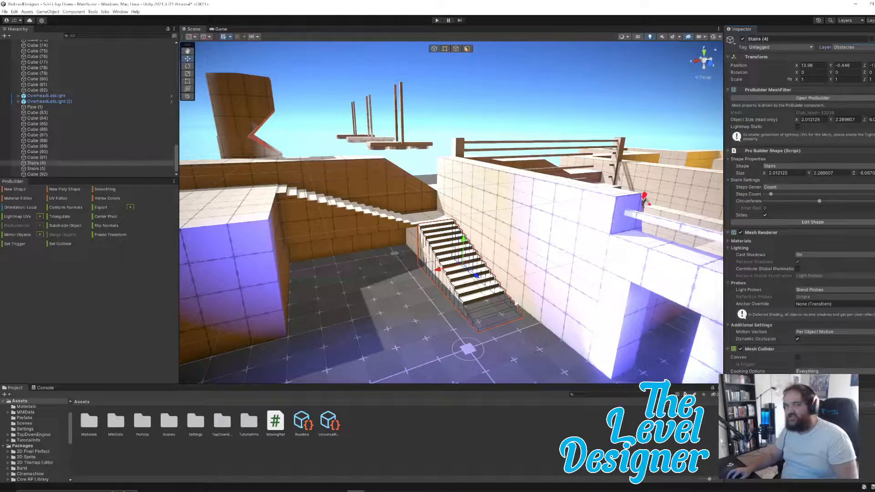
- Select the corner landing and the bottom staircase together and nudge them slightly along the wall, further into the corner
{"action": "left_click", "coordinate": [489, 97]}
{"action": "key", "text": "w"}
{"action": "right_click_drag", "start_coordinate": [488, 97], "coordinate": [552, 187]}
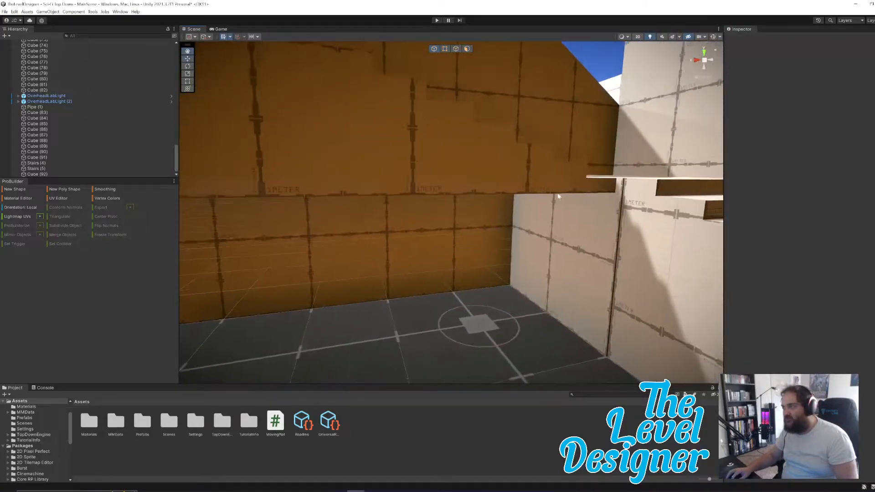
{"action": "left_click", "coordinate": [567, 214]}
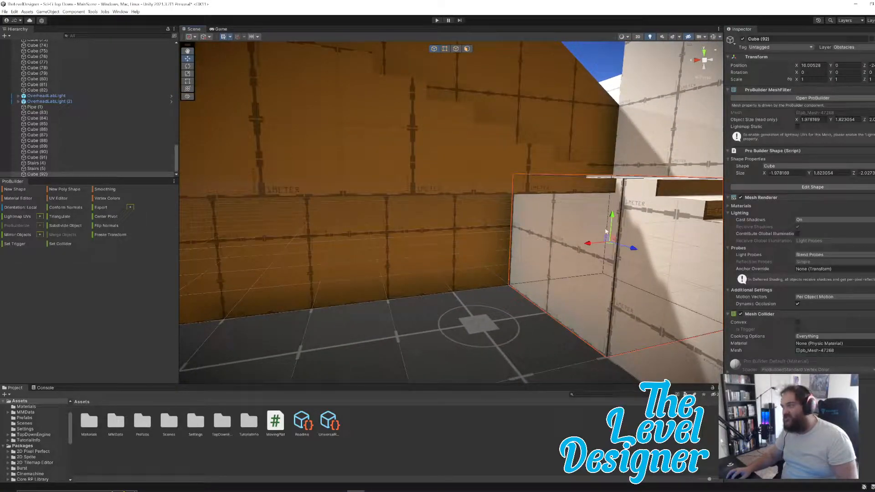
{"action": "left_click_drag", "start_coordinate": [603, 258], "coordinate": [635, 282], "text": "alt"}
{"action": "left_click", "coordinate": [524, 219], "text": "shift"}
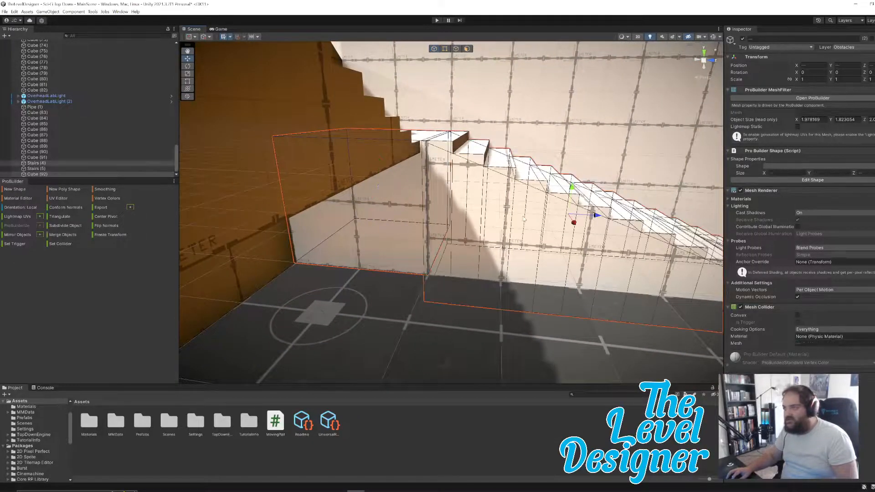
{"action": "left_click_drag", "start_coordinate": [596, 215], "coordinate": [592, 218]}
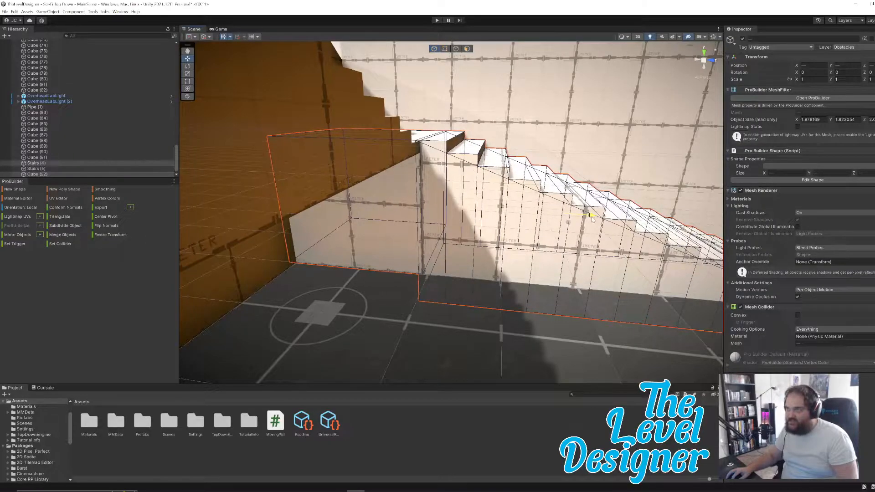
- Pick the side face of the corner landing in face selection mode
{"action": "left_click", "coordinate": [412, 202]}
{"action": "left_click", "coordinate": [466, 48]}
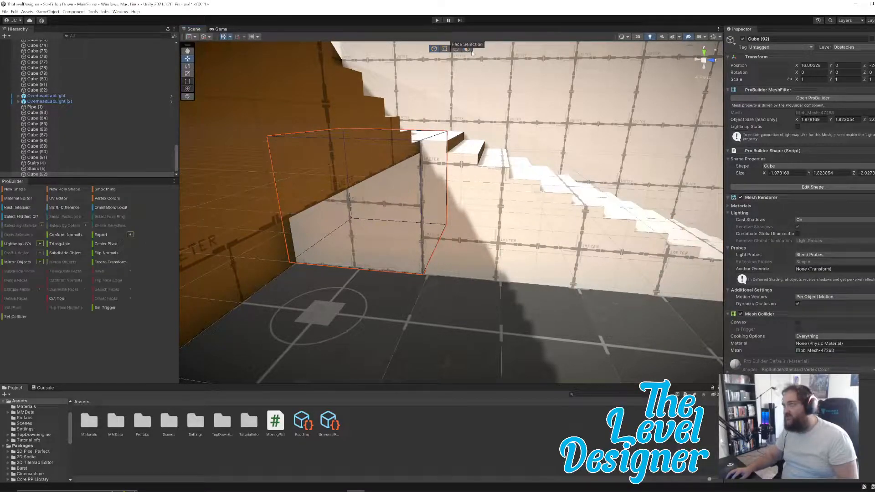
{"action": "left_click", "coordinate": [354, 208]}
{"action": "left_click_drag", "start_coordinate": [354, 208], "coordinate": [263, 210], "text": "alt"}
{"action": "key", "text": "s"}
{"action": "right_click_drag", "start_coordinate": [480, 214], "coordinate": [462, 86]}
{"action": "left_click", "coordinate": [457, 97]}
- Examine the wall tops and existing railing around the new staircases and raised platform
{"action": "right_click_drag", "start_coordinate": [523, 203], "coordinate": [166, 264]}
{"action": "key", "text": "w"}
{"action": "key", "text": "e"}
{"action": "key", "text": "w"}
{"action": "key", "text": "d"}
{"action": "left_click", "coordinate": [466, 298]}
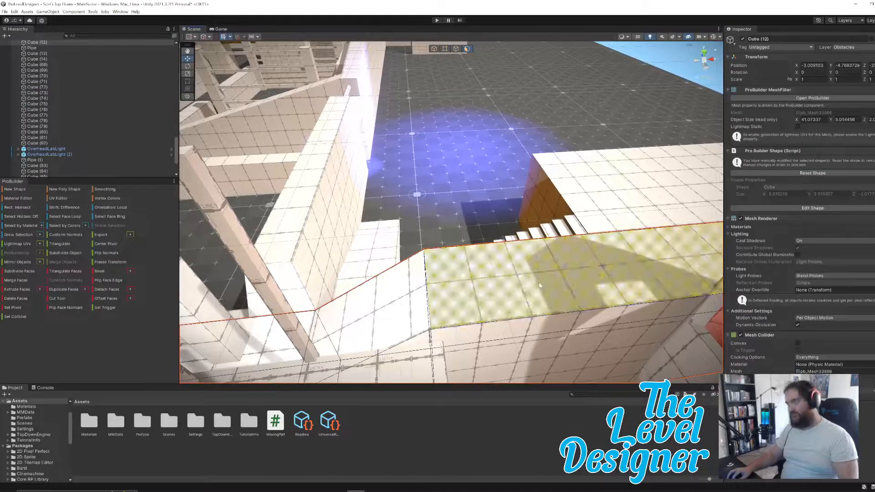
{"action": "right_click_drag", "start_coordinate": [516, 281], "coordinate": [508, 263]}
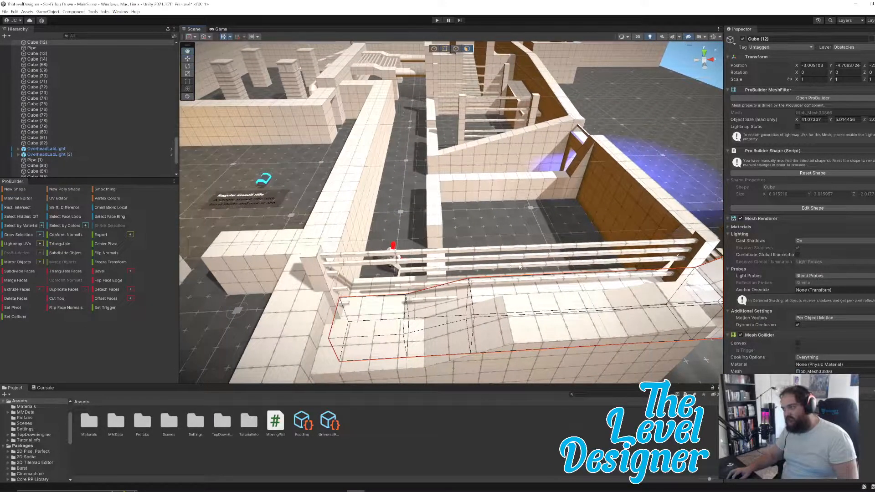
{"action": "right_click_drag", "start_coordinate": [407, 258], "coordinate": [474, 288]}
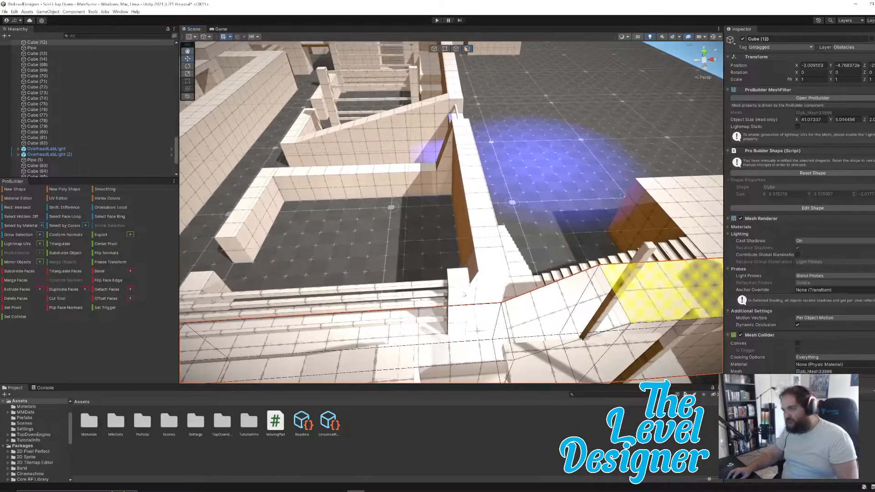
- Duplicate the railing's end post and place the copy on the wall beside the raised staircase at X 21.746, Y 2.047
{"action": "left_click", "coordinate": [461, 300]}
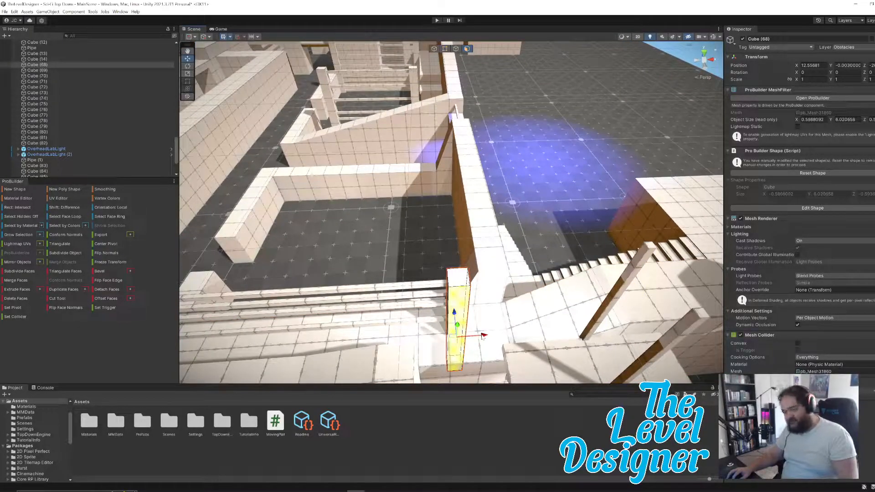
{"action": "key", "text": "ctrl+d"}
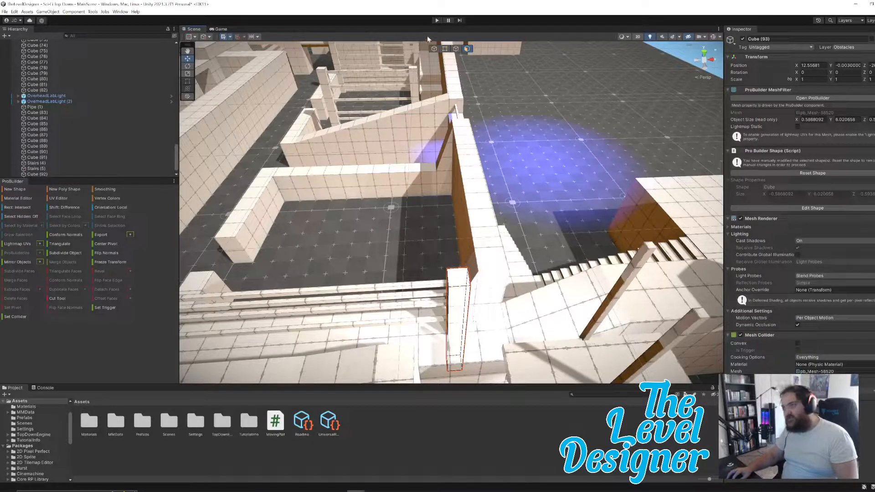
{"action": "left_click", "coordinate": [434, 49]}
{"action": "left_click_drag", "start_coordinate": [485, 328], "coordinate": [617, 309]}
{"action": "right_click_drag", "start_coordinate": [616, 309], "coordinate": [504, 282]}
{"action": "left_click_drag", "start_coordinate": [503, 281], "coordinate": [638, 298]}
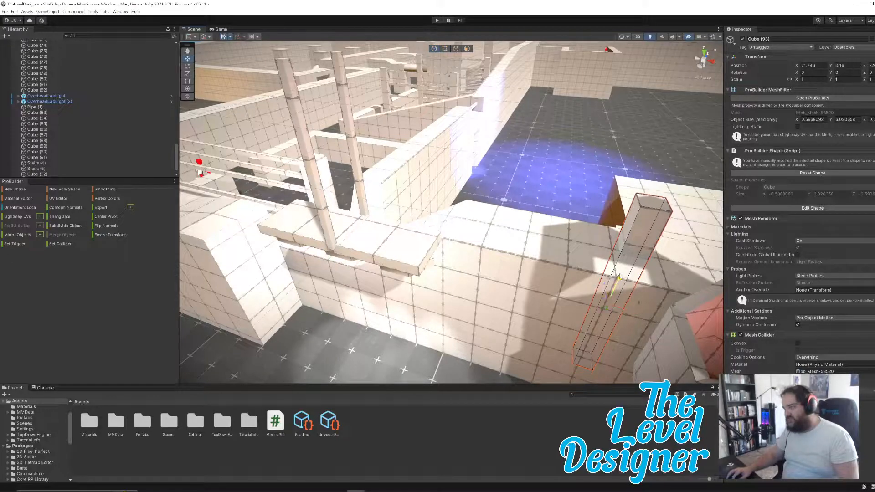
{"action": "left_click_drag", "start_coordinate": [625, 253], "coordinate": [624, 220]}
{"action": "right_click_drag", "start_coordinate": [627, 261], "coordinate": [659, 282]}
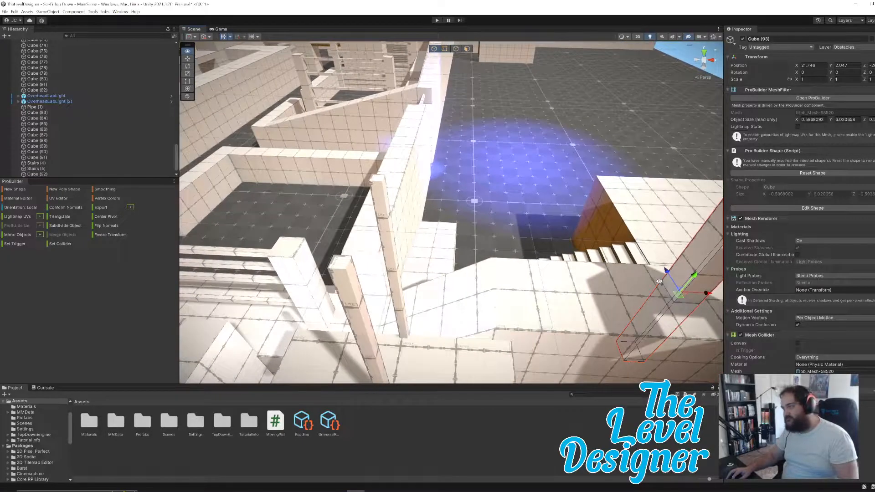
- Shift the top inner edge of the wall beside the raised staircase slightly inward
{"action": "left_click", "coordinate": [478, 281]}
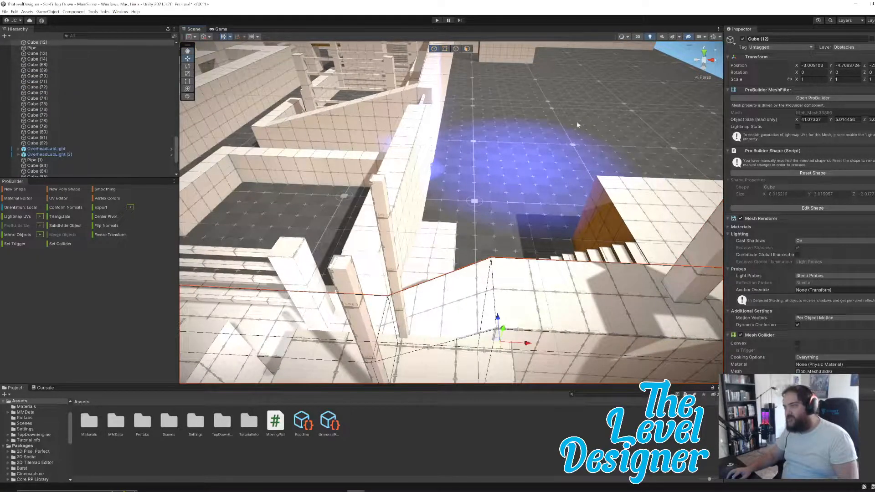
{"action": "left_click", "coordinate": [456, 49]}
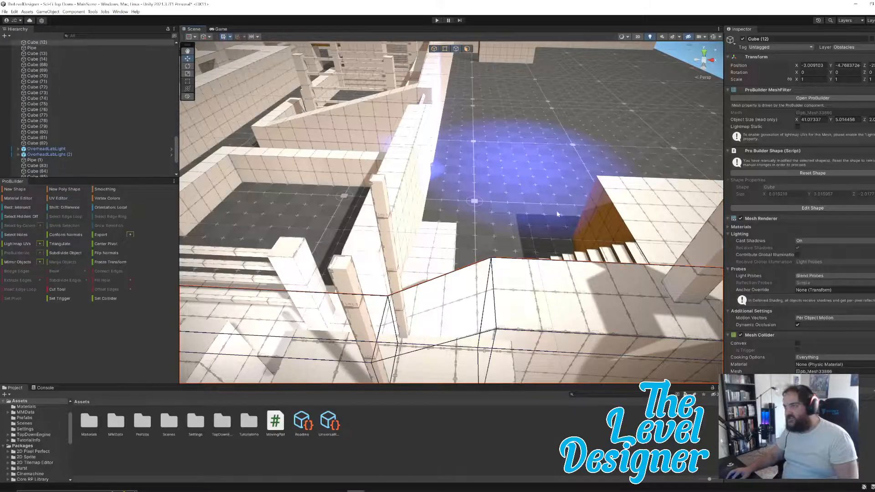
{"action": "left_click", "coordinate": [512, 262]}
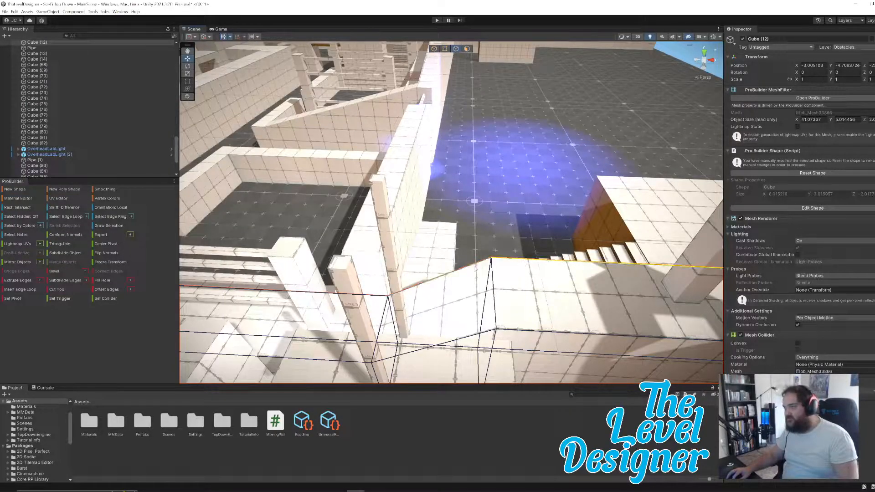
{"action": "left_click_drag", "start_coordinate": [483, 287], "coordinate": [625, 236], "text": "alt"}
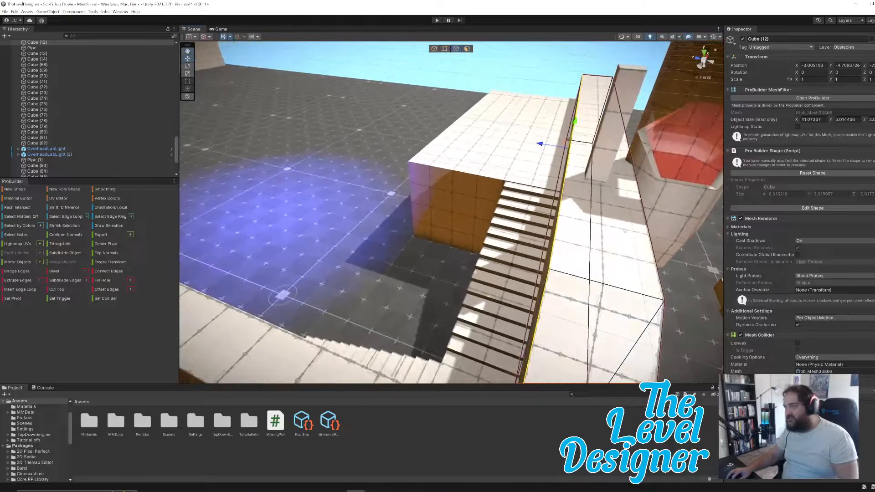
{"action": "left_click_drag", "start_coordinate": [544, 149], "coordinate": [553, 152]}
{"action": "left_click_drag", "start_coordinate": [562, 200], "coordinate": [486, 116], "text": "alt"}
{"action": "left_click_drag", "start_coordinate": [529, 247], "coordinate": [447, 293], "text": "alt"}
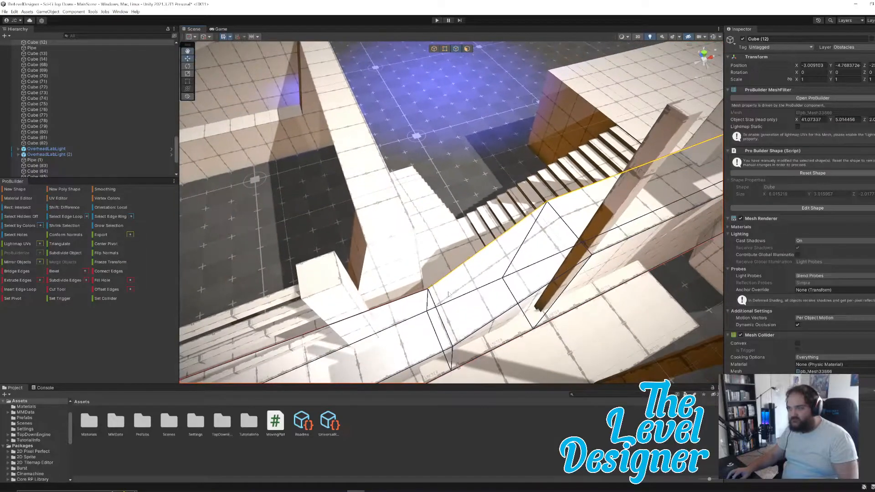
- Adjust the corner vertex at the foot of the wall's slope to follow the shifted edge
{"action": "left_click", "coordinate": [437, 310]}
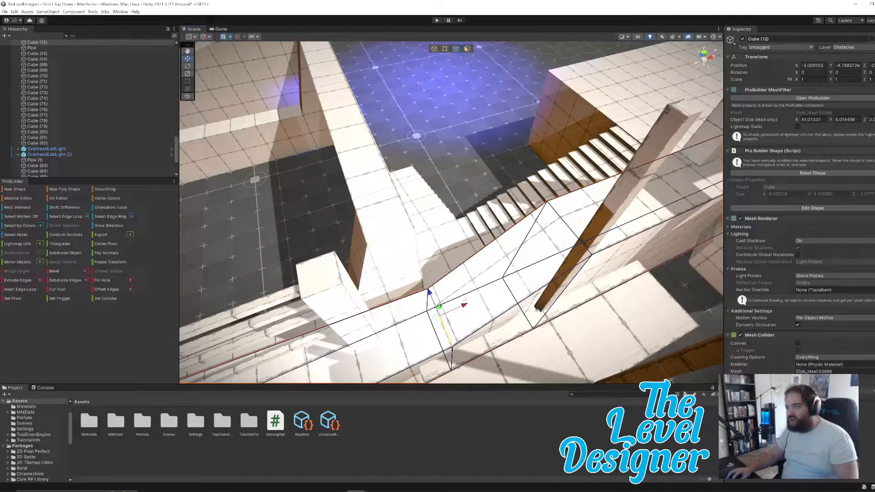
{"action": "left_click", "coordinate": [444, 48]}
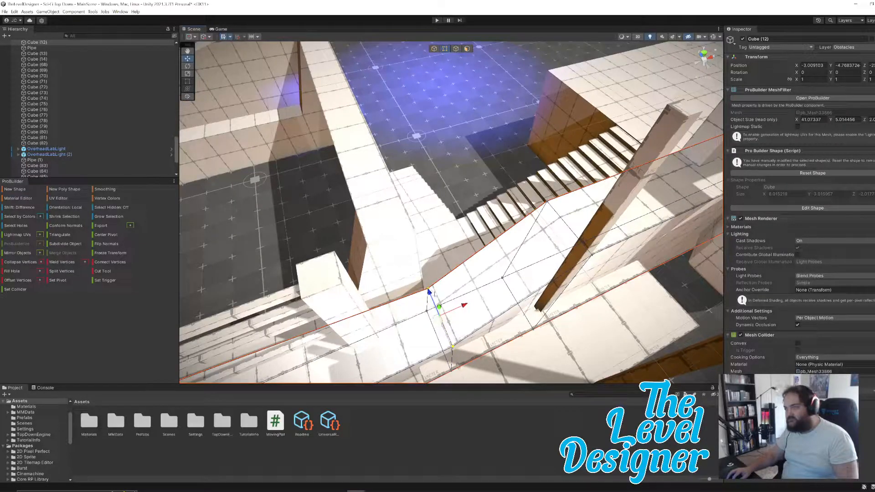
{"action": "left_click", "coordinate": [452, 348]}
{"action": "left_click_drag", "start_coordinate": [415, 270], "coordinate": [407, 258]}
{"action": "right_click_drag", "start_coordinate": [461, 290], "coordinate": [418, 270]}
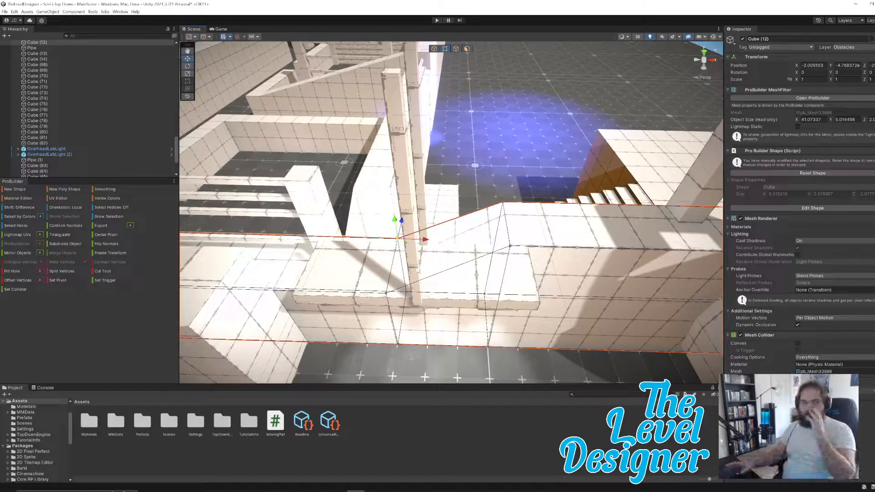
- Duplicate the top railing bar and move the copy past the end post to X 27.17, Y 5.82
{"action": "right_click_drag", "start_coordinate": [383, 199], "coordinate": [293, 220]}
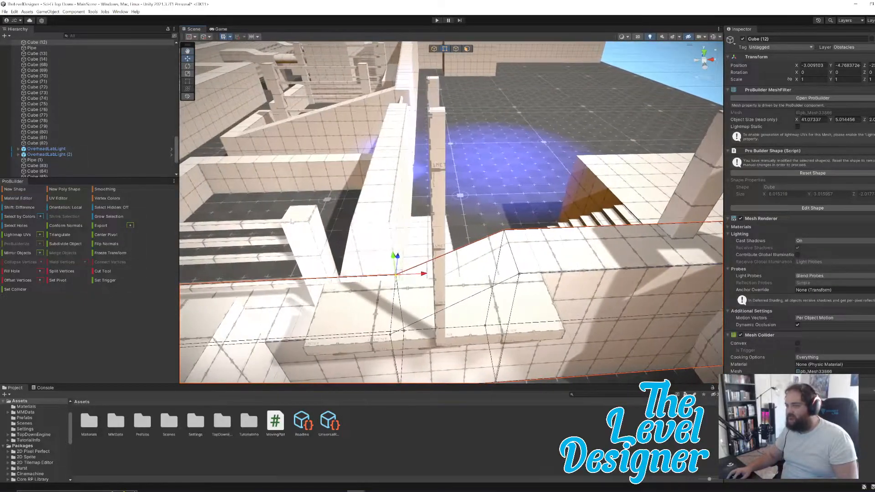
{"action": "left_click", "coordinate": [275, 225]}
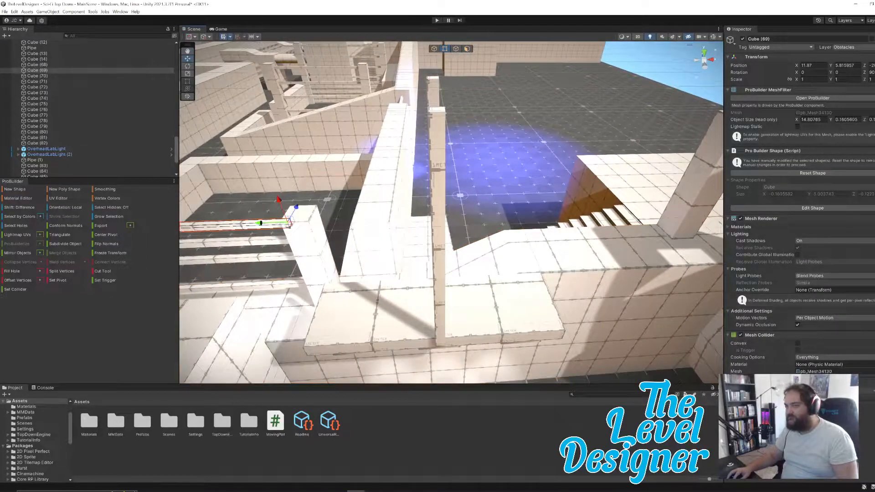
{"action": "left_click", "coordinate": [436, 51]}
{"action": "key", "text": "ctrl+d"}
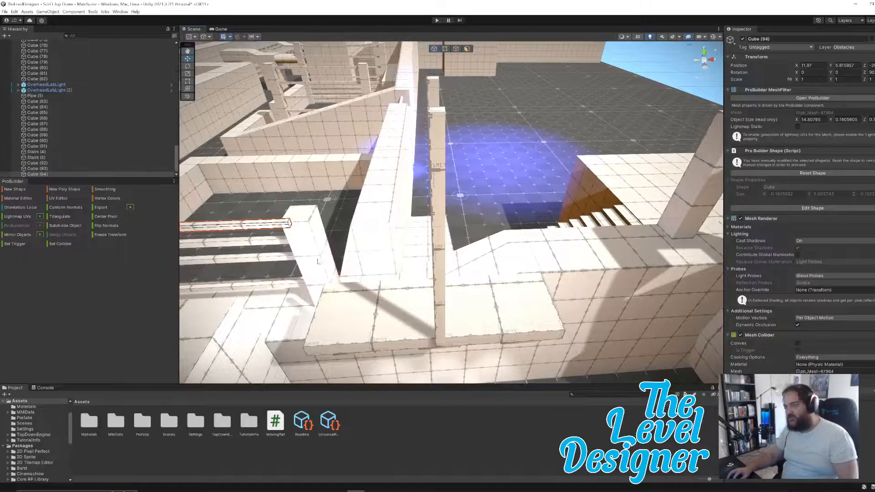
{"action": "right_click_drag", "start_coordinate": [381, 244], "coordinate": [343, 226]}
{"action": "scroll", "coordinate": [325, 228], "scroll_direction": "down", "scroll_amount": 1}
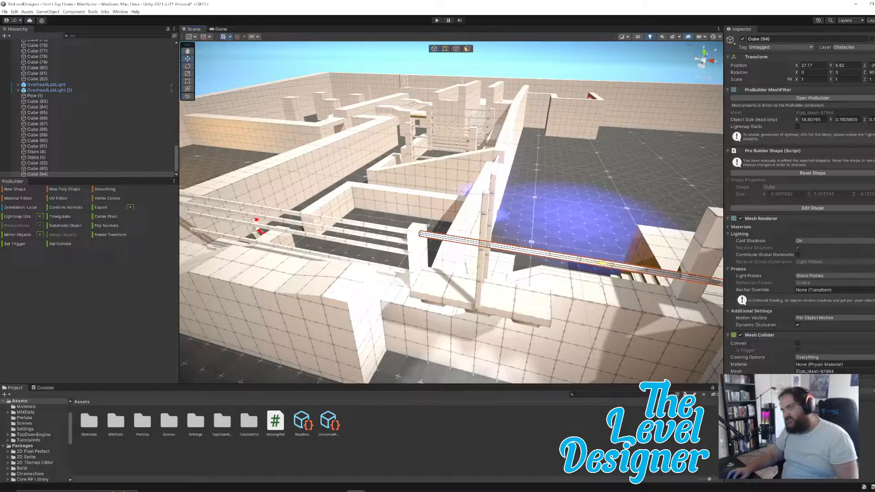
- Duplicate the post beside the raised staircase and move the copy along the wall to X 34.77
{"action": "key", "text": "d"}
{"action": "right_click_drag", "start_coordinate": [567, 304], "coordinate": [596, 273]}
{"action": "key", "text": "s"}
{"action": "key", "text": "d"}
{"action": "left_click", "coordinate": [414, 210]}
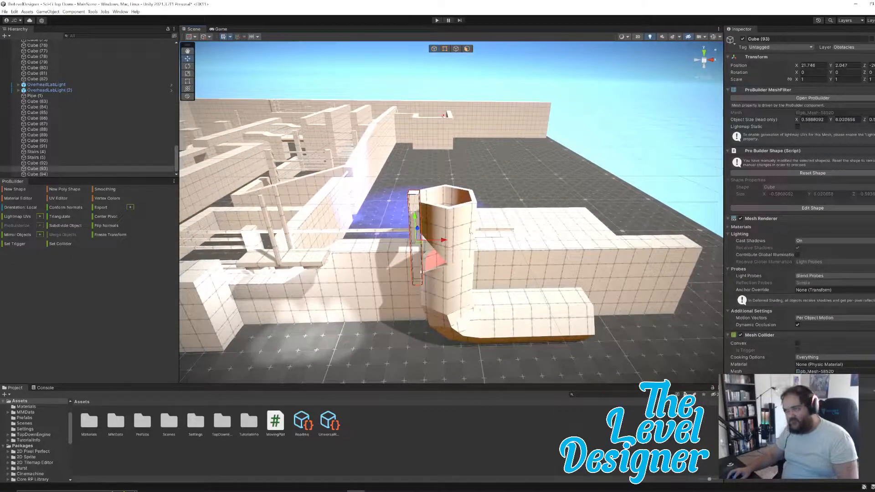
{"action": "key", "text": "ctrl+d"}
{"action": "left_click_drag", "start_coordinate": [443, 240], "coordinate": [660, 257]}
- Extend the end face of the copied railing bar to the far post, making the bar about 22.08 units long
{"action": "key", "text": "w"}
{"action": "right_click_drag", "start_coordinate": [575, 240], "coordinate": [401, 201]}
{"action": "key", "text": "d"}
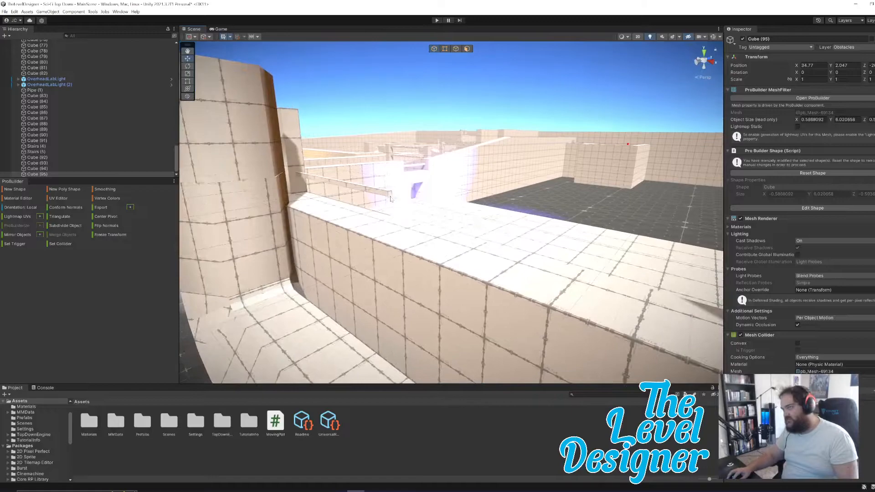
{"action": "left_click", "coordinate": [389, 196]}
{"action": "left_click", "coordinate": [388, 196]}
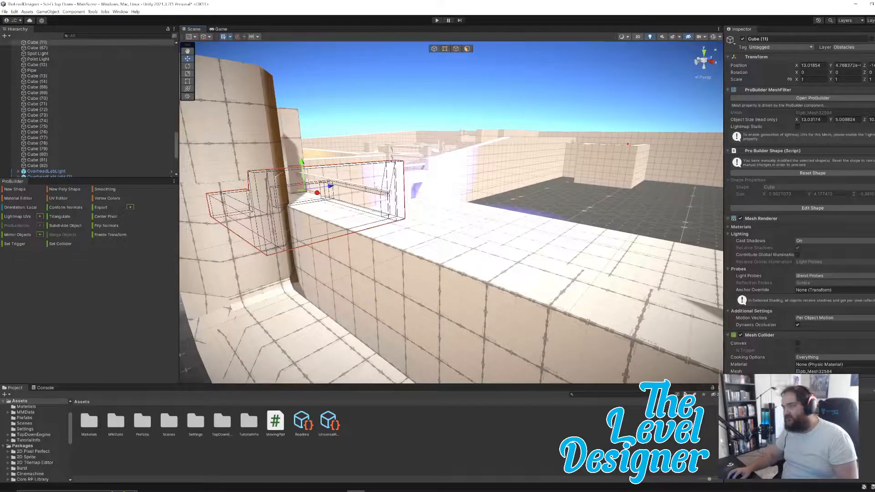
{"action": "left_click", "coordinate": [388, 196]}
{"action": "left_click", "coordinate": [388, 196]}
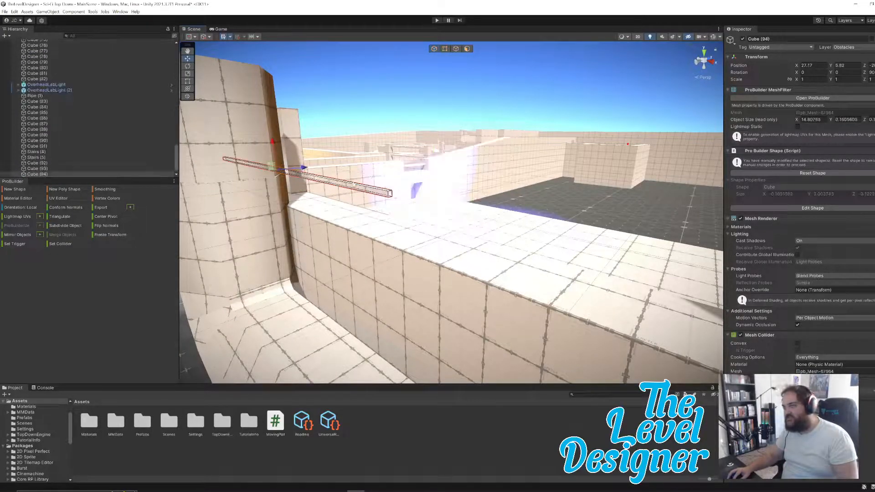
{"action": "left_click", "coordinate": [467, 50]}
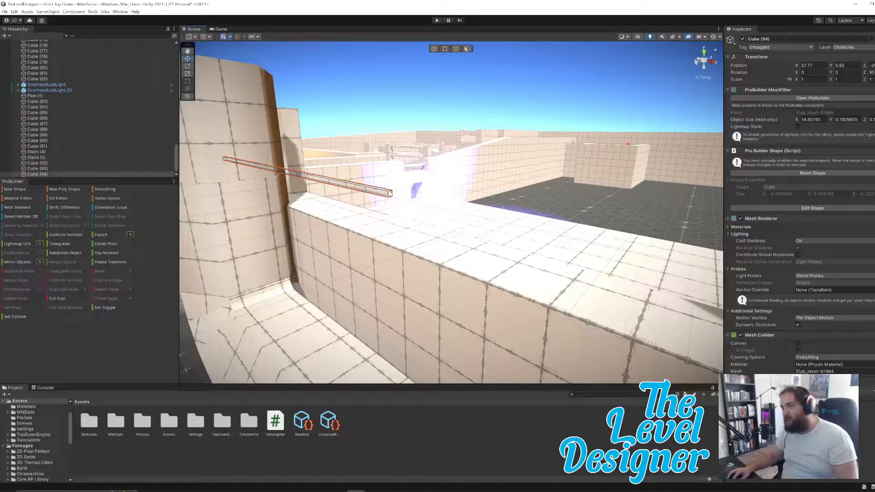
{"action": "right_click_drag", "start_coordinate": [391, 193], "coordinate": [362, 197]}
{"action": "key", "text": "s"}
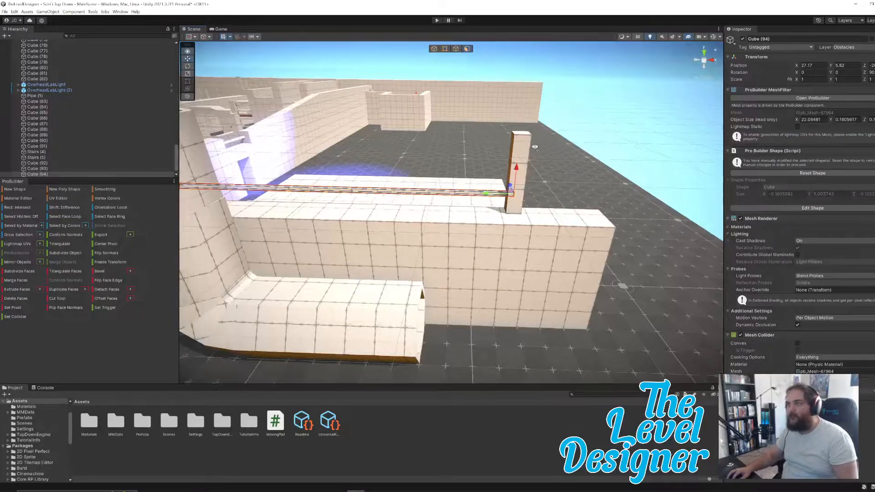
- Raise the top face of the original railing's end post to make the post about 8 units tall
{"action": "right_click_drag", "start_coordinate": [538, 147], "coordinate": [494, 103]}
{"action": "left_click", "coordinate": [495, 103]}
{"action": "key", "text": "w"}
{"action": "right_click_drag", "start_coordinate": [535, 179], "coordinate": [489, 190]}
{"action": "key", "text": "a"}
{"action": "key", "text": "w"}
{"action": "key", "text": "e"}
{"action": "key", "text": "a"}
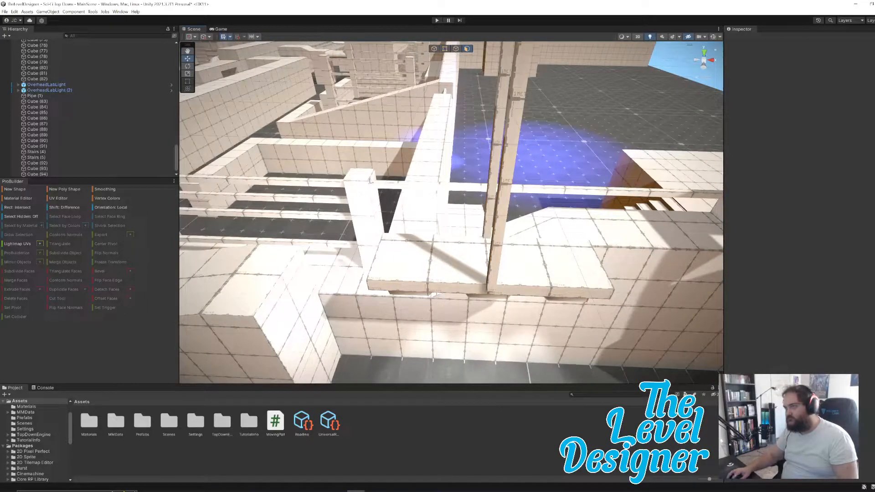
{"action": "left_click", "coordinate": [364, 179]}
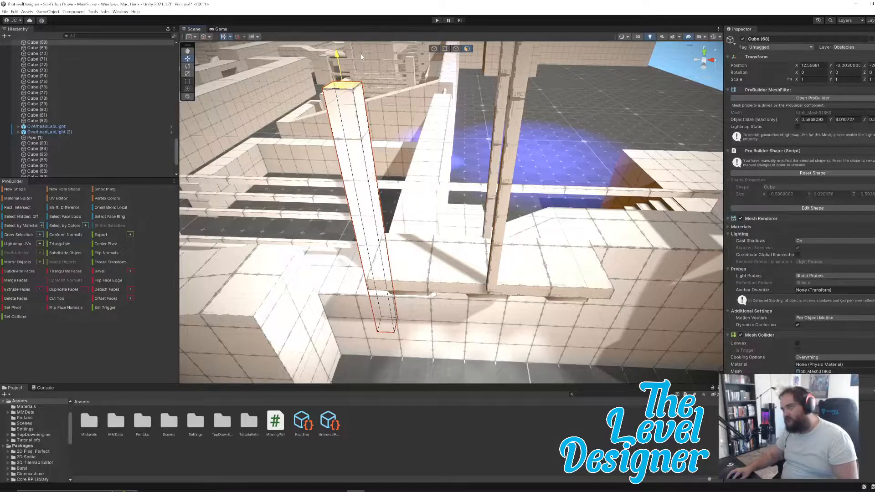
- Duplicate the extended railing bar and raise the copy to Y 6.45
{"action": "right_click_drag", "start_coordinate": [420, 137], "coordinate": [422, 118]}
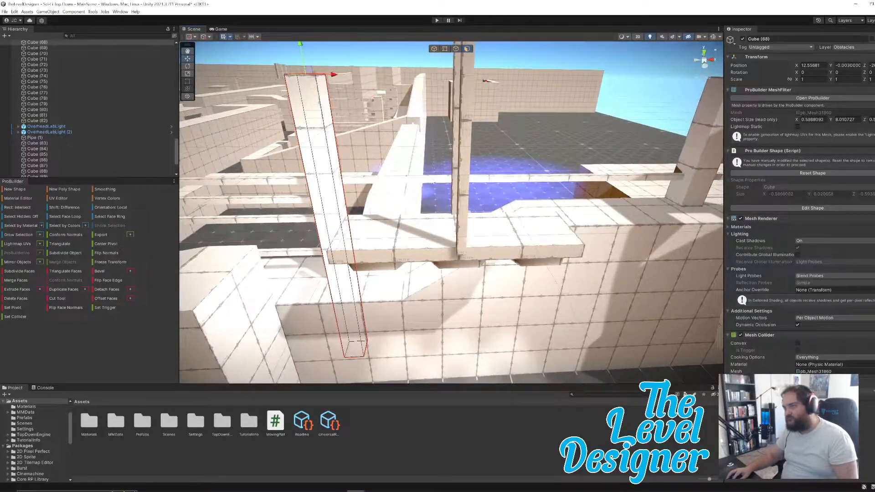
{"action": "left_click", "coordinate": [458, 181]}
{"action": "key", "text": "ctrl+d"}
{"action": "right_click_drag", "start_coordinate": [587, 172], "coordinate": [503, 169]}
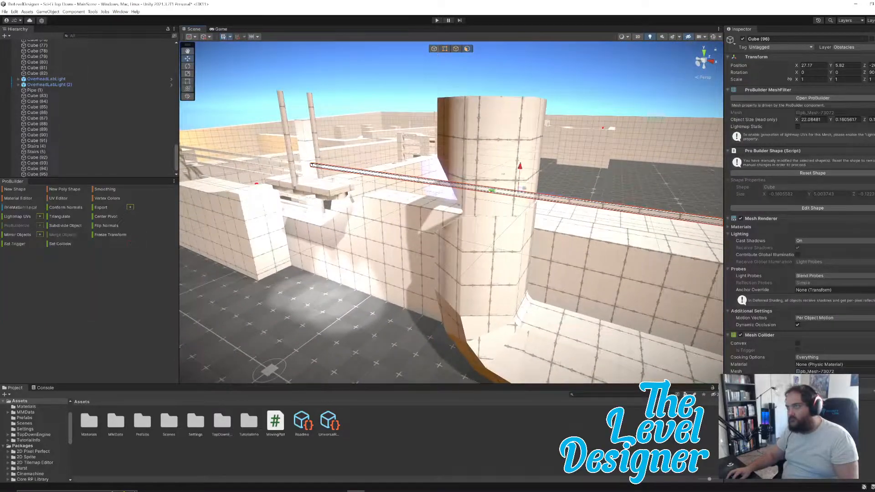
{"action": "left_click_drag", "start_coordinate": [519, 164], "coordinate": [520, 149]}
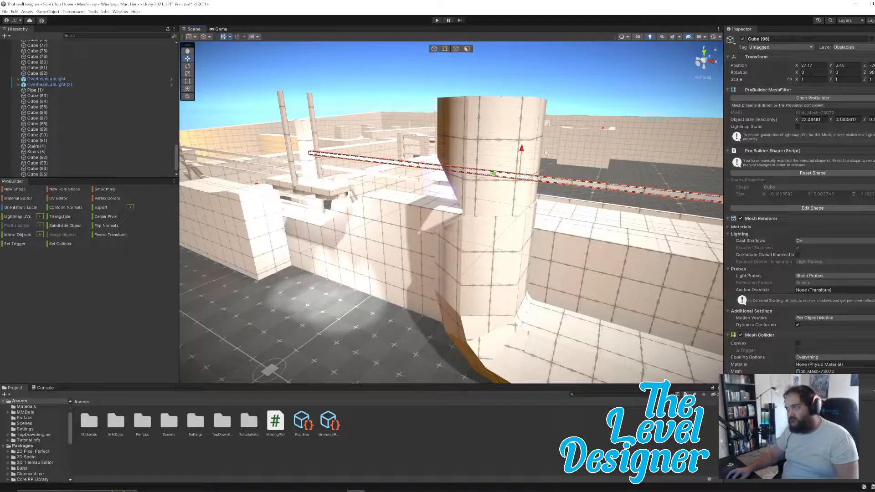
- Duplicate the raised long railing bar and raise the copy to Y 7.08
{"action": "key", "text": "ctrl+d"}
{"action": "left_click_drag", "start_coordinate": [521, 152], "coordinate": [522, 133]}
{"action": "right_click_drag", "start_coordinate": [522, 133], "coordinate": [601, 166]}
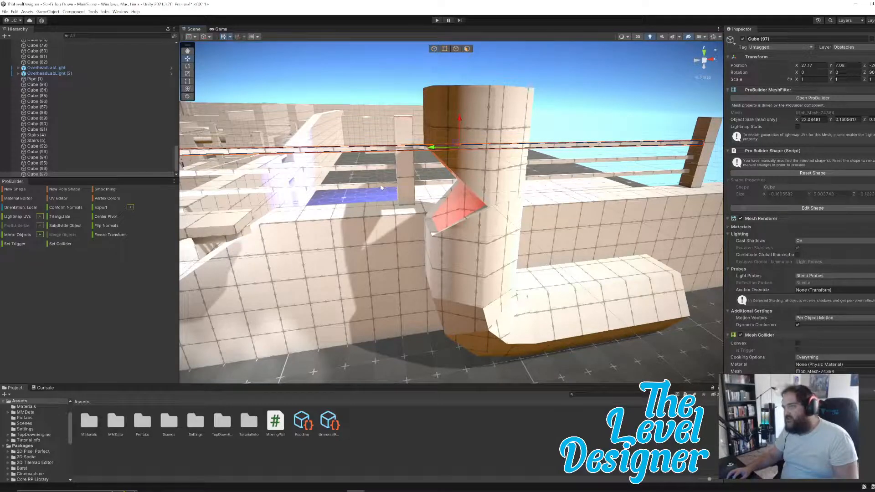
- Respace the three long railing bars by lowering the bottom one slightly, the middle one to Y 6.17 and the top one a little
{"action": "left_click", "coordinate": [468, 171]}
{"action": "left_click_drag", "start_coordinate": [459, 155], "coordinate": [459, 158]}
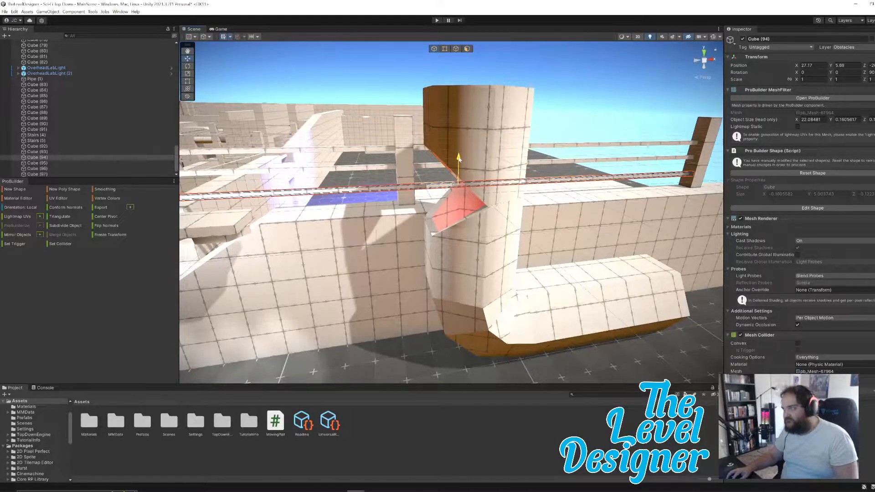
{"action": "left_click", "coordinate": [423, 168]}
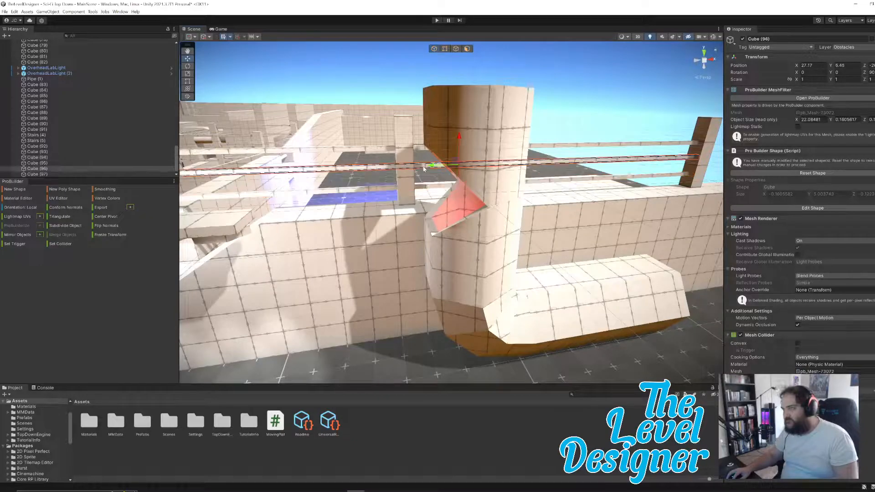
{"action": "left_click_drag", "start_coordinate": [458, 138], "coordinate": [461, 146]}
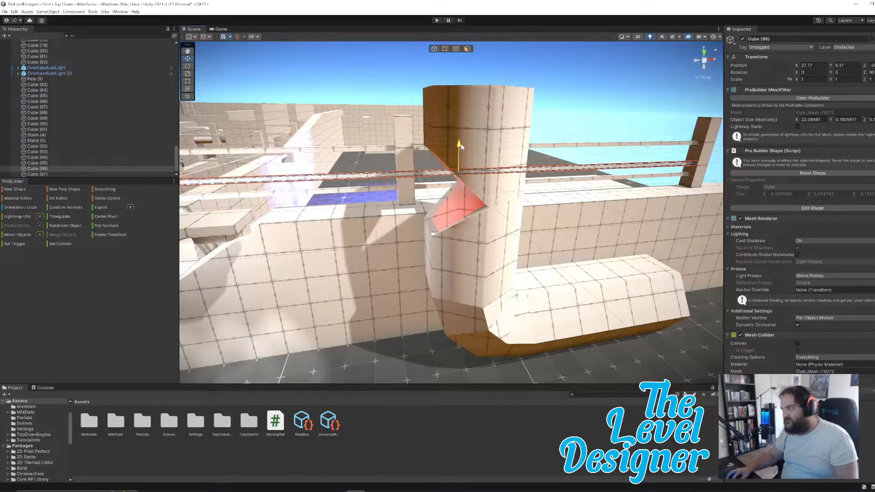
{"action": "left_click", "coordinate": [391, 148]}
{"action": "left_click_drag", "start_coordinate": [460, 117], "coordinate": [464, 129]}
- Duplicate the lowest long railing bar and lower the copy beneath it as a fourth bar
{"action": "right_click_drag", "start_coordinate": [464, 129], "coordinate": [413, 176]}
{"action": "left_click", "coordinate": [413, 175]}
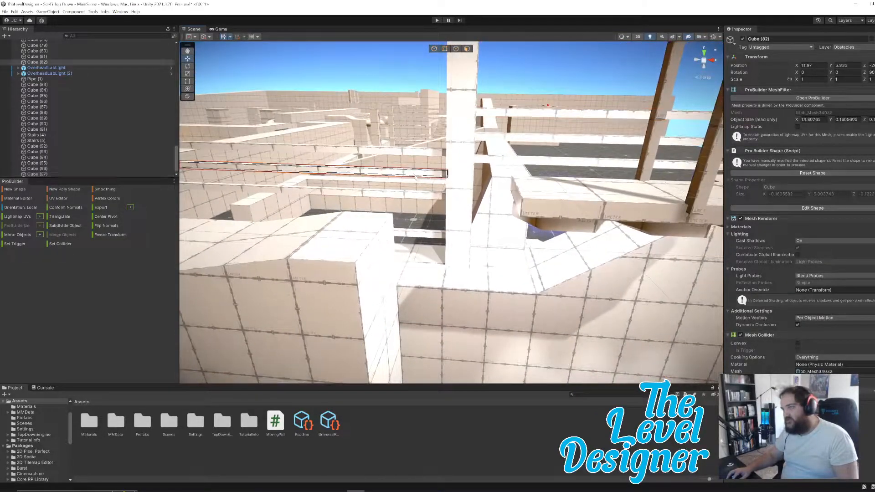
{"action": "left_click", "coordinate": [416, 196], "text": "shift"}
{"action": "right_click_drag", "start_coordinate": [523, 204], "coordinate": [469, 191]}
{"action": "left_click", "coordinate": [497, 201]}
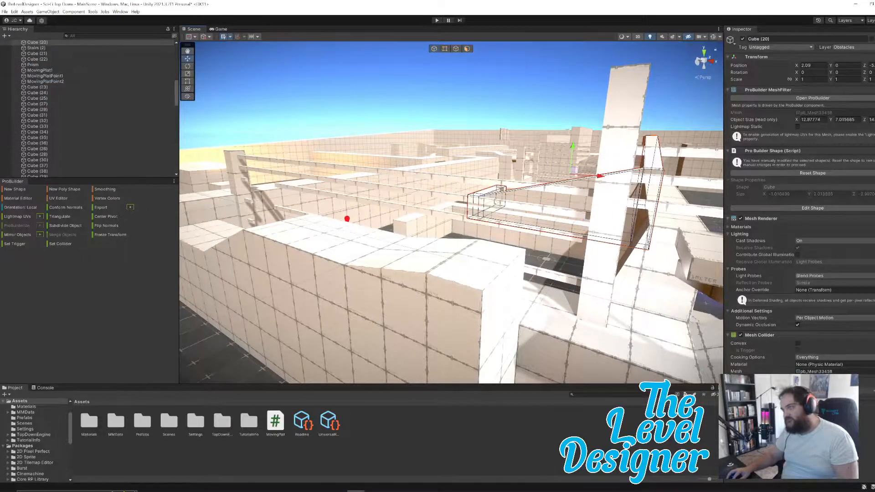
{"action": "left_click", "coordinate": [520, 203]}
{"action": "left_click", "coordinate": [657, 211]}
{"action": "right_click_drag", "start_coordinate": [657, 211], "coordinate": [680, 227]}
{"action": "key", "text": "ctrl+d"}
{"action": "key", "text": "ctrl+d"}
{"action": "key", "text": "ctrl+d"}
{"action": "key", "text": "ctrl+d"}
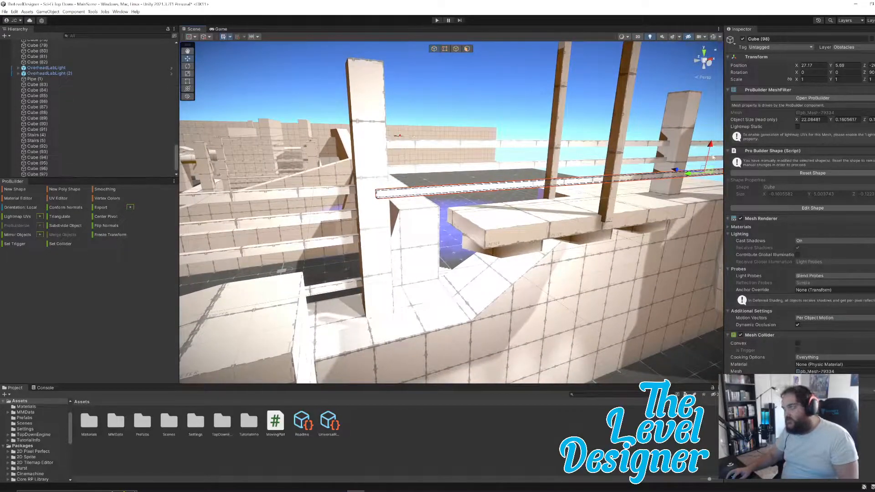
{"action": "left_click_drag", "start_coordinate": [710, 150], "coordinate": [520, 255]}
{"action": "left_click", "coordinate": [516, 114]}
{"action": "right_click_drag", "start_coordinate": [519, 255], "coordinate": [459, 272]}
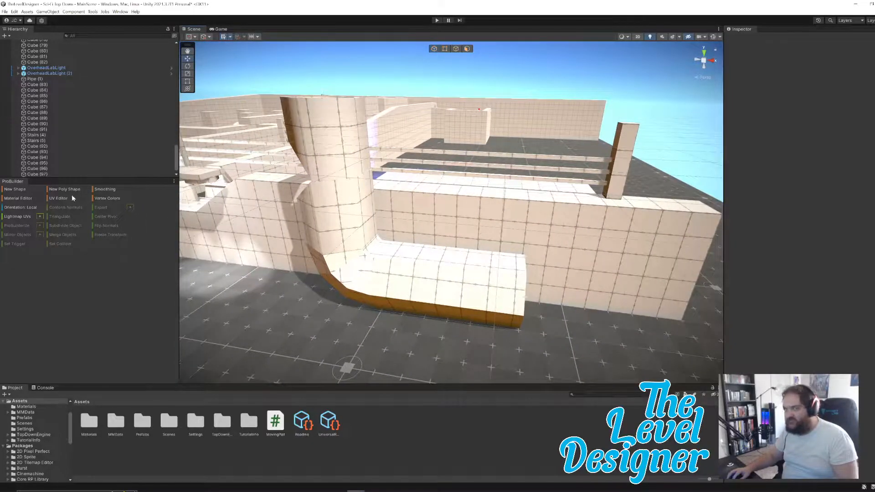
{"action": "left_click", "coordinate": [497, 212]}
{"action": "right_click_drag", "start_coordinate": [610, 252], "coordinate": [528, 293]}
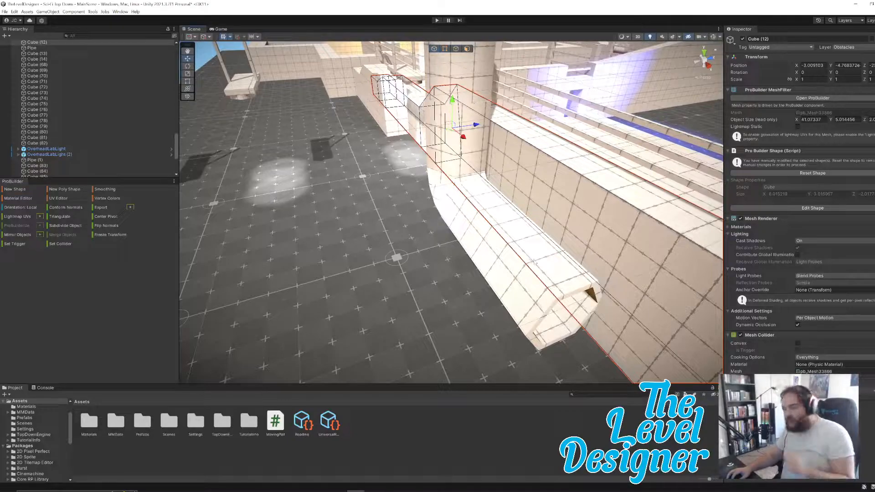
{"action": "right_click_drag", "start_coordinate": [540, 253], "coordinate": [543, 240]}
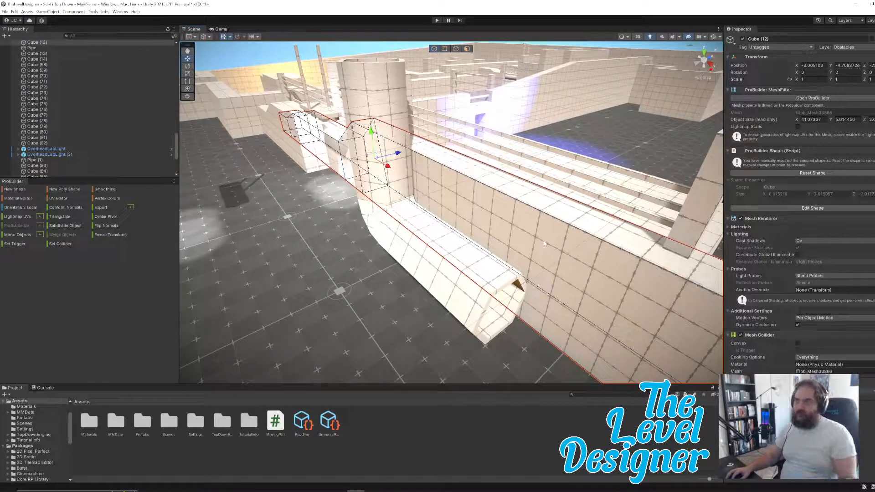
{"action": "right_click_drag", "start_coordinate": [546, 238], "coordinate": [587, 242]}
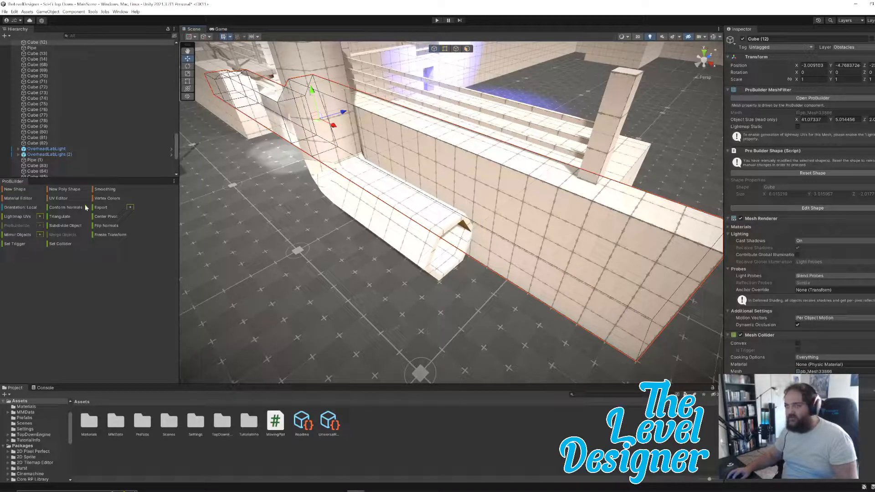
{"action": "scroll", "coordinate": [71, 161], "scroll_direction": "up", "scroll_amount": 2}
{"action": "scroll", "coordinate": [78, 160], "scroll_direction": "down", "scroll_amount": 4}
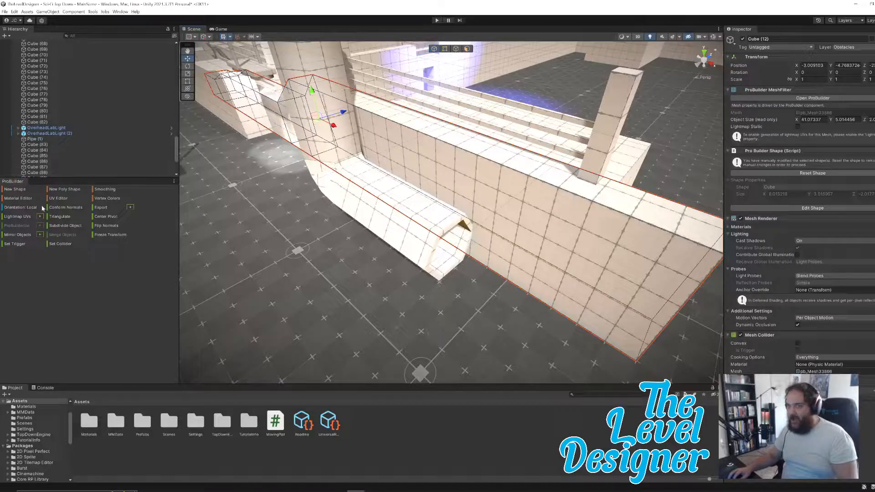
- Create a cube on the floor beside the horizontal pipe, about 2 units wide, 2.3 high and 2.8 deep
{"action": "left_click", "coordinate": [18, 190]}
{"action": "right_click_drag", "start_coordinate": [463, 282], "coordinate": [497, 223]}
{"action": "key", "text": "a"}
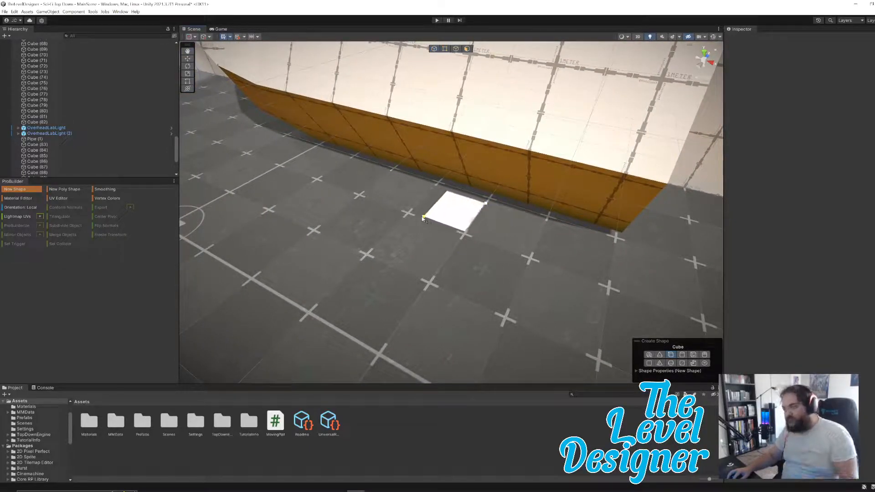
{"action": "left_click_drag", "start_coordinate": [341, 288], "coordinate": [260, 277]}
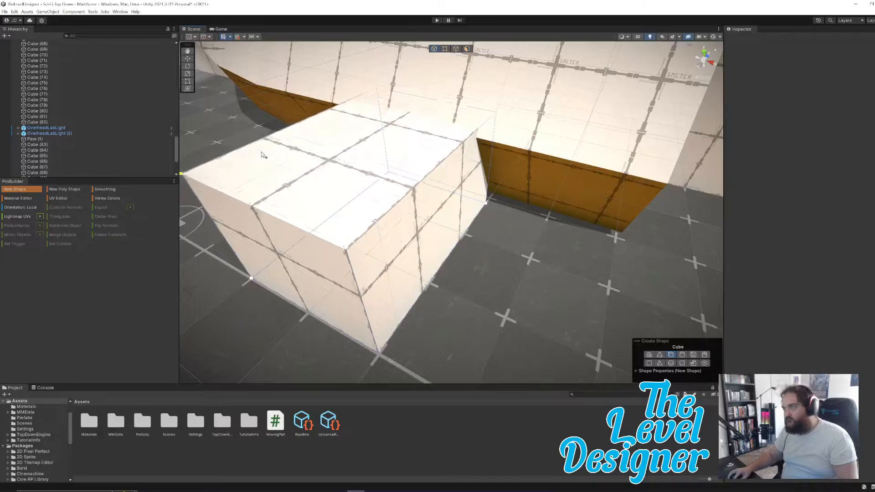
{"action": "left_click", "coordinate": [246, 78]}
{"action": "left_click_drag", "start_coordinate": [247, 79], "coordinate": [425, 132], "text": "alt"}
{"action": "right_click_drag", "start_coordinate": [425, 131], "coordinate": [462, 145]}
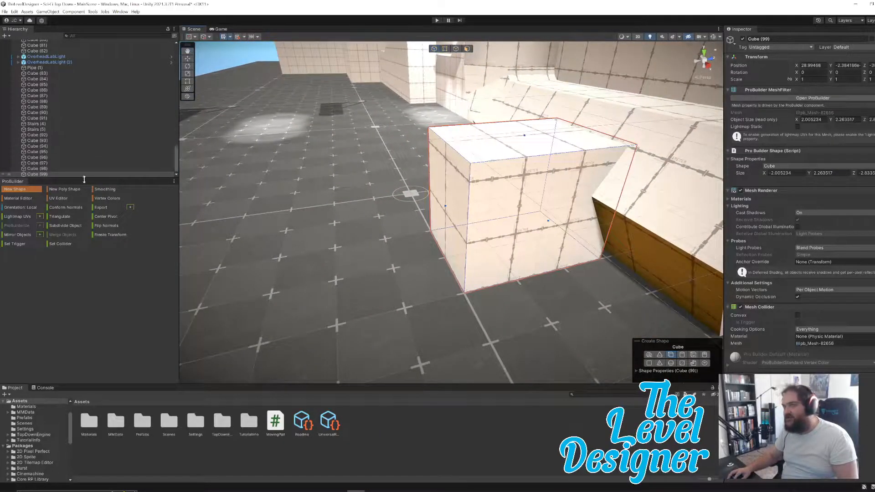
{"action": "left_click", "coordinate": [32, 191]}
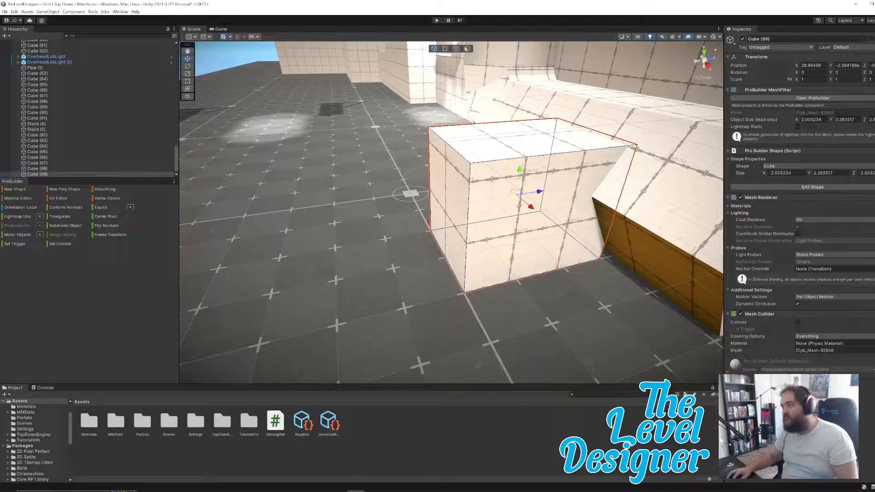
- Raise the top face of the new block until the block is about 2.8 units tall
{"action": "right_click_drag", "start_coordinate": [525, 202], "coordinate": [517, 72]}
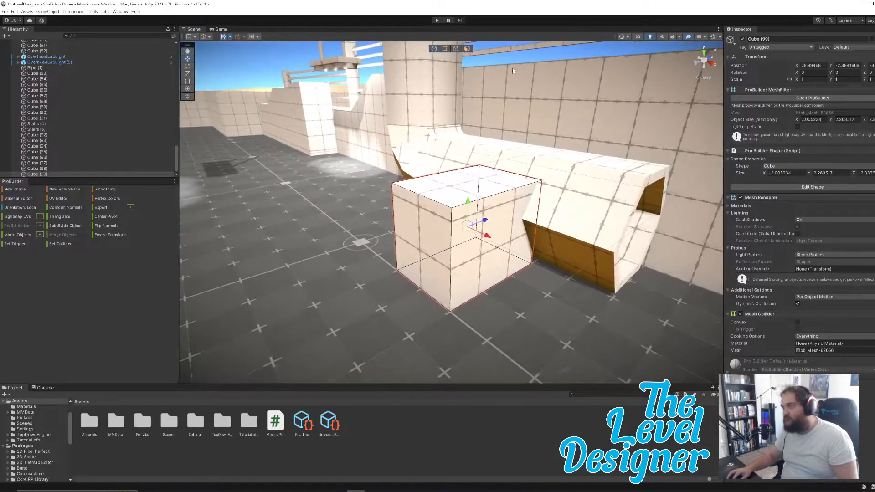
{"action": "left_click", "coordinate": [467, 49]}
{"action": "left_click", "coordinate": [474, 184]}
{"action": "right_click_drag", "start_coordinate": [432, 301], "coordinate": [435, 287]}
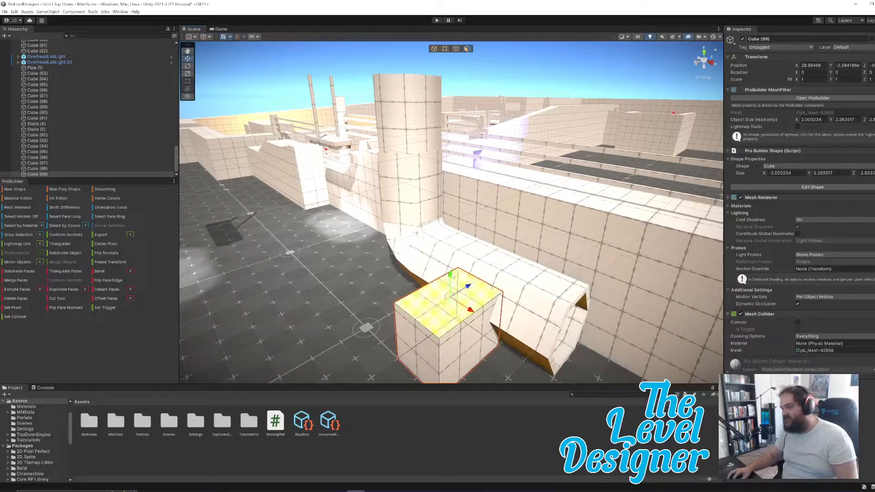
{"action": "left_click_drag", "start_coordinate": [451, 274], "coordinate": [495, 246]}
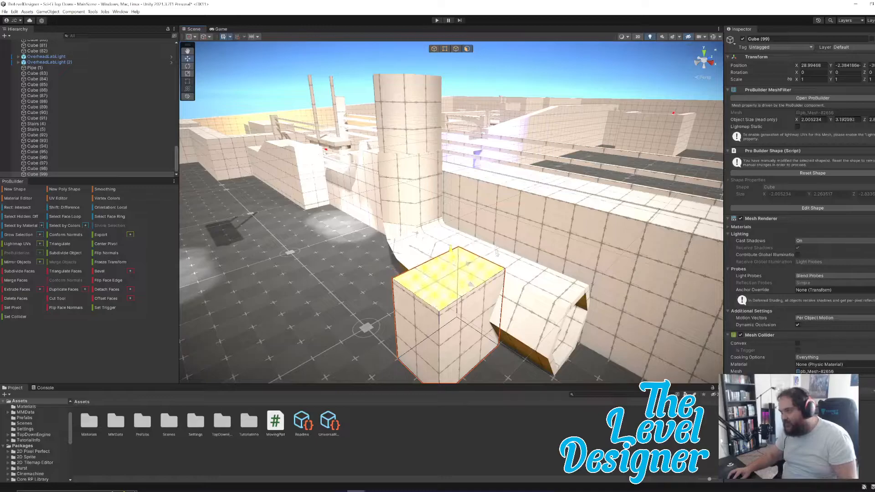
{"action": "right_click_drag", "start_coordinate": [555, 283], "coordinate": [373, 234]}
{"action": "mouse_move", "coordinate": [363, 229]}
{"action": "left_mouse_down"}
{"action": "mouse_move", "coordinate": [367, 237]}
{"action": "mouse_move", "coordinate": [375, 229]}
{"action": "left_mouse_up"}
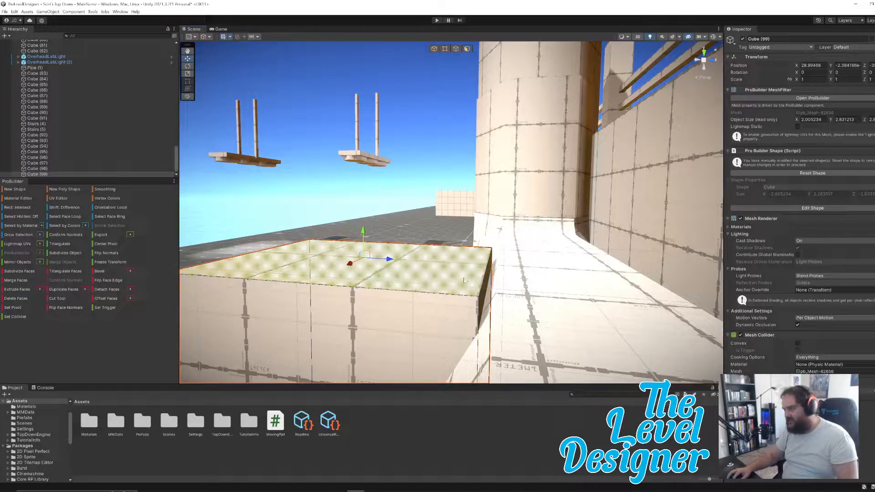
- Extrude the block's top face upward to make the block about 5 units tall
{"action": "left_click_drag", "start_coordinate": [363, 230], "coordinate": [377, 82]}
{"action": "right_click_drag", "start_coordinate": [445, 167], "coordinate": [448, 168]}
{"action": "key", "text": "e"}
{"action": "key", "text": "s"}
{"action": "key", "text": "d"}
{"action": "left_click_drag", "start_coordinate": [368, 179], "coordinate": [380, 154]}
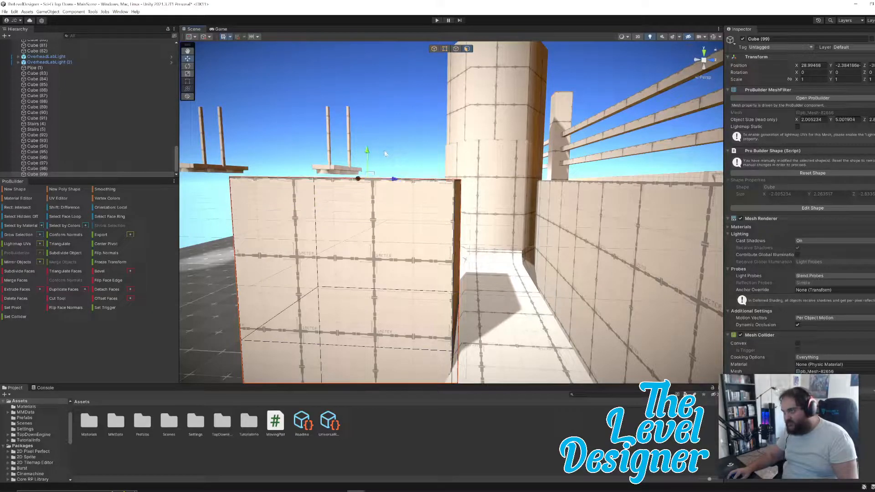
- Extrude the upper section's inner side face over the pipe until it meets the wall
{"action": "left_click", "coordinate": [456, 258]}
{"action": "left_click_drag", "start_coordinate": [479, 244], "coordinate": [624, 254], "text": "shift"}
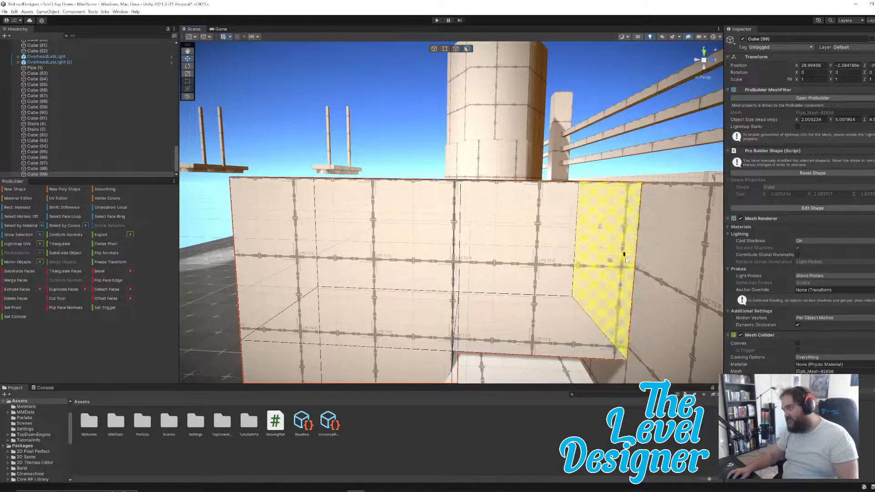
{"action": "right_click_drag", "start_coordinate": [546, 291], "coordinate": [559, 328]}
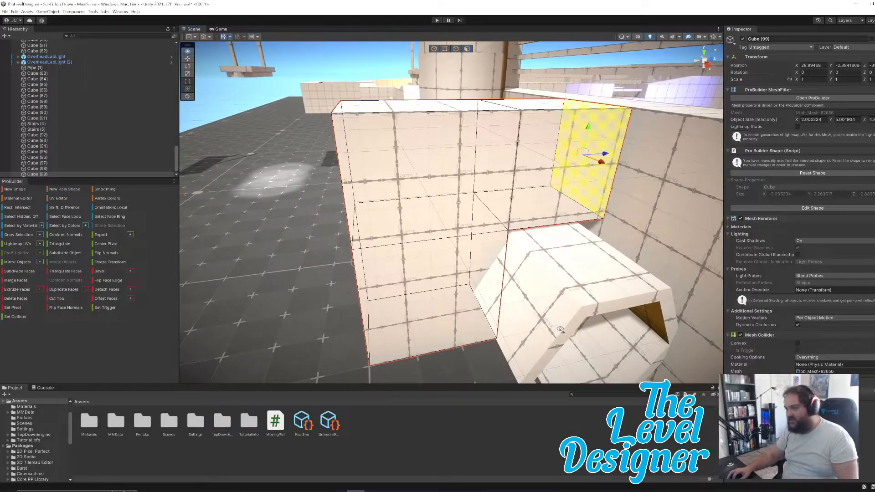
{"action": "left_click", "coordinate": [434, 49]}
- Pull the block's two outer side faces slightly farther out from the wall
{"action": "left_click_drag", "start_coordinate": [500, 222], "coordinate": [505, 223]}
{"action": "left_click_drag", "start_coordinate": [566, 202], "coordinate": [508, 194], "text": "alt"}
{"action": "left_click", "coordinate": [508, 194]}
{"action": "left_click", "coordinate": [516, 234]}
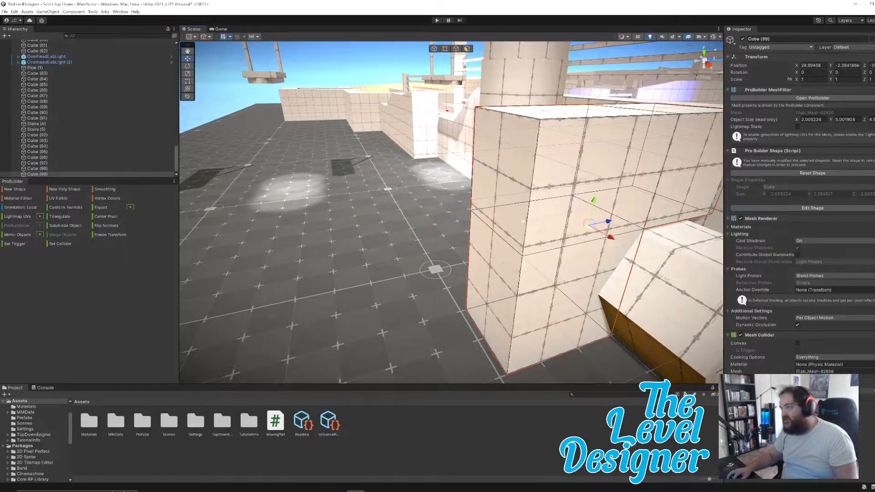
{"action": "left_click", "coordinate": [468, 50]}
{"action": "left_click", "coordinate": [505, 248]}
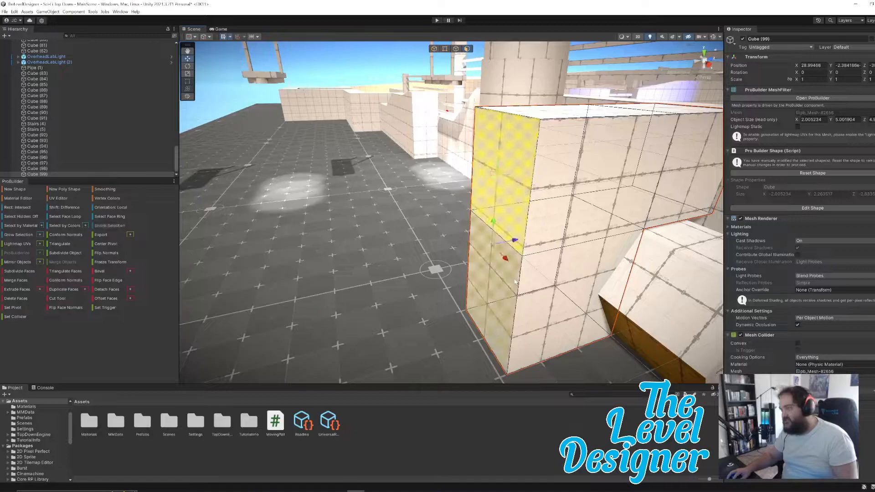
{"action": "left_click_drag", "start_coordinate": [513, 243], "coordinate": [506, 245]}
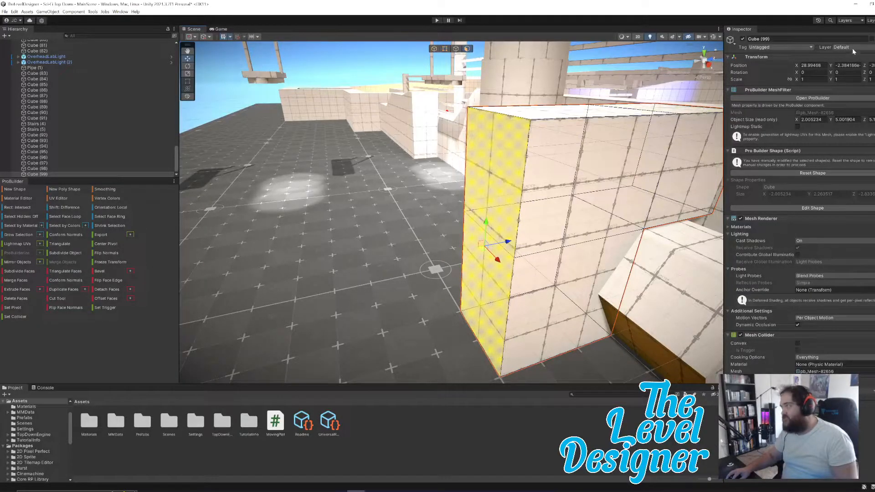
{"action": "key", "text": "g"}
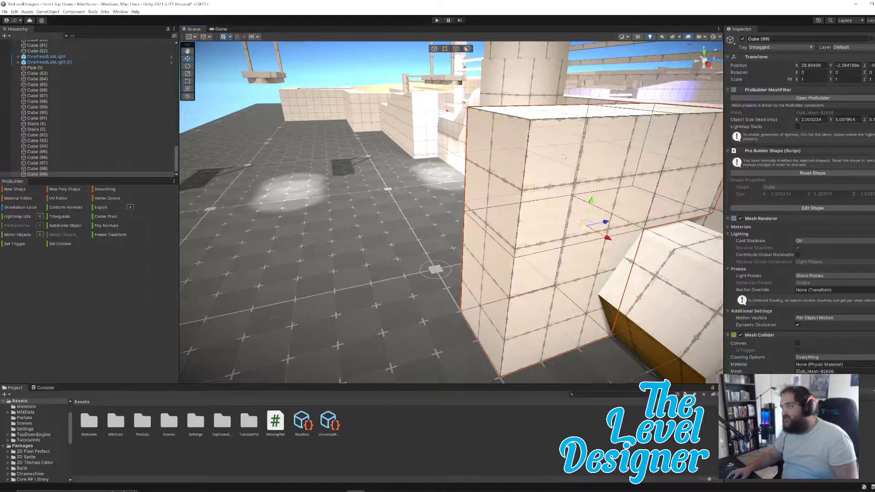
- Assign the new block to the Obstacles layer
{"action": "left_click", "coordinate": [845, 47]}
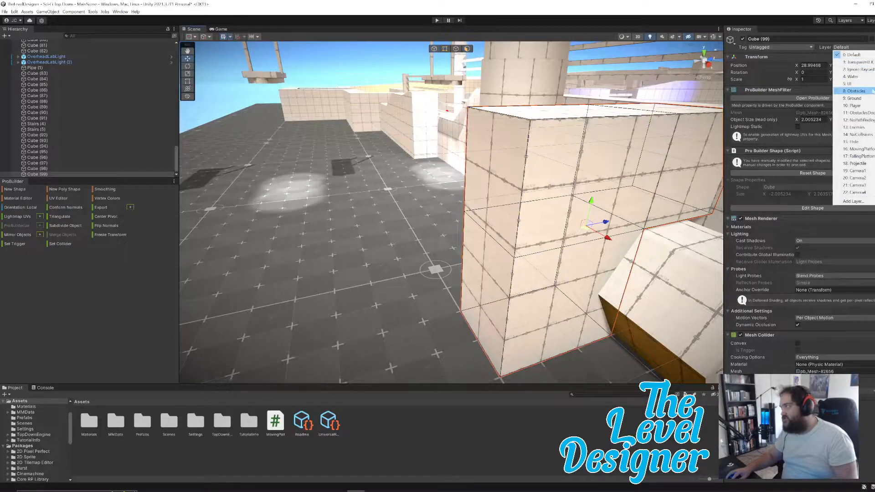
{"action": "left_click", "coordinate": [872, 91]}
{"action": "right_click_drag", "start_coordinate": [615, 239], "coordinate": [587, 223]}
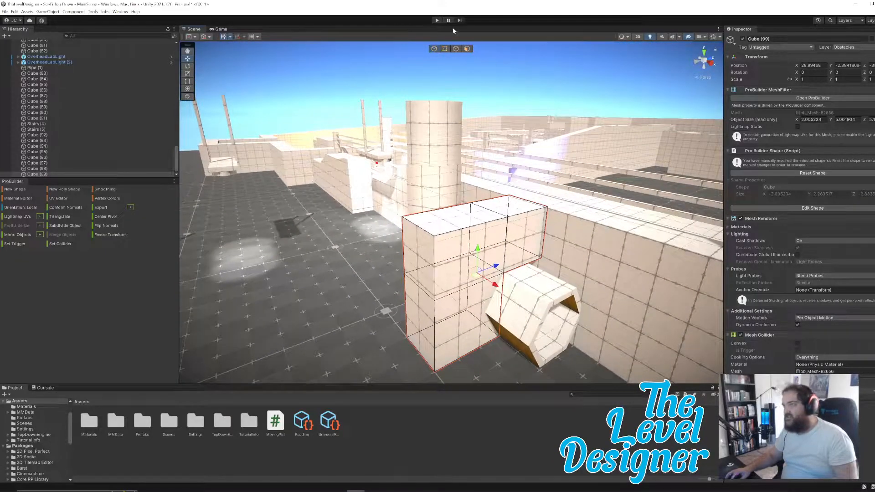
- Start a playtest and run the character past the dash ability pickup to collect the regular assault rifle
{"action": "left_click", "coordinate": [437, 21]}
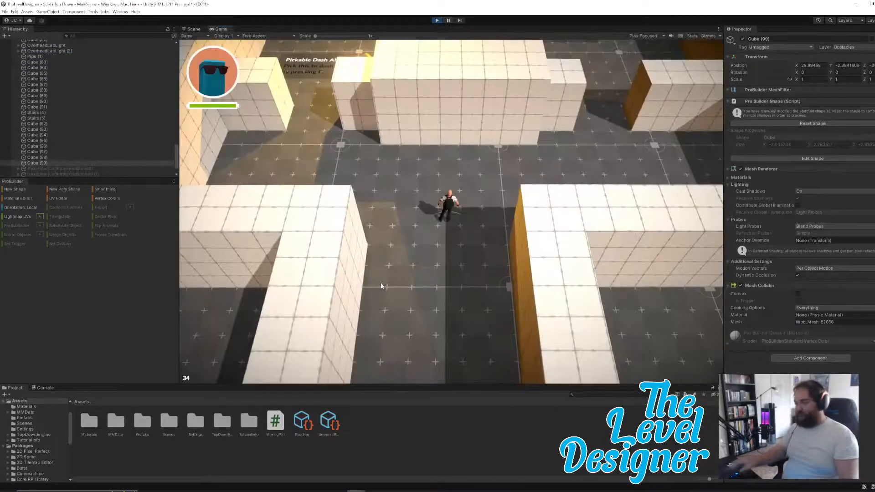
{"action": "key", "text": "w"}
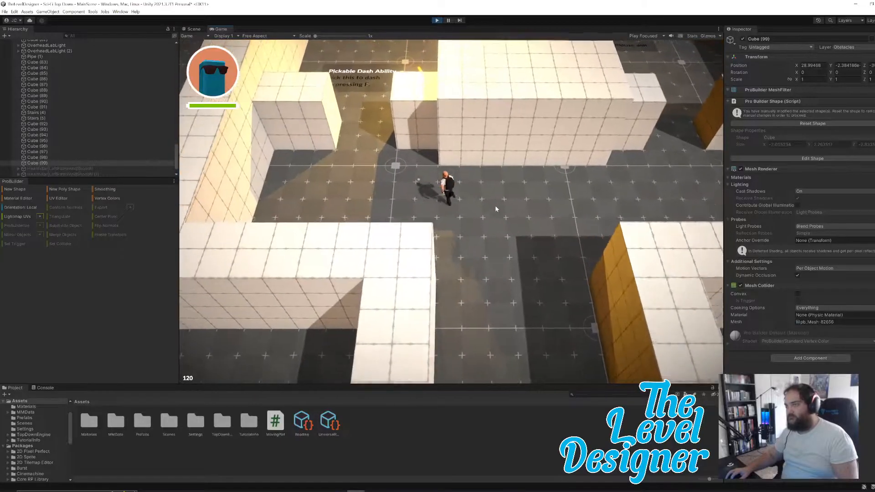
{"action": "key", "text": "w"}
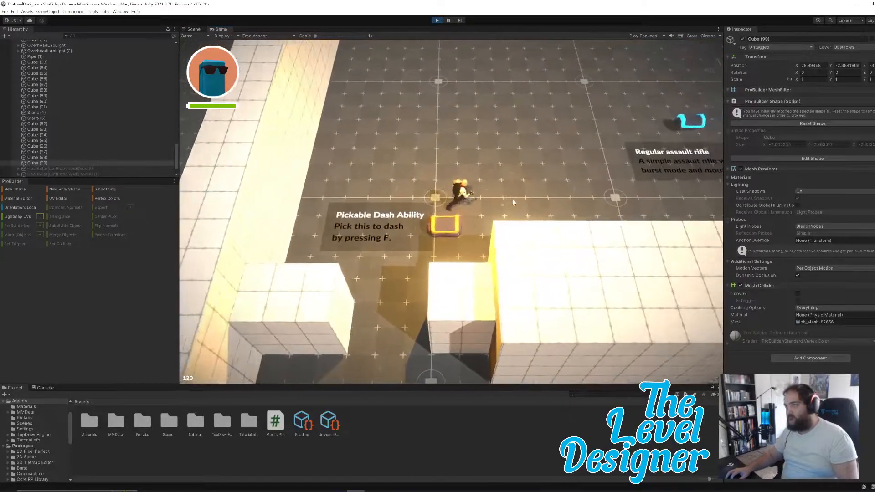
{"action": "key", "text": "w"}
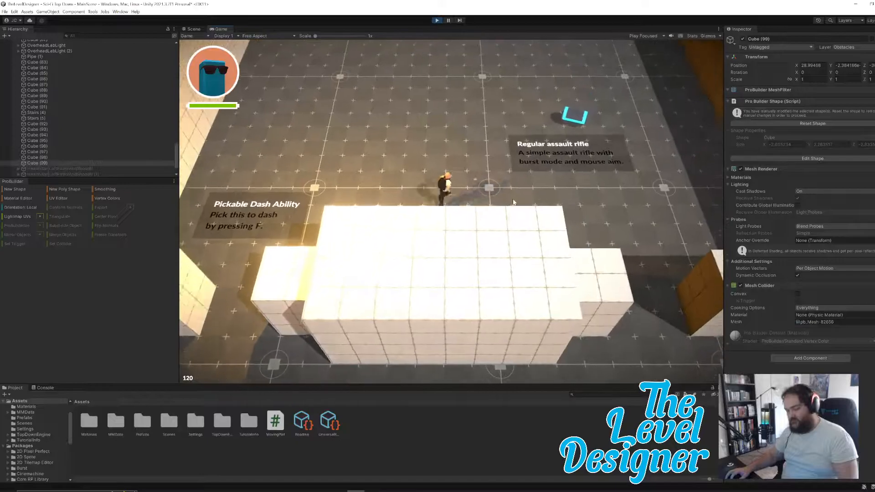
{"action": "key", "text": "d"}
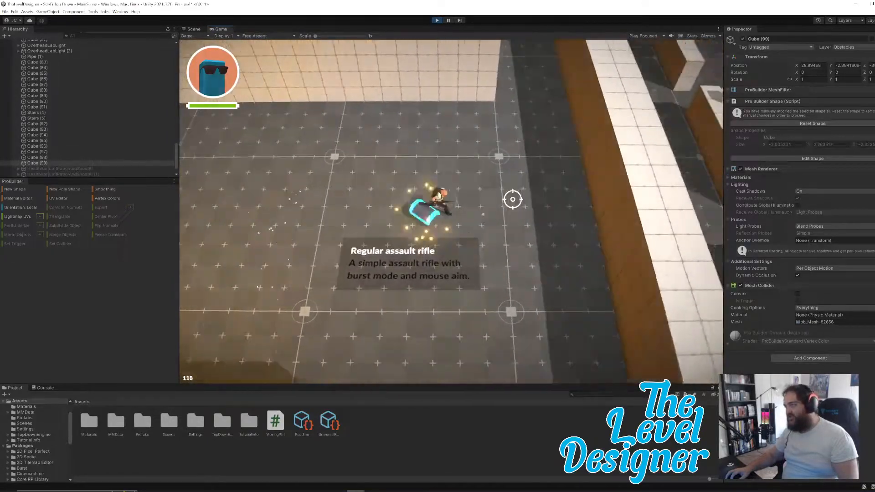
- Run the character along the narrow corridor and into the room with the tall pillars
{"action": "key", "text": "w"}
{"action": "key", "text": "w"}
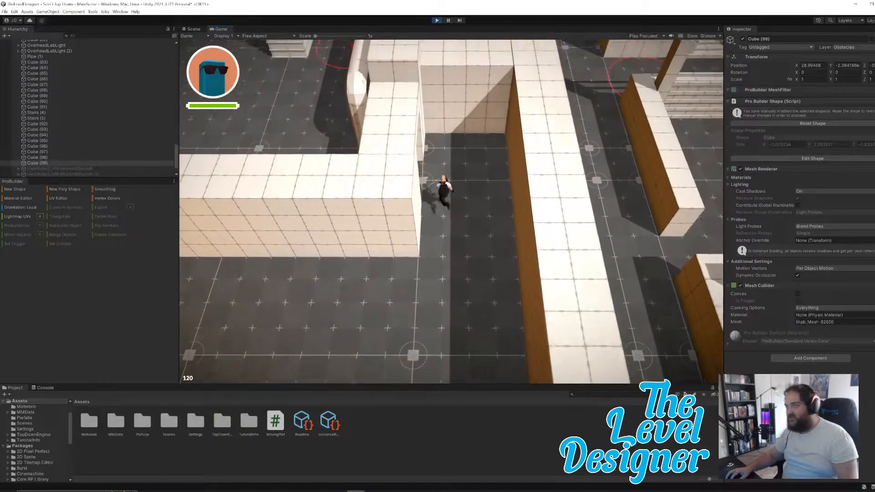
{"action": "key", "text": "w"}
{"action": "key", "text": "a"}
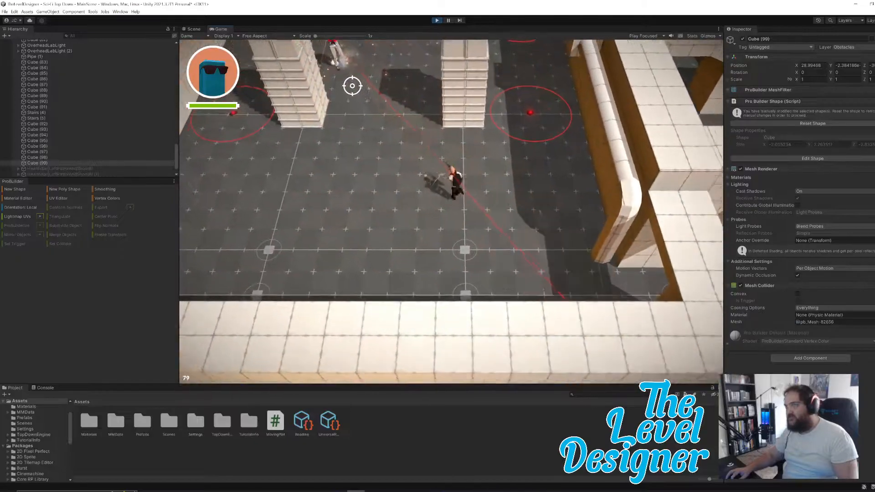
- Shoot the enemies in the pillar room while moving around the pillars for cover
{"action": "left_click", "coordinate": [351, 86]}
{"action": "key", "text": "d"}
{"action": "key", "text": "w"}
{"action": "left_click", "coordinate": [281, 88]}
{"action": "key", "text": "a"}
{"action": "left_click", "coordinate": [295, 89]}
{"action": "left_click", "coordinate": [414, 82]}
{"action": "left_click", "coordinate": [428, 77]}
{"action": "key", "text": "a"}
{"action": "left_click", "coordinate": [461, 76]}
{"action": "left_click", "coordinate": [504, 70]}
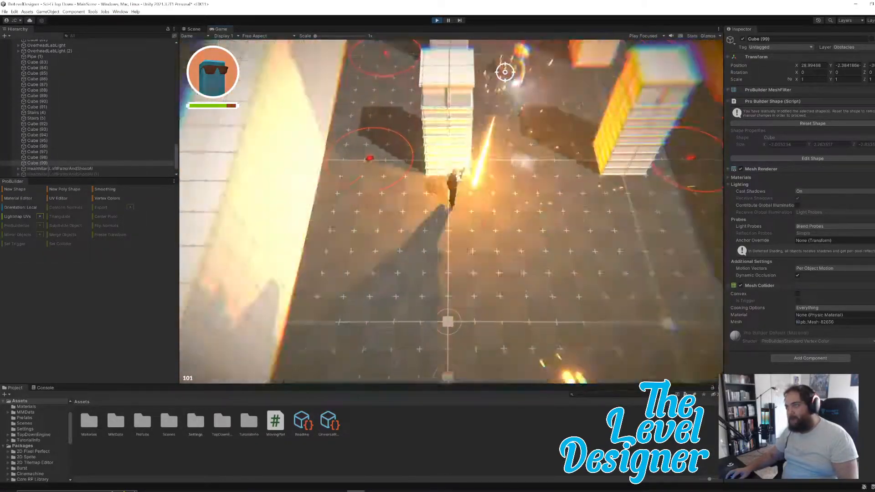
- Cross the pillar room and climb the railed stairs at its far end to test the route to the upper level
{"action": "key", "text": "d"}
{"action": "key", "text": "w"}
{"action": "key", "text": "w"}
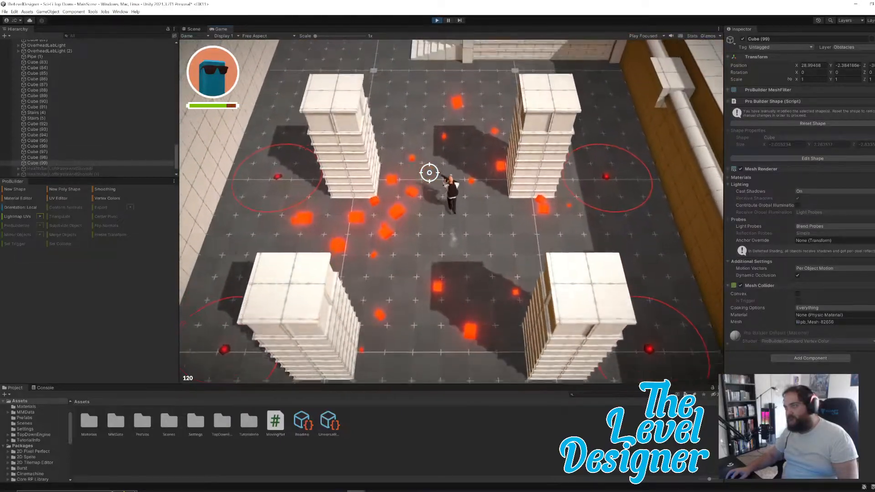
{"action": "key", "text": "w"}
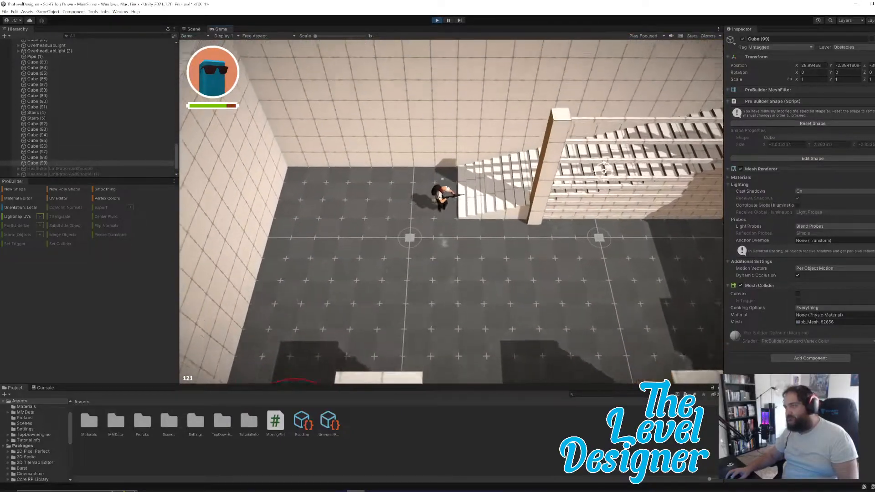
{"action": "key", "text": "d"}
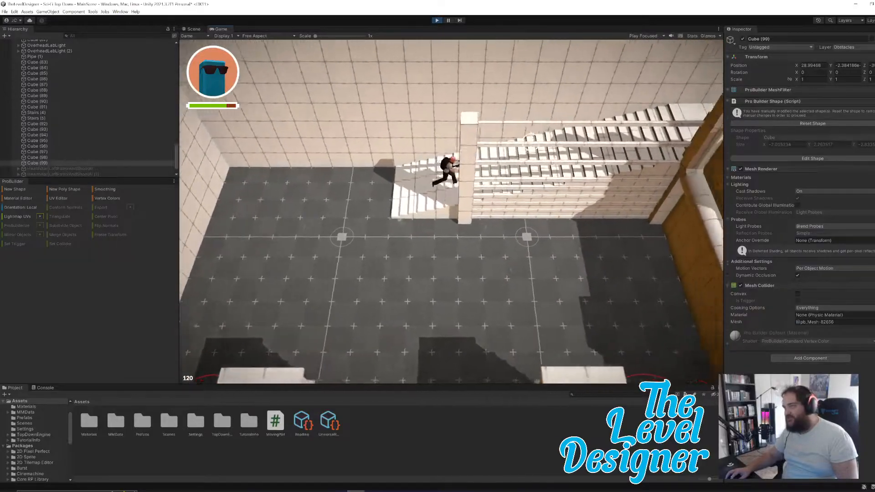
{"action": "key", "text": "d"}
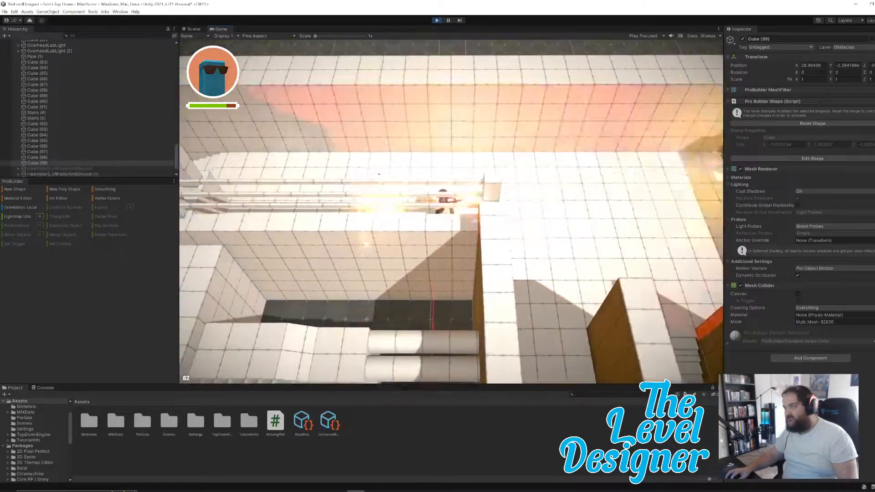
- Fight the enemy on the upper floor and walk down the dead-end lane to the glowing pickup
{"action": "key", "text": "w"}
{"action": "key", "text": "d"}
{"action": "key", "text": "s"}
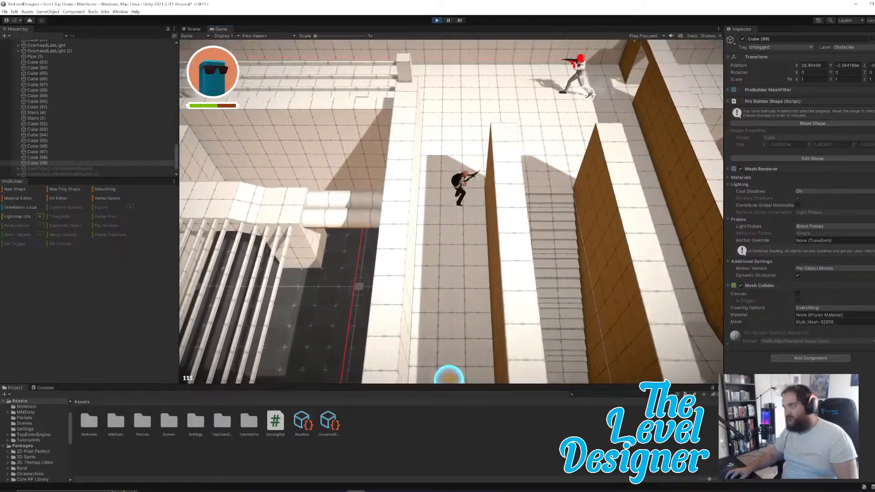
{"action": "key", "text": "w"}
{"action": "left_click", "coordinate": [585, 94]}
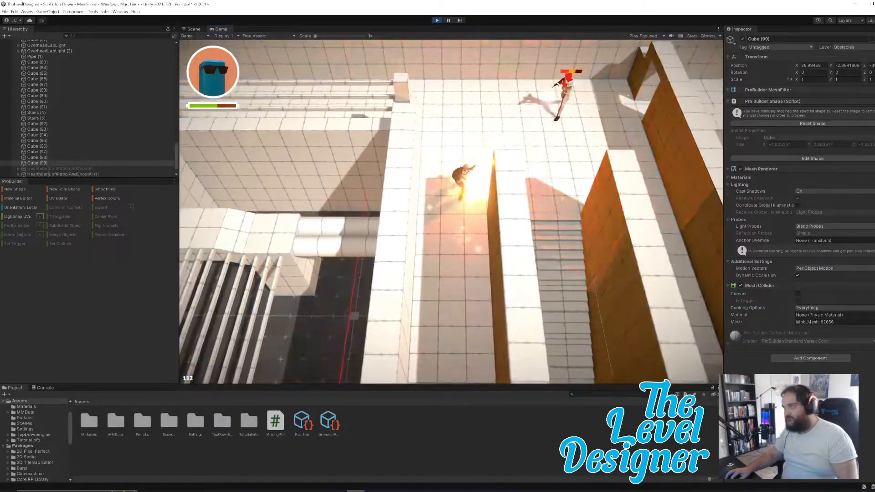
{"action": "key", "text": "s"}
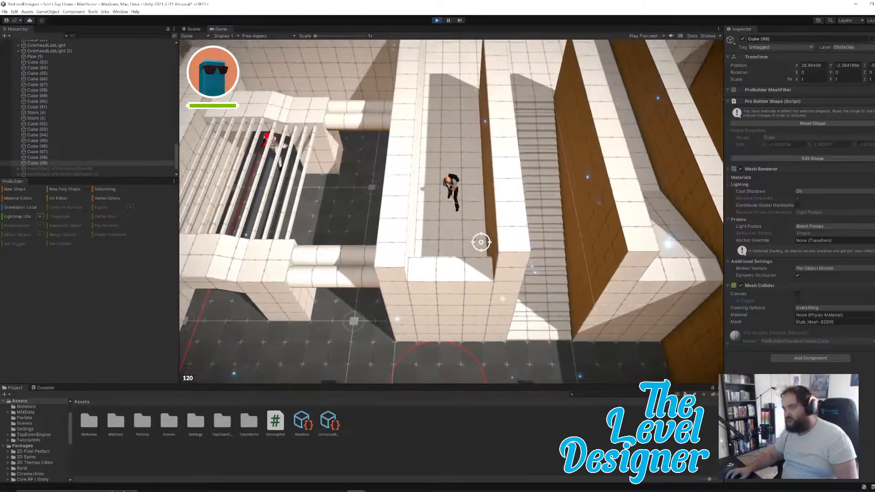
- Explore the upper floor through the doorway, check the walled platform behind it, and return
{"action": "key", "text": "w"}
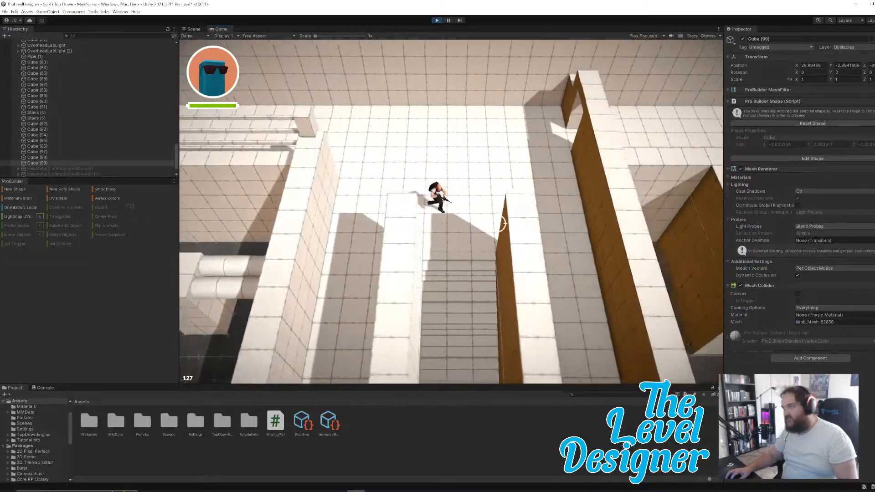
{"action": "key", "text": "w"}
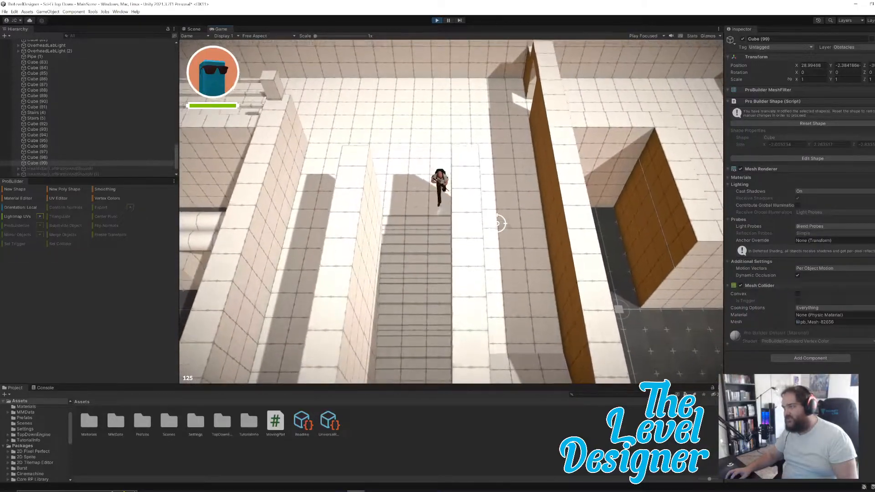
{"action": "key", "text": "d"}
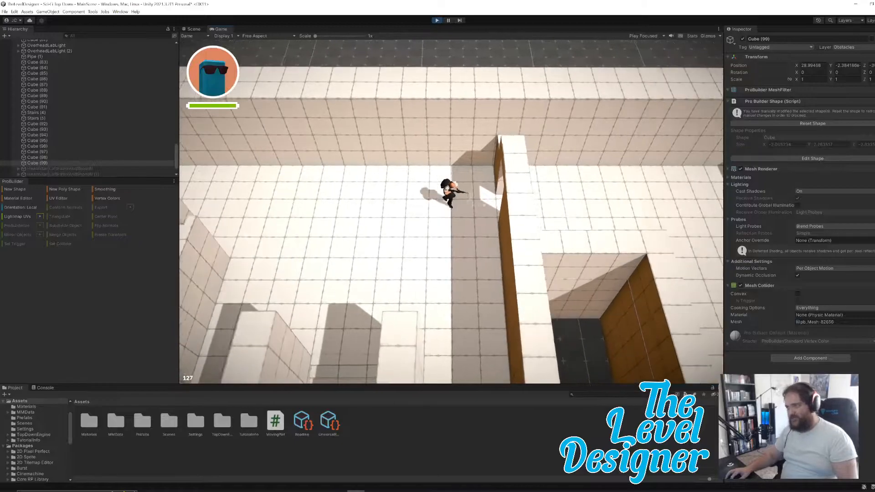
{"action": "key", "text": "d"}
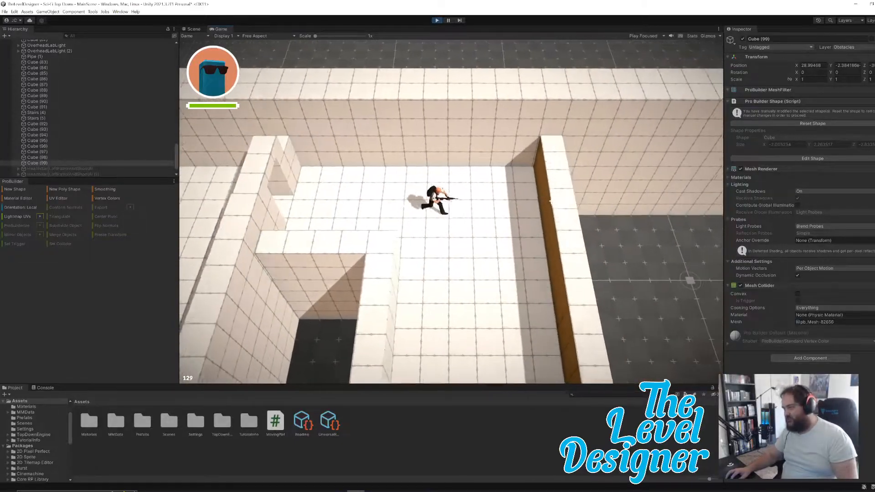
{"action": "key", "text": "s"}
{"action": "key", "text": "w"}
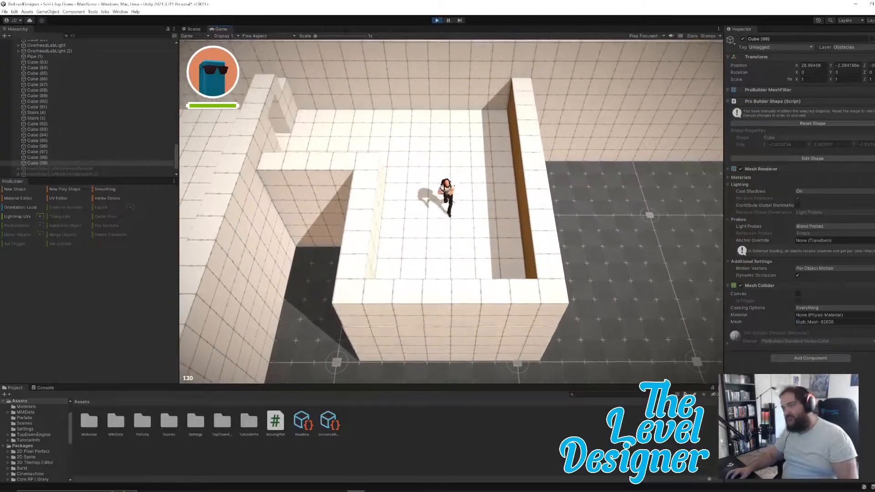
{"action": "key", "text": "s"}
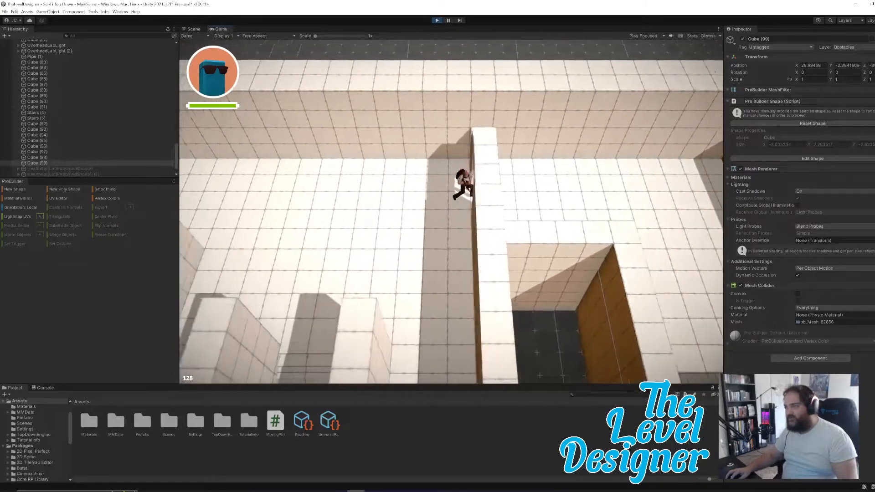
- Test the outer lane's route across the ledges beside the wall and down the railed stairs
{"action": "key", "text": "d"}
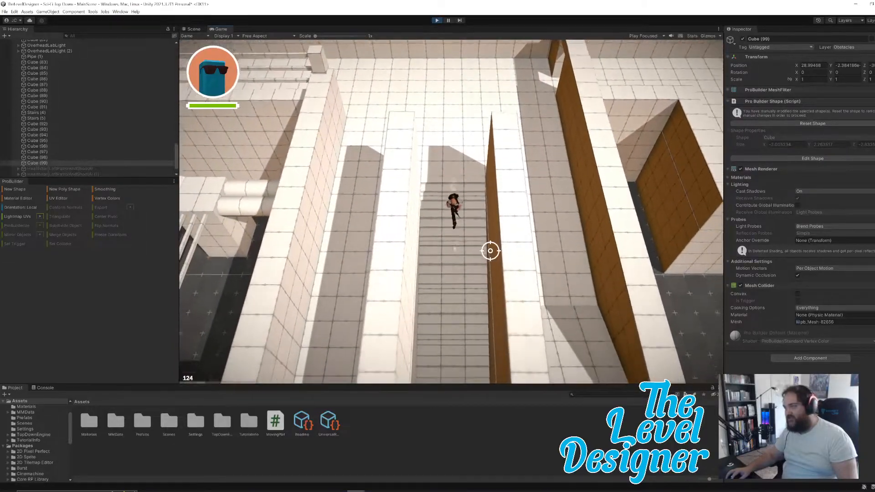
{"action": "key", "text": "s"}
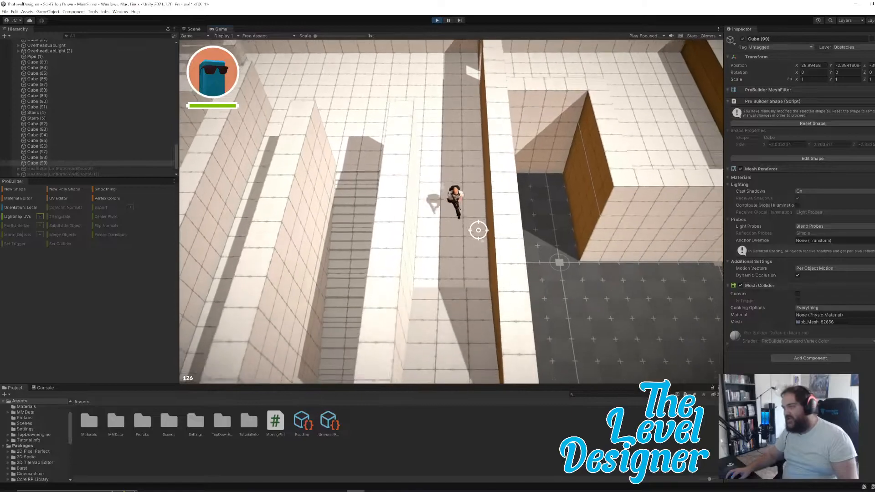
{"action": "key", "text": "s"}
{"action": "key", "text": "s"}
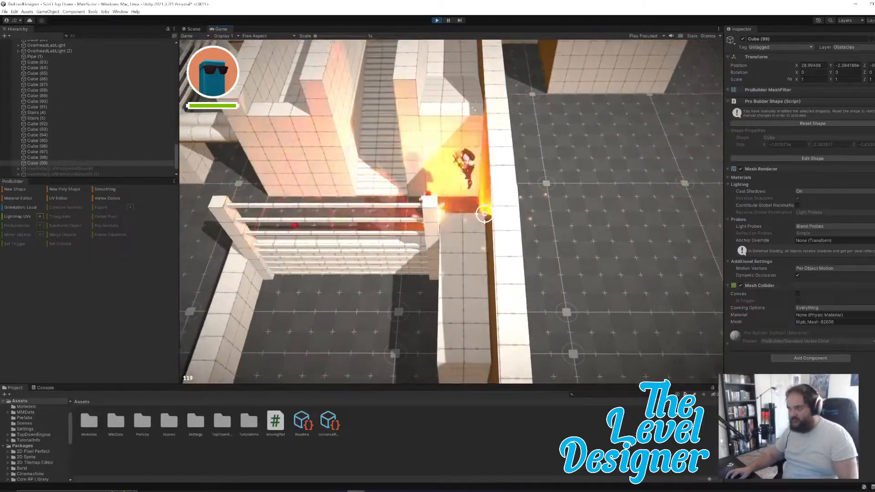
{"action": "key", "text": "s"}
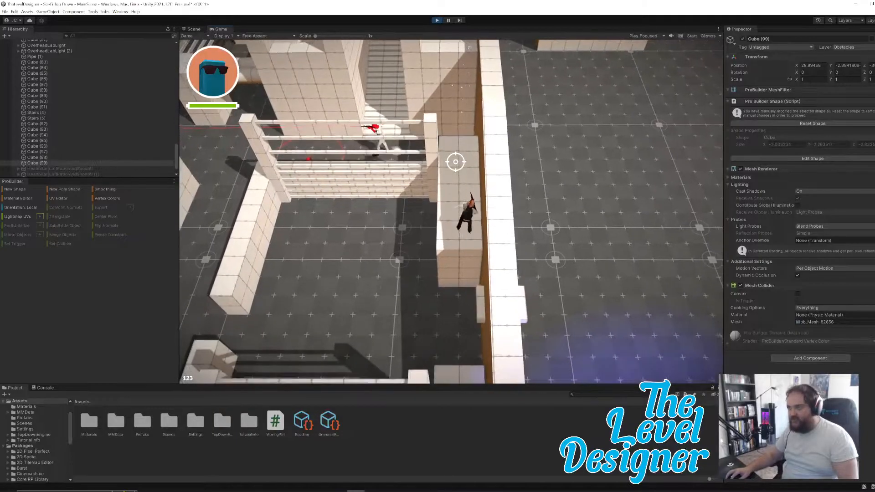
{"action": "key", "text": "s"}
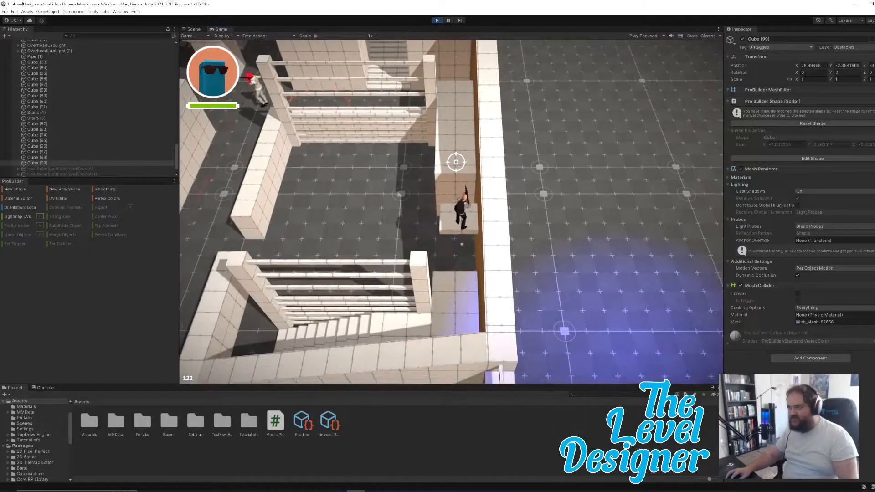
{"action": "key", "text": "a"}
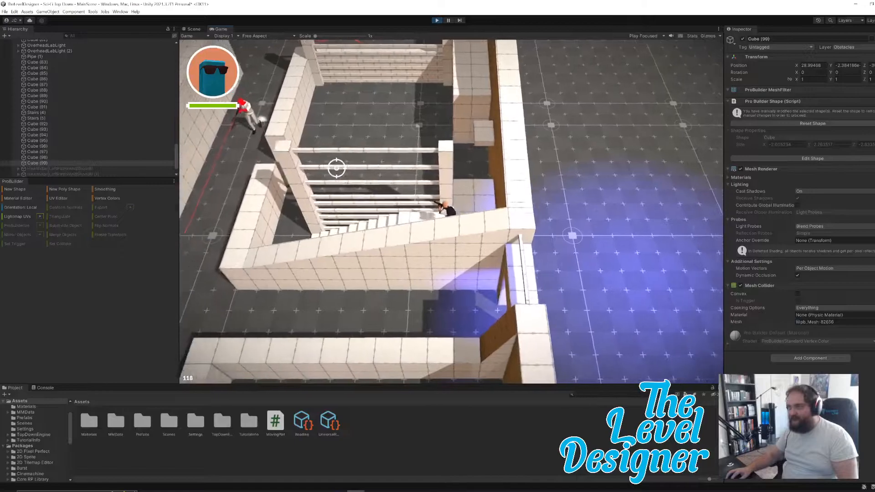
{"action": "key", "text": "a"}
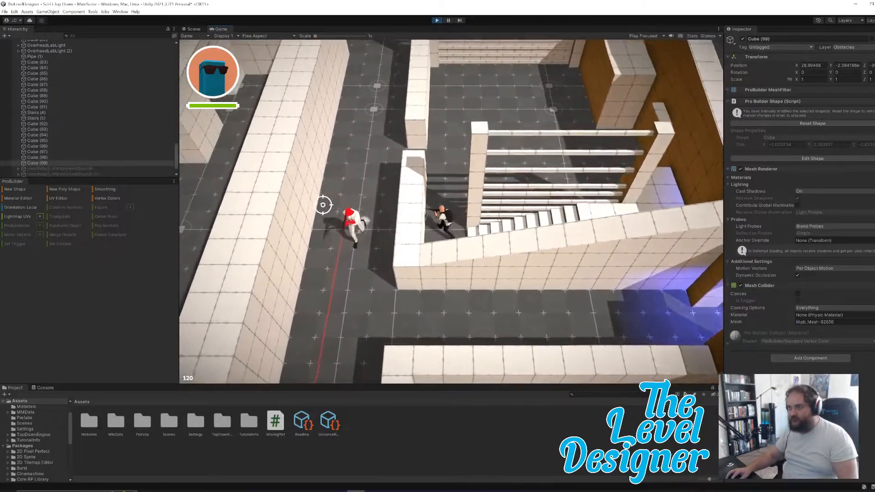
- Fight the enemy patrolling the lower corridor from the gap in the low wall, and move into the corridor
{"action": "key", "text": "w"}
{"action": "key", "text": "a"}
{"action": "left_click_drag", "start_coordinate": [380, 354], "coordinate": [451, 363]}
{"action": "key", "text": "d"}
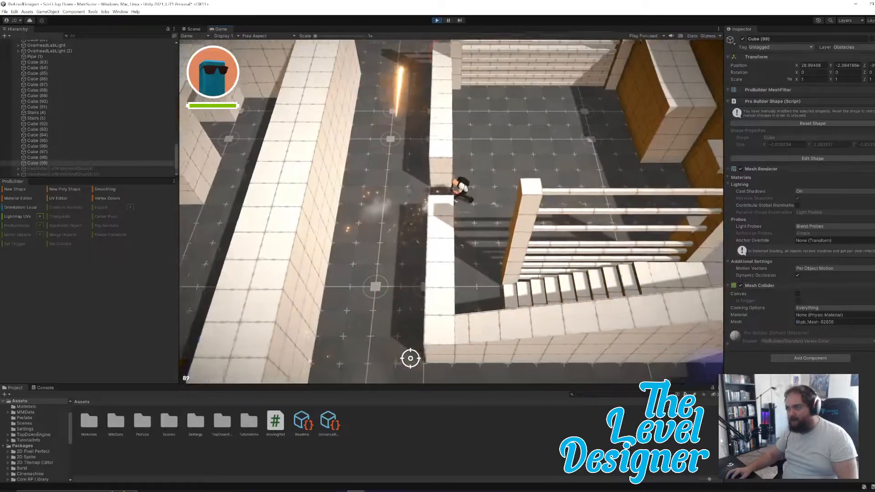
{"action": "key", "text": "s"}
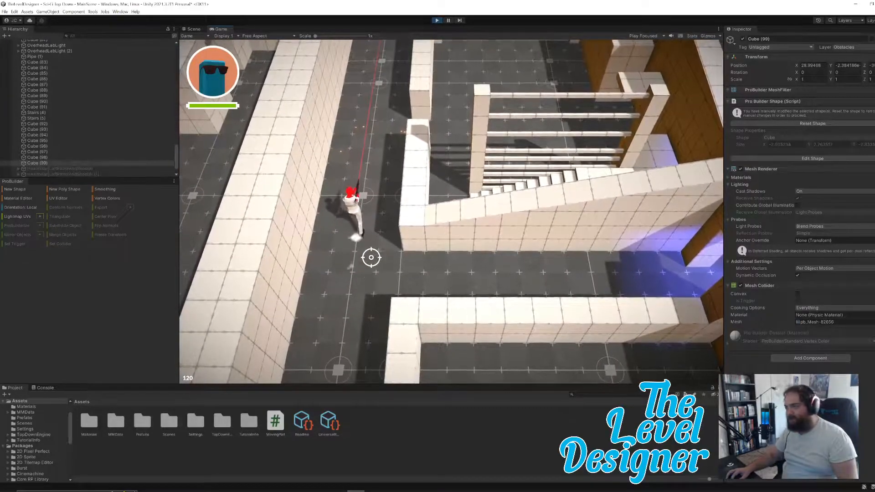
{"action": "key", "text": "w"}
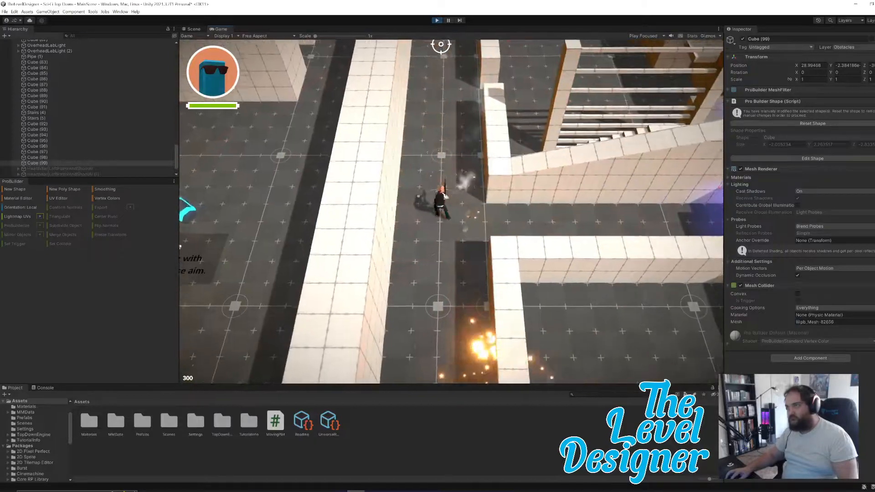
- Run the character through the wall opening into the blue-lit area to check the space around its entrance
{"action": "key", "text": "s"}
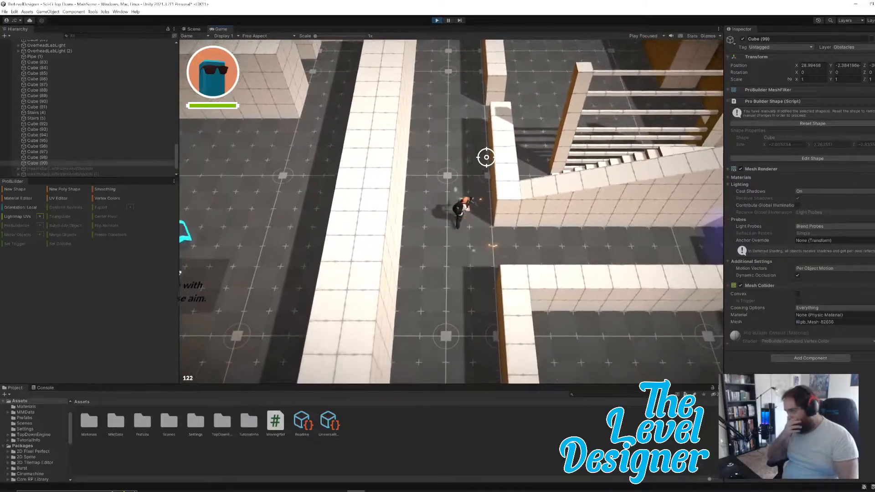
{"action": "key", "text": "d"}
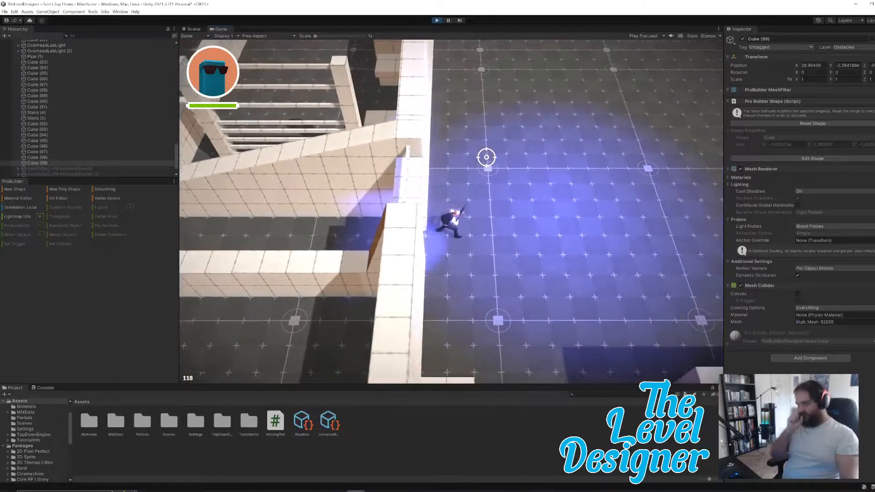
{"action": "key", "text": "d"}
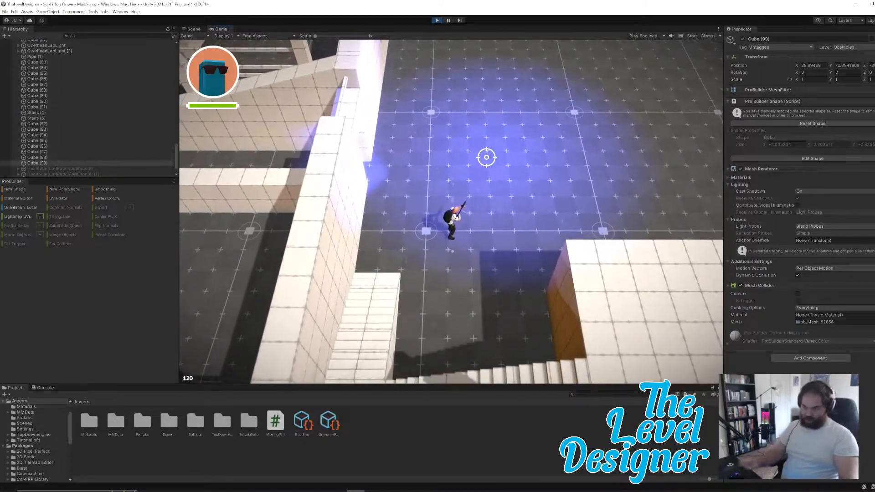
{"action": "key", "text": "w"}
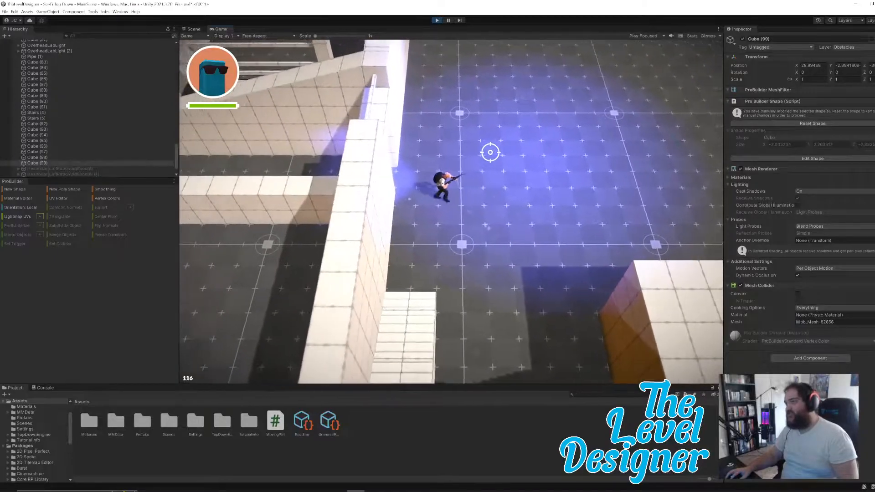
- Test the outer route around the end of the railed wall, running between the pipe side and the blue-lit area
{"action": "key", "text": "s"}
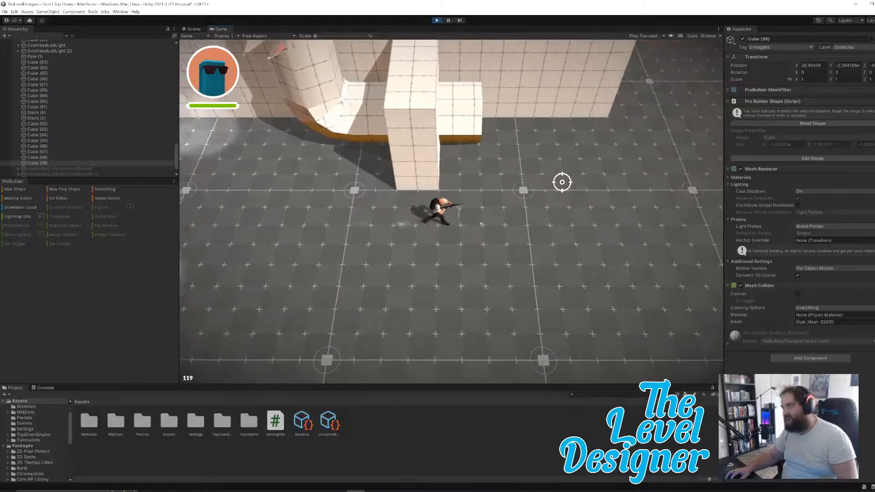
{"action": "key", "text": "w"}
{"action": "key", "text": "d"}
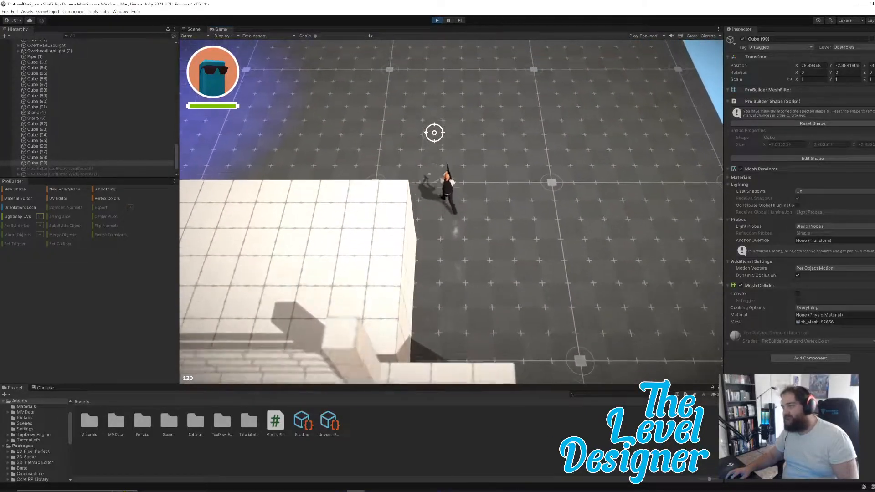
{"action": "key", "text": "w"}
{"action": "key", "text": "a"}
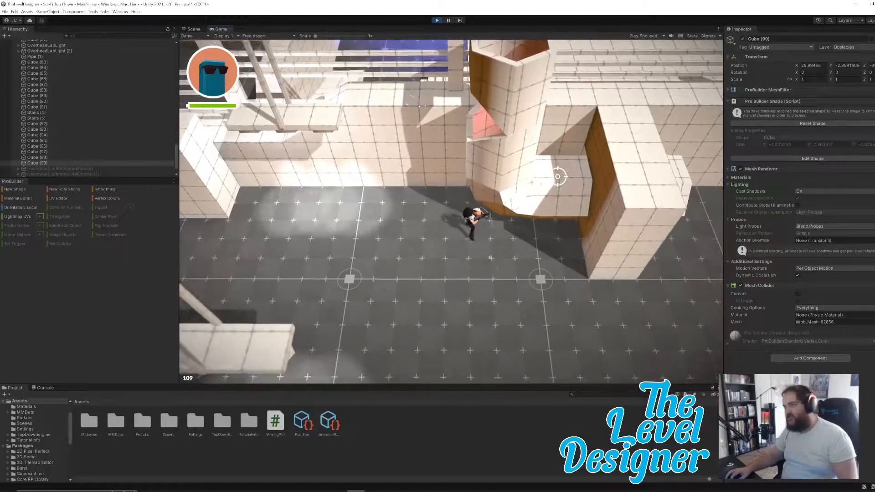
{"action": "key", "text": "s"}
{"action": "key", "text": "d"}
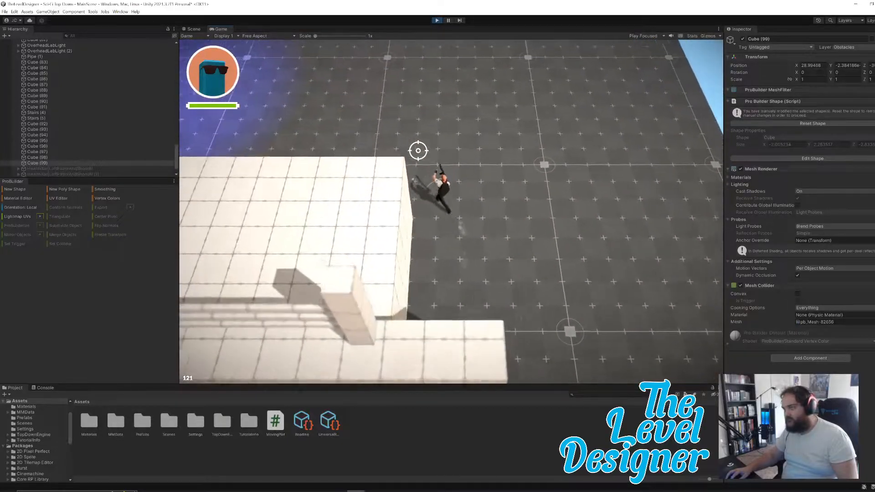
{"action": "key", "text": "w"}
{"action": "key", "text": "a"}
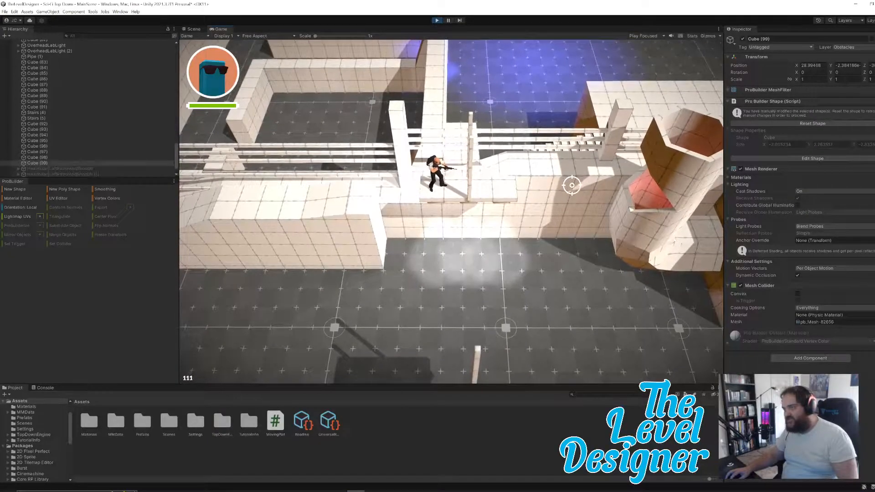
- Run the character from the raised platform along the wall, passing behind the large pipe and the block, and stop the playtest
{"action": "key", "text": "d"}
{"action": "key", "text": "d"}
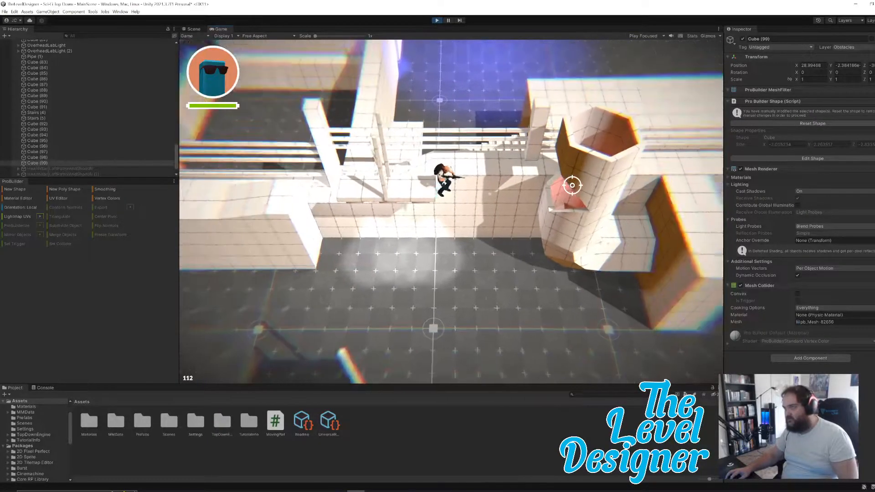
{"action": "key", "text": "d"}
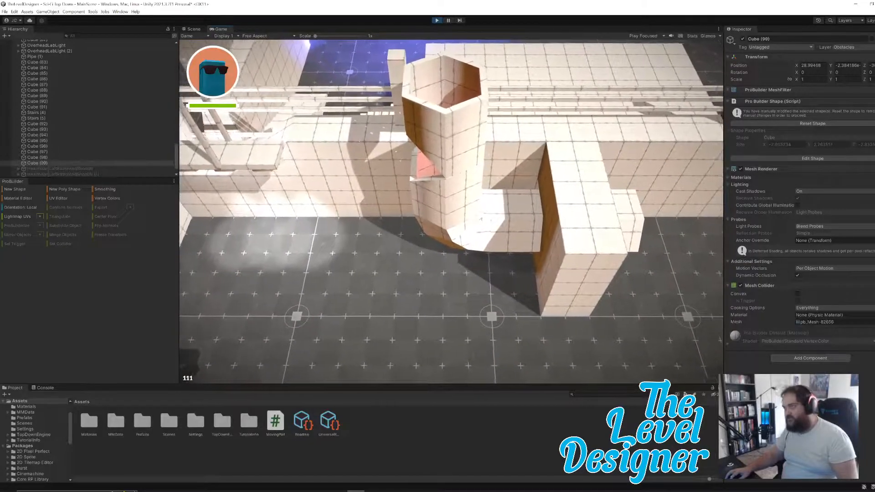
{"action": "key", "text": "a"}
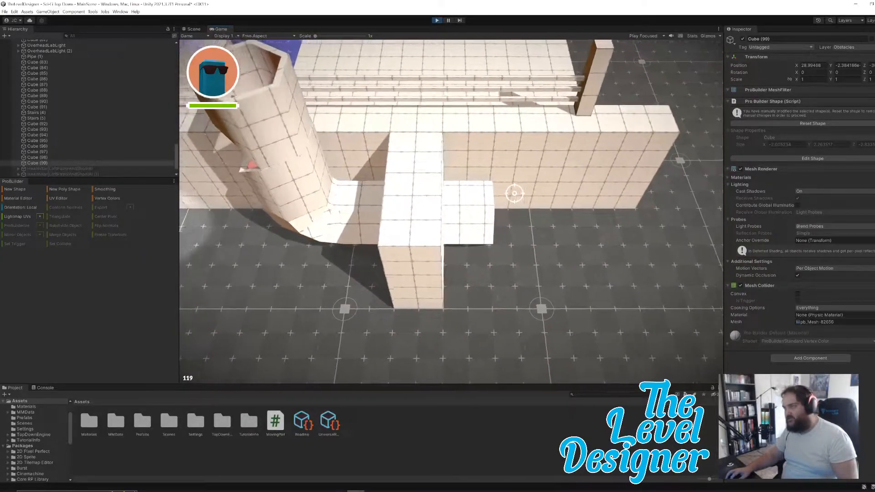
{"action": "key", "text": "d"}
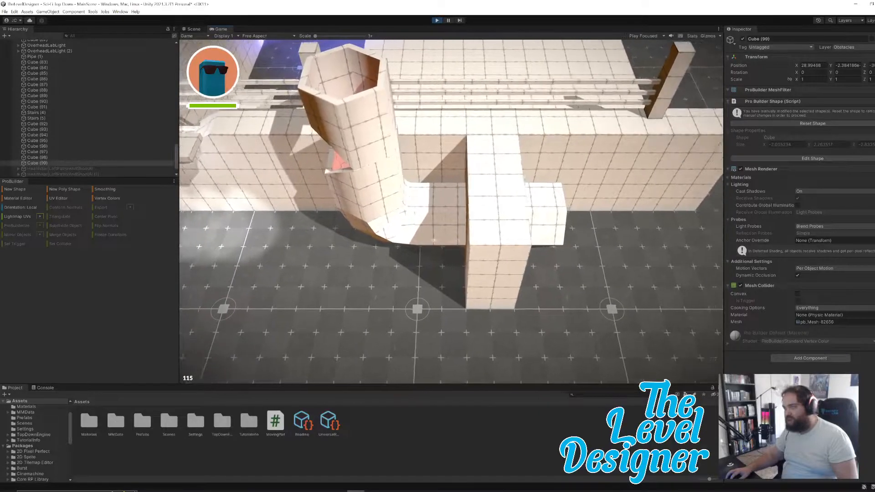
{"action": "key", "text": "a"}
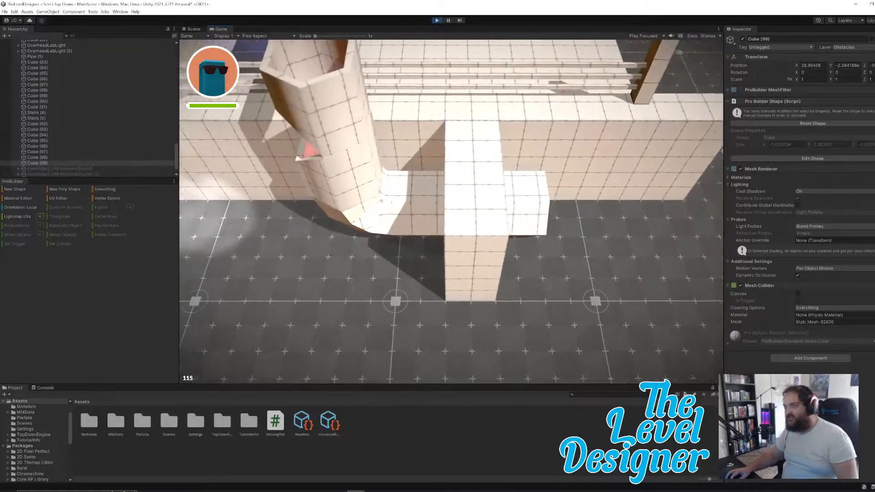
{"action": "key", "text": "d"}
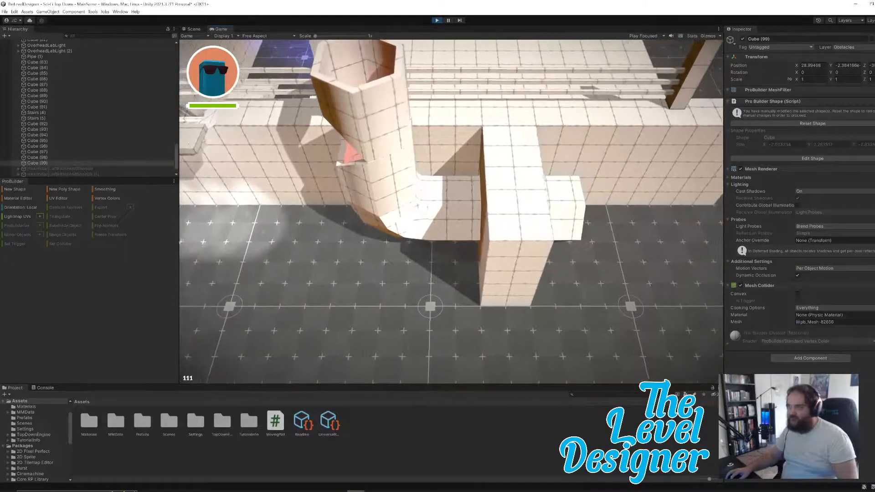
{"action": "key", "text": "s"}
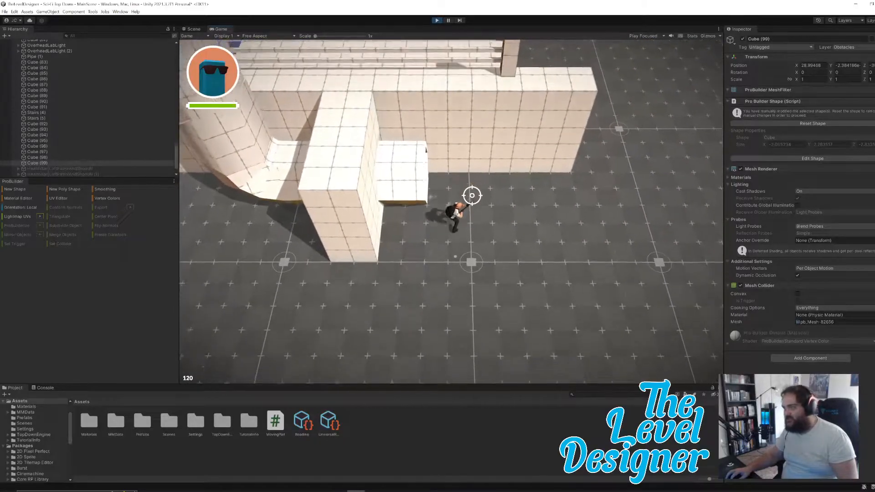
{"action": "key", "text": "Escape"}
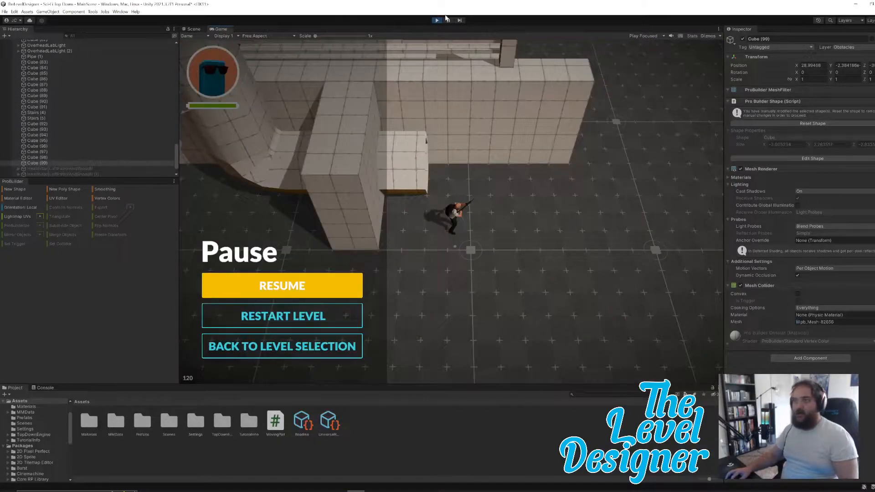
{"action": "left_click", "coordinate": [436, 20]}
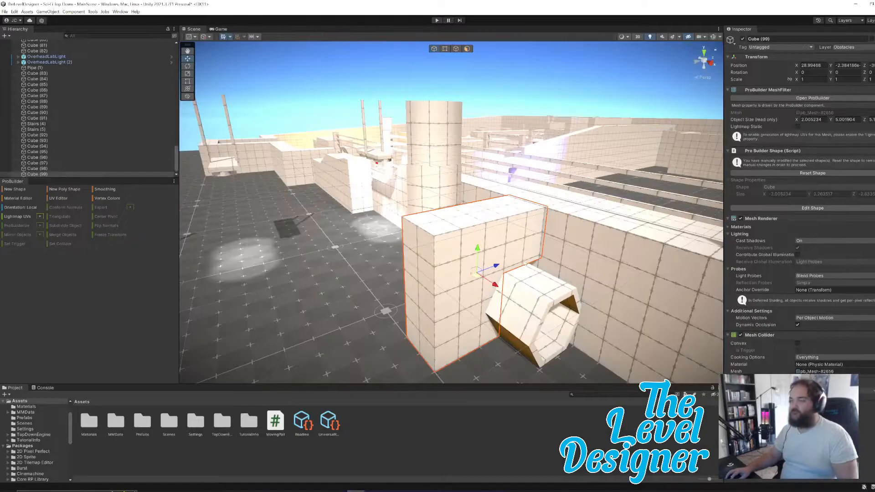
- Extend the side face of the upper floor block toward the railed wall to close the gap
{"action": "key", "text": "w"}
{"action": "right_click_drag", "start_coordinate": [503, 265], "coordinate": [427, 270]}
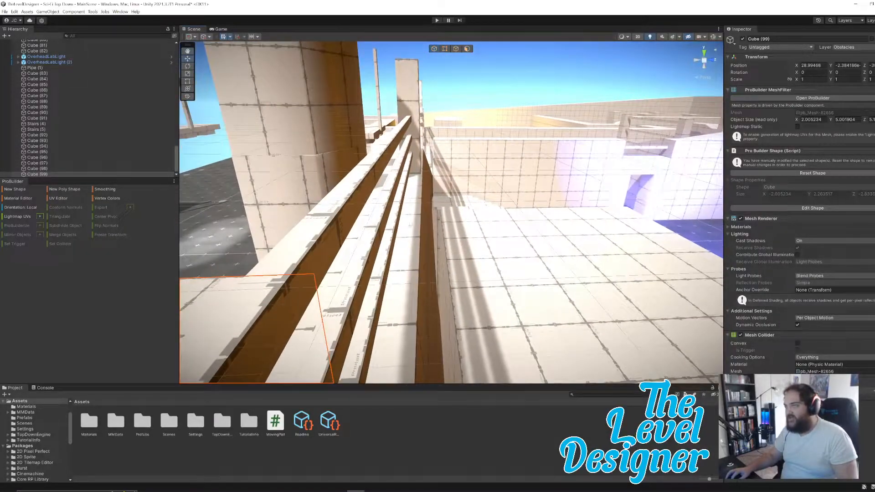
{"action": "left_click", "coordinate": [420, 207]}
{"action": "left_click", "coordinate": [420, 222]}
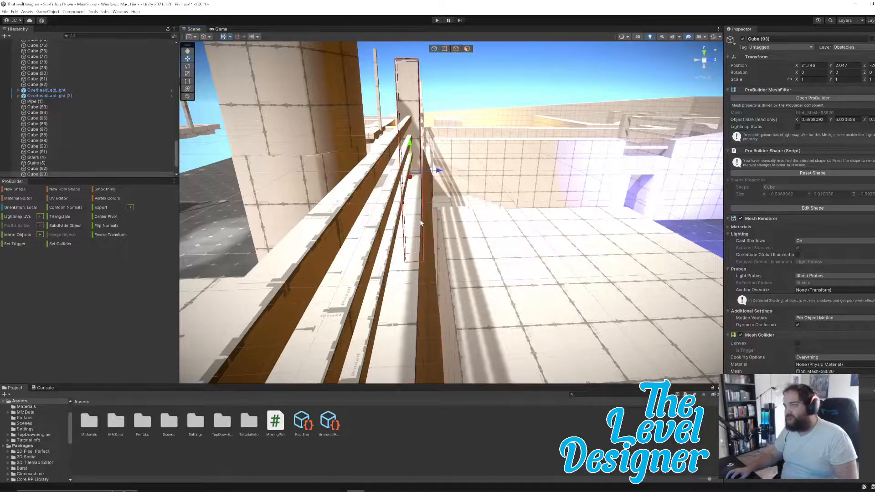
{"action": "left_click", "coordinate": [418, 272]}
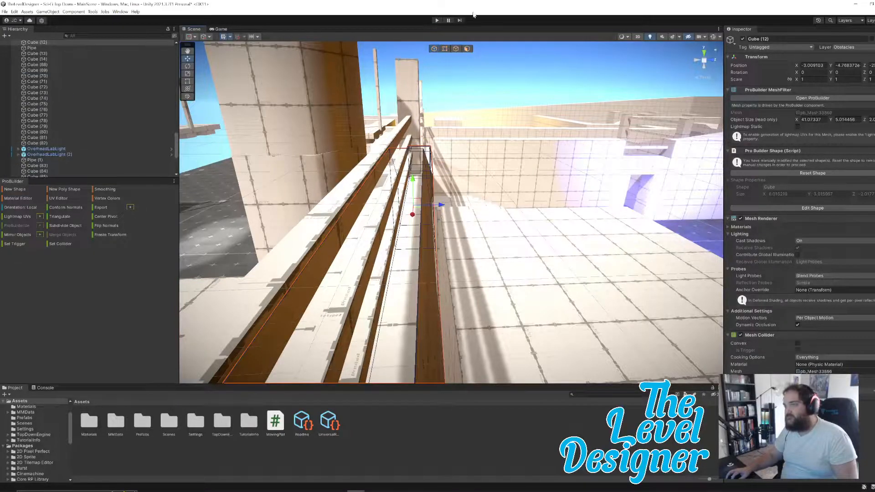
{"action": "left_click", "coordinate": [444, 49]}
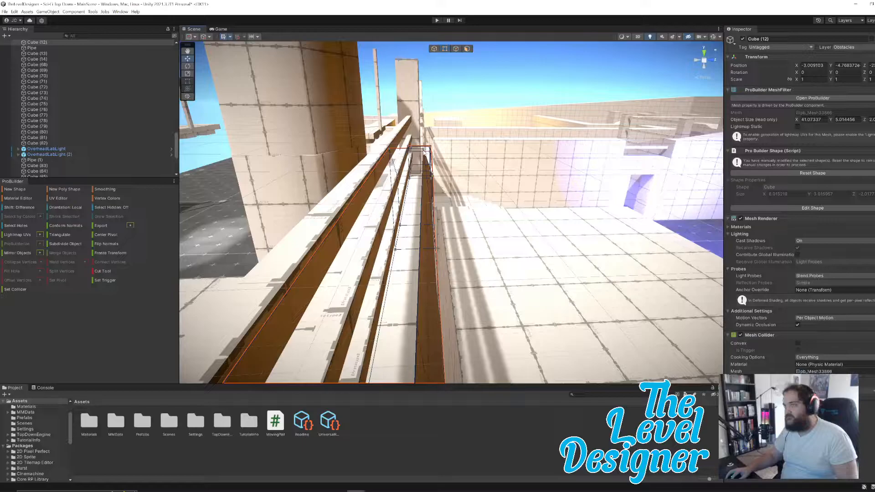
{"action": "left_click", "coordinate": [455, 49]}
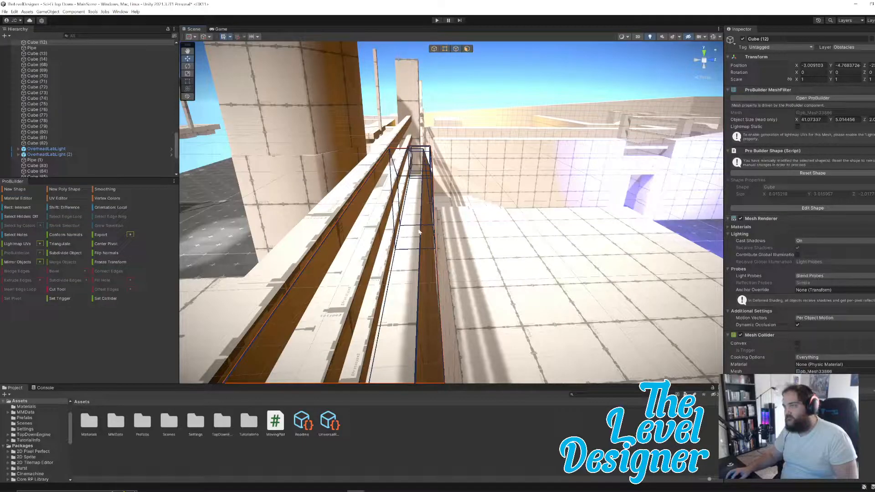
{"action": "left_click_drag", "start_coordinate": [439, 225], "coordinate": [579, 243], "text": "alt"}
{"action": "left_click", "coordinate": [390, 226]}
{"action": "right_click_drag", "start_coordinate": [579, 243], "coordinate": [529, 272]}
{"action": "left_click", "coordinate": [529, 272]}
{"action": "left_click_drag", "start_coordinate": [529, 271], "coordinate": [588, 267], "text": "alt"}
{"action": "left_click", "coordinate": [466, 48]}
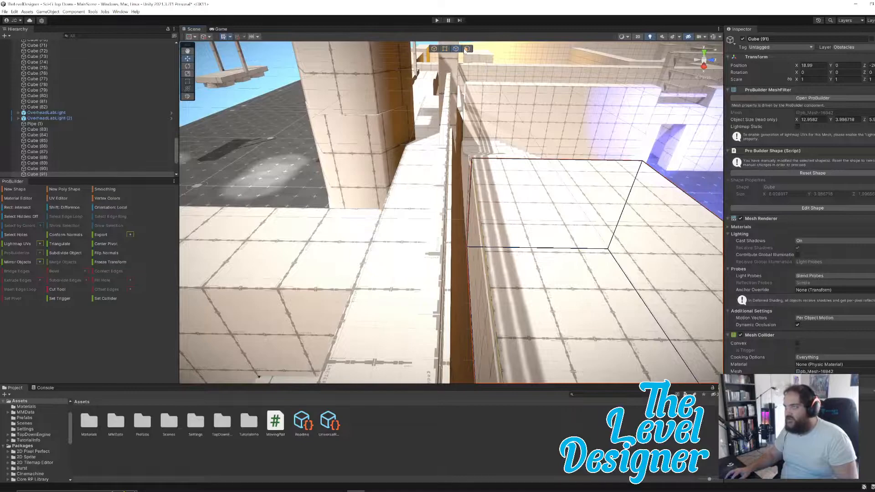
{"action": "left_click", "coordinate": [479, 256]}
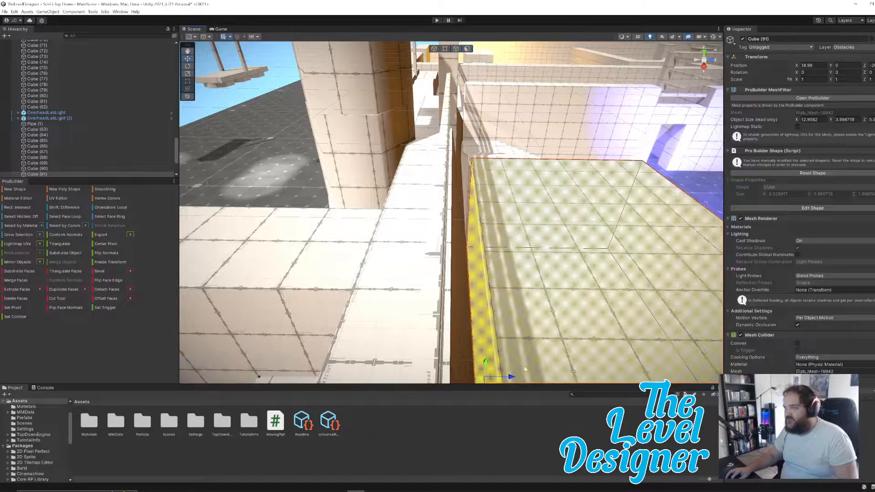
{"action": "left_click_drag", "start_coordinate": [510, 375], "coordinate": [479, 377]}
- Widen the stairs beside the railed wall toward it by setting their X scale to 1.3208
{"action": "right_click_drag", "start_coordinate": [479, 377], "coordinate": [521, 309]}
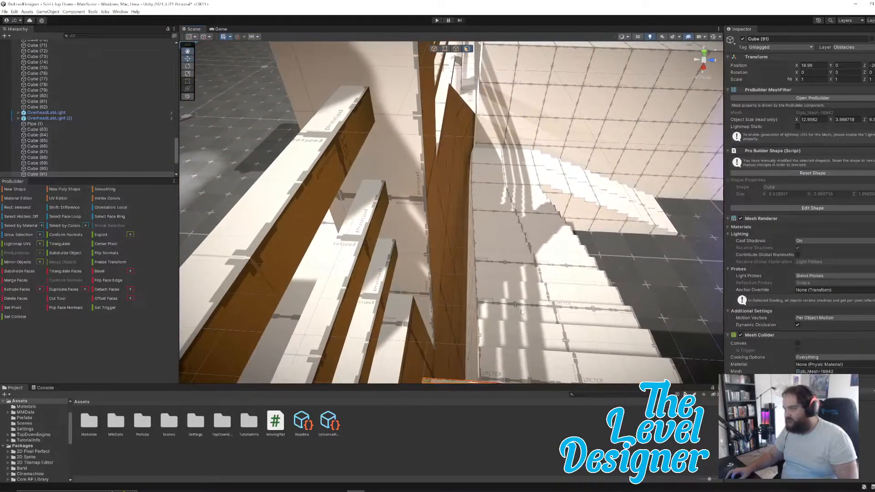
{"action": "left_click", "coordinate": [523, 262]}
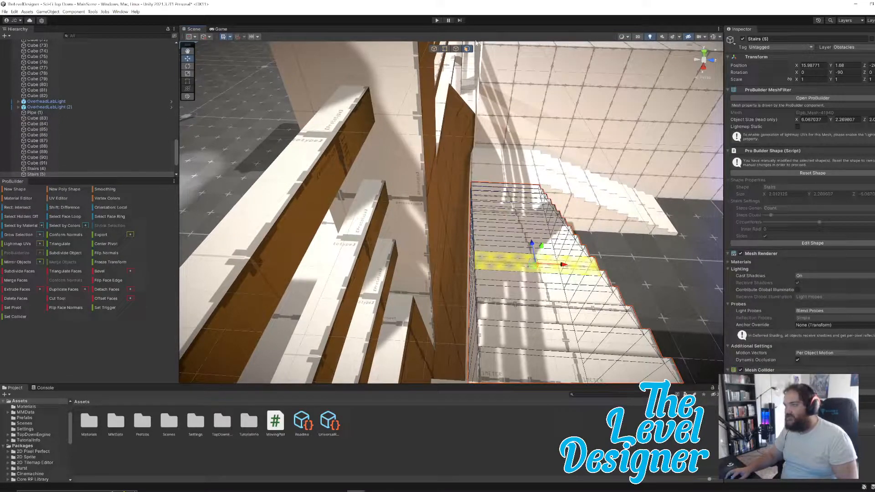
{"action": "left_click", "coordinate": [434, 48]}
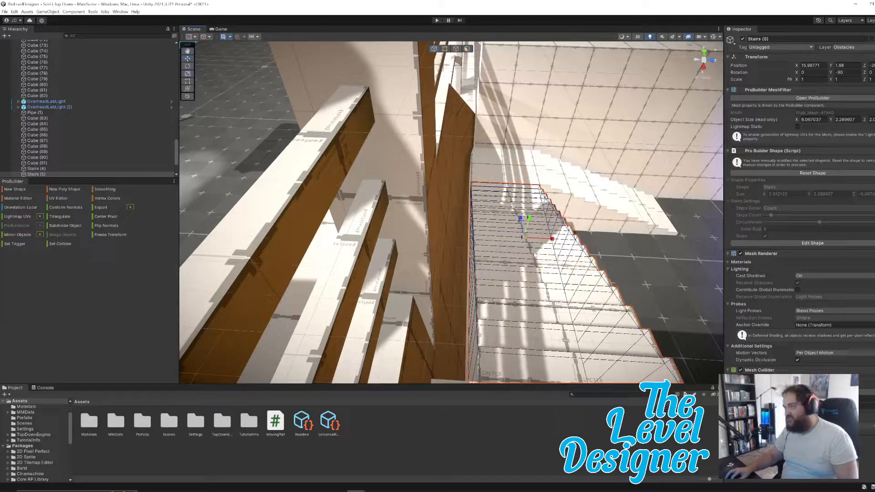
{"action": "left_click_drag", "start_coordinate": [551, 239], "coordinate": [469, 224]}
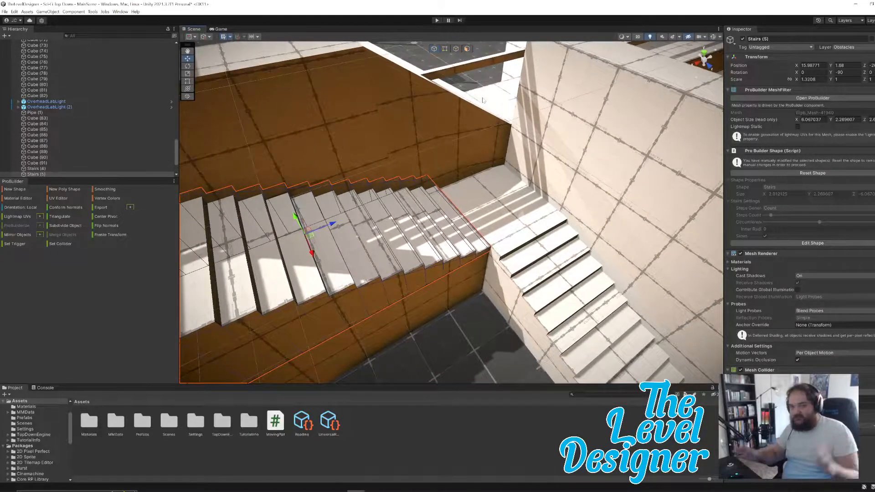
- Extend the side face of the landing block at the foot of the widened stairs toward the wall
{"action": "right_click_drag", "start_coordinate": [519, 118], "coordinate": [558, 196]}
{"action": "key", "text": "w"}
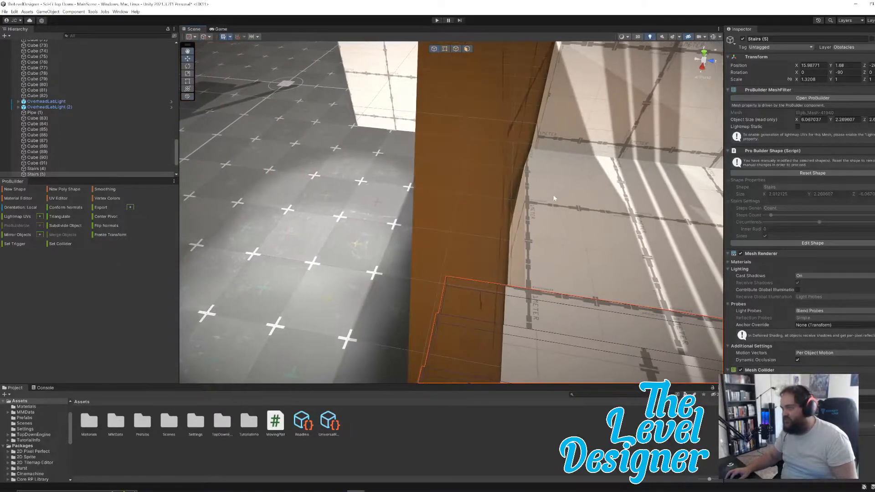
{"action": "left_click", "coordinate": [466, 48]}
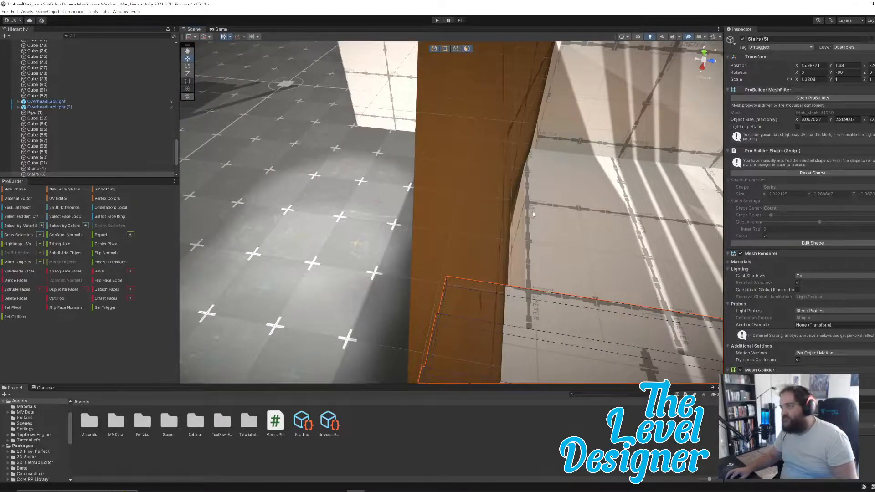
{"action": "left_click", "coordinate": [522, 246]}
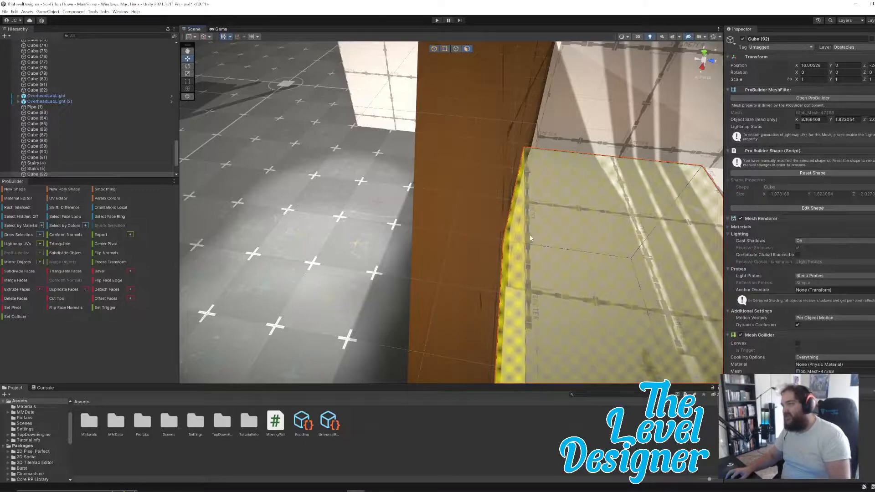
{"action": "left_click", "coordinate": [530, 242]}
{"action": "left_click", "coordinate": [519, 265]}
{"action": "right_click_drag", "start_coordinate": [533, 250], "coordinate": [756, 269]}
- Select the three long railing bars above the wall as whole objects and shift them slightly toward the stairs
{"action": "right_click_drag", "start_coordinate": [549, 305], "coordinate": [392, 201]}
{"action": "key", "text": "s"}
{"action": "left_click", "coordinate": [482, 89]}
{"action": "key", "text": "w"}
{"action": "right_click_drag", "start_coordinate": [529, 186], "coordinate": [495, 273]}
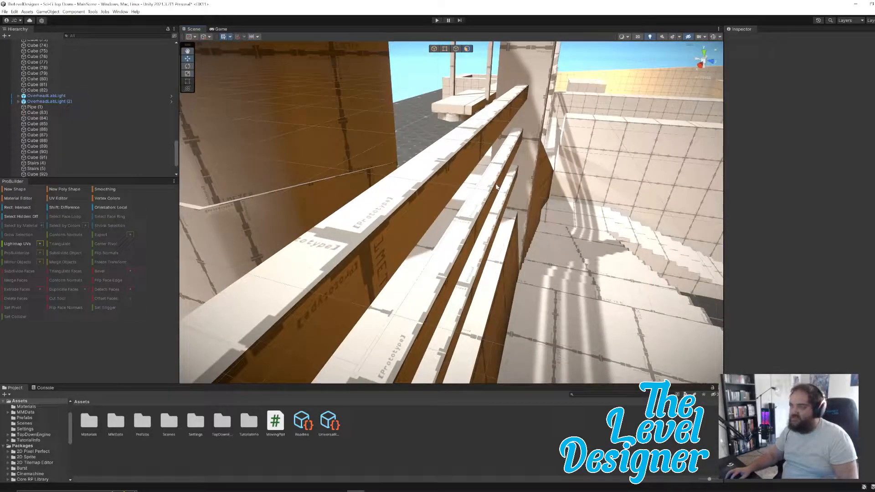
{"action": "left_click", "coordinate": [471, 158]}
{"action": "left_click", "coordinate": [487, 201], "text": "shift"}
{"action": "left_click", "coordinate": [494, 225], "text": "shift"}
{"action": "key", "text": "g"}
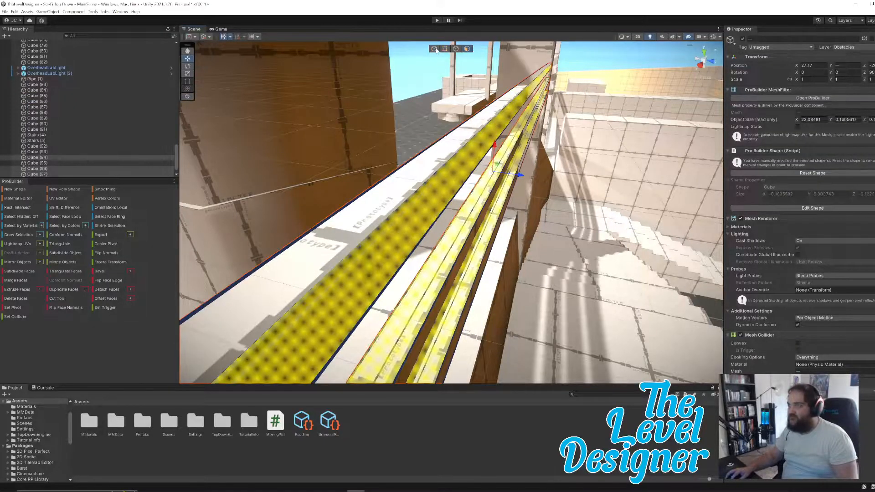
{"action": "left_click", "coordinate": [451, 159]}
{"action": "left_click", "coordinate": [482, 196], "text": "shift"}
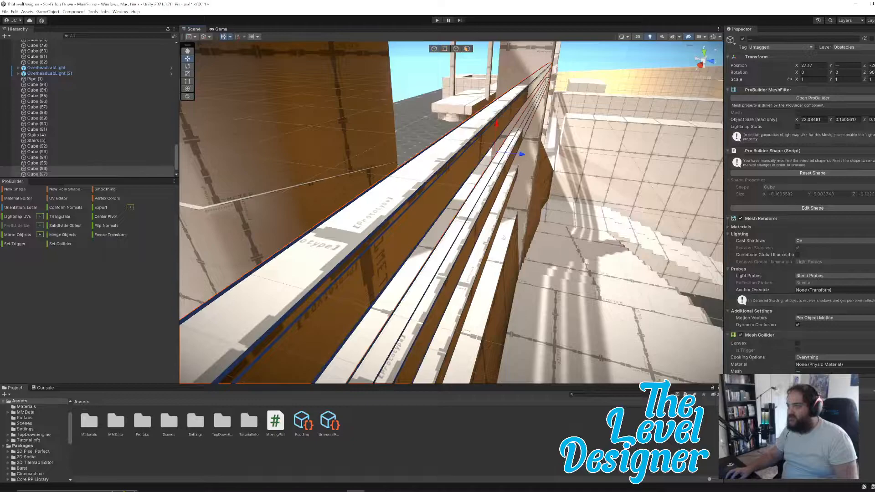
{"action": "left_click", "coordinate": [484, 261], "text": "shift"}
{"action": "left_click_drag", "start_coordinate": [526, 186], "coordinate": [532, 188]}
- Start a new ProBuilder Door shape for the open floor beside the tall block at the hexagonal pipe
{"action": "right_click_drag", "start_coordinate": [531, 187], "coordinate": [486, 183]}
{"action": "key", "text": "s"}
{"action": "left_click", "coordinate": [425, 123]}
{"action": "right_click_drag", "start_coordinate": [425, 123], "coordinate": [516, 221]}
{"action": "left_click", "coordinate": [516, 220]}
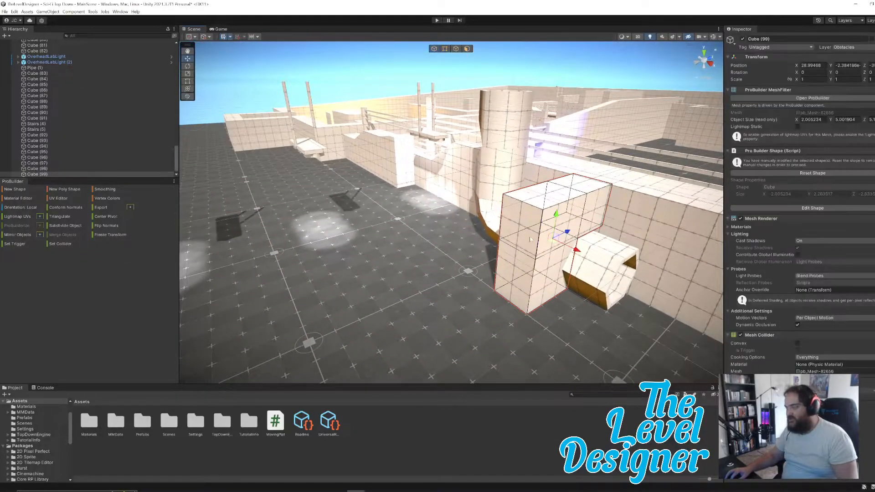
{"action": "left_click", "coordinate": [520, 274]}
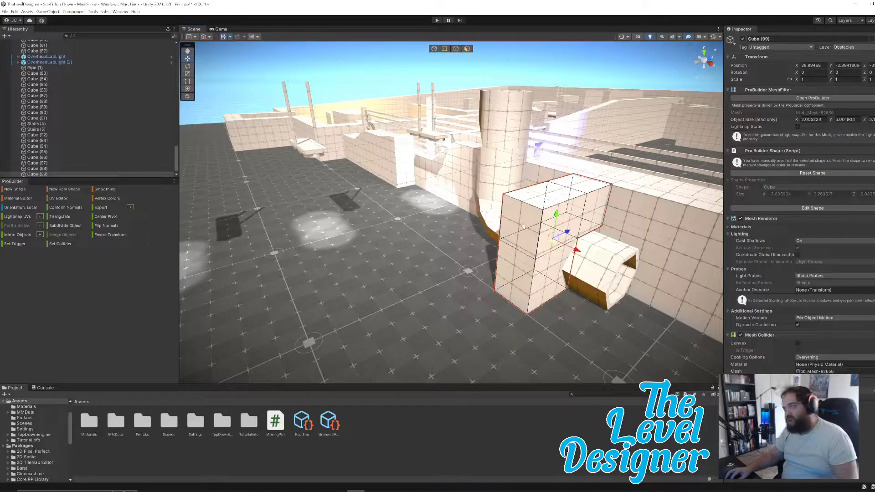
{"action": "right_click_drag", "start_coordinate": [508, 275], "coordinate": [461, 273]}
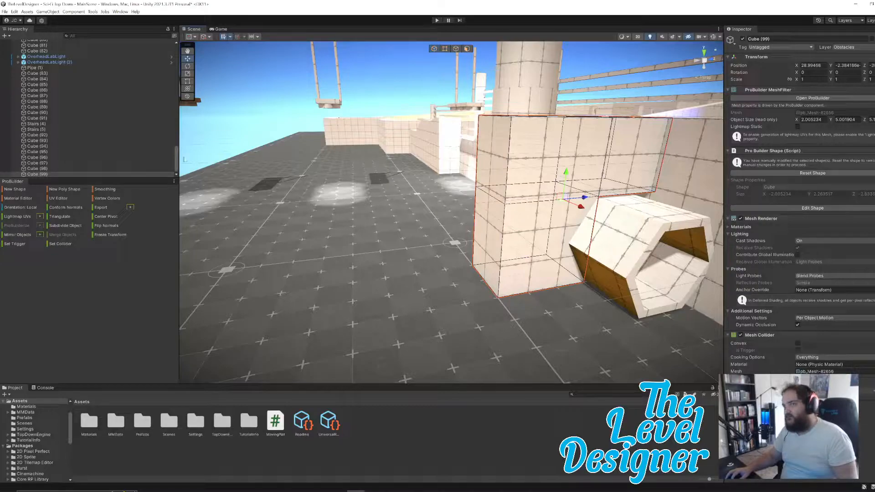
{"action": "left_click", "coordinate": [21, 189]}
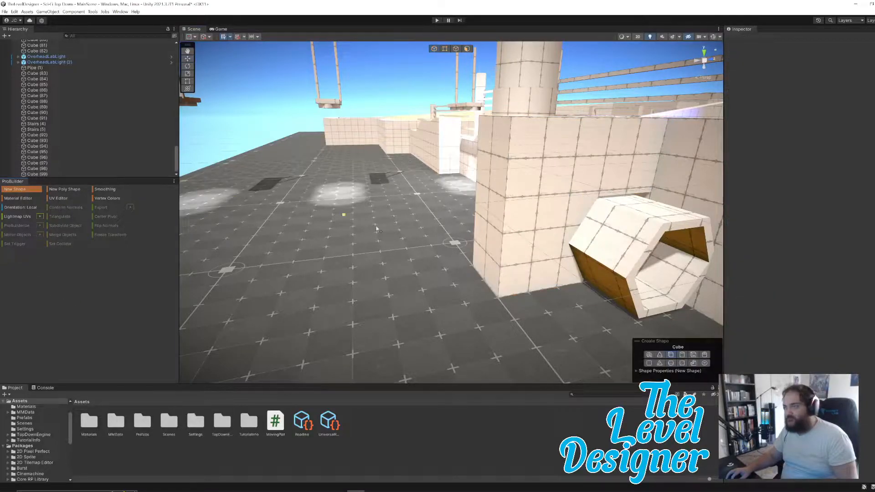
{"action": "left_click", "coordinate": [691, 355]}
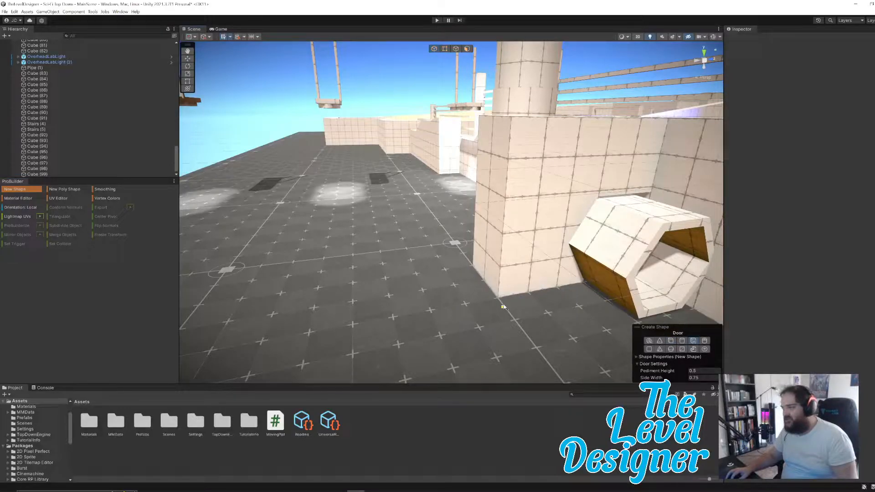
{"action": "left_click_drag", "start_coordinate": [498, 299], "coordinate": [365, 333]}
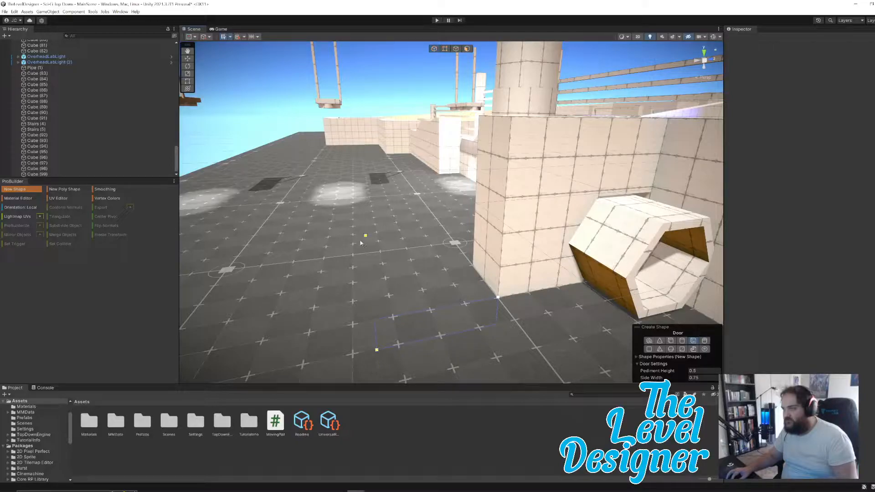
{"action": "left_click", "coordinate": [365, 260]}
{"action": "key", "text": "ctrl+z"}
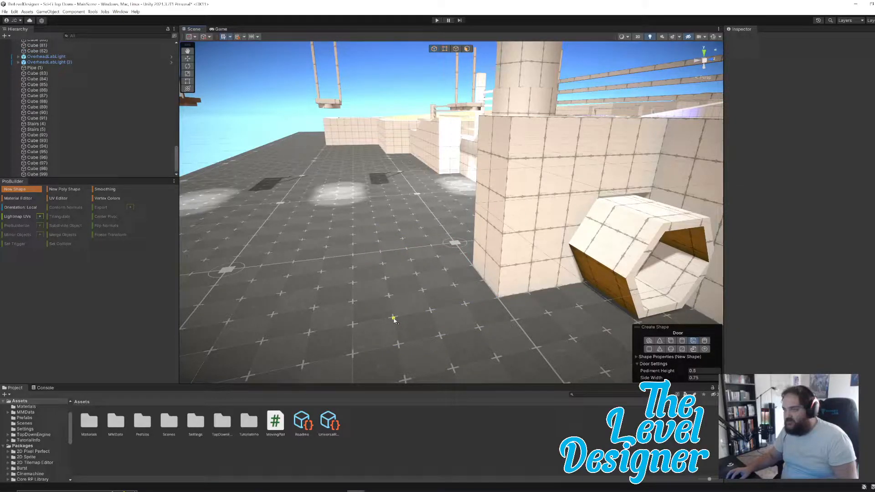
- Draw a door shape about 2.98 wide, 3.01 high and 1.98 deep on the floor against the tall block, and finish shape creation
{"action": "left_click_drag", "start_coordinate": [392, 317], "coordinate": [473, 269]}
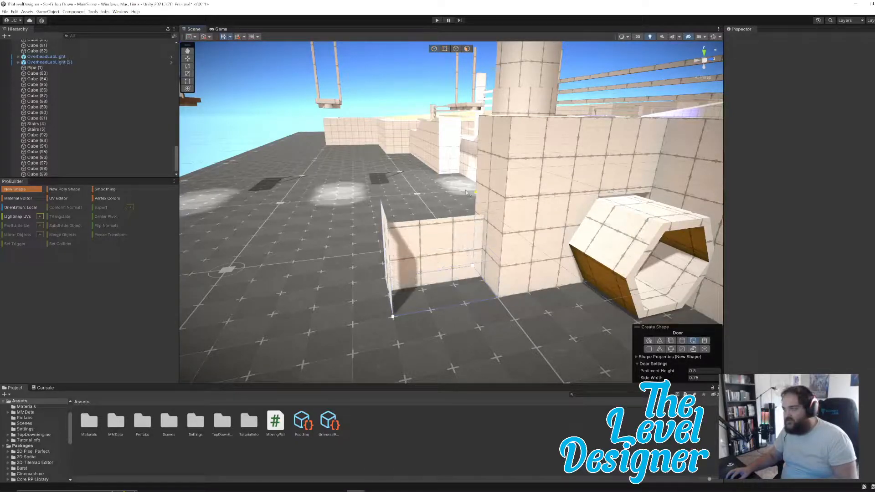
{"action": "left_click", "coordinate": [468, 176]}
{"action": "left_click_drag", "start_coordinate": [469, 176], "coordinate": [512, 238], "text": "alt"}
{"action": "key", "text": "Delete"}
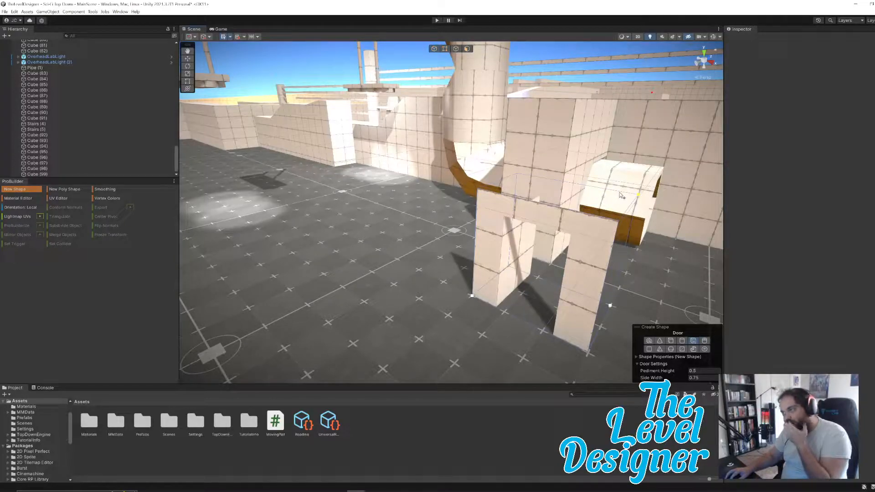
{"action": "left_click", "coordinate": [620, 195]}
{"action": "right_click_drag", "start_coordinate": [501, 112], "coordinate": [474, 98]}
{"action": "key", "text": "d"}
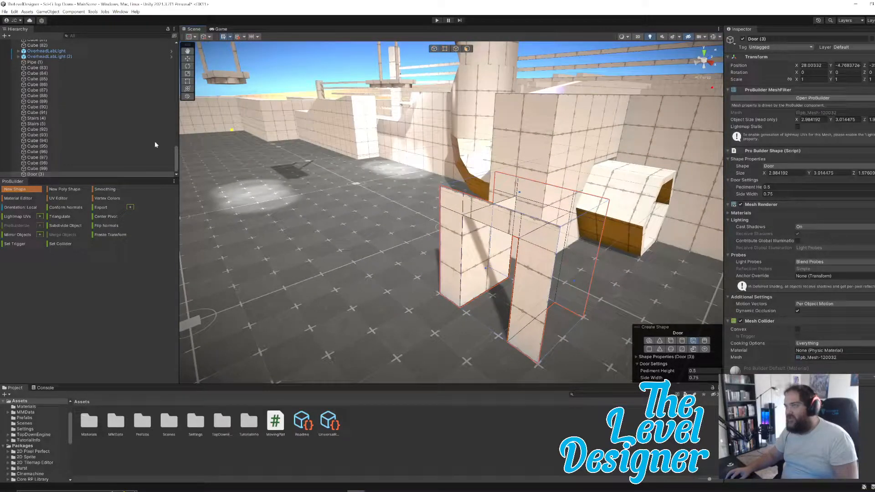
{"action": "left_click", "coordinate": [35, 189]}
- Rotate the door frame 90 degrees about Y and align it against the side of the tall block, at X about 27.03
{"action": "key", "text": "e"}
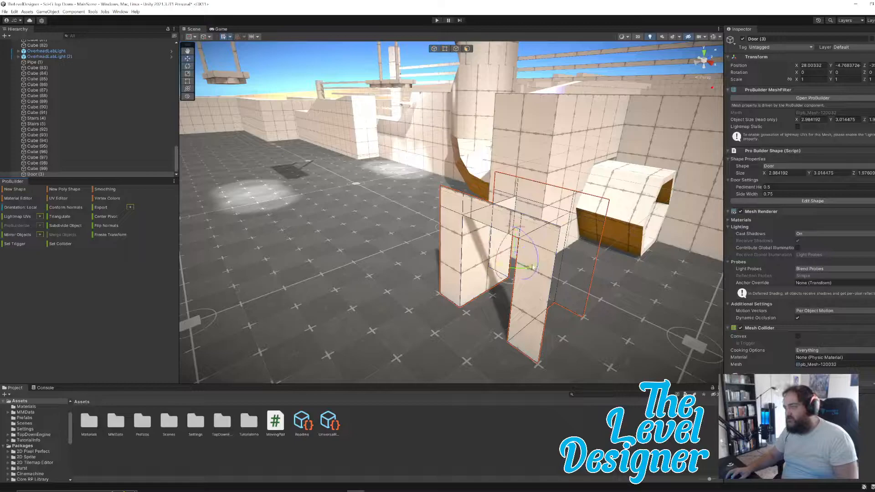
{"action": "left_click_drag", "start_coordinate": [531, 266], "coordinate": [481, 232]}
{"action": "key", "text": "w"}
{"action": "right_click_drag", "start_coordinate": [528, 284], "coordinate": [460, 285]}
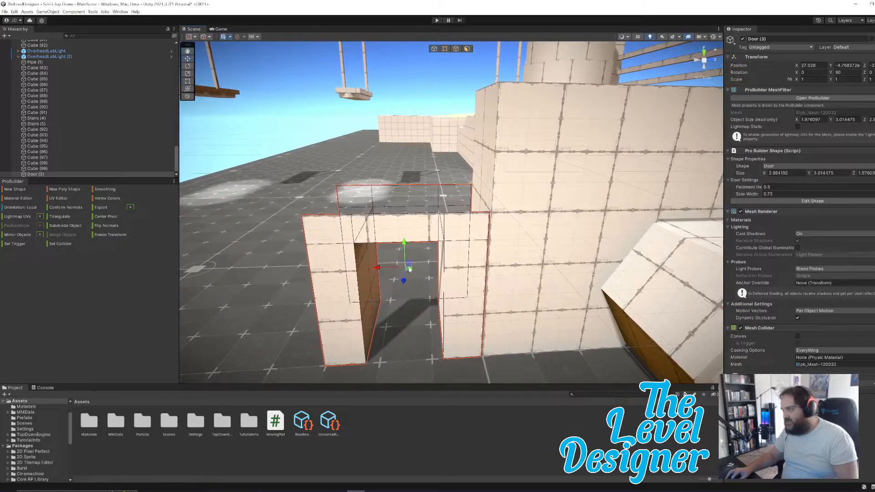
{"action": "left_click_drag", "start_coordinate": [377, 268], "coordinate": [405, 283]}
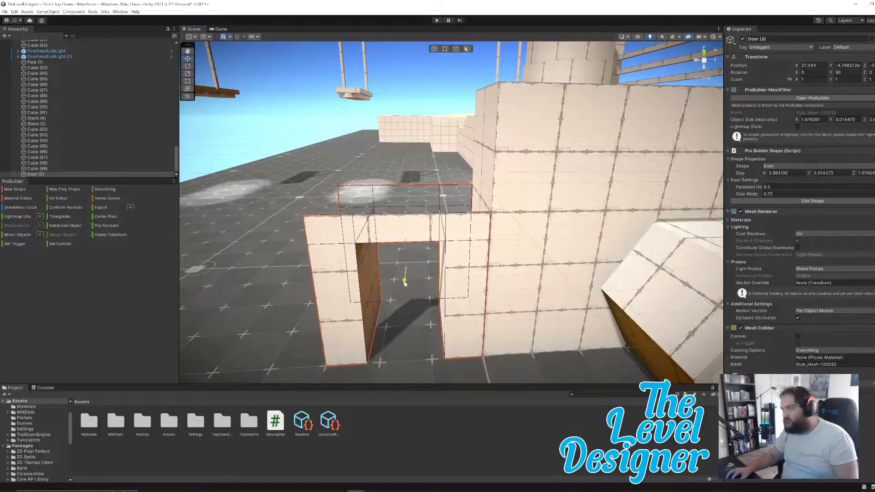
- Inspect the joint between the door frame and the tall block from the other side, and reselect the door frame
{"action": "right_click_drag", "start_coordinate": [405, 283], "coordinate": [586, 238]}
{"action": "left_click", "coordinate": [461, 172]}
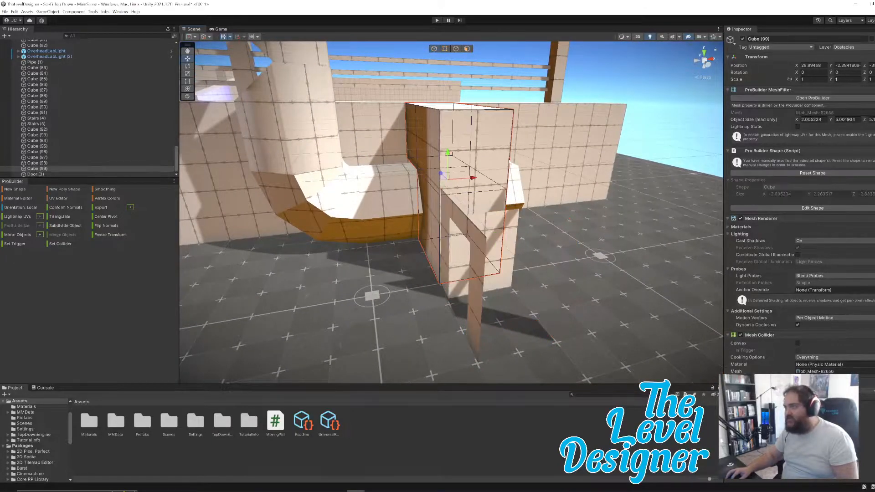
{"action": "left_click", "coordinate": [454, 162]}
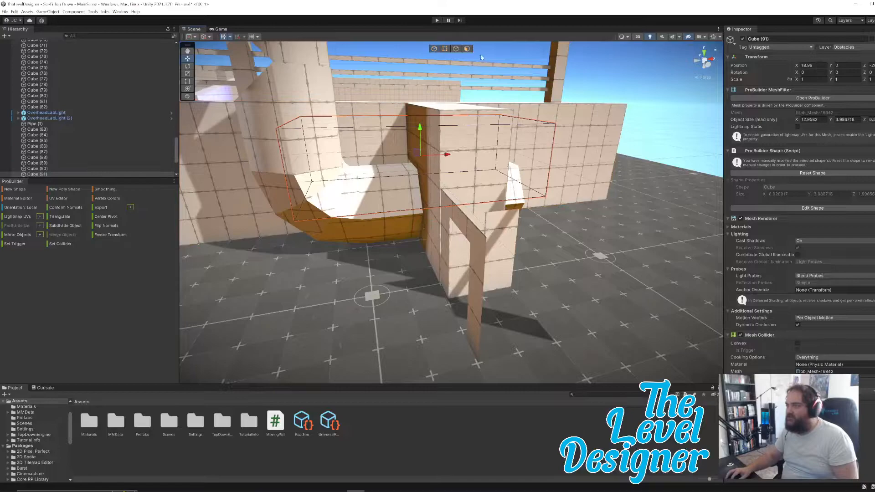
{"action": "left_click", "coordinate": [464, 177]}
{"action": "left_click", "coordinate": [473, 236]}
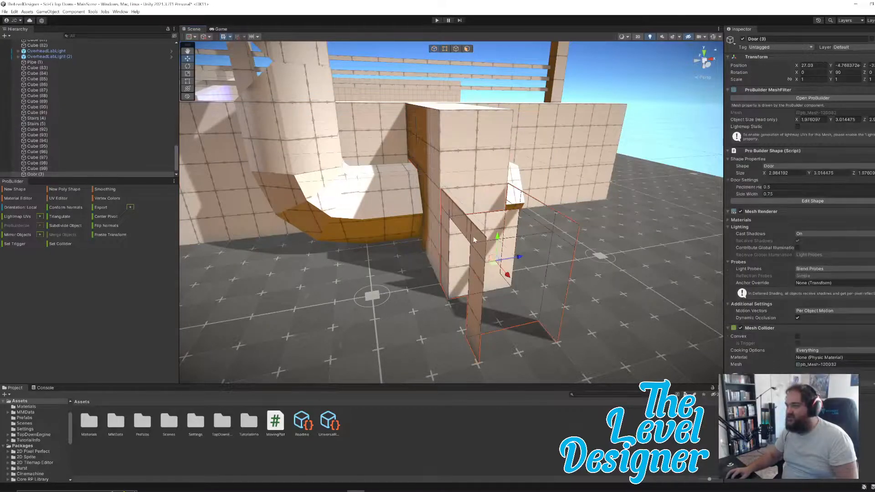
- Assign the door shape to the Obstacles layer
{"action": "left_click", "coordinate": [846, 47]}
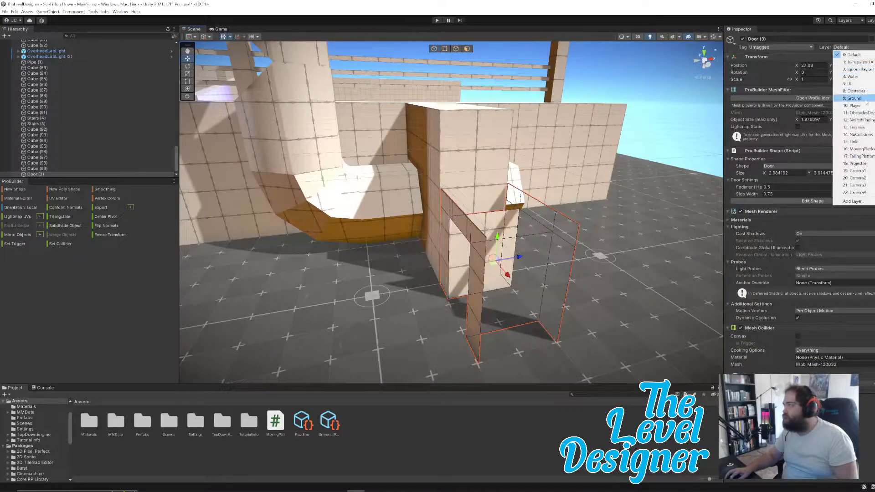
{"action": "left_click", "coordinate": [854, 91]}
- Extrude the end face of the raised wall section over the door until it lines up with the door's outer edge
{"action": "left_click", "coordinate": [479, 142]}
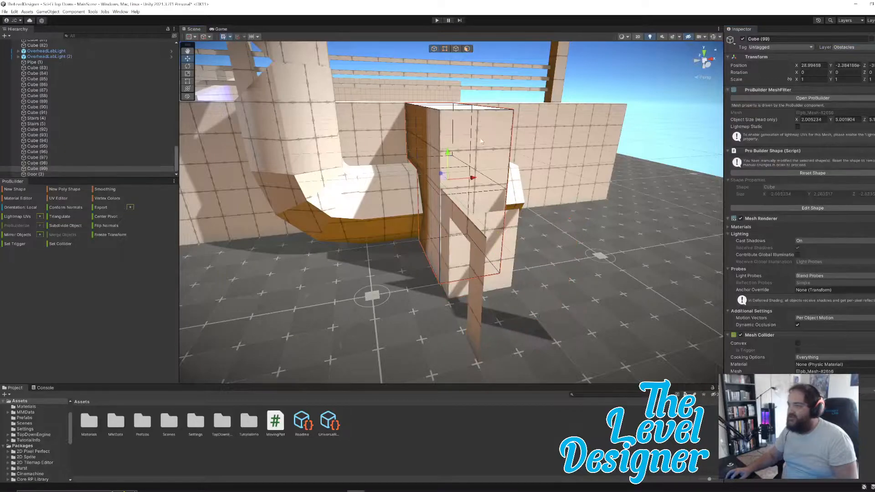
{"action": "left_click", "coordinate": [467, 48]}
{"action": "left_click", "coordinate": [476, 150]}
{"action": "left_click_drag", "start_coordinate": [499, 215], "coordinate": [505, 168], "text": "alt"}
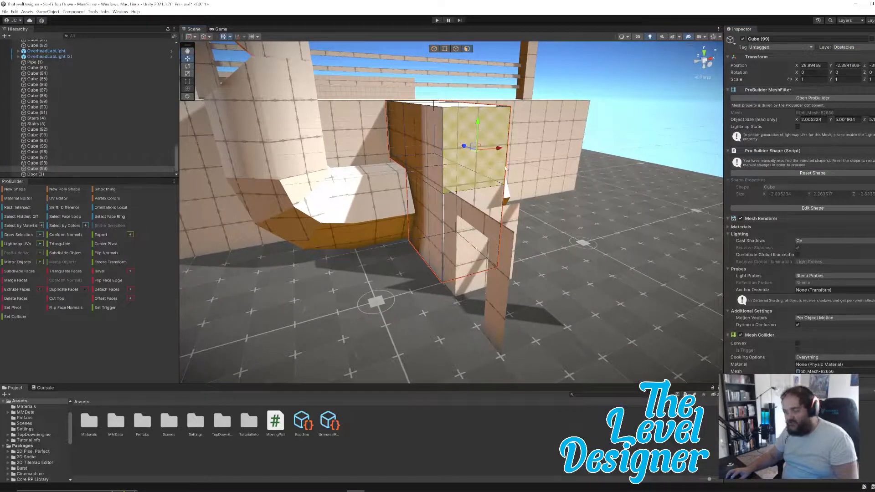
{"action": "key", "text": "ctrl+e"}
{"action": "left_click_drag", "start_coordinate": [474, 150], "coordinate": [524, 196]}
{"action": "right_click_drag", "start_coordinate": [518, 214], "coordinate": [536, 138]}
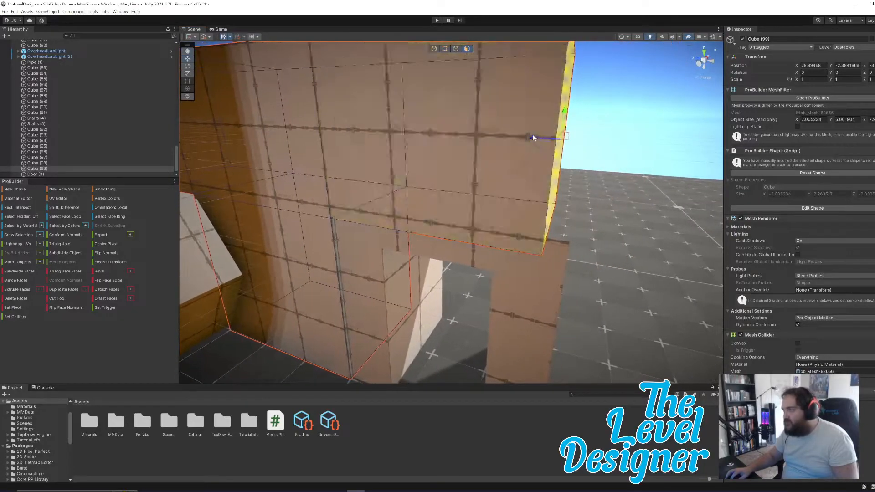
{"action": "left_click_drag", "start_coordinate": [535, 138], "coordinate": [552, 148]}
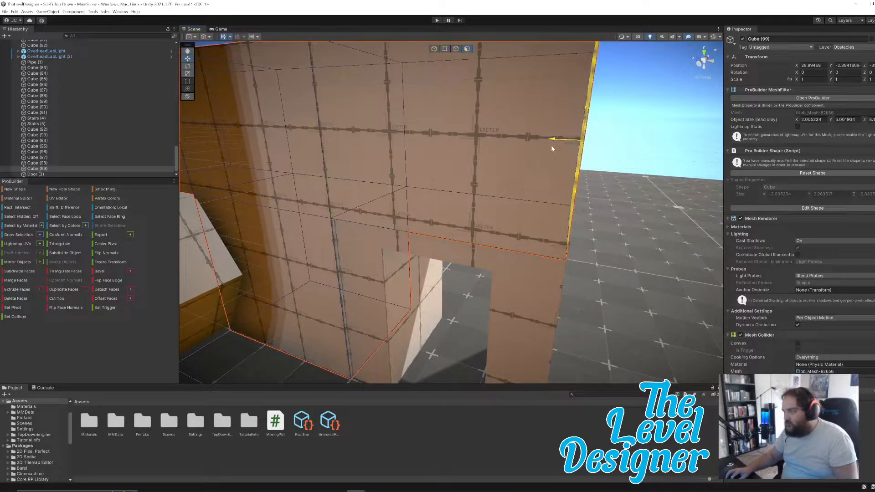
- Extrude the wall's end face about 2 m past the door and extend the new section's underside down to the floor
{"action": "right_click_drag", "start_coordinate": [565, 163], "coordinate": [572, 209]}
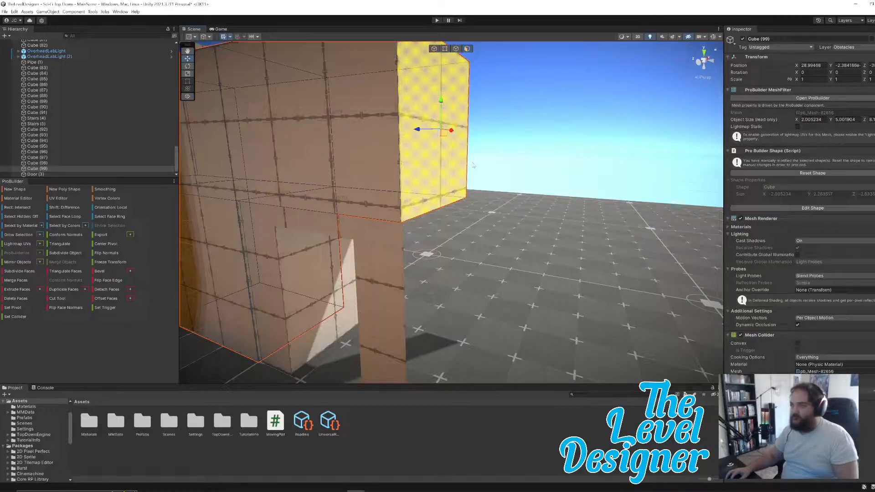
{"action": "key", "text": "ctrl+e"}
{"action": "left_click_drag", "start_coordinate": [457, 131], "coordinate": [577, 164]}
{"action": "right_click_drag", "start_coordinate": [526, 206], "coordinate": [490, 130]}
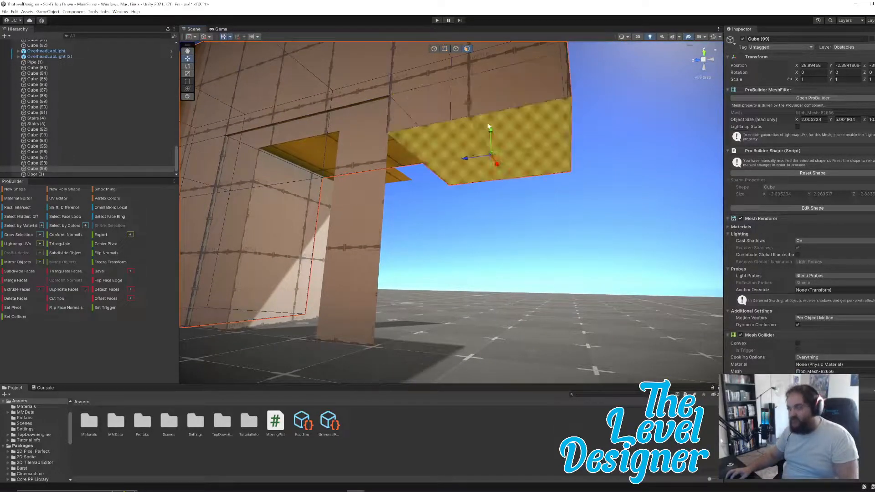
{"action": "left_click_drag", "start_coordinate": [494, 140], "coordinate": [492, 316]}
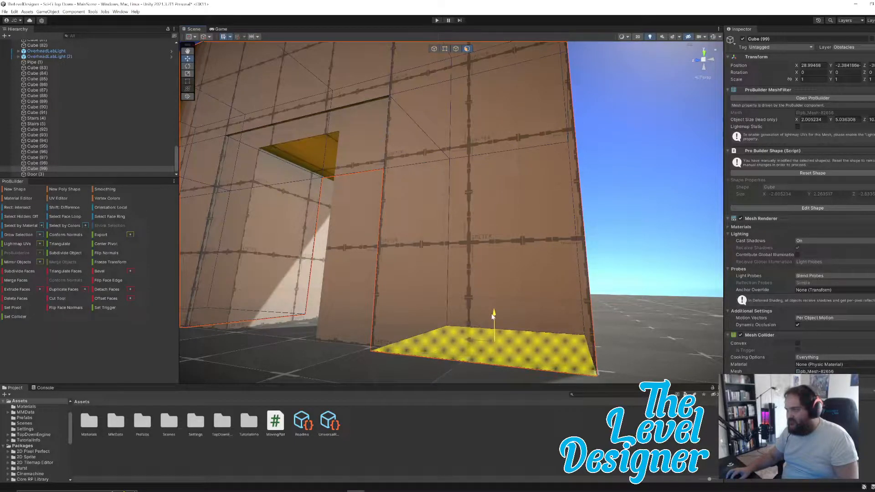
{"action": "left_click", "coordinate": [610, 191]}
- Move the door frame's two jamb faces and header face flush with the surrounding wall surface
{"action": "right_click_drag", "start_coordinate": [601, 192], "coordinate": [551, 168]}
{"action": "left_click", "coordinate": [548, 166]}
{"action": "left_click", "coordinate": [477, 201]}
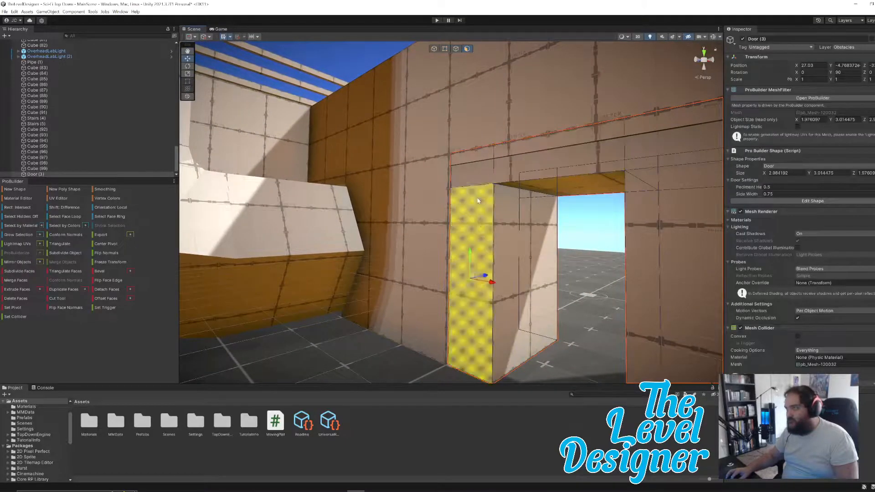
{"action": "left_click", "coordinate": [531, 163], "text": "shift"}
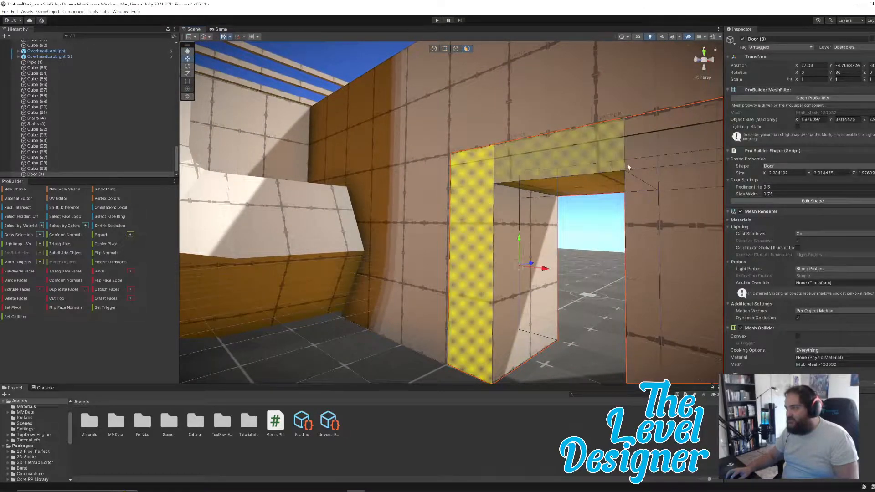
{"action": "left_click", "coordinate": [661, 185], "text": "shift"}
{"action": "right_click_drag", "start_coordinate": [629, 222], "coordinate": [520, 237]}
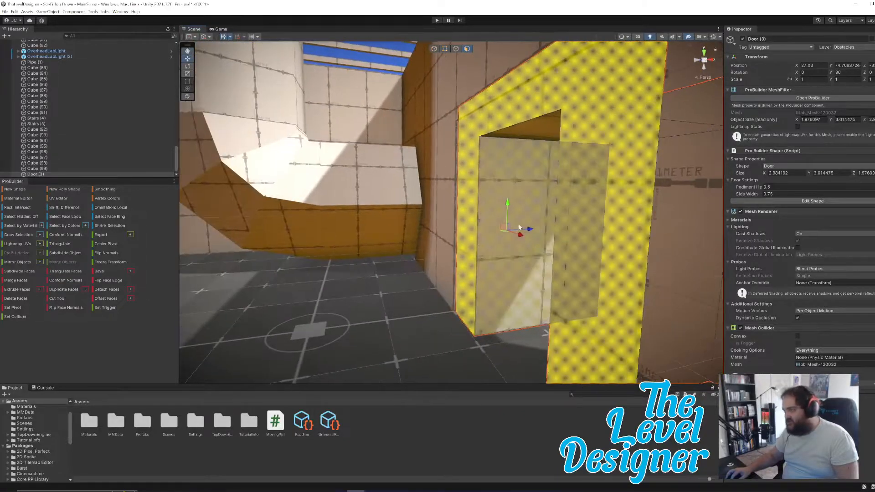
{"action": "left_click_drag", "start_coordinate": [528, 230], "coordinate": [525, 232]}
{"action": "right_click_drag", "start_coordinate": [525, 231], "coordinate": [337, 312]}
{"action": "key", "text": "w"}
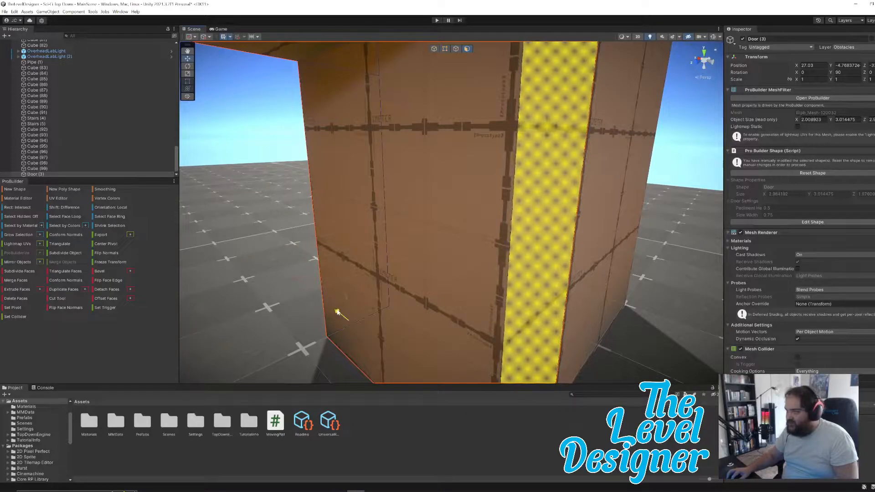
{"action": "left_click", "coordinate": [693, 169]}
- Create a ProBuilder cube about 1.7 by 2.6 by 1.5 m inside the doorway to act as the door panel
{"action": "key", "text": "d"}
{"action": "right_click_drag", "start_coordinate": [669, 196], "coordinate": [236, 217]}
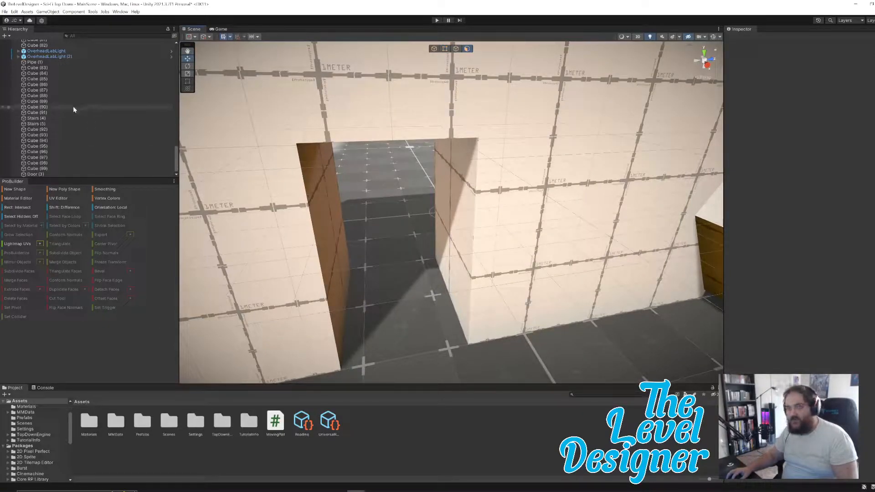
{"action": "left_click", "coordinate": [472, 180]}
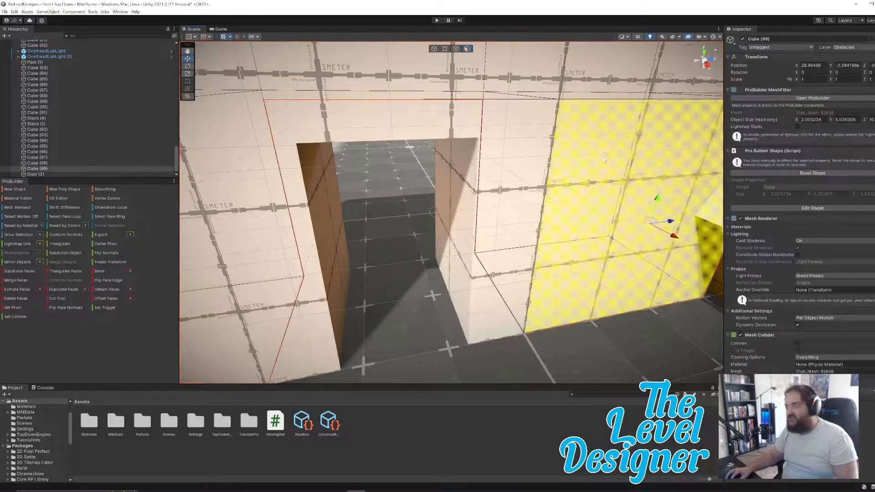
{"action": "left_click", "coordinate": [508, 152]}
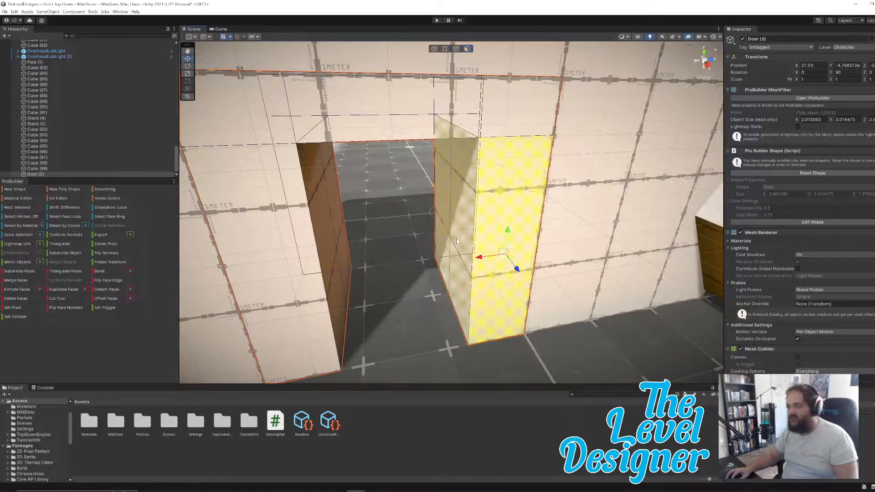
{"action": "left_click", "coordinate": [14, 189]}
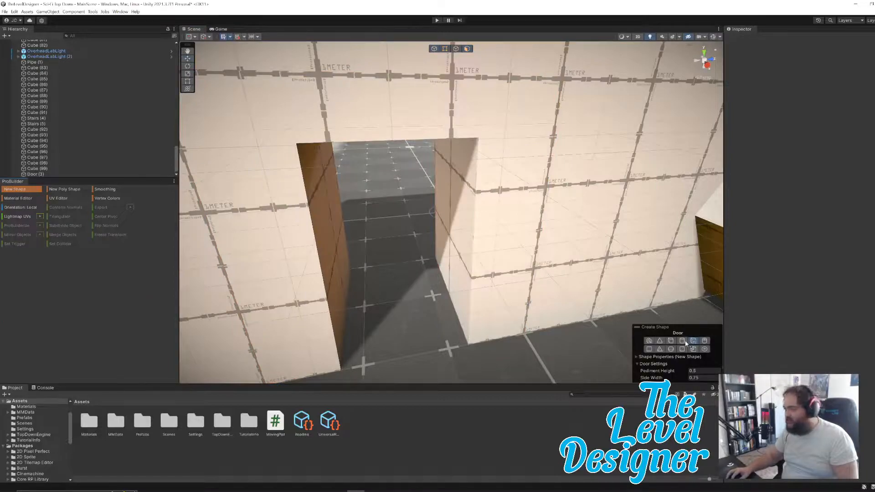
{"action": "left_click", "coordinate": [672, 341]}
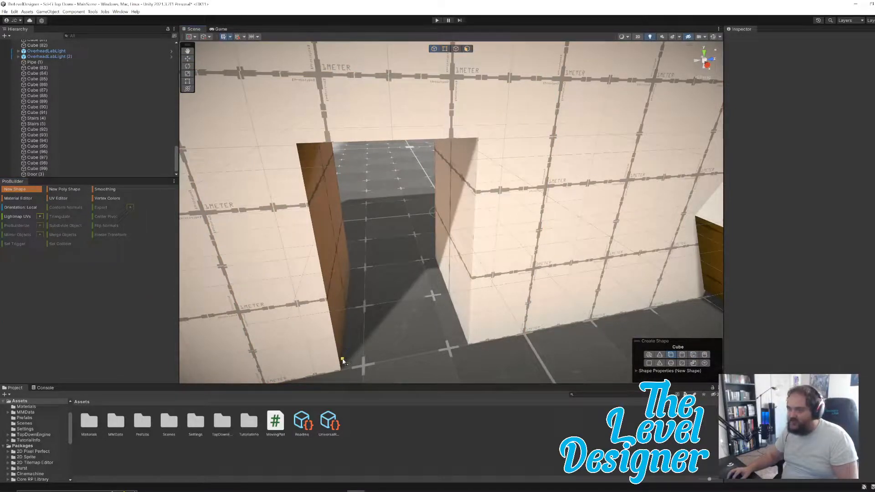
{"action": "left_click_drag", "start_coordinate": [344, 360], "coordinate": [439, 265]}
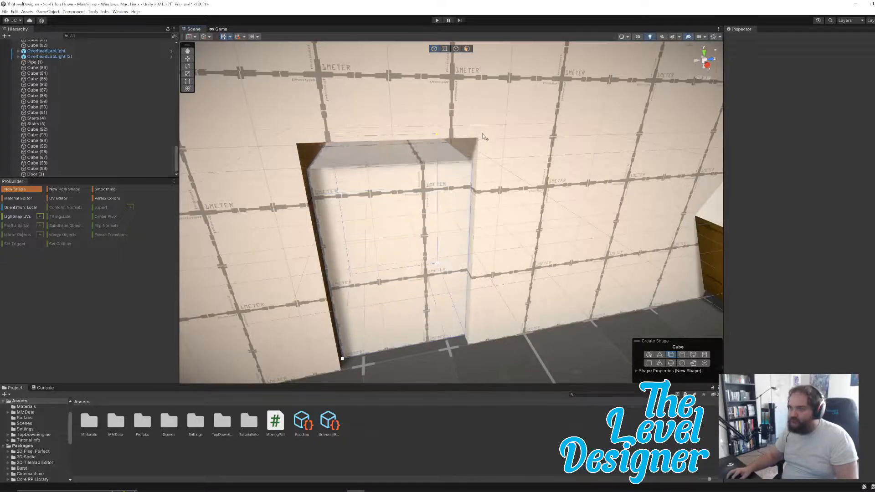
{"action": "left_click", "coordinate": [487, 112]}
{"action": "right_click_drag", "start_coordinate": [473, 203], "coordinate": [455, 197]}
{"action": "key", "text": "s"}
{"action": "key", "text": "q"}
{"action": "key", "text": "a"}
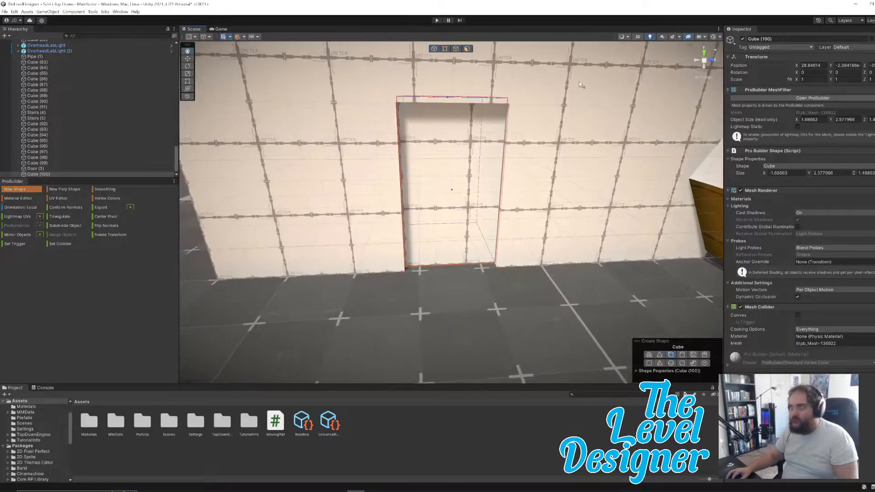
{"action": "left_click", "coordinate": [25, 190]}
{"action": "left_click_drag", "start_coordinate": [472, 177], "coordinate": [472, 178]}
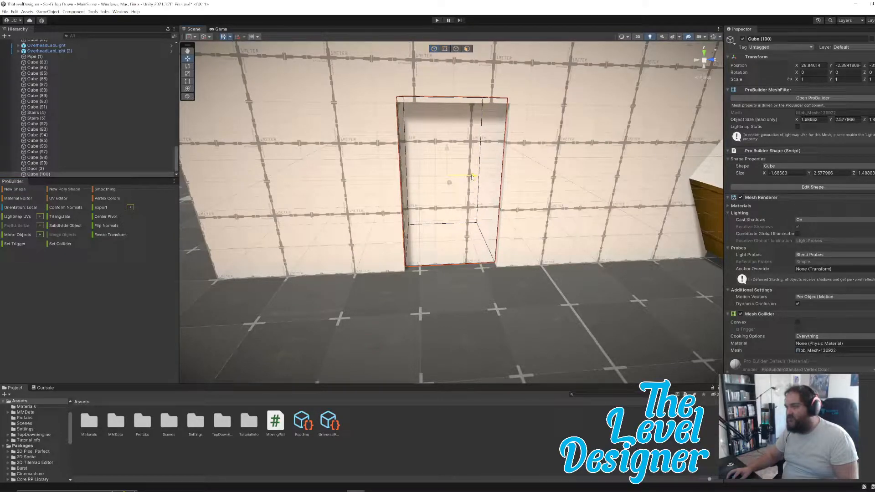
- Create a new material named Door in the Materials folder
{"action": "right_click_drag", "start_coordinate": [469, 219], "coordinate": [646, 255]}
{"action": "key", "text": "s"}
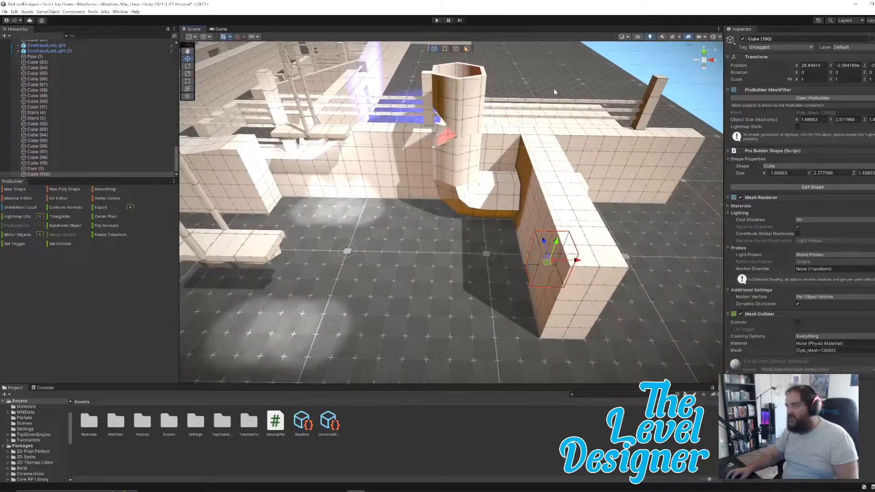
{"action": "left_click", "coordinate": [650, 60]}
{"action": "key", "text": "w"}
{"action": "right_click_drag", "start_coordinate": [557, 218], "coordinate": [439, 312]}
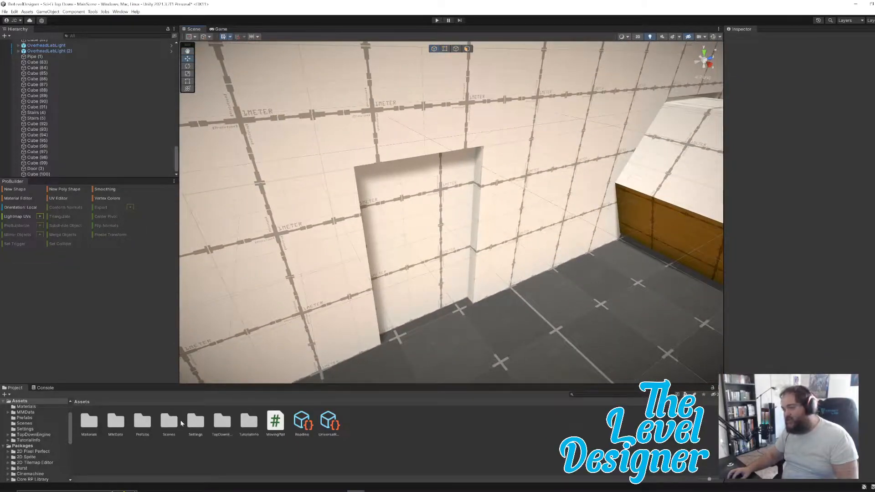
{"action": "double_click", "coordinate": [89, 421]}
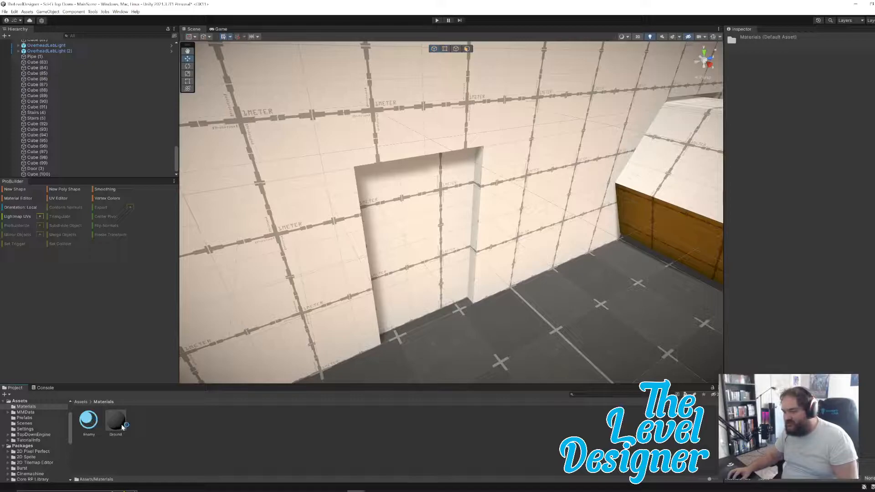
{"action": "right_click", "coordinate": [194, 422]}
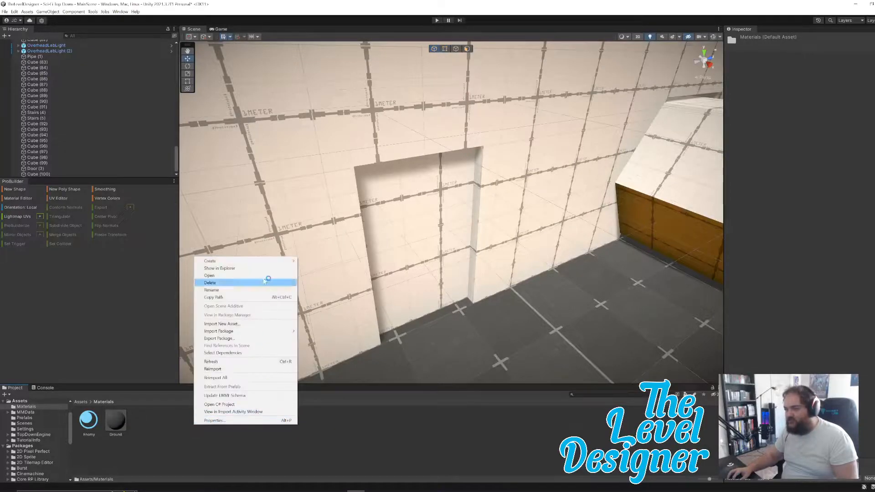
{"action": "mouse_move", "coordinate": [247, 263]}
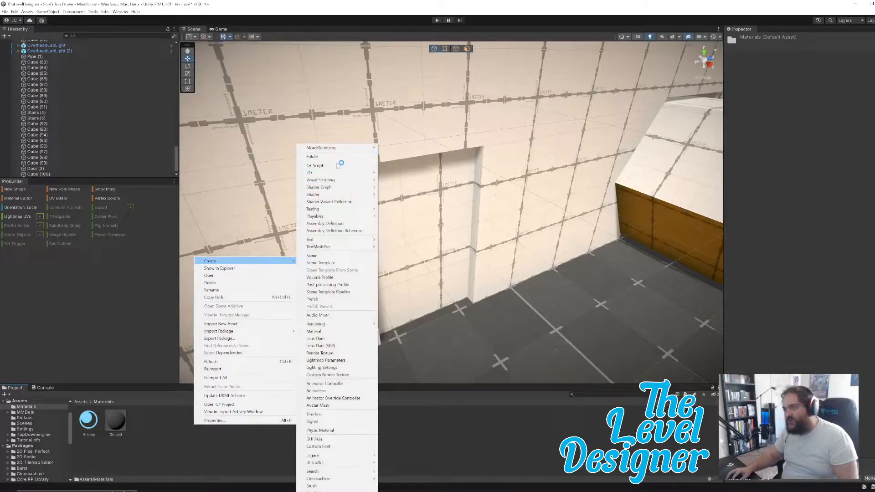
{"action": "left_click", "coordinate": [328, 332]}
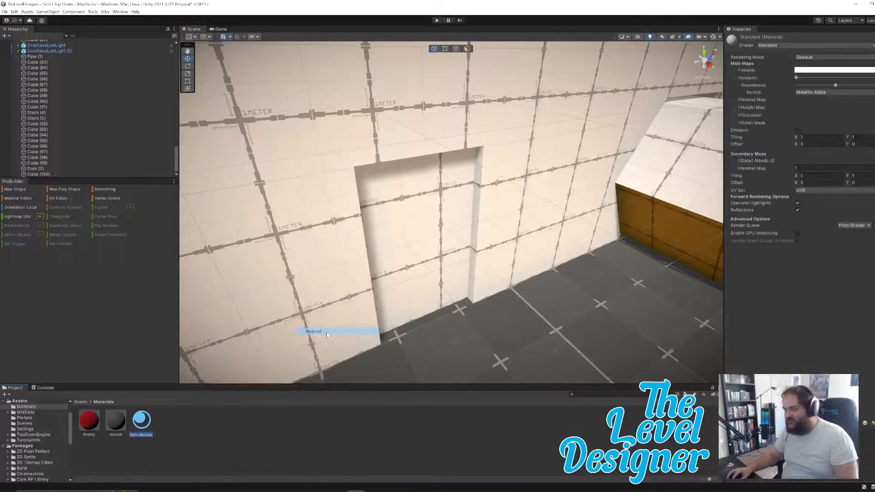
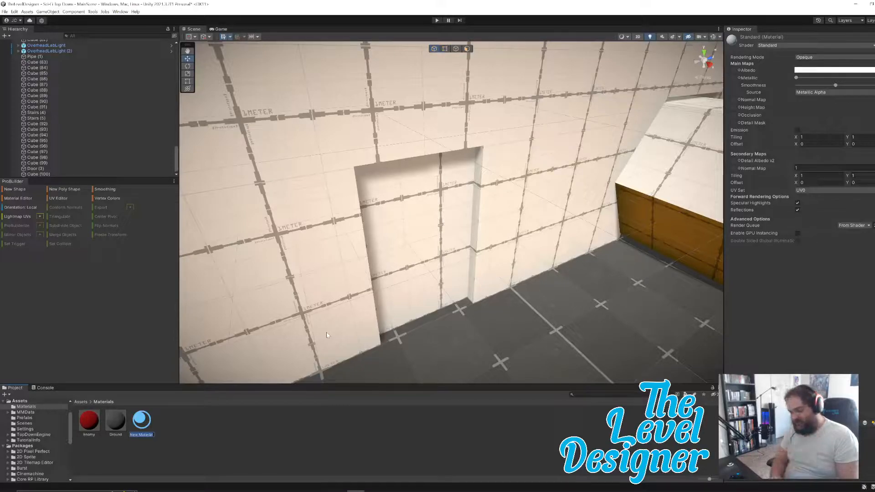
{"action": "type", "text": "Door"}
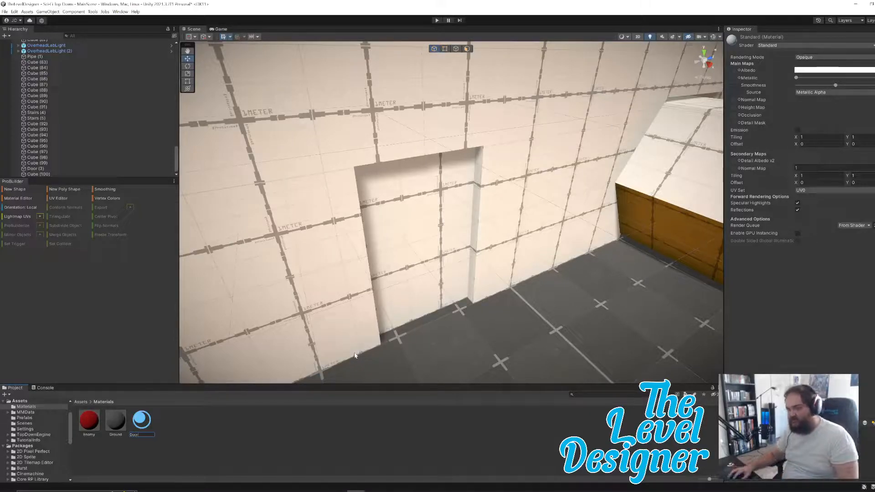
{"action": "key", "text": "Return"}
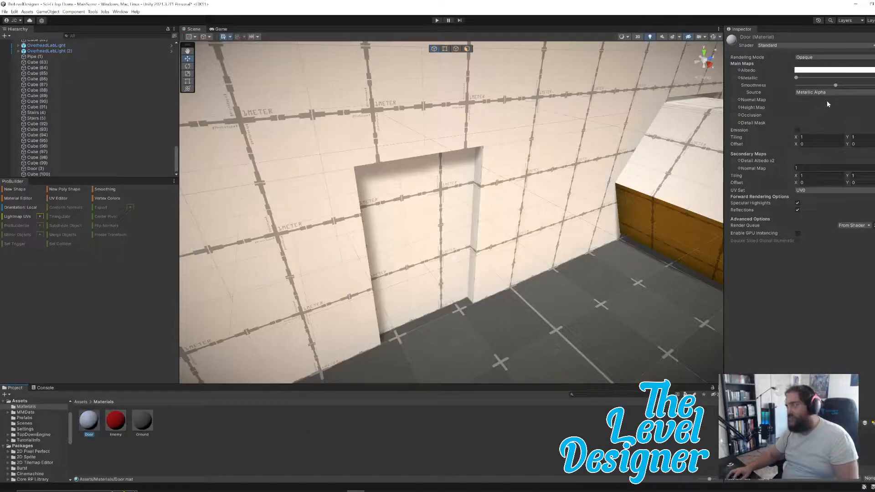
- Set the Door material's albedo colour to a saturated orange and its smoothness to the minimum
{"action": "left_click", "coordinate": [839, 70]}
{"action": "left_click", "coordinate": [835, 98]}
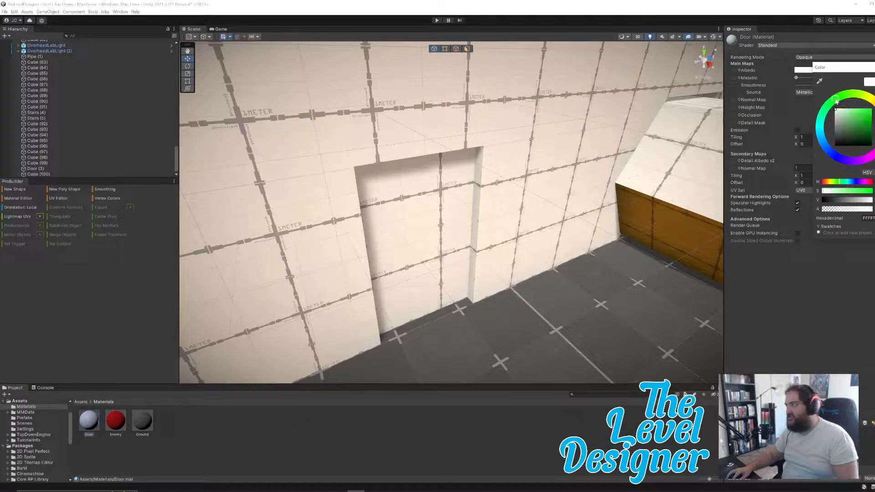
{"action": "left_click_drag", "start_coordinate": [859, 117], "coordinate": [872, 109]}
{"action": "left_click", "coordinate": [874, 125]}
{"action": "left_click", "coordinate": [874, 114]}
{"action": "left_click_drag", "start_coordinate": [864, 121], "coordinate": [871, 118]}
{"action": "key", "text": "Return"}
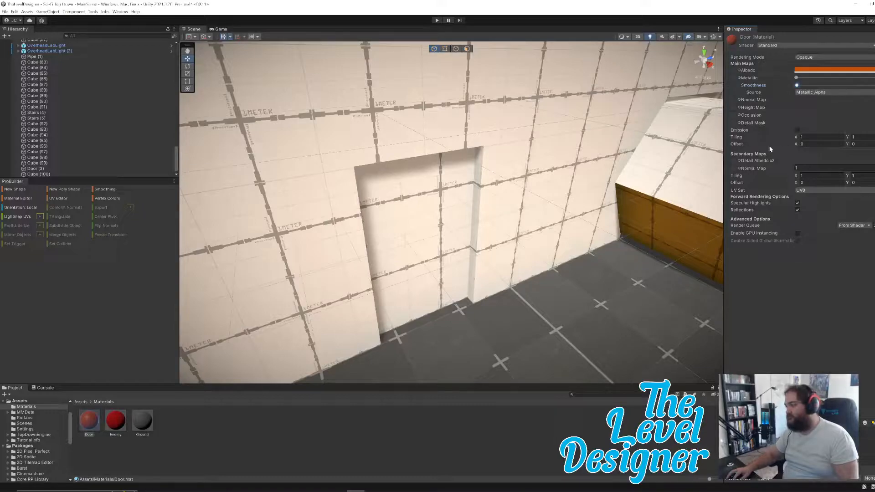
- Apply the Door material to the cube filling the doorway
{"action": "left_click_drag", "start_coordinate": [218, 330], "coordinate": [412, 241]}
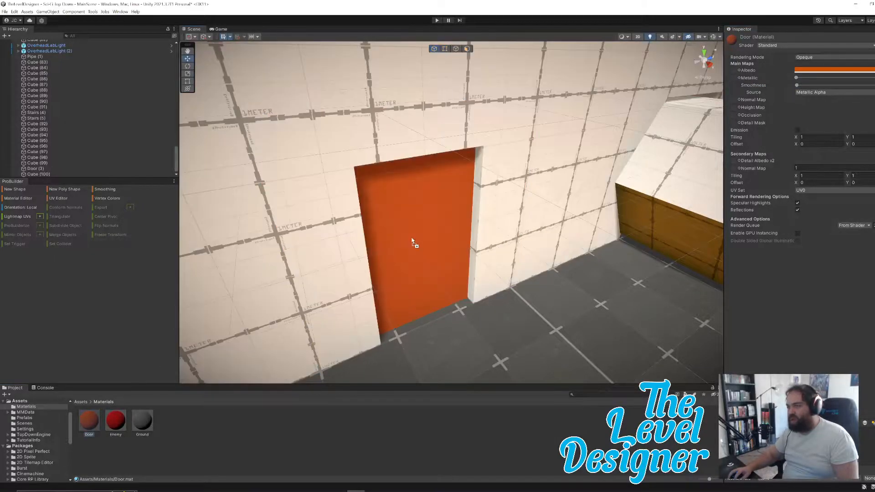
{"action": "right_click_drag", "start_coordinate": [437, 236], "coordinate": [625, 132]}
{"action": "left_click", "coordinate": [654, 120]}
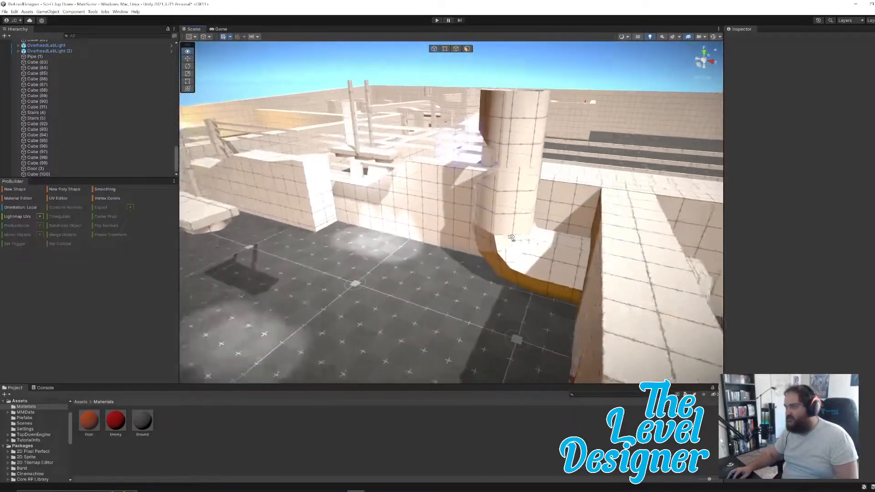
{"action": "right_click_drag", "start_coordinate": [511, 237], "coordinate": [574, 257]}
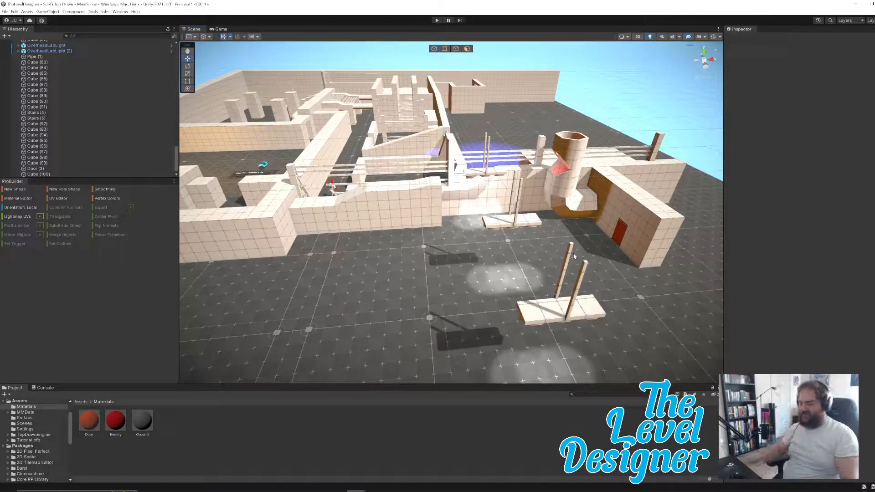
{"action": "right_click_drag", "start_coordinate": [518, 289], "coordinate": [417, 231]}
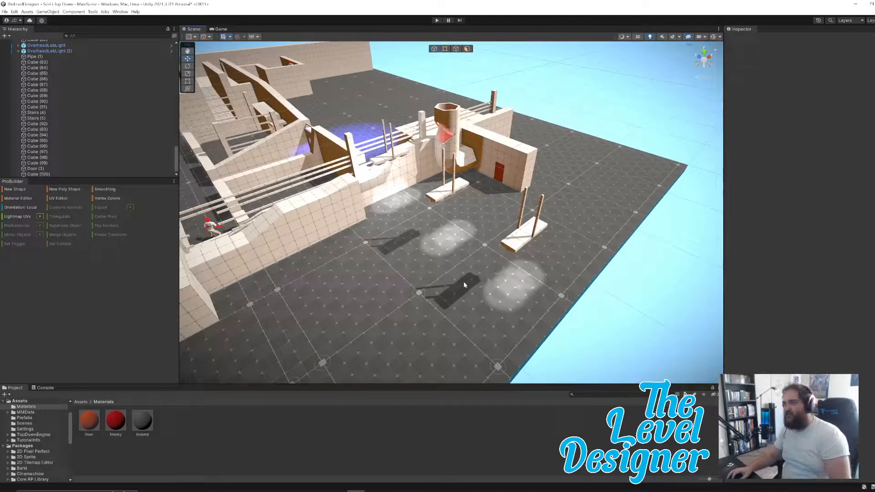
- Lengthen the doorway wall by moving the upper and lower faces of its free end outward together
{"action": "right_click_drag", "start_coordinate": [501, 251], "coordinate": [367, 271]}
{"action": "right_click_drag", "start_coordinate": [347, 306], "coordinate": [296, 301]}
{"action": "left_click", "coordinate": [277, 296]}
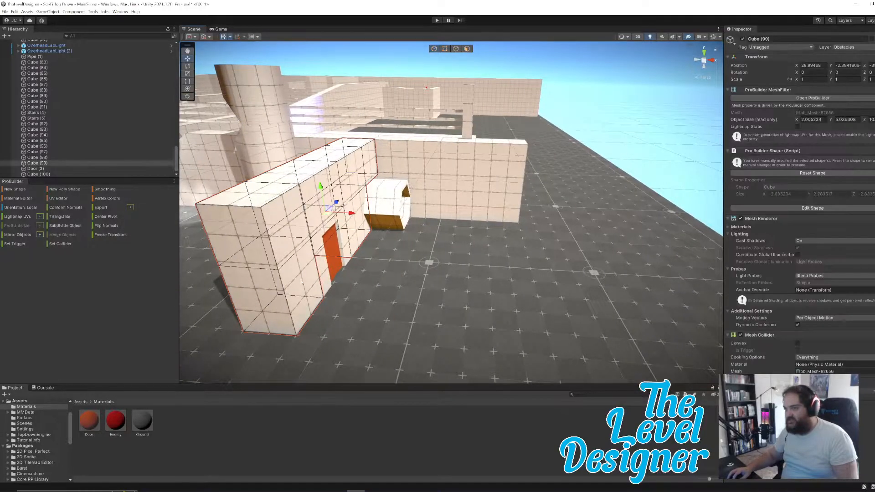
{"action": "left_click", "coordinate": [466, 49]}
{"action": "left_click", "coordinate": [236, 255]}
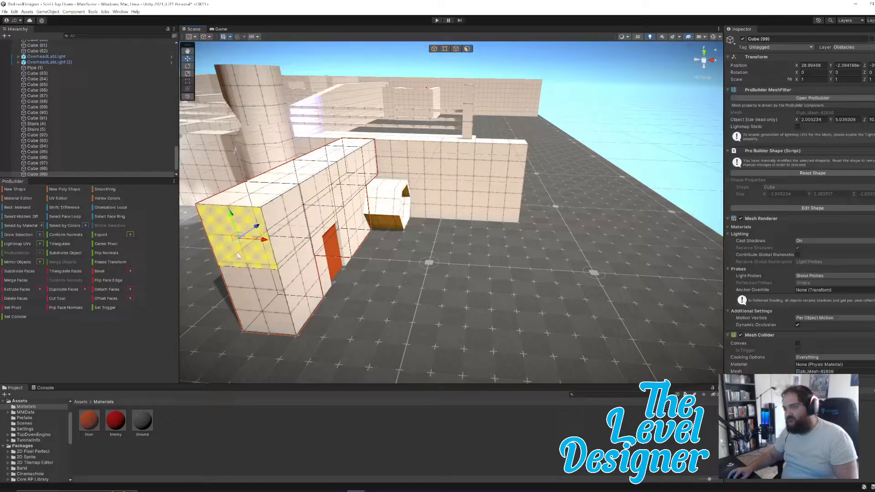
{"action": "left_click", "coordinate": [263, 293], "text": "shift"}
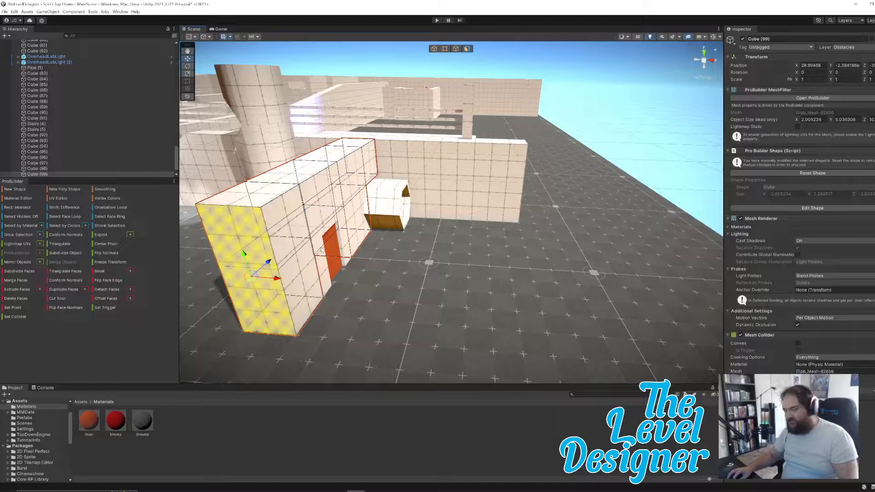
{"action": "left_click_drag", "start_coordinate": [263, 266], "coordinate": [255, 286]}
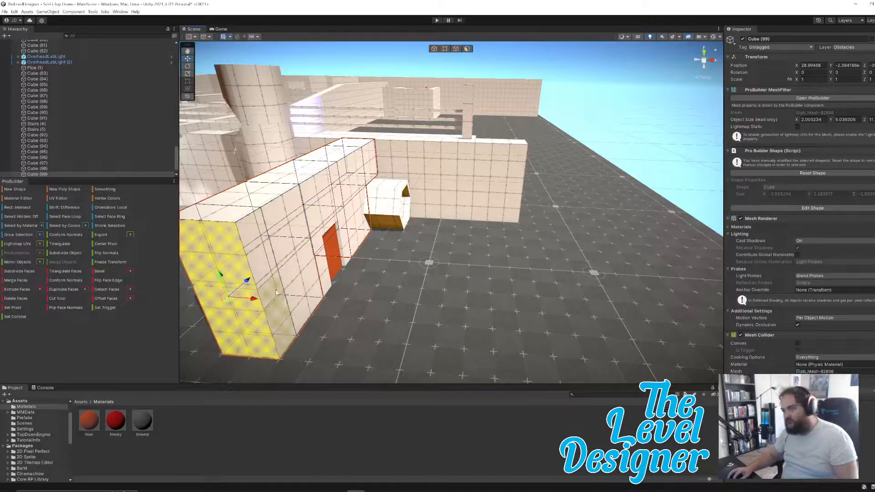
- Extrude the lower side face at the doorway wall's end by about 9 m to form a low wall, and lower its top face
{"action": "left_click", "coordinate": [279, 311]}
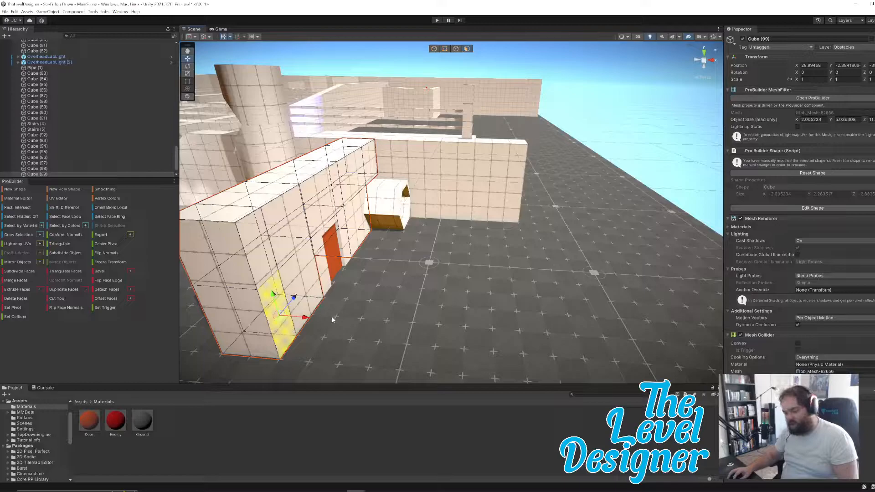
{"action": "left_click_drag", "start_coordinate": [338, 323], "coordinate": [352, 339], "text": "alt"}
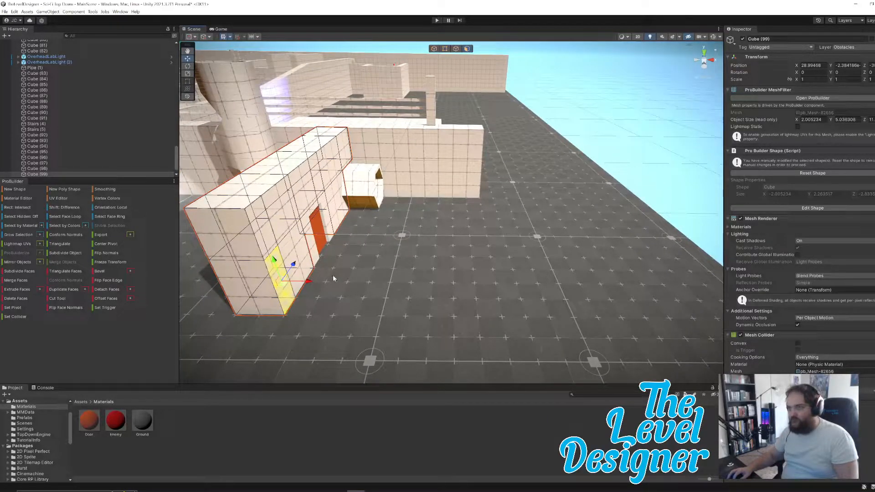
{"action": "key", "text": "ctrl+e"}
{"action": "left_click_drag", "start_coordinate": [320, 283], "coordinate": [531, 298]}
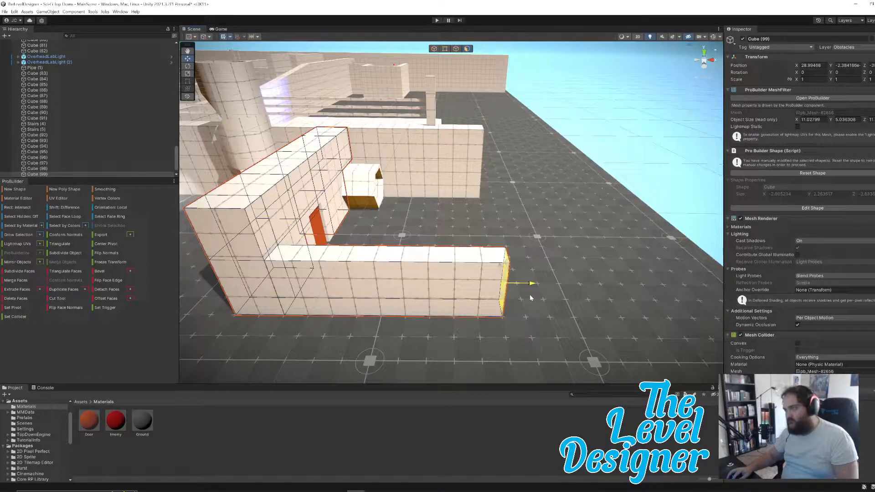
{"action": "mouse_move", "coordinate": [534, 285]}
{"action": "left_mouse_down"}
{"action": "mouse_move", "coordinate": [338, 276]}
{"action": "mouse_move", "coordinate": [531, 290]}
{"action": "left_mouse_up"}
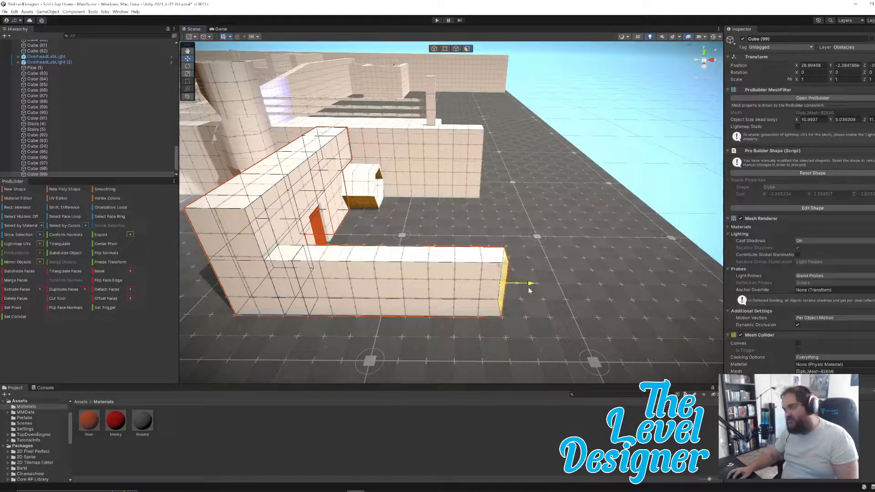
{"action": "left_click", "coordinate": [426, 255]}
{"action": "left_click_drag", "start_coordinate": [400, 234], "coordinate": [402, 251]}
- Extrude the low wall's end by about 0.9 m as a corner block, and pull the block's inner side face across the front of the room
{"action": "left_click_drag", "start_coordinate": [494, 271], "coordinate": [402, 288], "text": "alt"}
{"action": "right_click_drag", "start_coordinate": [403, 289], "coordinate": [458, 284]}
{"action": "left_click", "coordinate": [331, 313]}
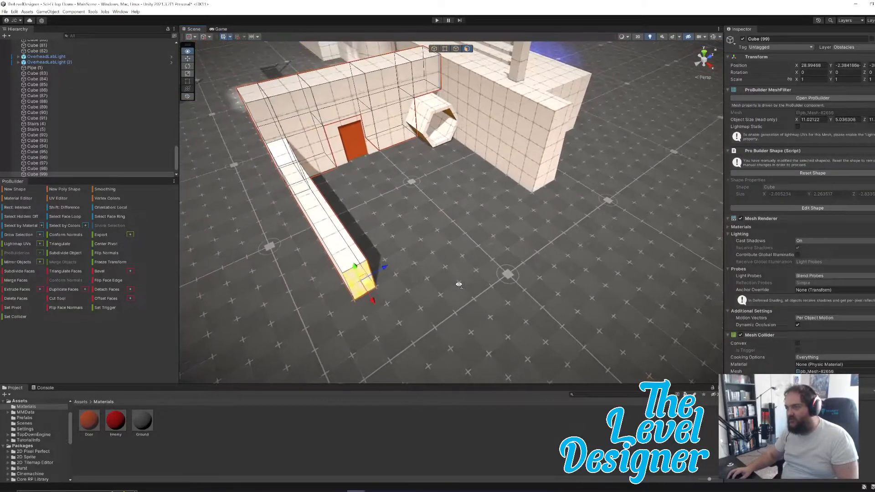
{"action": "key", "text": "ctrl+e"}
{"action": "left_click_drag", "start_coordinate": [379, 310], "coordinate": [385, 315]}
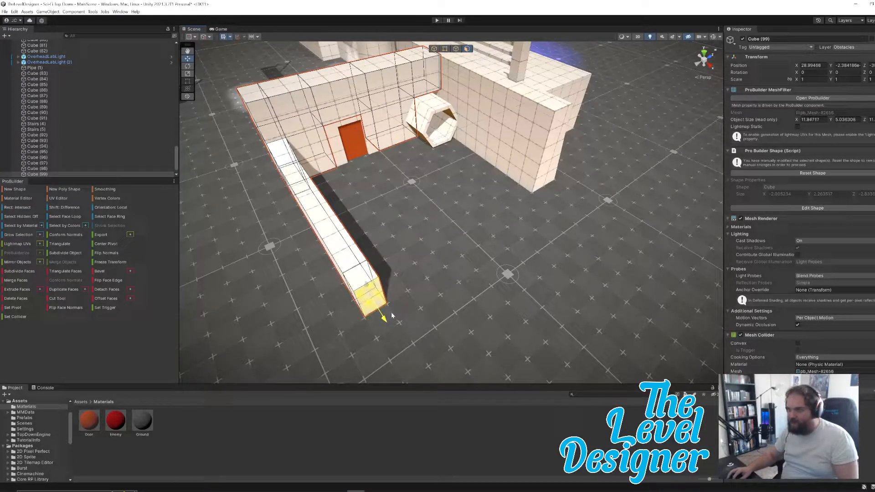
{"action": "right_click_drag", "start_coordinate": [433, 286], "coordinate": [356, 277]}
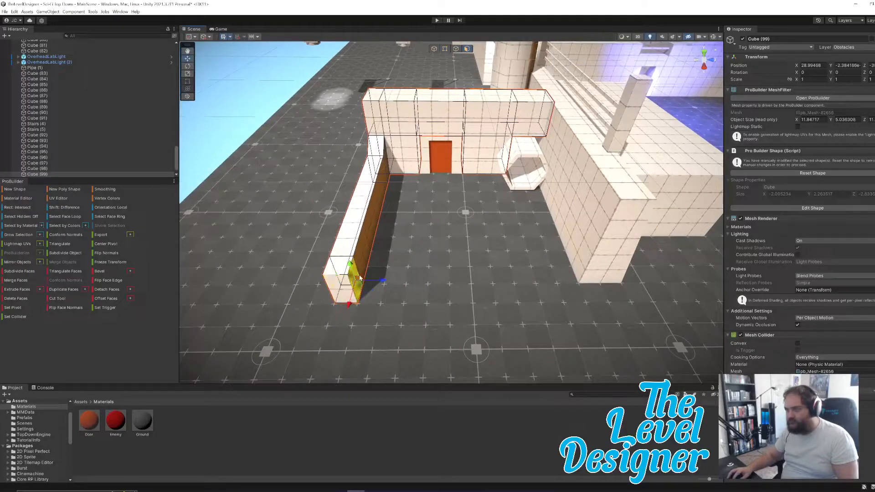
{"action": "left_click_drag", "start_coordinate": [390, 286], "coordinate": [594, 285]}
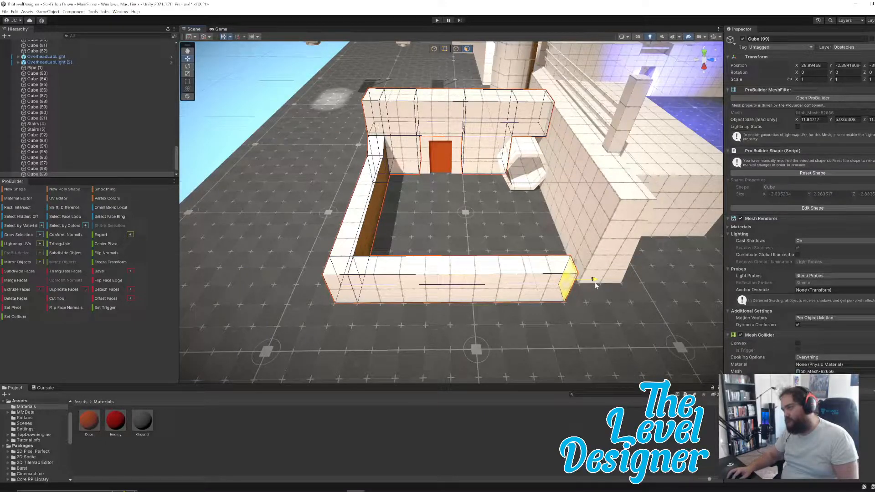
- Extend the front low wall past the end of the neighbouring tall wall, and add a further long section beyond it
{"action": "right_click_drag", "start_coordinate": [496, 285], "coordinate": [495, 283]}
{"action": "key", "text": "d"}
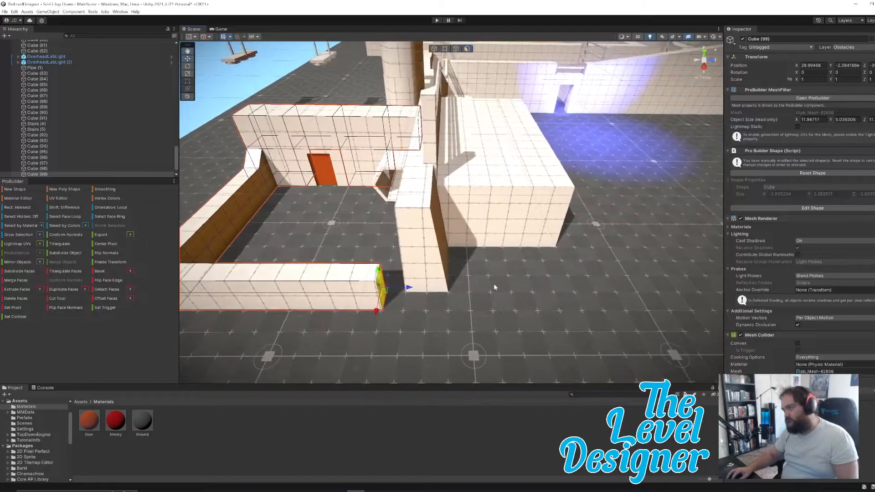
{"action": "left_click_drag", "start_coordinate": [408, 288], "coordinate": [475, 289]}
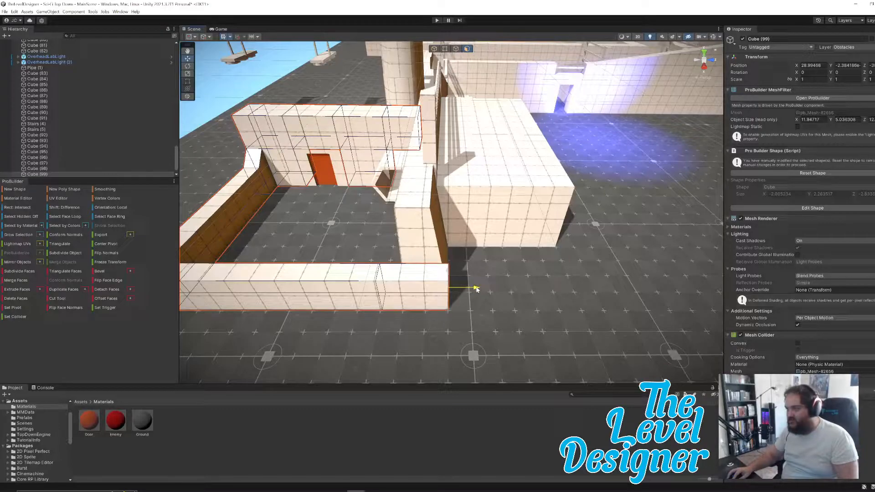
{"action": "left_click_drag", "start_coordinate": [476, 288], "coordinate": [671, 287]}
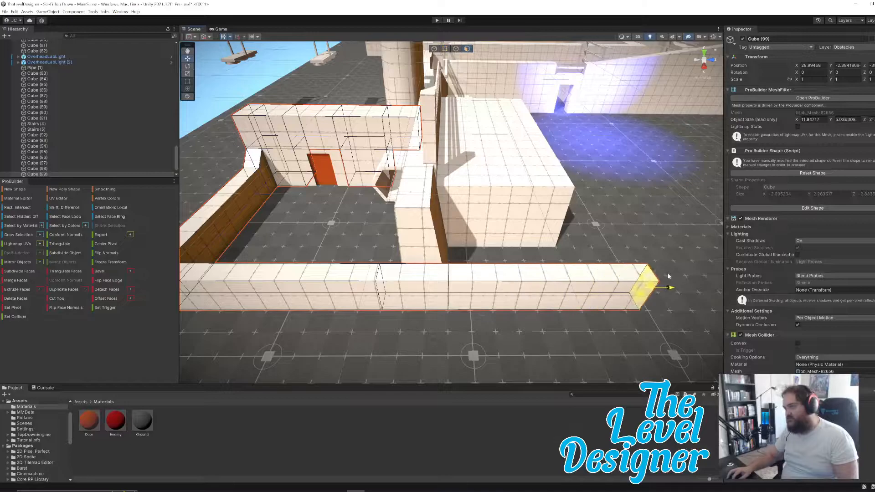
- Raise the top face of the last front wall section until the mesh is about 7 m tall, leaving a slope from the low wall
{"action": "left_click", "coordinate": [563, 276]}
{"action": "left_click_drag", "start_coordinate": [562, 256], "coordinate": [577, 199]}
{"action": "right_click_drag", "start_coordinate": [577, 199], "coordinate": [585, 157]}
{"action": "key", "text": "w"}
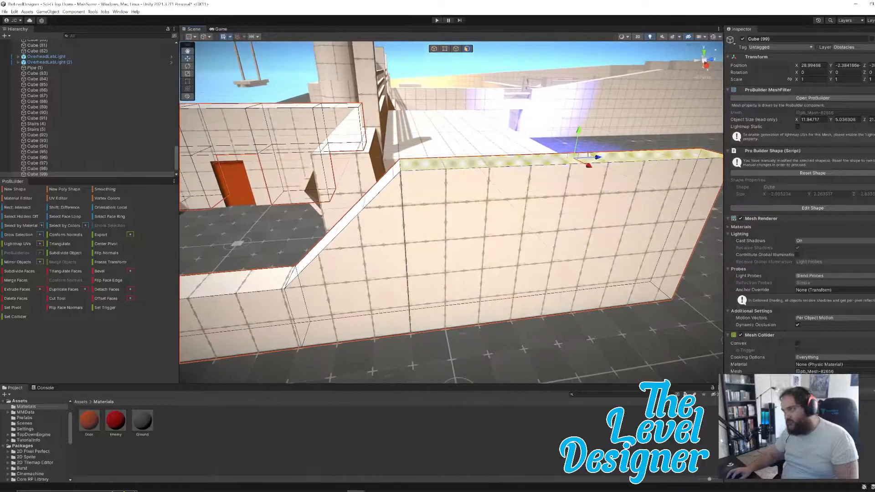
{"action": "left_click_drag", "start_coordinate": [579, 136], "coordinate": [587, 36]}
- Move the pair of vertical edges at the top of the slope along the wall towards its free end to lengthen the slope
{"action": "right_click_drag", "start_coordinate": [549, 198], "coordinate": [555, 124]}
{"action": "key", "text": "e"}
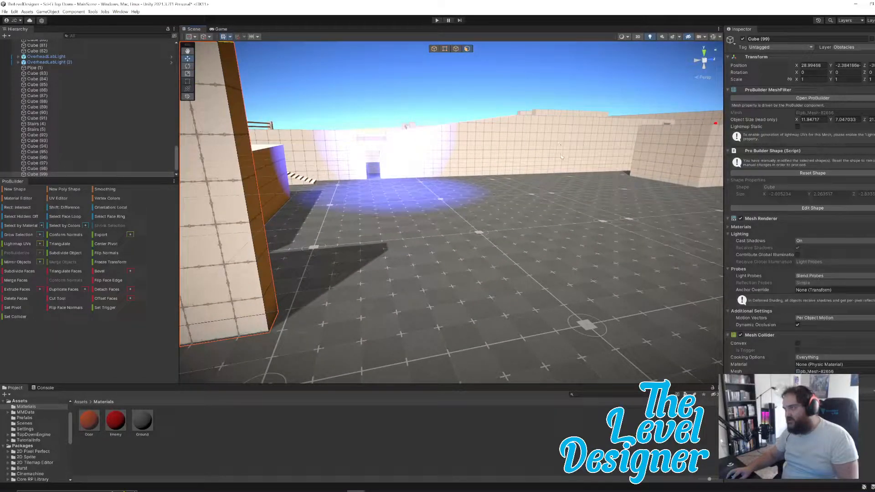
{"action": "right_click_drag", "start_coordinate": [458, 222], "coordinate": [370, 133]}
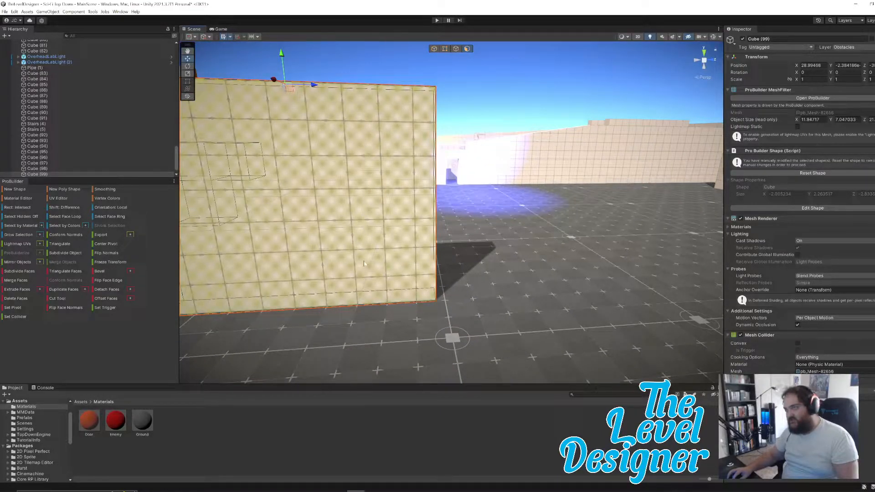
{"action": "right_click_drag", "start_coordinate": [365, 290], "coordinate": [368, 278]}
{"action": "key", "text": "e"}
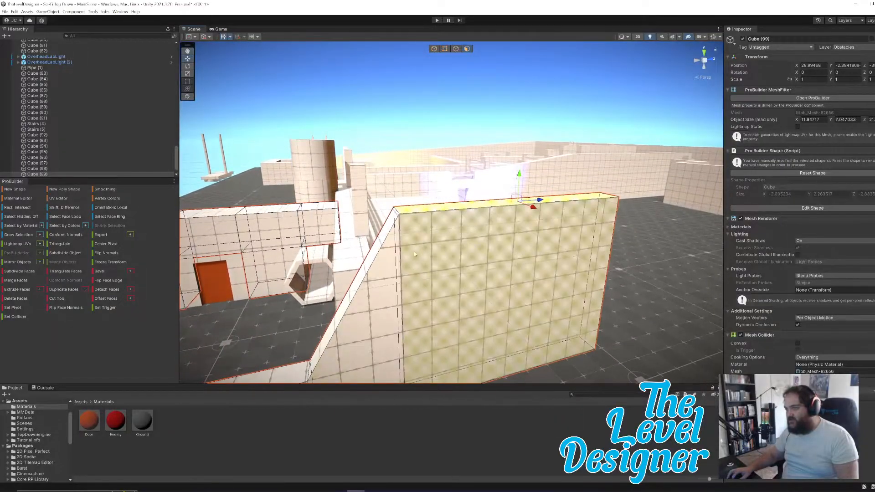
{"action": "left_click", "coordinate": [455, 48]}
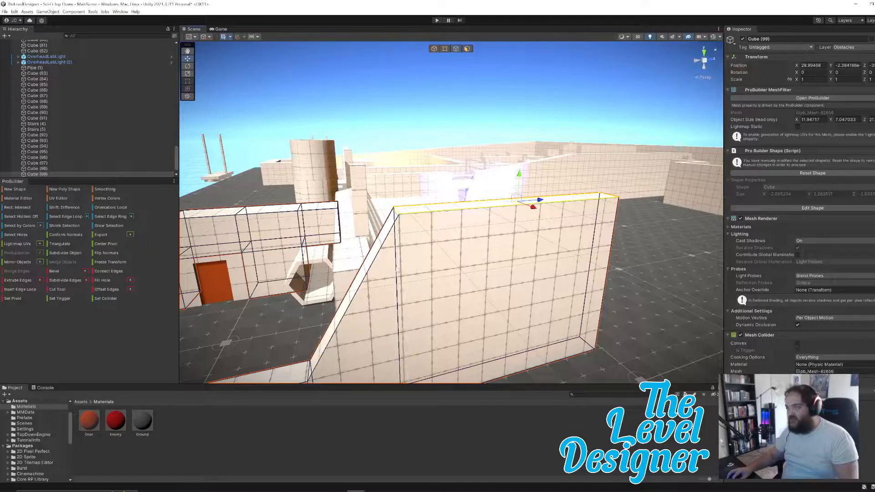
{"action": "left_click", "coordinate": [398, 233]}
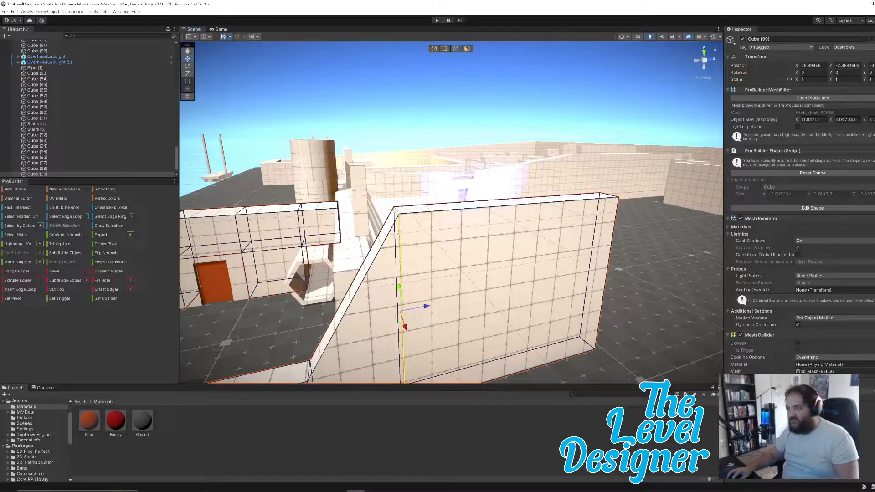
{"action": "left_click_drag", "start_coordinate": [402, 310], "coordinate": [545, 251], "text": "alt"}
{"action": "left_click_drag", "start_coordinate": [593, 280], "coordinate": [457, 279], "text": "alt"}
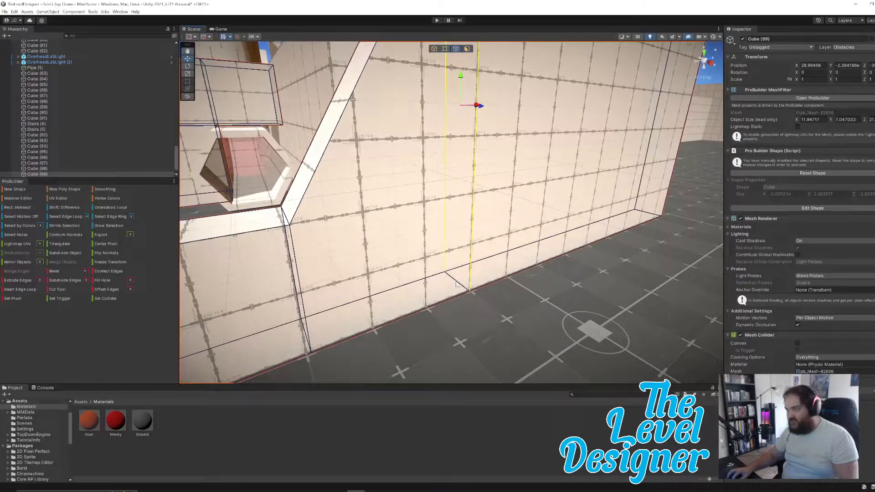
{"action": "left_click", "coordinate": [456, 282]}
{"action": "left_click", "coordinate": [471, 244]}
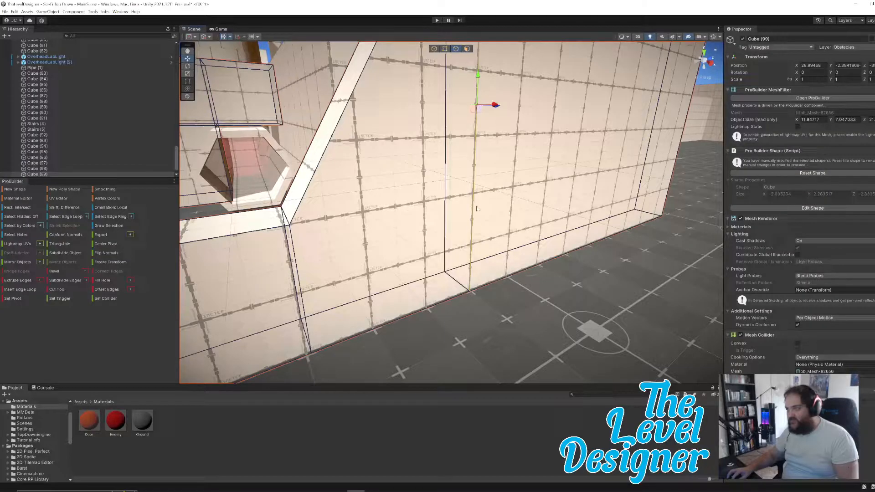
{"action": "left_click_drag", "start_coordinate": [498, 206], "coordinate": [499, 266], "text": "alt"}
{"action": "left_click_drag", "start_coordinate": [479, 315], "coordinate": [412, 333], "text": "alt"}
{"action": "middle_click_drag", "start_coordinate": [448, 283], "coordinate": [351, 320]}
{"action": "left_click_drag", "start_coordinate": [497, 273], "coordinate": [524, 202]}
- Lengthen the tall front wall by moving its end face across the open floor up to the level's outer boundary wall
{"action": "left_click", "coordinate": [467, 49]}
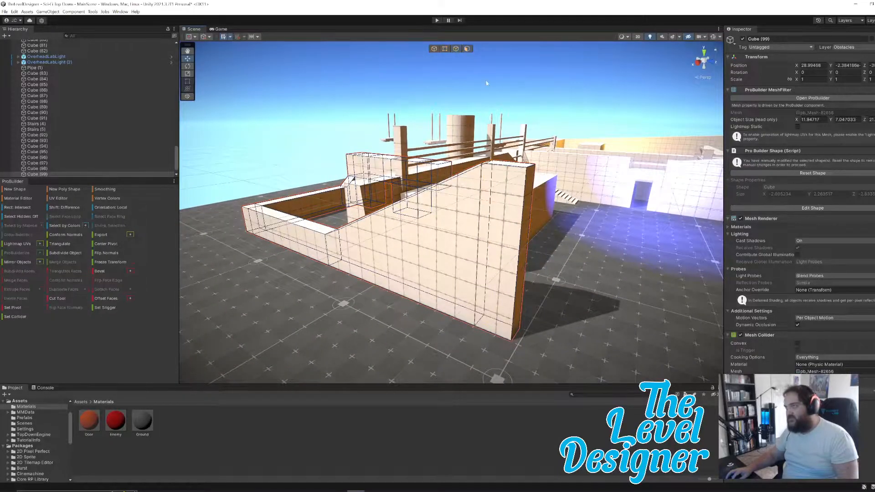
{"action": "left_click", "coordinate": [504, 246]}
{"action": "right_click_drag", "start_coordinate": [504, 287], "coordinate": [363, 213]}
{"action": "left_click_drag", "start_coordinate": [367, 209], "coordinate": [676, 210]}
{"action": "right_click_drag", "start_coordinate": [597, 212], "coordinate": [446, 249]}
{"action": "key", "text": "d"}
{"action": "key", "text": "w"}
{"action": "key", "text": "d"}
{"action": "key", "text": "s"}
{"action": "right_click_drag", "start_coordinate": [310, 282], "coordinate": [438, 266]}
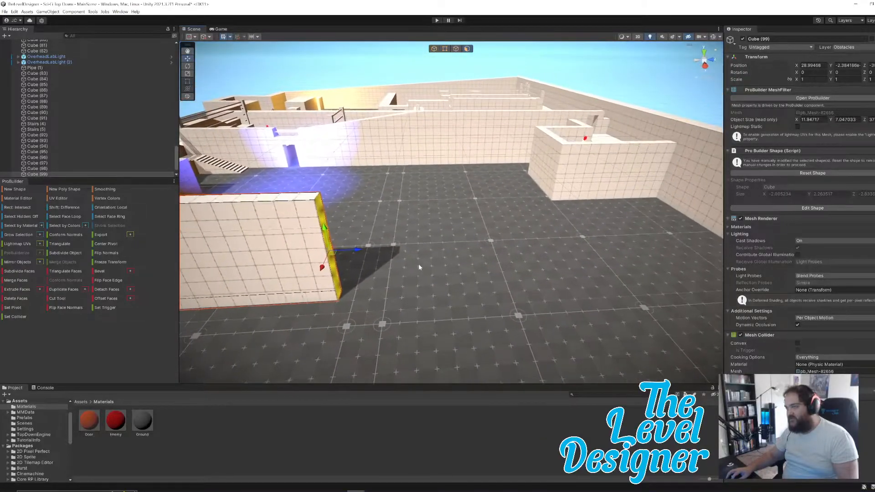
{"action": "left_click_drag", "start_coordinate": [359, 248], "coordinate": [685, 240]}
{"action": "right_click_drag", "start_coordinate": [560, 240], "coordinate": [596, 231]}
{"action": "left_click_drag", "start_coordinate": [609, 226], "coordinate": [699, 210]}
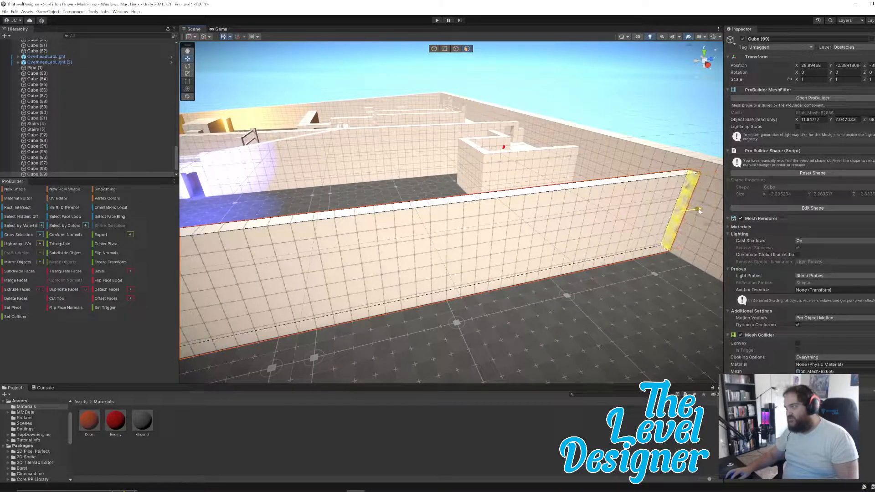
- Examine the new long wall and the surrounding level layout from above and from inside the corridor
{"action": "right_click_drag", "start_coordinate": [701, 209], "coordinate": [678, 278]}
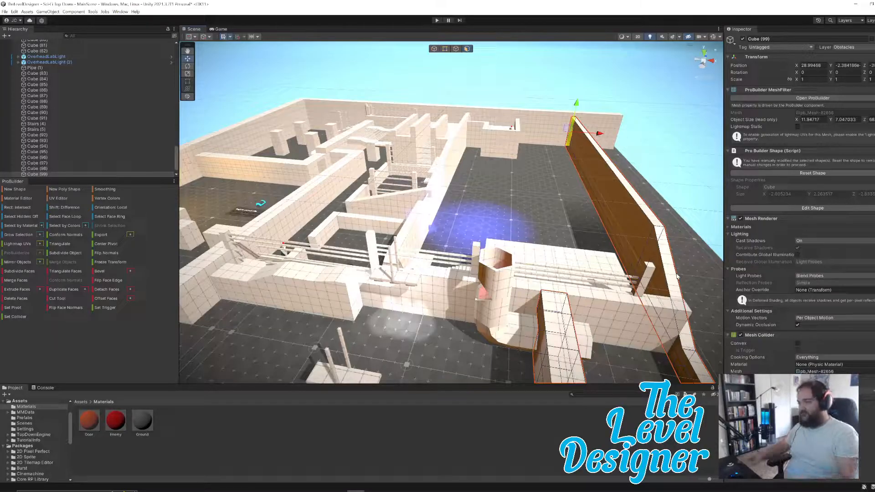
{"action": "right_click_drag", "start_coordinate": [529, 285], "coordinate": [556, 277]}
{"action": "mouse_move", "coordinate": [445, 252]}
{"action": "right_mouse_down"}
{"action": "mouse_move", "coordinate": [449, 271]}
{"action": "mouse_move", "coordinate": [438, 256]}
{"action": "right_mouse_up"}
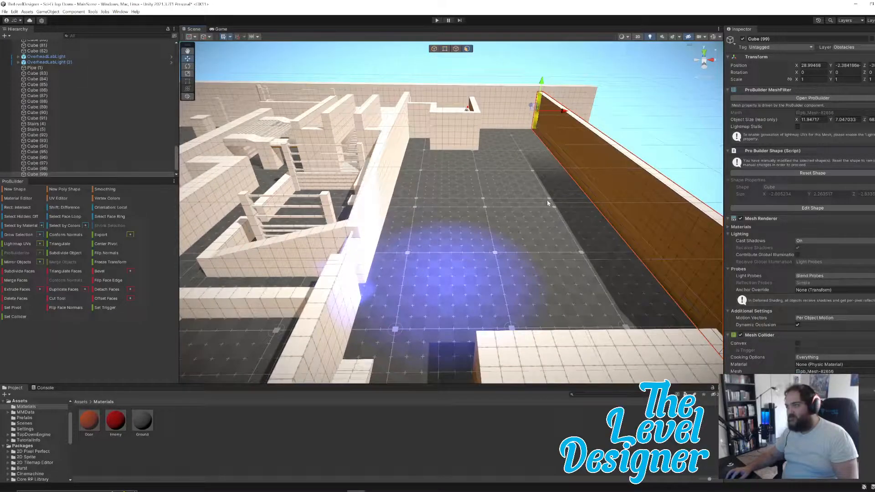
{"action": "left_click", "coordinate": [572, 170]}
{"action": "right_click_drag", "start_coordinate": [572, 174], "coordinate": [496, 245]}
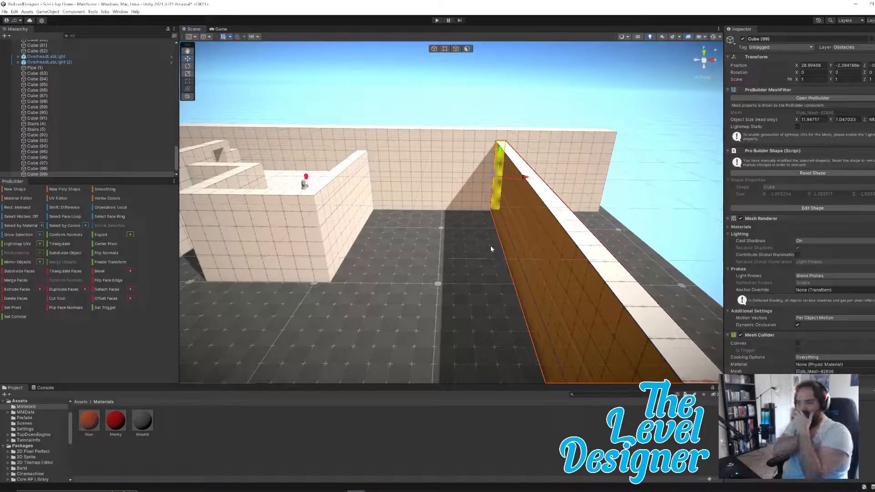
{"action": "right_click_drag", "start_coordinate": [507, 248], "coordinate": [540, 200]}
{"action": "right_click_drag", "start_coordinate": [319, 263], "coordinate": [437, 149]}
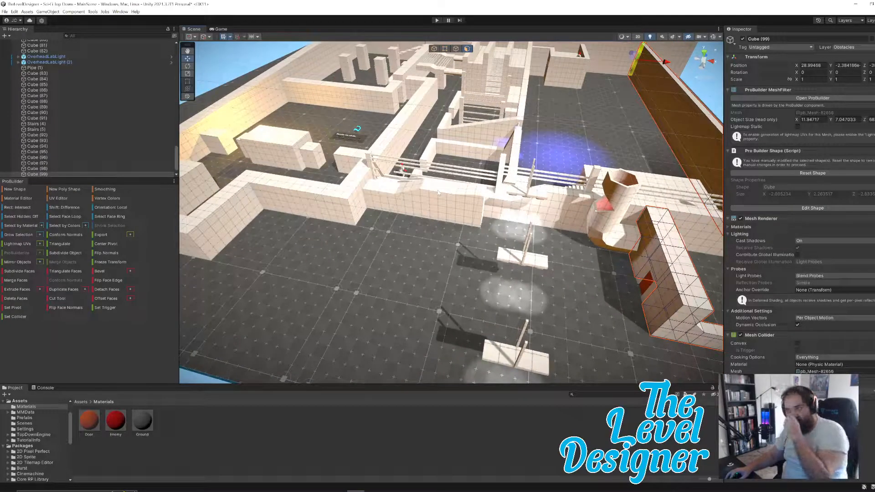
- Raise the top face of the low side wall running out from beside the orange door
{"action": "right_click_drag", "start_coordinate": [477, 204], "coordinate": [553, 224]}
{"action": "key", "text": "w"}
{"action": "left_click", "coordinate": [327, 235]}
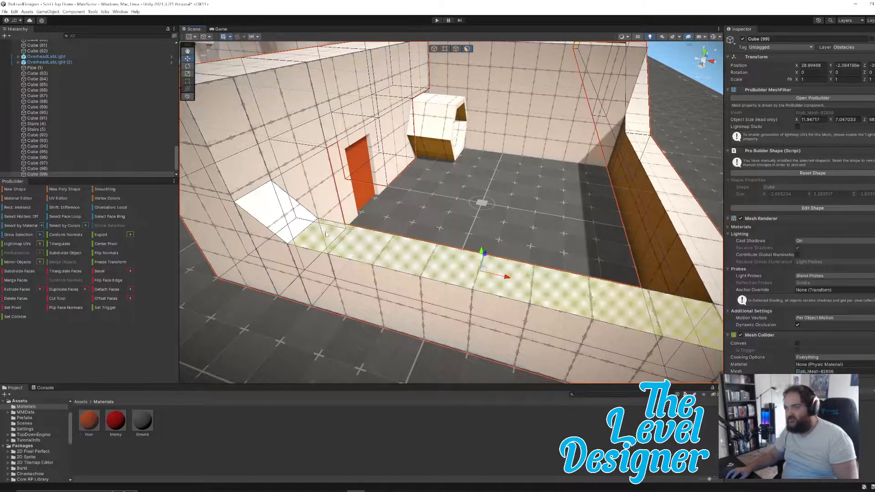
{"action": "left_click_drag", "start_coordinate": [481, 253], "coordinate": [509, 213]}
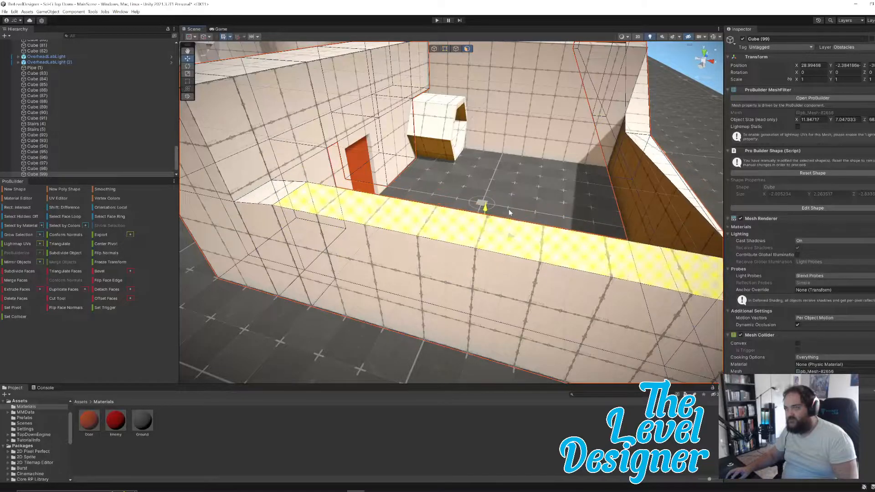
- Raise the outer top edge of the low wall's corner block to match the height of the raised side wall
{"action": "key", "text": "d"}
{"action": "right_click_drag", "start_coordinate": [564, 222], "coordinate": [491, 231]}
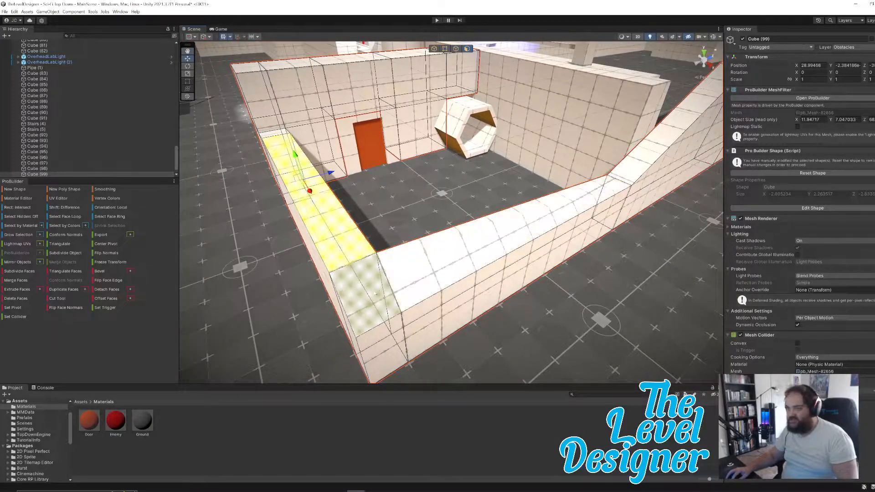
{"action": "left_click", "coordinate": [455, 49]}
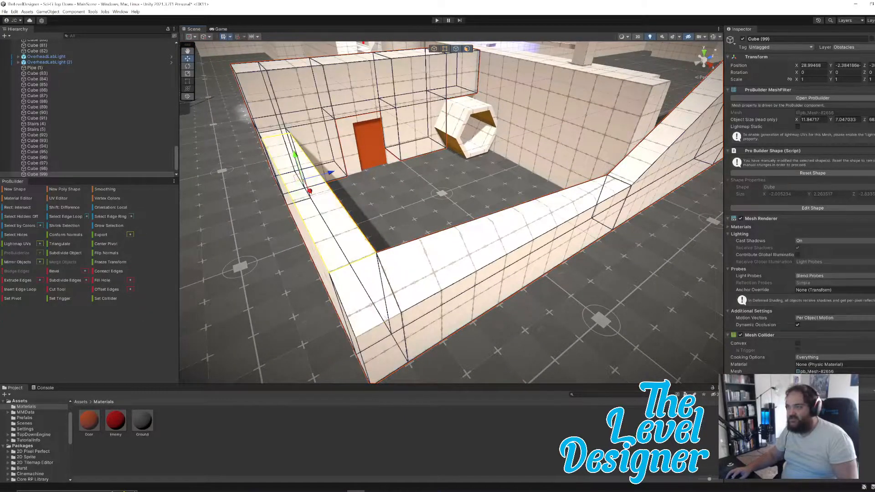
{"action": "left_click_drag", "start_coordinate": [379, 316], "coordinate": [375, 287]}
{"action": "right_click_drag", "start_coordinate": [397, 273], "coordinate": [471, 154]}
{"action": "key", "text": "d"}
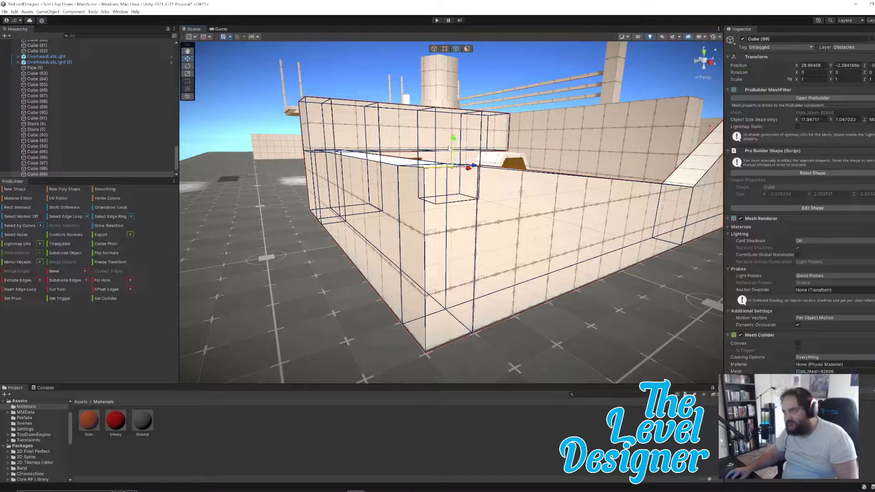
- Level the top of the low wall's corner block by raising its sunken edge beside the tall wall
{"action": "left_click", "coordinate": [467, 50]}
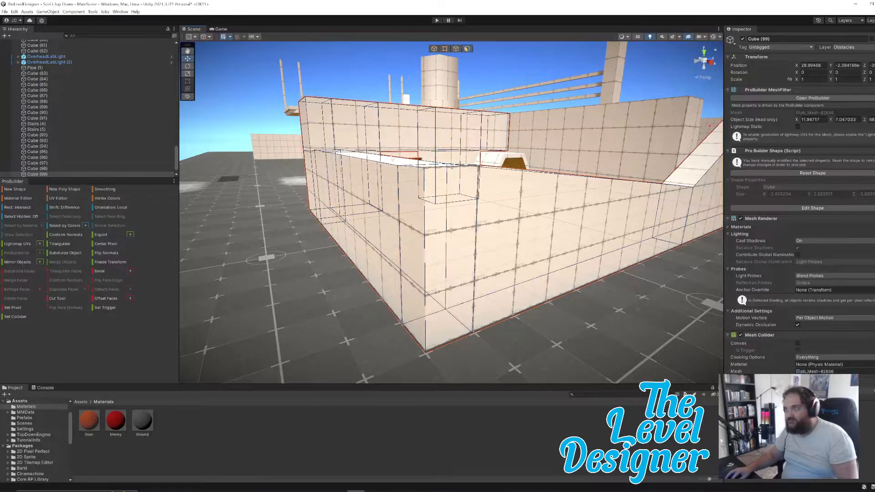
{"action": "left_click", "coordinate": [388, 160]}
{"action": "left_click", "coordinate": [348, 154]}
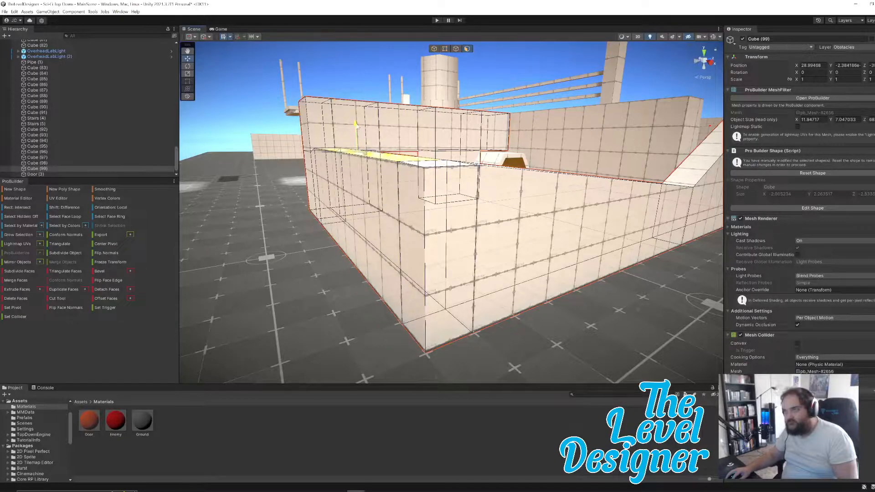
{"action": "right_click_drag", "start_coordinate": [365, 144], "coordinate": [505, 187]}
{"action": "key", "text": "a"}
{"action": "key", "text": "w"}
{"action": "left_click", "coordinate": [408, 179]}
{"action": "left_click", "coordinate": [456, 49]}
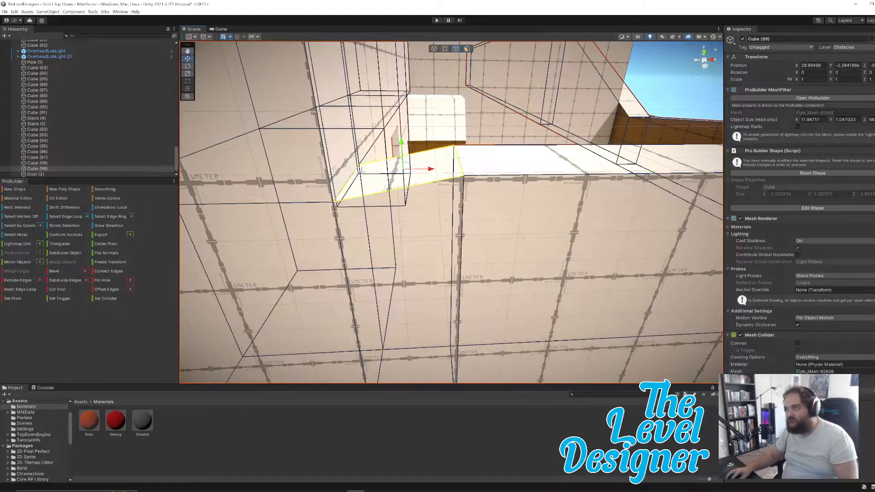
{"action": "left_click_drag", "start_coordinate": [345, 156], "coordinate": [348, 139]}
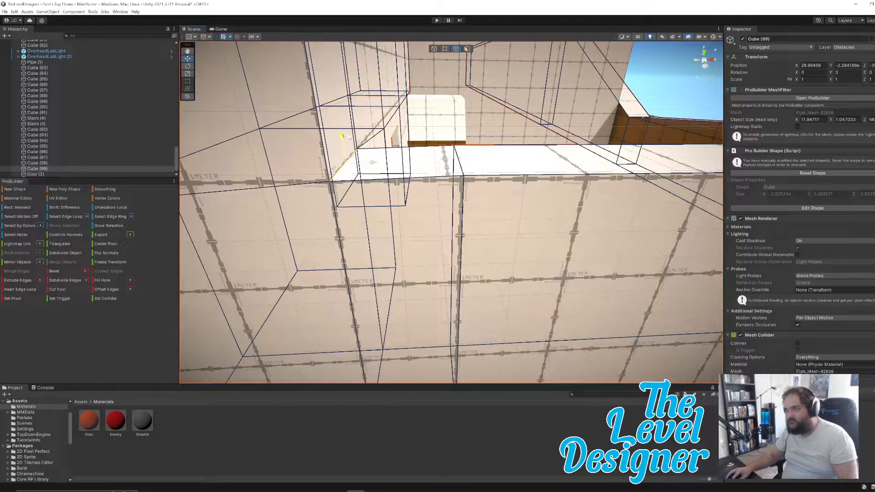
- Lift the corner block's top edge a little further so its top slopes up towards the tall wall
{"action": "right_click_drag", "start_coordinate": [451, 145], "coordinate": [410, 147]}
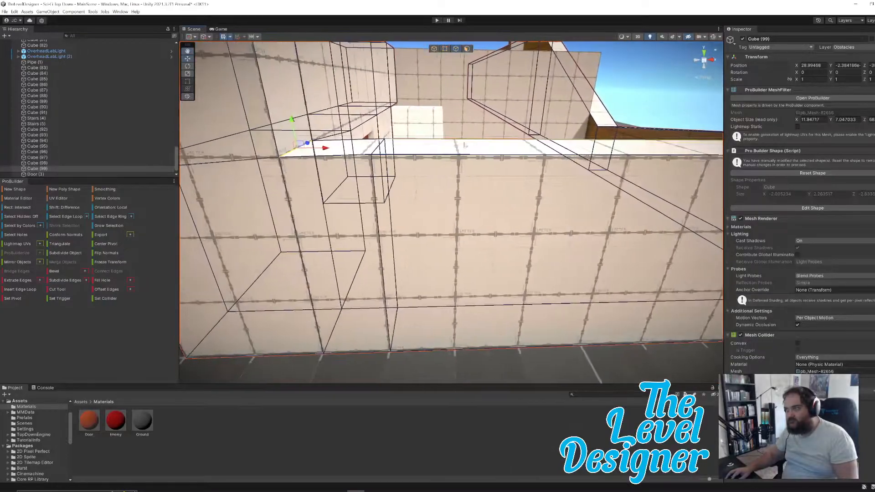
{"action": "left_click", "coordinate": [489, 141]}
{"action": "left_click", "coordinate": [466, 49]}
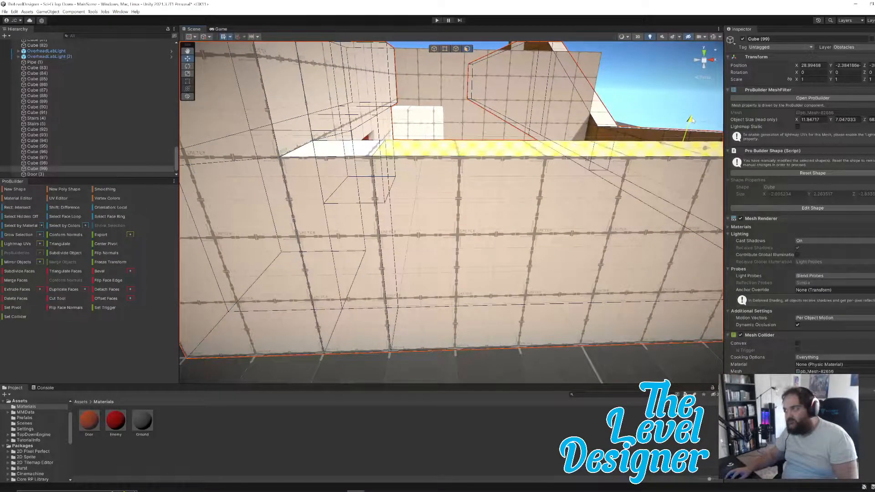
{"action": "left_click", "coordinate": [368, 151]}
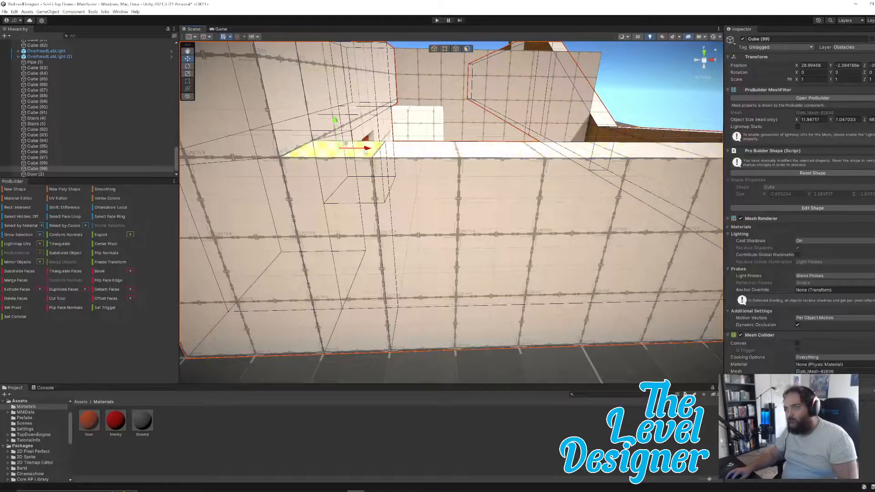
{"action": "left_click", "coordinate": [456, 49]}
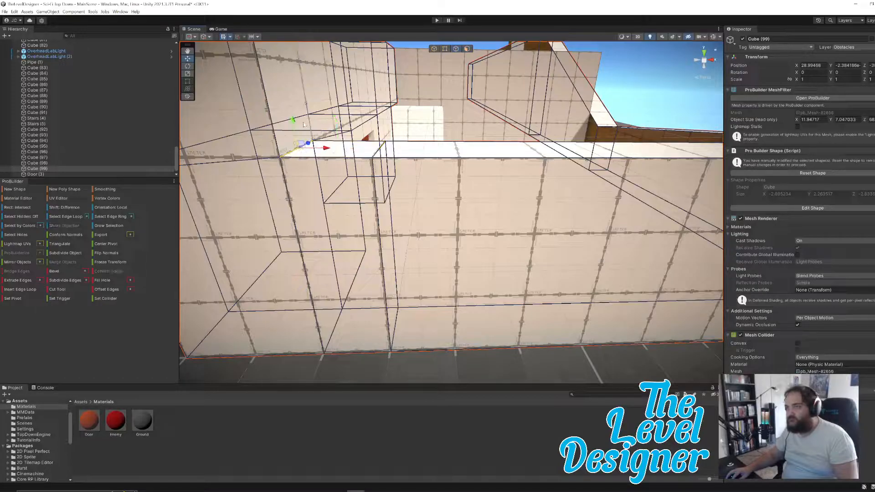
{"action": "left_click_drag", "start_coordinate": [292, 123], "coordinate": [303, 101]}
- Examine the low wall, its ramp to the tall section and the enclosed orange-door area from outside and above
{"action": "right_click_drag", "start_coordinate": [460, 151], "coordinate": [305, 130]}
{"action": "key", "text": "s"}
{"action": "key", "text": "e"}
{"action": "key", "text": "d"}
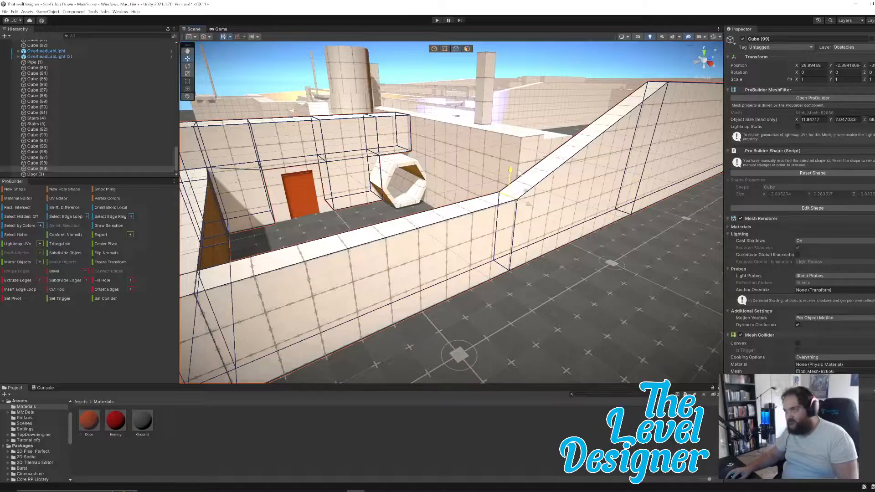
{"action": "key", "text": "a"}
{"action": "right_click_drag", "start_coordinate": [544, 211], "coordinate": [581, 273]}
{"action": "key", "text": "s"}
{"action": "key", "text": "w"}
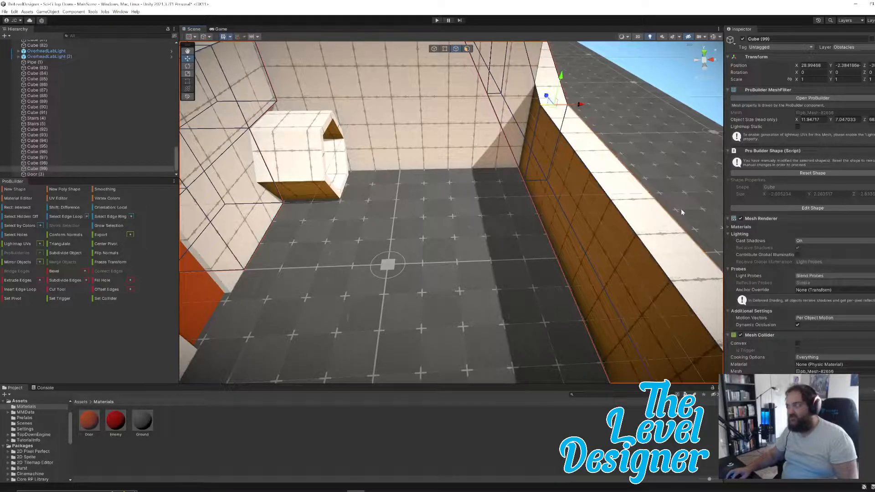
{"action": "key", "text": "s"}
{"action": "right_click_drag", "start_coordinate": [470, 234], "coordinate": [409, 228]}
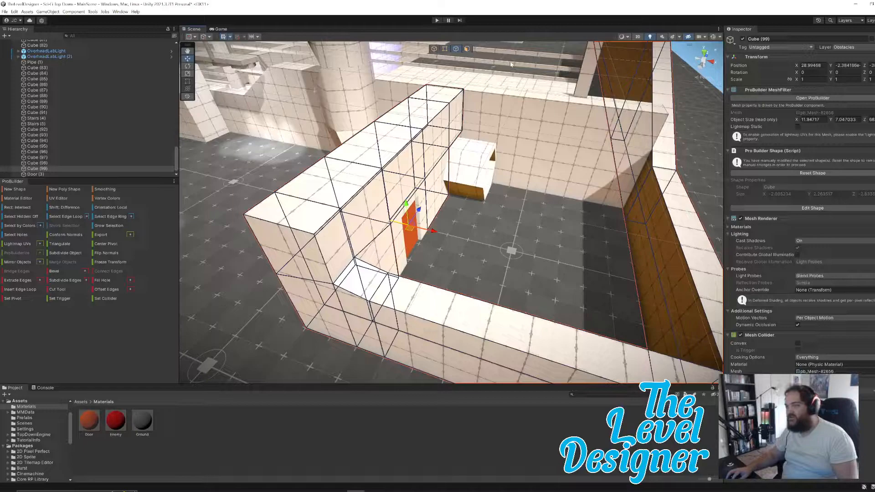
- Put the orange door block on the Obstacles layer and check the layers of the surrounding walls and the pipe
{"action": "left_click", "coordinate": [434, 49]}
{"action": "left_click", "coordinate": [411, 243]}
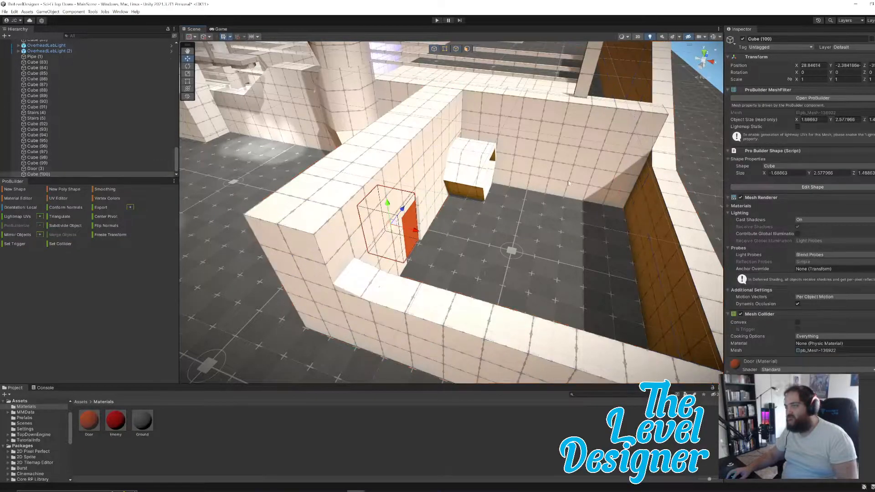
{"action": "left_click", "coordinate": [841, 47]}
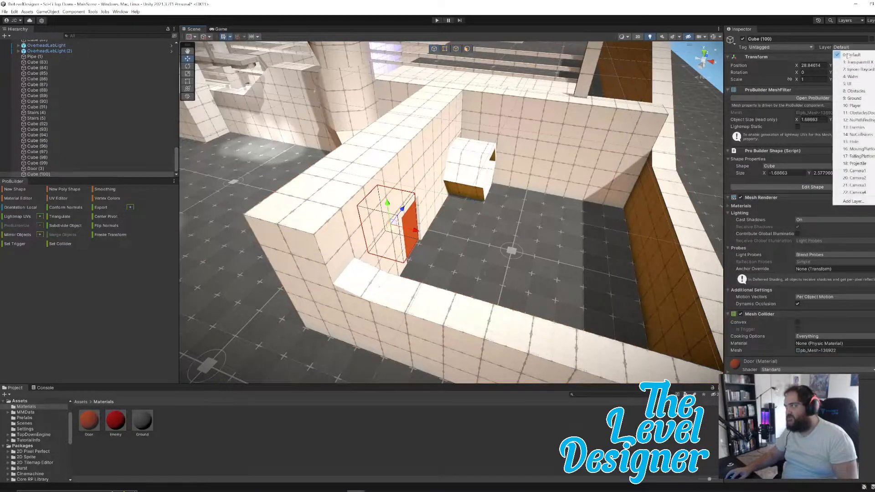
{"action": "left_click", "coordinate": [854, 91]}
{"action": "left_click", "coordinate": [348, 220]}
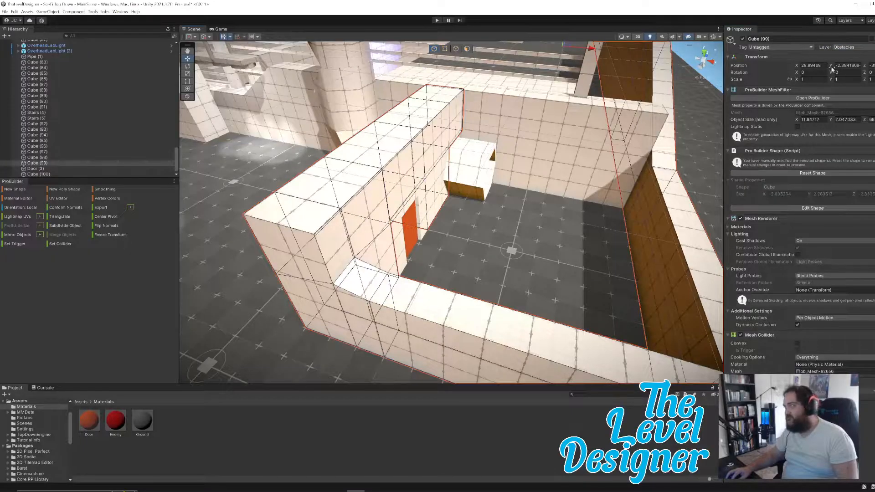
{"action": "right_click_drag", "start_coordinate": [644, 216], "coordinate": [564, 209]}
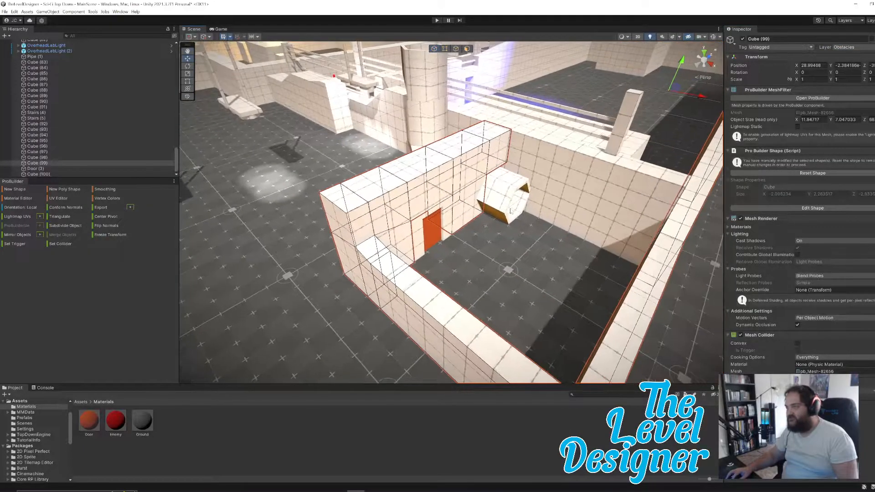
{"action": "left_click", "coordinate": [496, 203]}
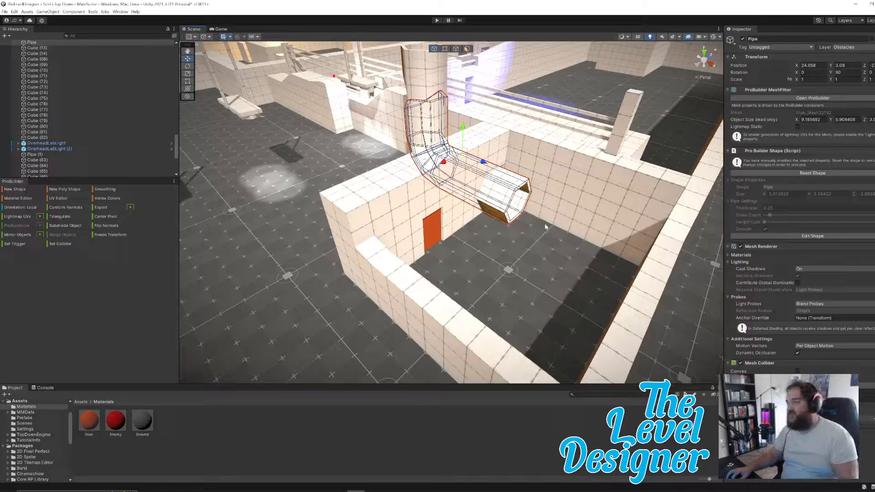
- Create a cube about 3 × 1 × 3 on the floor in the enclosure's far corner opposite the pipe
{"action": "left_click_drag", "start_coordinate": [513, 252], "coordinate": [588, 209], "text": "alt"}
{"action": "left_click", "coordinate": [618, 149]}
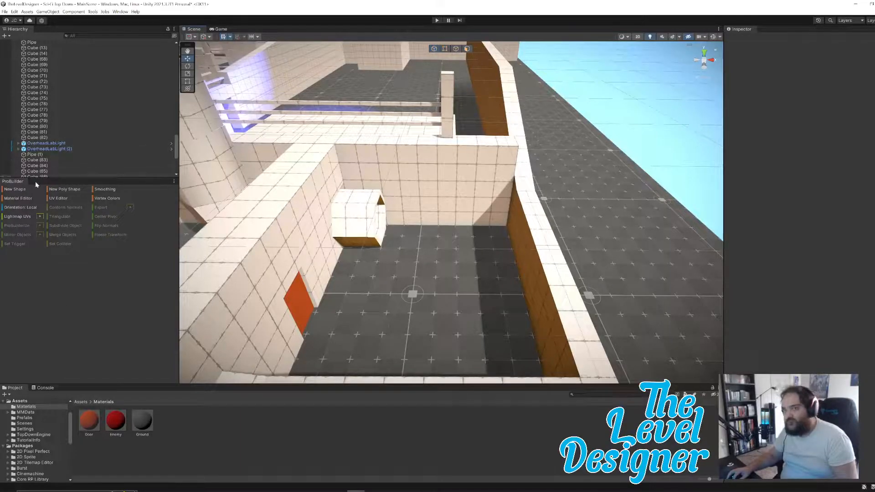
{"action": "left_click", "coordinate": [14, 189]}
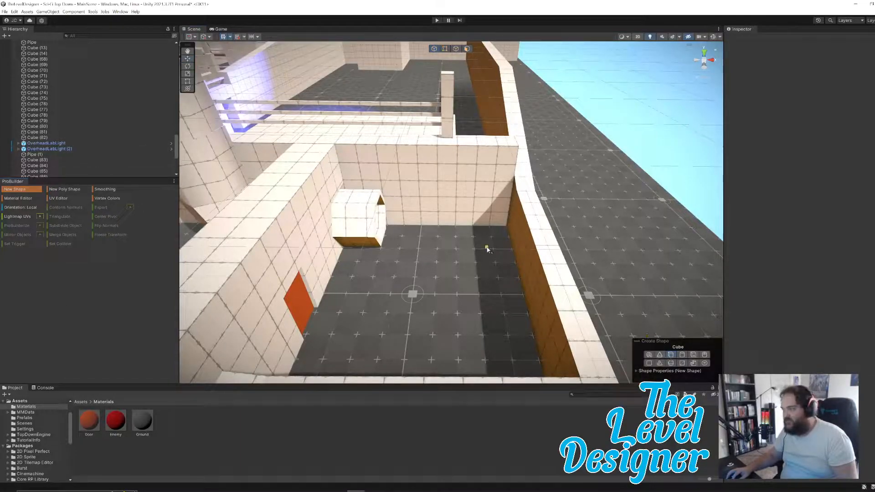
{"action": "key", "text": "w"}
{"action": "right_click_drag", "start_coordinate": [484, 274], "coordinate": [442, 224]}
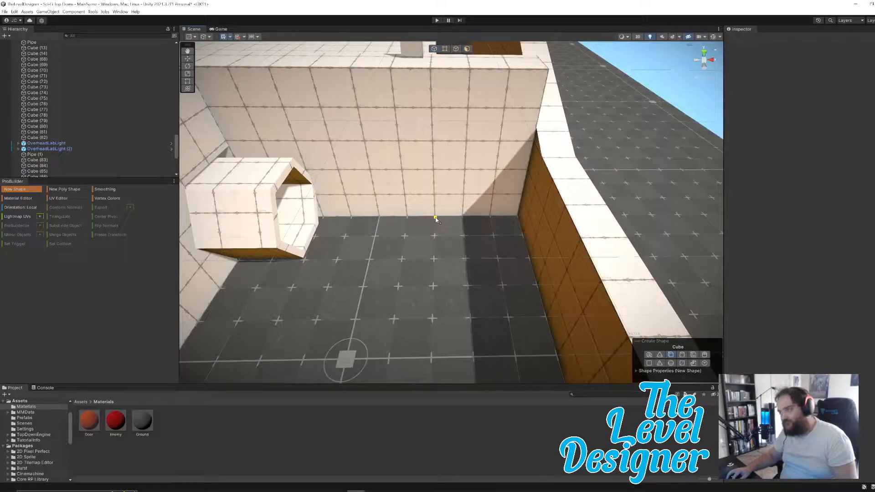
{"action": "left_click_drag", "start_coordinate": [472, 261], "coordinate": [537, 285]}
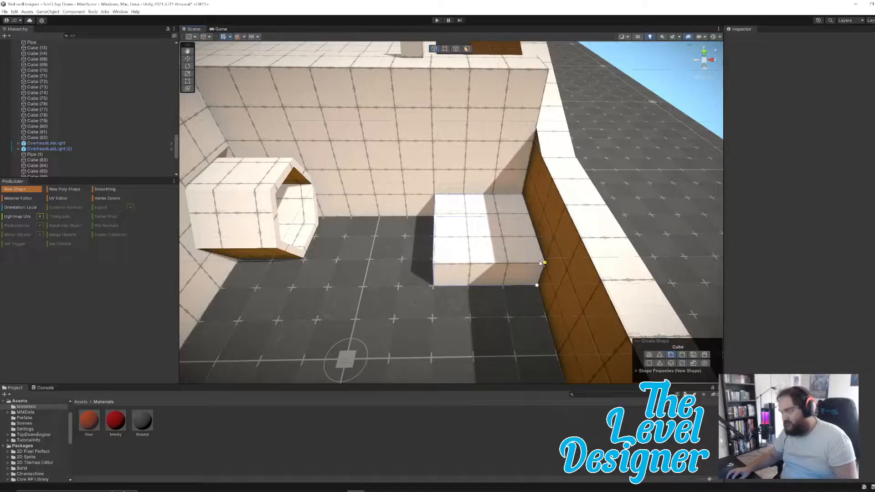
{"action": "left_click", "coordinate": [540, 263]}
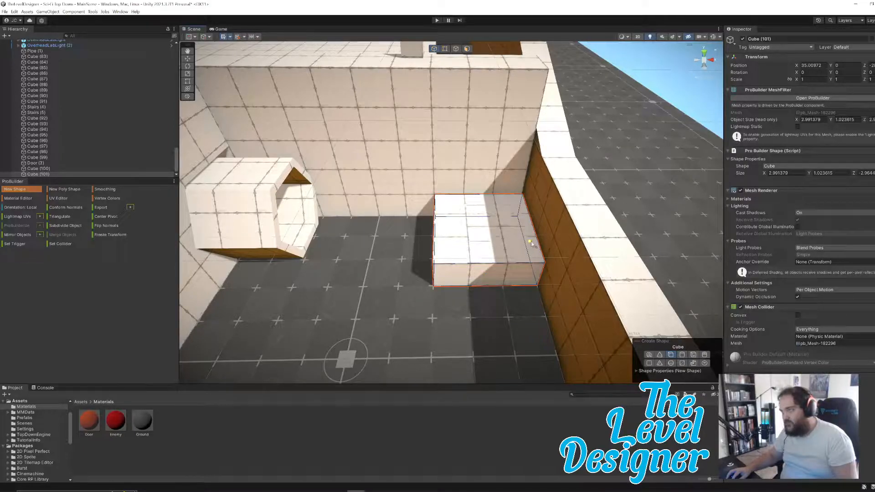
- Stack a smaller cube about 2 × 1 × 1.7 on top of the corner cube against the outer wall
{"action": "left_click_drag", "start_coordinate": [538, 245], "coordinate": [537, 244]}
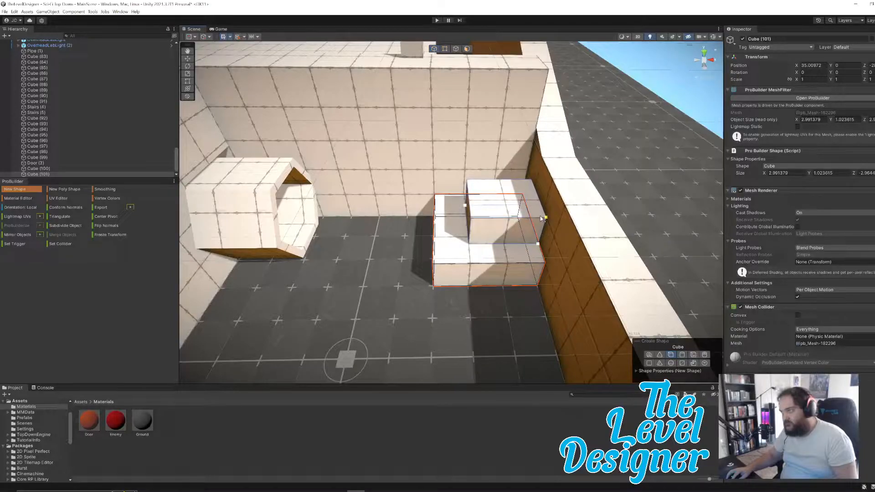
{"action": "left_click", "coordinate": [542, 219]}
{"action": "right_click_drag", "start_coordinate": [527, 232], "coordinate": [531, 209]}
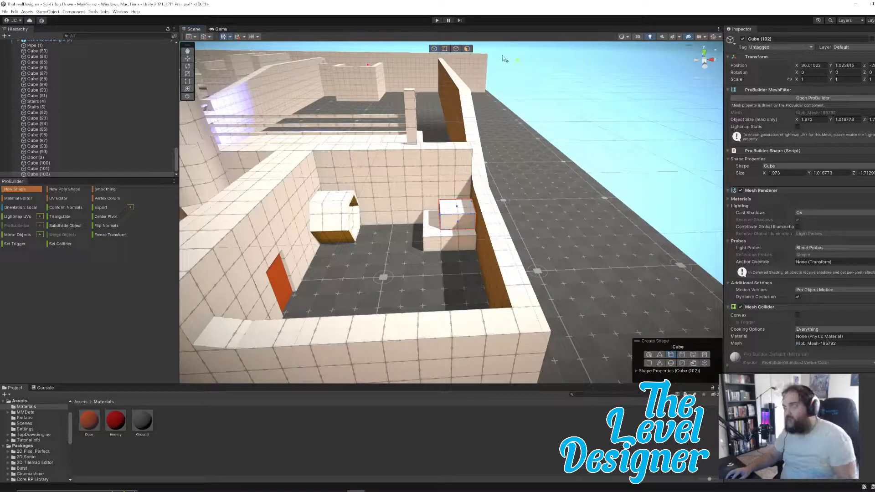
{"action": "left_click", "coordinate": [22, 189]}
- Duplicate the tall thin post beside the existing railing and move the copy across the level towards the orange-door enclosure
{"action": "right_click_drag", "start_coordinate": [424, 277], "coordinate": [308, 279]}
{"action": "left_click", "coordinate": [314, 267]}
{"action": "right_click_drag", "start_coordinate": [395, 276], "coordinate": [422, 283]}
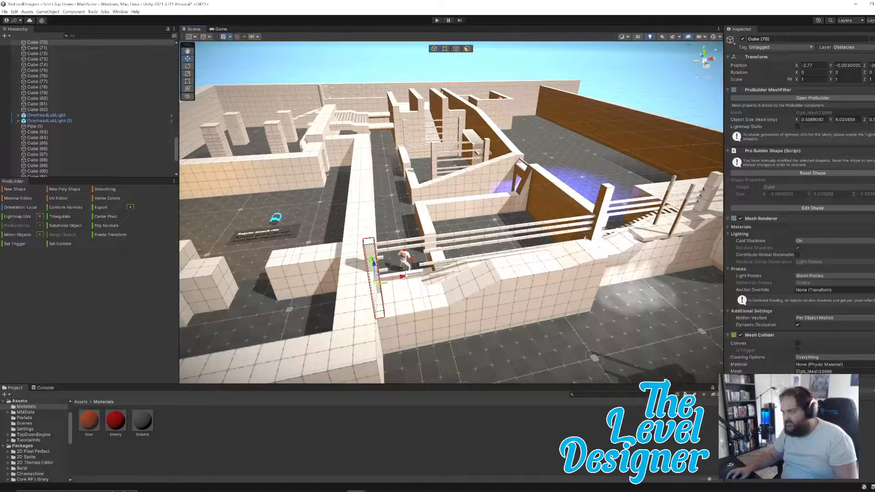
{"action": "right_click_drag", "start_coordinate": [486, 265], "coordinate": [376, 287]}
{"action": "key", "text": "ctrl+d"}
{"action": "left_click_drag", "start_coordinate": [462, 304], "coordinate": [700, 289]}
{"action": "right_click_drag", "start_coordinate": [586, 301], "coordinate": [286, 262]}
{"action": "left_click_drag", "start_coordinate": [287, 259], "coordinate": [663, 280]}
- Position the copied post on the outer corner where the enclosure's two low walls meet
{"action": "right_click_drag", "start_coordinate": [662, 277], "coordinate": [476, 355]}
{"action": "mouse_move", "coordinate": [453, 341]}
{"action": "left_mouse_down"}
{"action": "mouse_move", "coordinate": [462, 337]}
{"action": "mouse_move", "coordinate": [454, 336]}
{"action": "left_mouse_up"}
{"action": "right_click_drag", "start_coordinate": [454, 336], "coordinate": [513, 354]}
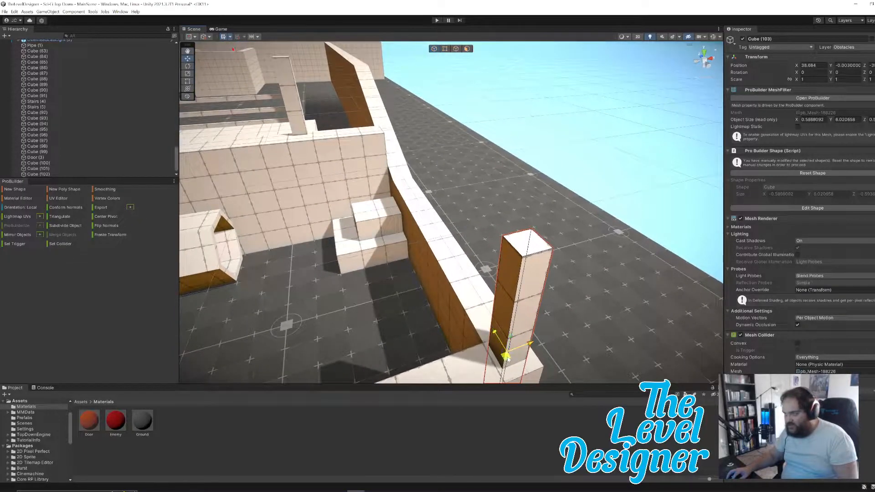
{"action": "left_click_drag", "start_coordinate": [506, 358], "coordinate": [504, 359]}
- Duplicate a thin horizontal rail from the existing railing and move the copy over to the orange-door enclosure
{"action": "right_click_drag", "start_coordinate": [510, 359], "coordinate": [343, 190]}
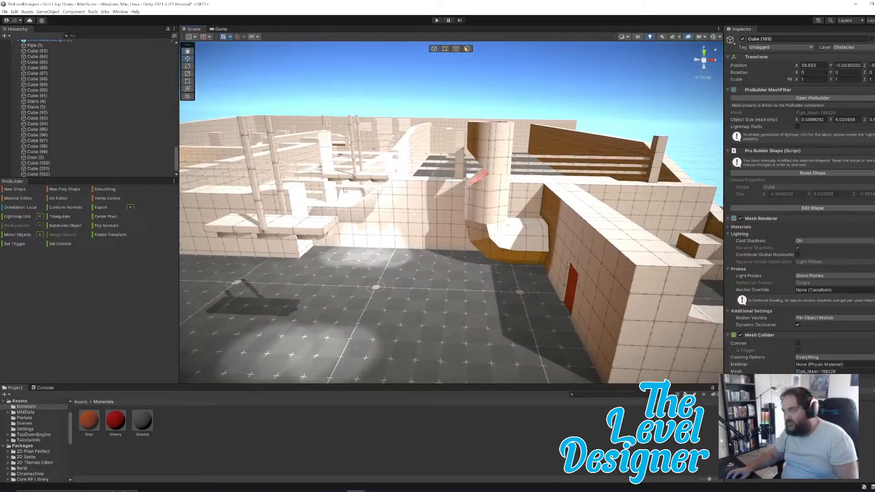
{"action": "left_click", "coordinate": [311, 183]}
{"action": "left_click", "coordinate": [301, 178]}
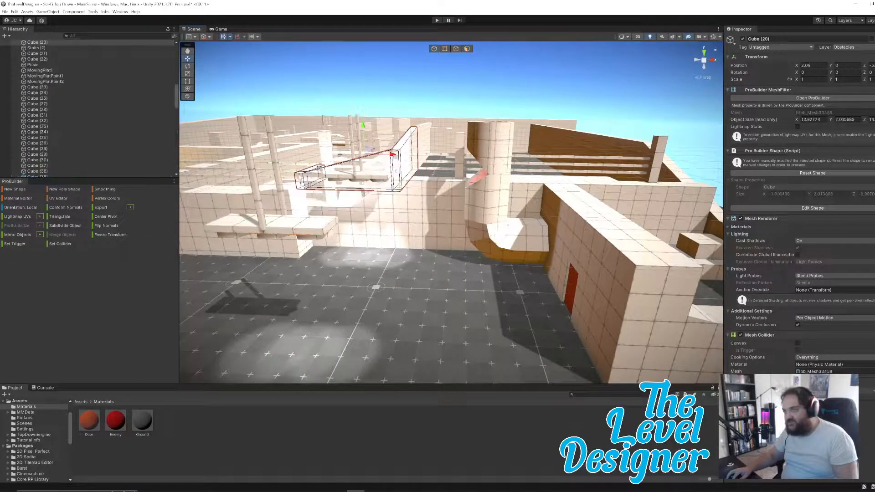
{"action": "left_click", "coordinate": [262, 180]}
{"action": "key", "text": "ctrl+d"}
{"action": "left_click_drag", "start_coordinate": [247, 181], "coordinate": [586, 309]}
{"action": "right_click_drag", "start_coordinate": [378, 333], "coordinate": [268, 235]}
{"action": "left_click_drag", "start_coordinate": [256, 233], "coordinate": [571, 209]}
- Place the copied rail lengthwise just above the low wall between the tall wall and the corner post
{"action": "right_click_drag", "start_coordinate": [520, 240], "coordinate": [513, 220]}
{"action": "left_click_drag", "start_coordinate": [514, 216], "coordinate": [534, 229]}
{"action": "right_click_drag", "start_coordinate": [534, 230], "coordinate": [467, 227]}
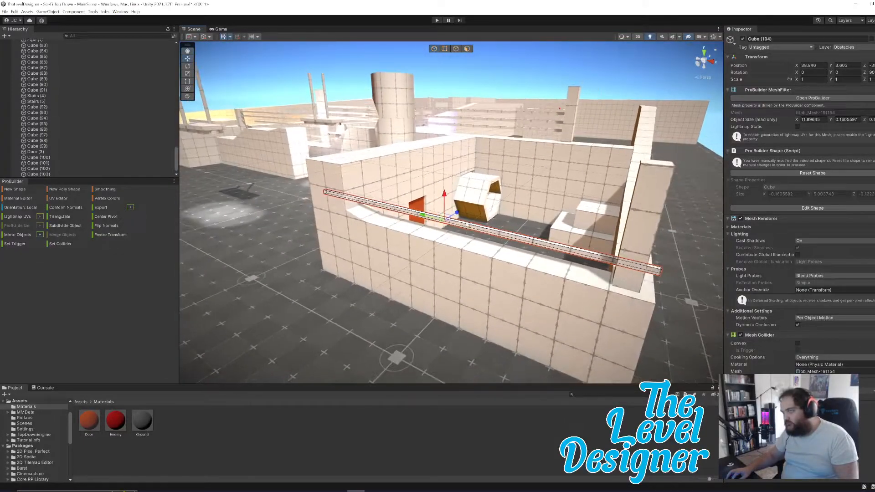
{"action": "left_click_drag", "start_coordinate": [464, 231], "coordinate": [468, 232]}
- Shorten the rail's overhanging end to the corner post and align the rail sideways with the post
{"action": "right_click_drag", "start_coordinate": [468, 232], "coordinate": [401, 287]}
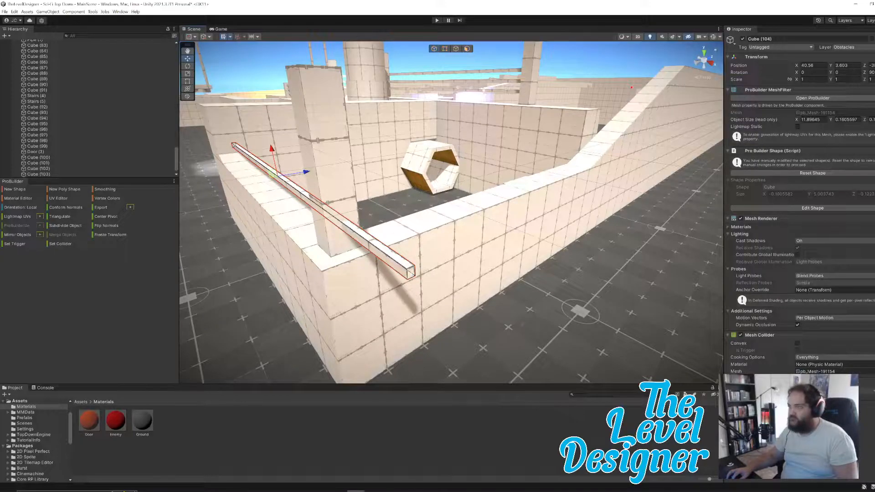
{"action": "left_click", "coordinate": [467, 49]}
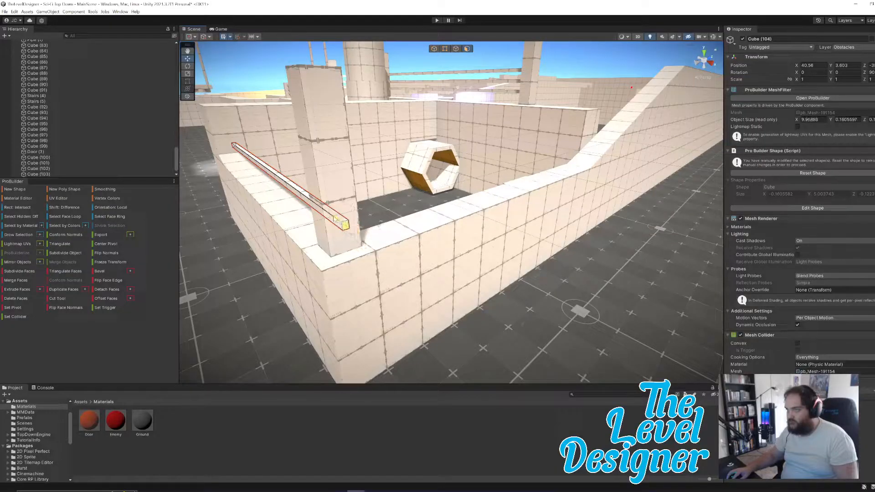
{"action": "left_click", "coordinate": [433, 49]}
{"action": "right_click_drag", "start_coordinate": [429, 159], "coordinate": [402, 182]}
{"action": "left_click_drag", "start_coordinate": [403, 171], "coordinate": [411, 169]}
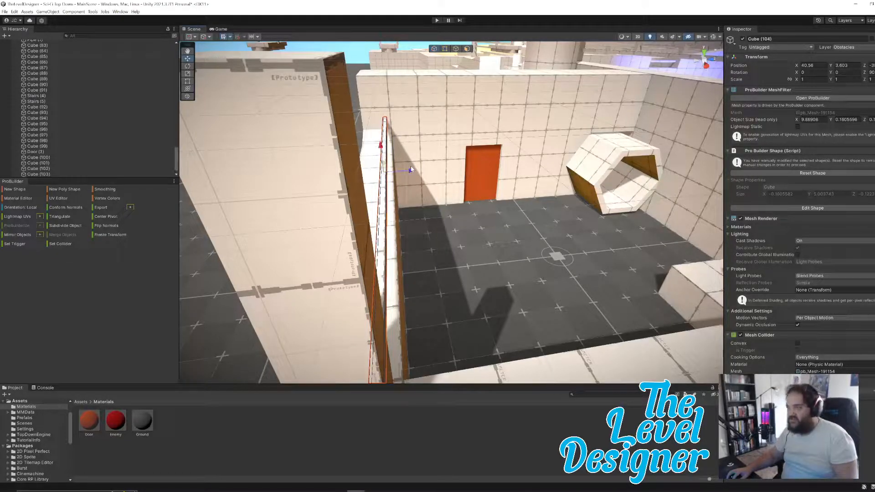
- Duplicate the rail and place the copy directly above the first at a Y position of 4.103
{"action": "key", "text": "d"}
{"action": "right_click_drag", "start_coordinate": [441, 200], "coordinate": [389, 199]}
{"action": "key", "text": "s"}
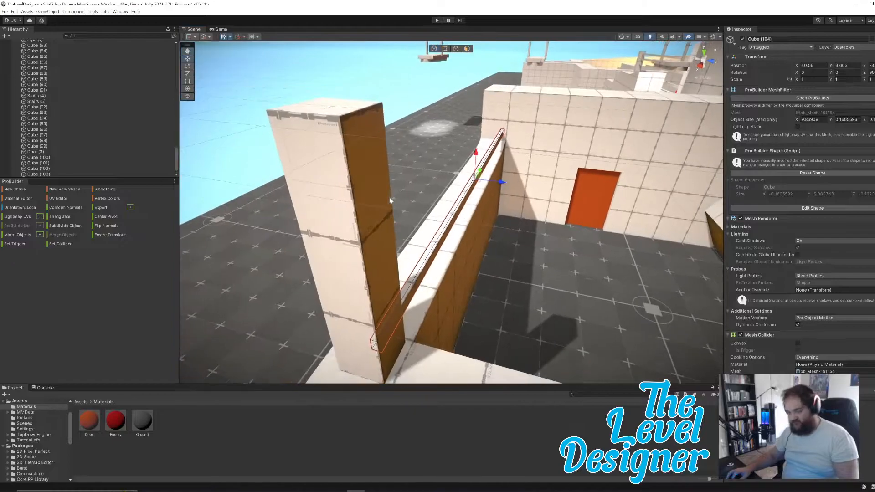
{"action": "key", "text": "d"}
{"action": "right_click_drag", "start_coordinate": [536, 224], "coordinate": [491, 242]}
{"action": "left_click_drag", "start_coordinate": [499, 240], "coordinate": [486, 204]}
{"action": "right_click_drag", "start_coordinate": [494, 214], "coordinate": [313, 231]}
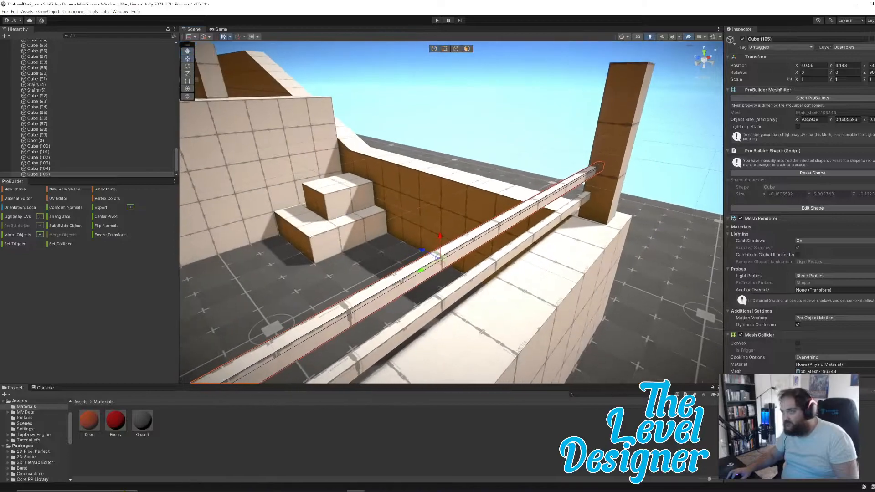
{"action": "left_click_drag", "start_coordinate": [441, 240], "coordinate": [441, 244]}
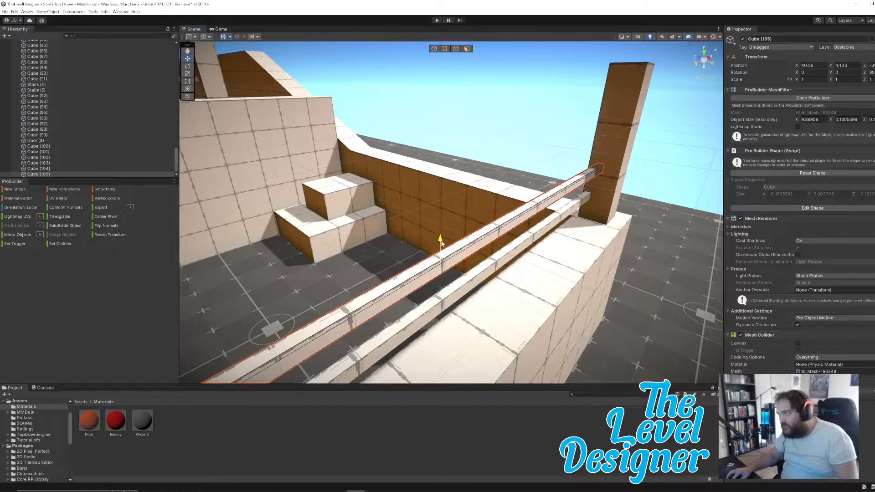
{"action": "mouse_move", "coordinate": [482, 256]}
{"action": "right_mouse_down"}
{"action": "mouse_move", "coordinate": [504, 254]}
{"action": "mouse_move", "coordinate": [484, 255]}
{"action": "right_mouse_up"}
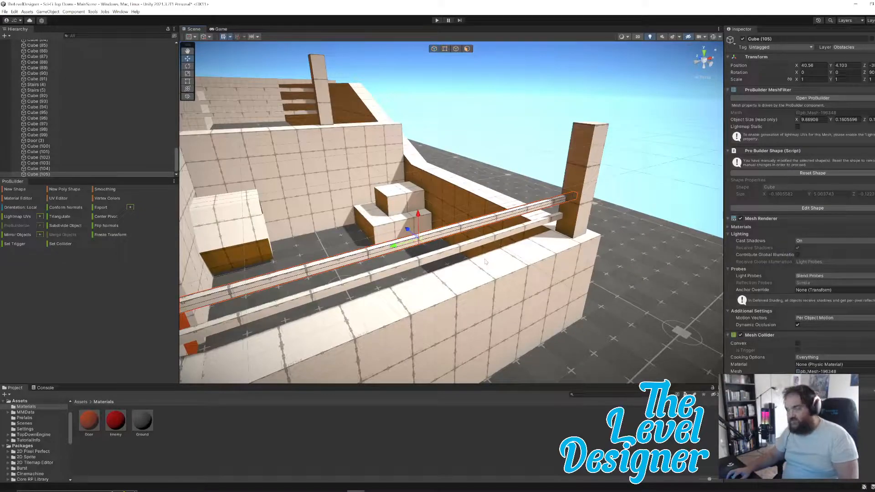
- Add a third rail above the other two at Y 5.074 and duplicate the corner post to the rails' tall-wall end at X 28.864
{"action": "left_click_drag", "start_coordinate": [417, 216], "coordinate": [418, 168]}
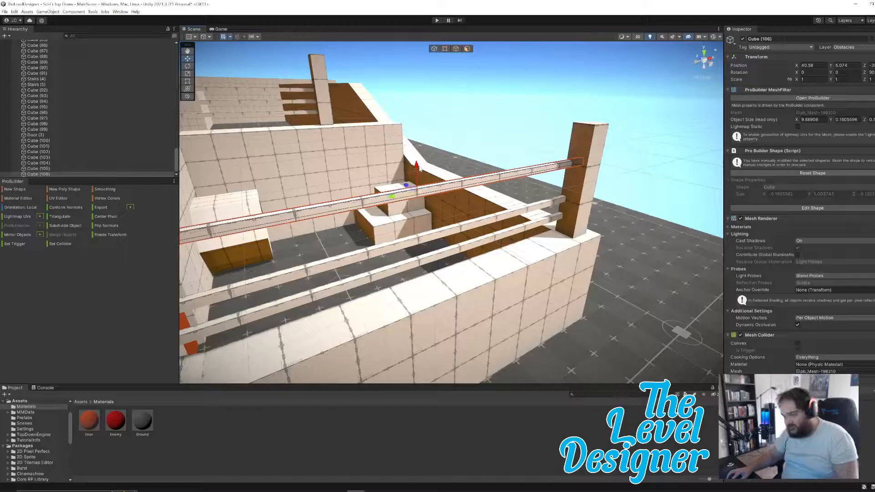
{"action": "right_click_drag", "start_coordinate": [588, 247], "coordinate": [598, 276]}
{"action": "left_click", "coordinate": [581, 120]}
{"action": "left_click", "coordinate": [676, 185]}
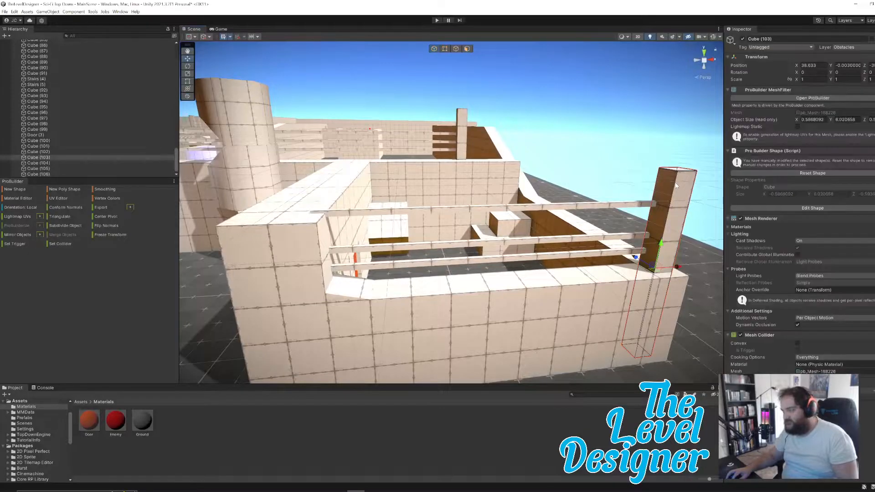
{"action": "key", "text": "ctrl+d"}
{"action": "left_click_drag", "start_coordinate": [678, 267], "coordinate": [343, 290]}
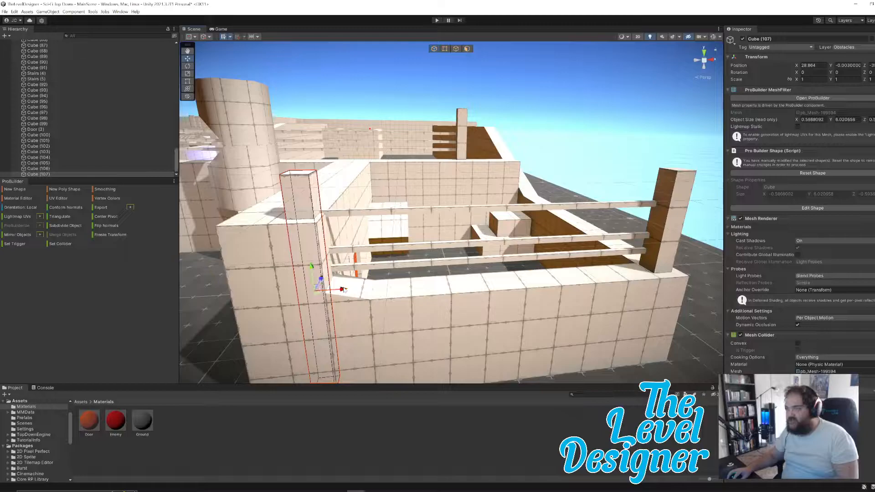
{"action": "left_click", "coordinate": [524, 122]}
- Duplicate the three new rails together with the corner post at their free end
{"action": "right_click_drag", "start_coordinate": [525, 123], "coordinate": [477, 164]}
{"action": "key", "text": "w"}
{"action": "key", "text": "a"}
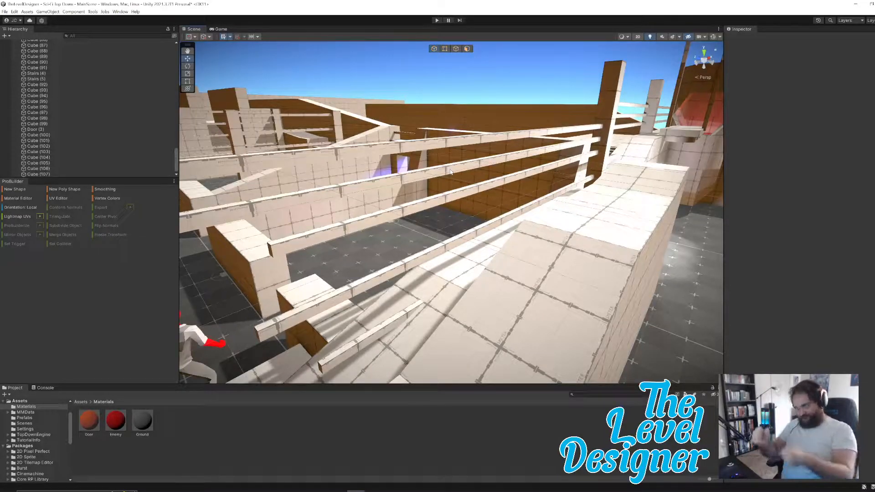
{"action": "right_click_drag", "start_coordinate": [458, 176], "coordinate": [485, 280]}
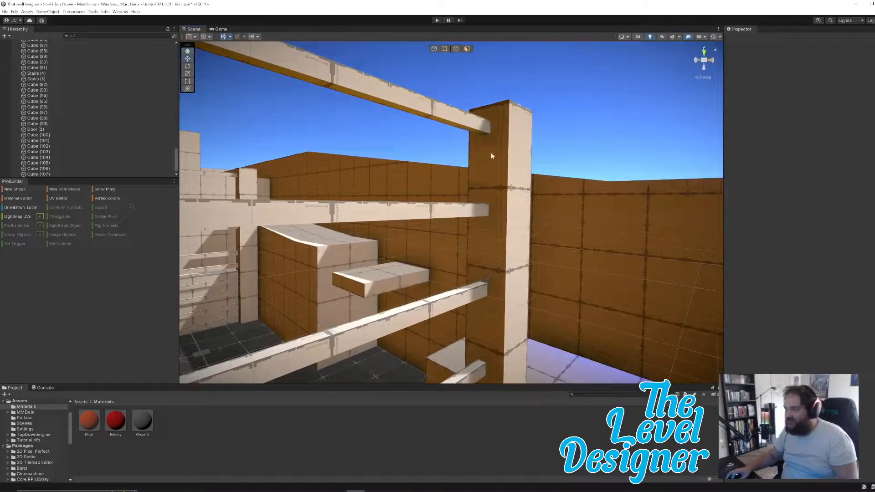
{"action": "right_click_drag", "start_coordinate": [483, 212], "coordinate": [408, 309]}
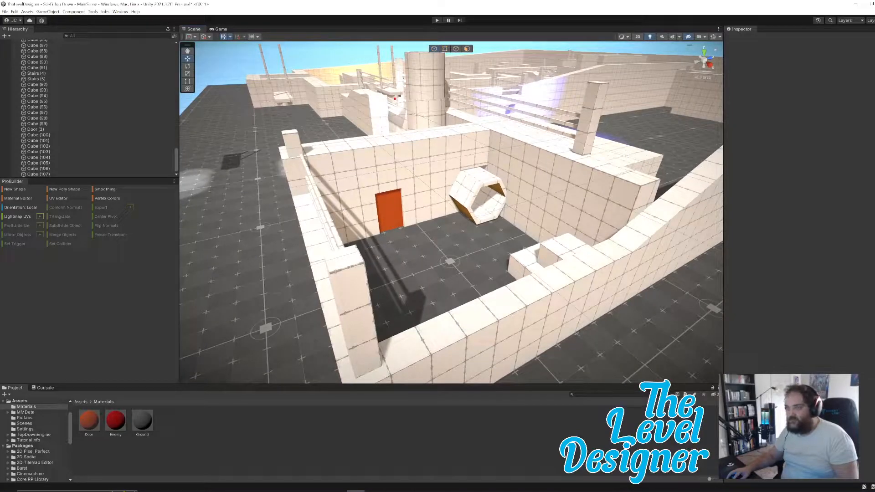
{"action": "left_click", "coordinate": [330, 219]}
{"action": "right_click_drag", "start_coordinate": [331, 219], "coordinate": [395, 267]}
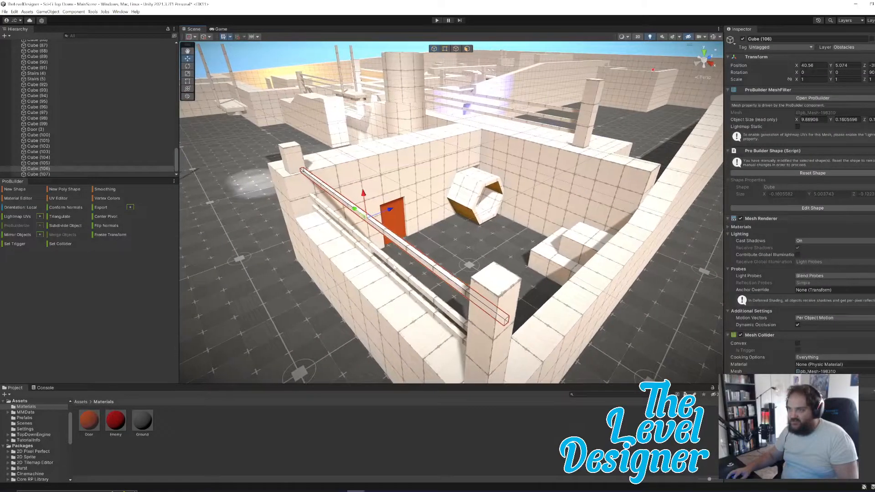
{"action": "left_click", "coordinate": [392, 274], "text": "shift"}
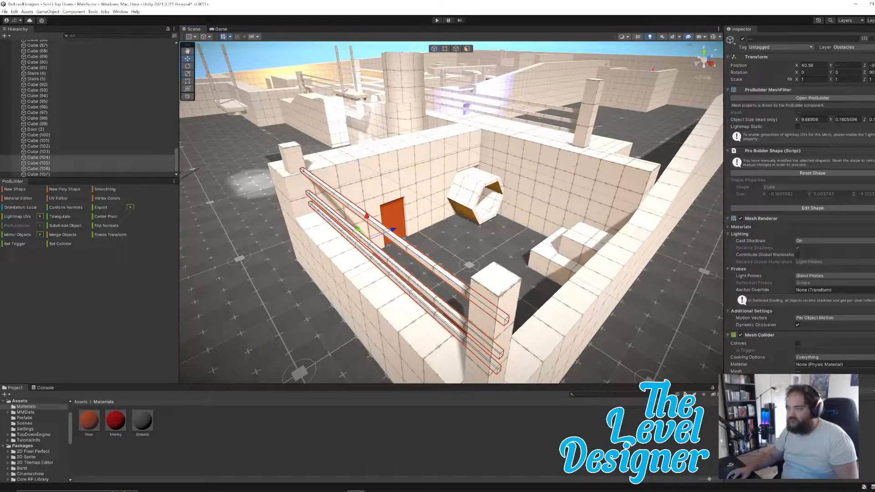
{"action": "key", "text": "ctrl+d"}
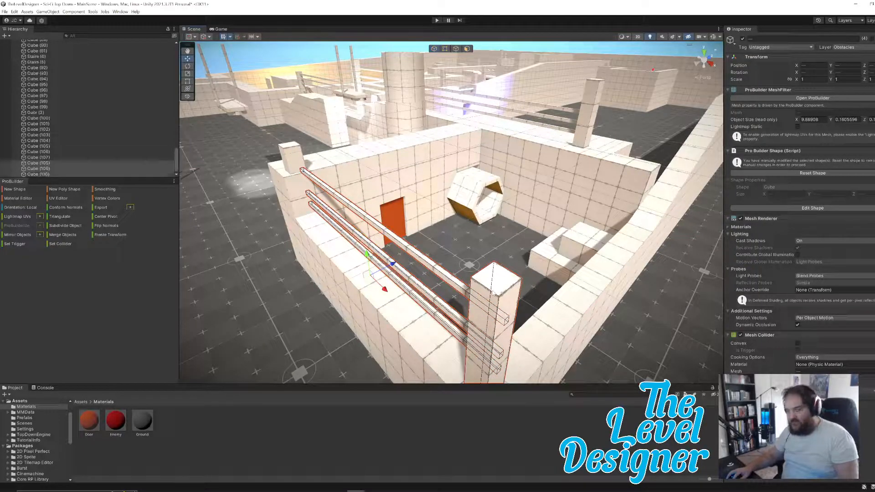
- Rotate the copied rails and post 90 degrees and line them up along the adjacent low wall
{"action": "left_click_drag", "start_coordinate": [377, 297], "coordinate": [471, 301]}
{"action": "left_click_drag", "start_coordinate": [373, 282], "coordinate": [484, 292]}
{"action": "right_click_drag", "start_coordinate": [485, 292], "coordinate": [576, 273]}
{"action": "right_click_drag", "start_coordinate": [616, 288], "coordinate": [527, 305]}
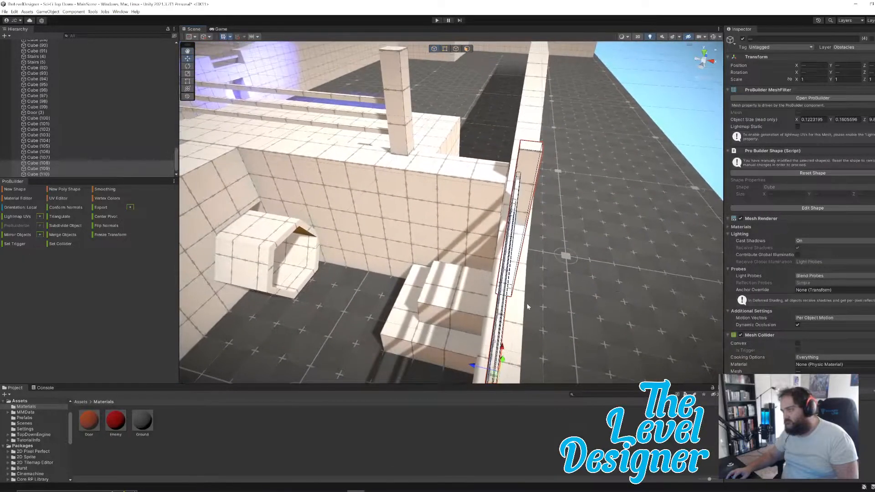
{"action": "left_click_drag", "start_coordinate": [473, 365], "coordinate": [462, 364]}
{"action": "right_click_drag", "start_coordinate": [549, 306], "coordinate": [435, 315]}
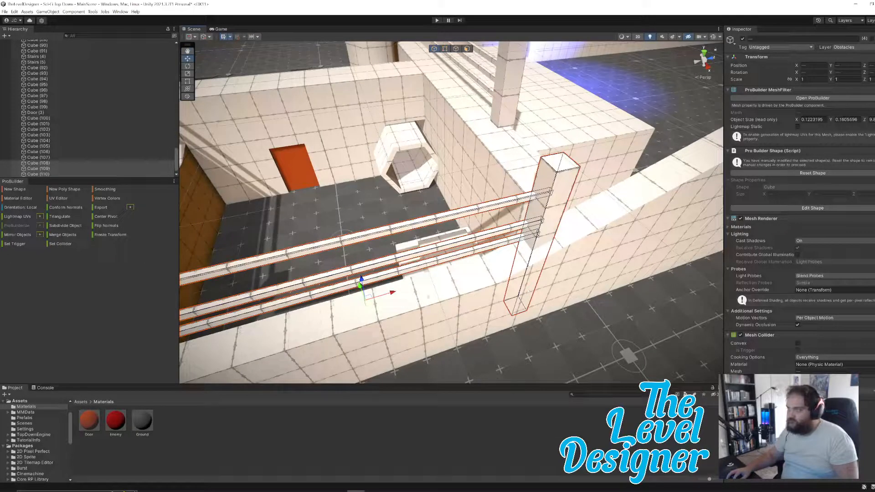
- Move only the three copied rails along the adjacent wall until their ends meet the original corner post
{"action": "right_click_drag", "start_coordinate": [518, 293], "coordinate": [540, 255]}
{"action": "left_click", "coordinate": [535, 184]}
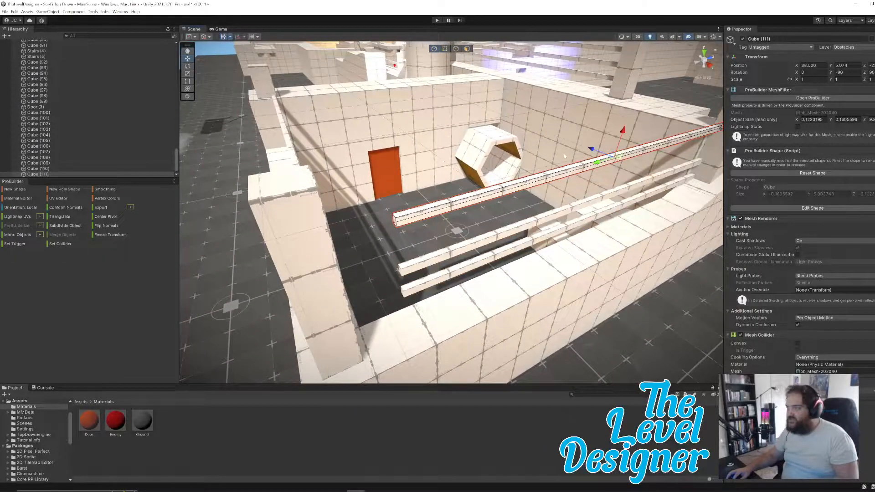
{"action": "left_click", "coordinate": [533, 222], "text": "shift"}
{"action": "left_click", "coordinate": [531, 241], "text": "shift"}
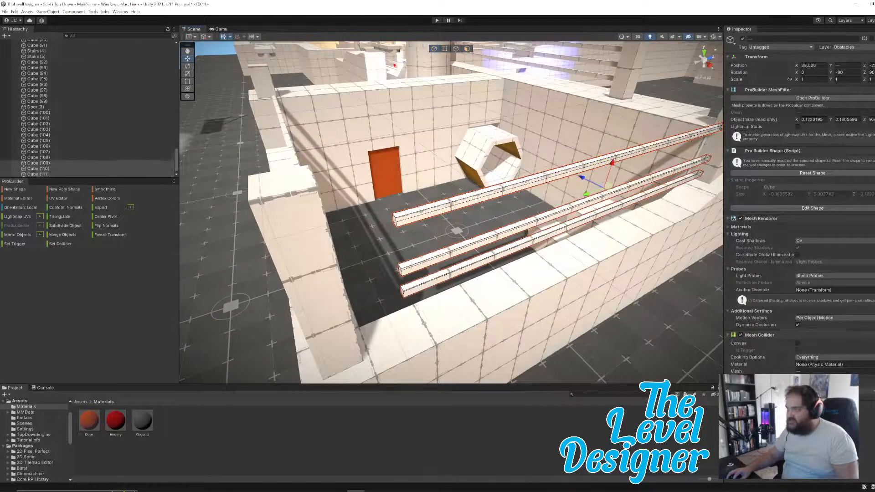
{"action": "left_click_drag", "start_coordinate": [583, 179], "coordinate": [543, 208]}
{"action": "right_click_drag", "start_coordinate": [543, 208], "coordinate": [563, 193]}
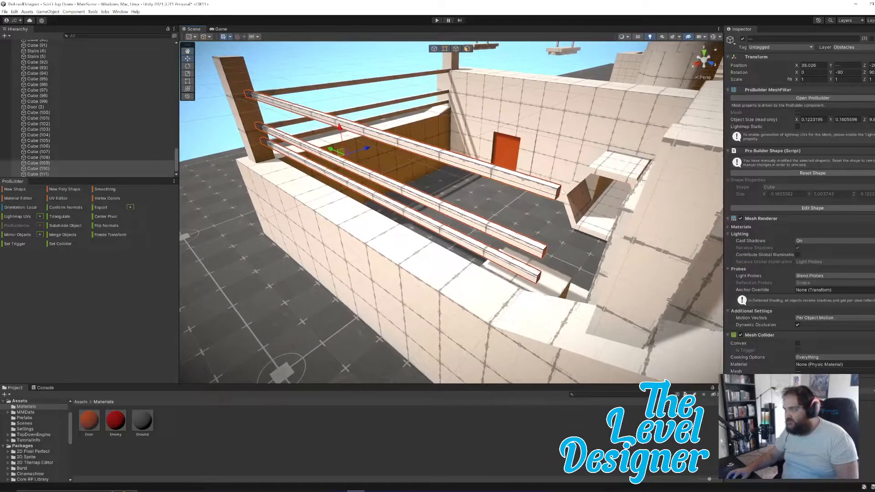
- Shorten the three rails together by pulling their free end faces back toward the corner post
{"action": "left_click", "coordinate": [557, 195]}
{"action": "left_click", "coordinate": [467, 49]}
{"action": "left_click", "coordinate": [557, 192]}
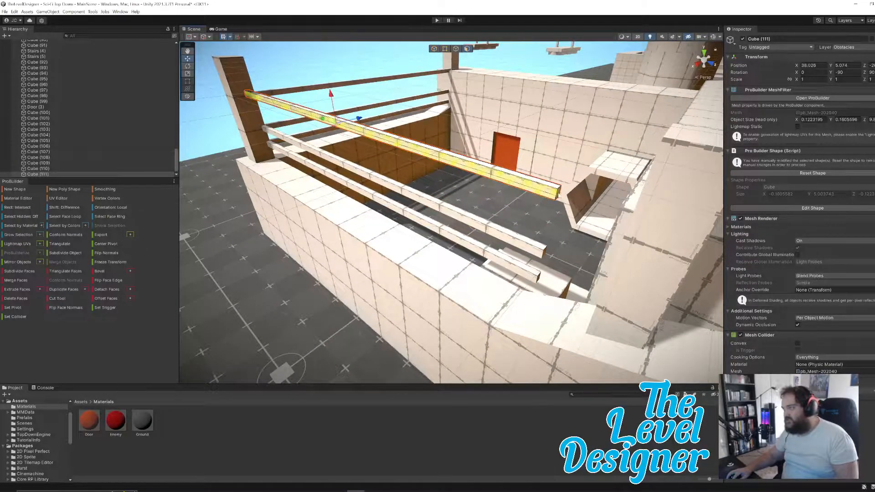
{"action": "left_click", "coordinate": [545, 252], "text": "shift"}
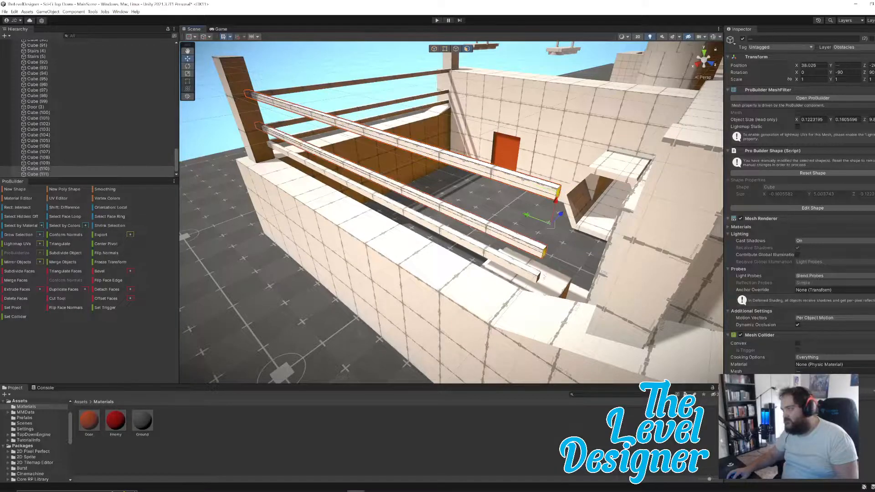
{"action": "left_click", "coordinate": [539, 277], "text": "shift"}
{"action": "left_click_drag", "start_coordinate": [520, 231], "coordinate": [429, 196]}
{"action": "right_click_drag", "start_coordinate": [430, 196], "coordinate": [567, 245]}
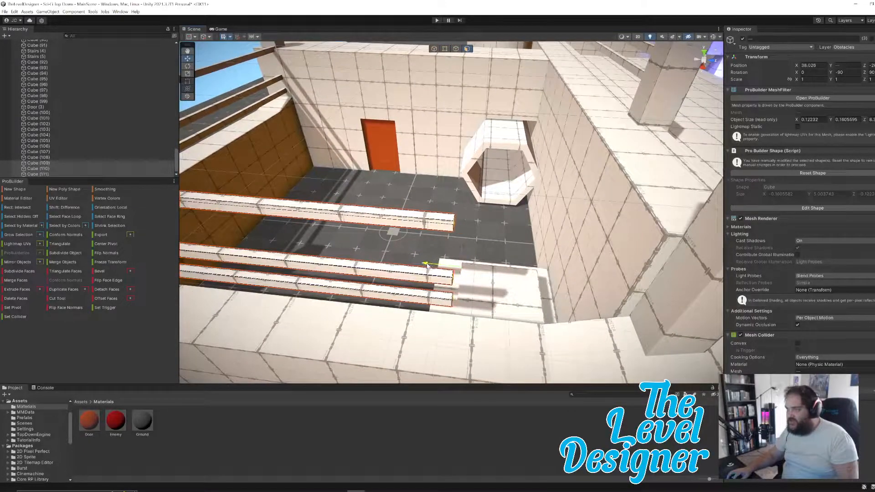
{"action": "right_click_drag", "start_coordinate": [494, 273], "coordinate": [450, 269]}
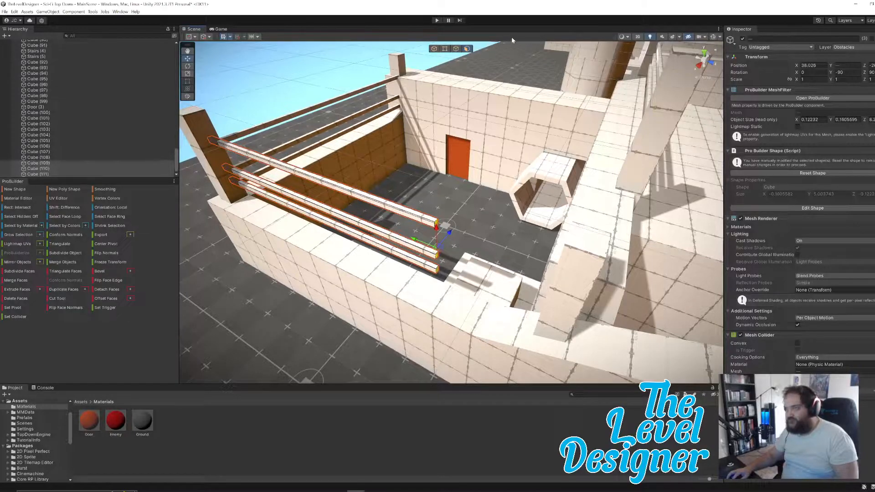
- Duplicate the three shortened rails and slide the copies along the same wall to the post at its far end
{"action": "left_click", "coordinate": [433, 49]}
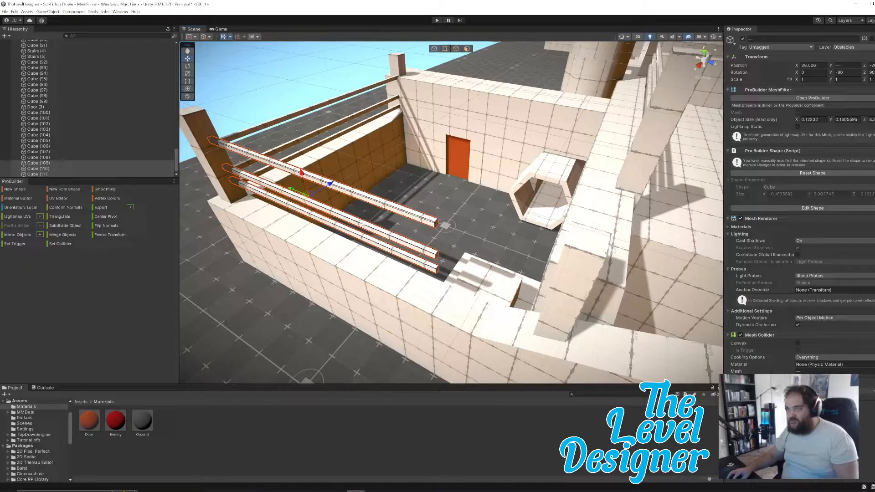
{"action": "key", "text": "ctrl+d"}
{"action": "left_click_drag", "start_coordinate": [294, 191], "coordinate": [739, 339]}
{"action": "right_click_drag", "start_coordinate": [678, 343], "coordinate": [452, 328]}
- Shorten the three copied rails into stubs at the far post by moving their end faces, leaving a gap in the railing
{"action": "left_click", "coordinate": [467, 48]}
{"action": "left_click", "coordinate": [462, 245]}
{"action": "left_click", "coordinate": [453, 311], "text": "shift"}
{"action": "left_click", "coordinate": [453, 342], "text": "shift"}
{"action": "left_click_drag", "start_coordinate": [453, 341], "coordinate": [453, 69], "text": "alt"}
{"action": "right_click_drag", "start_coordinate": [465, 111], "coordinate": [355, 64]}
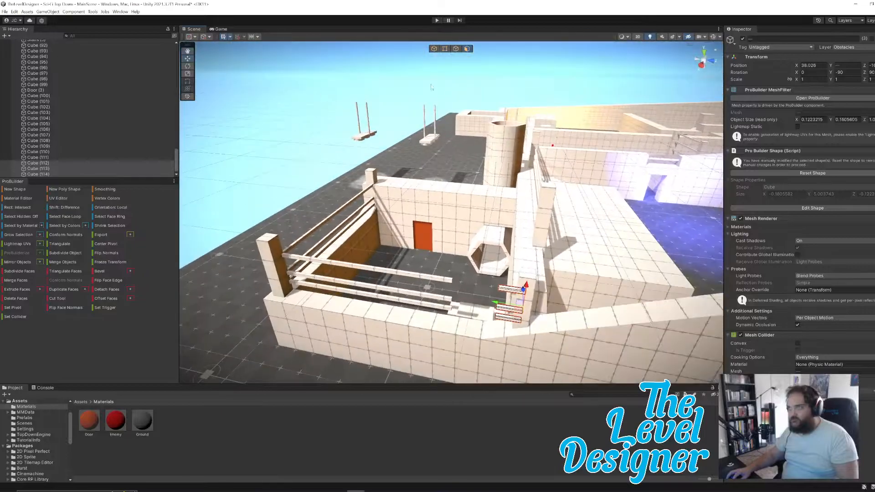
{"action": "left_click", "coordinate": [355, 64]}
{"action": "right_click_drag", "start_coordinate": [476, 248], "coordinate": [371, 256]}
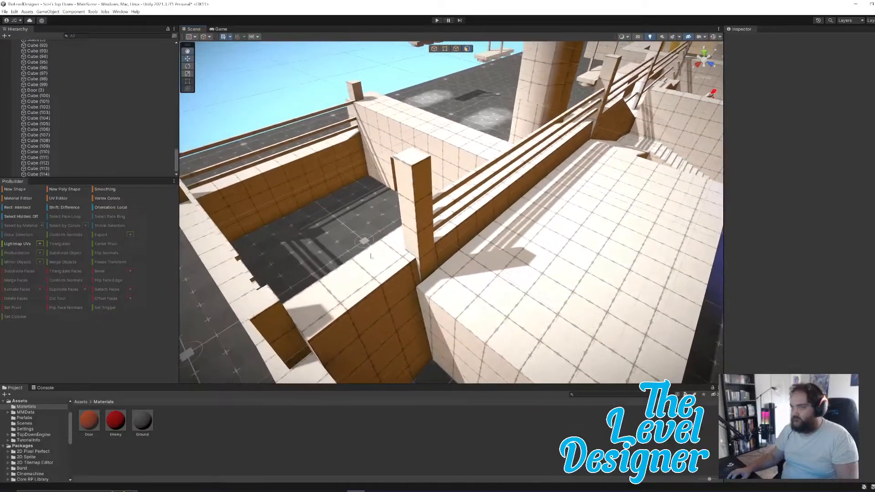
- Duplicate the post at the end of the long existing railing and move the copy onward to the outer low wall
{"action": "left_click", "coordinate": [462, 186]}
{"action": "right_click_drag", "start_coordinate": [442, 213], "coordinate": [417, 195]}
{"action": "left_click", "coordinate": [443, 183]}
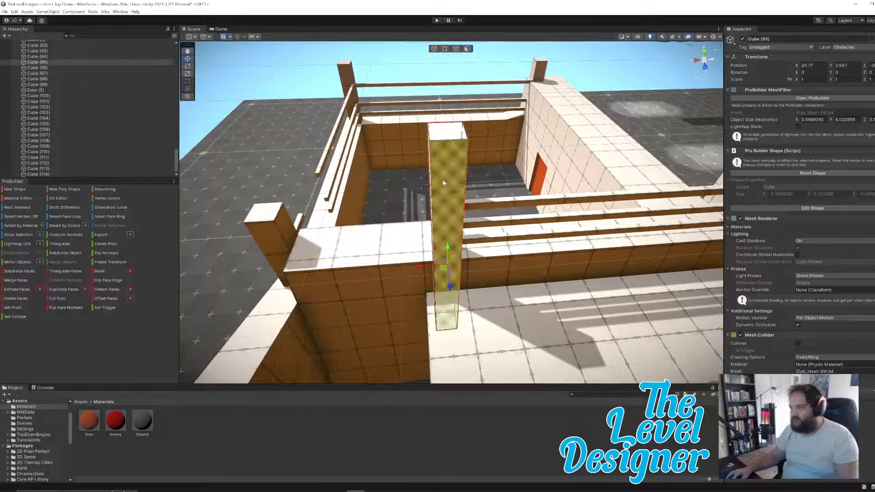
{"action": "middle_click_drag", "start_coordinate": [467, 194], "coordinate": [563, 236]}
{"action": "scroll", "coordinate": [563, 235], "scroll_direction": "down", "scroll_amount": 3}
{"action": "key", "text": "ctrl+d"}
{"action": "left_click", "coordinate": [434, 49]}
{"action": "left_click_drag", "start_coordinate": [486, 242], "coordinate": [587, 261]}
{"action": "mouse_move", "coordinate": [587, 261]}
{"action": "right_mouse_down"}
{"action": "mouse_move", "coordinate": [624, 259]}
{"action": "mouse_move", "coordinate": [600, 265]}
{"action": "right_mouse_up"}
- Extend the end faces of the long railing's three rails so they reach the new post at the outer wall
{"action": "right_click_drag", "start_coordinate": [640, 245], "coordinate": [556, 230]}
{"action": "left_click", "coordinate": [557, 230]}
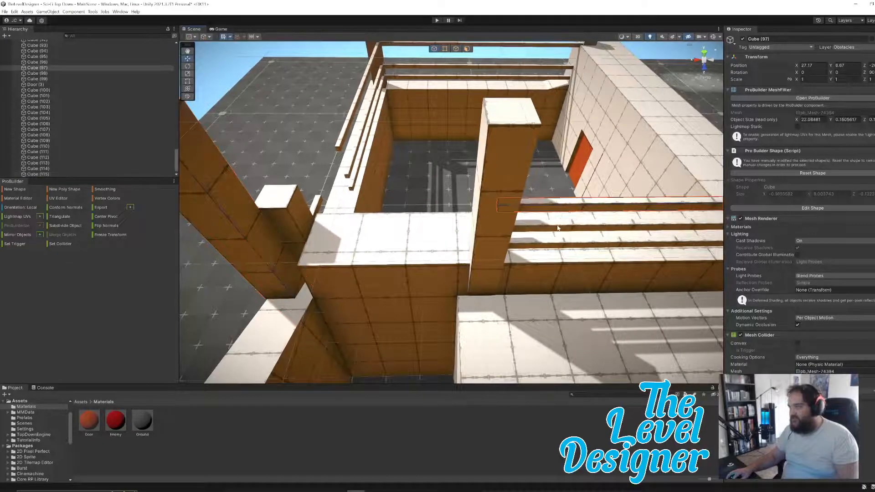
{"action": "left_click", "coordinate": [551, 245], "text": "shift"}
{"action": "left_click", "coordinate": [466, 49]}
{"action": "right_click_drag", "start_coordinate": [515, 200], "coordinate": [524, 151]}
{"action": "left_click", "coordinate": [510, 144]}
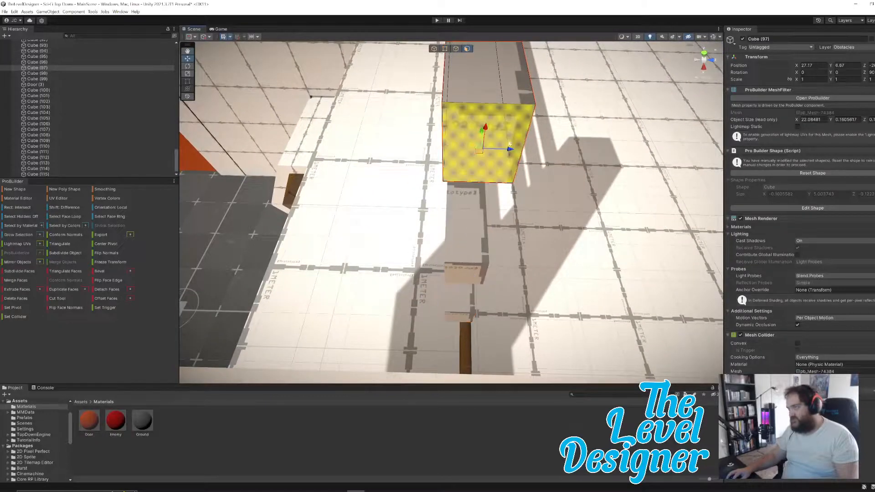
{"action": "left_click", "coordinate": [473, 275], "text": "shift"}
{"action": "left_click", "coordinate": [470, 319], "text": "shift"}
{"action": "right_click_drag", "start_coordinate": [470, 319], "coordinate": [504, 193]}
{"action": "left_click_drag", "start_coordinate": [505, 193], "coordinate": [328, 207]}
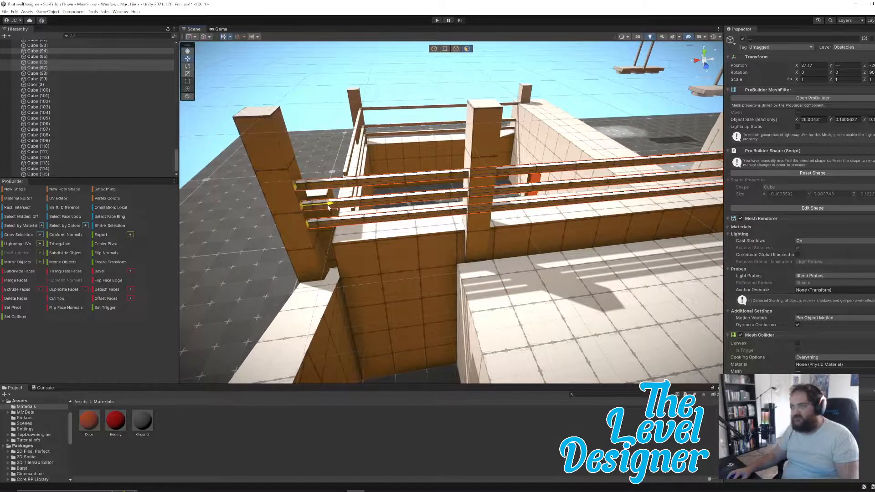
{"action": "left_click", "coordinate": [346, 73]}
- Move the long railing's middle post back along the rails to X 28.8, where the orange-door wall meets the railing
{"action": "right_click_drag", "start_coordinate": [346, 73], "coordinate": [611, 223]}
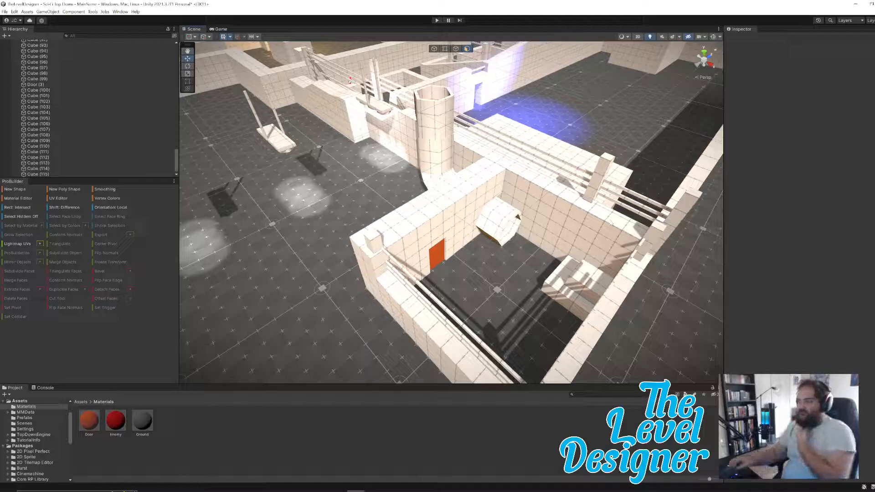
{"action": "left_click", "coordinate": [603, 169]}
{"action": "right_click_drag", "start_coordinate": [603, 170], "coordinate": [692, 180]}
{"action": "left_click", "coordinate": [434, 49]}
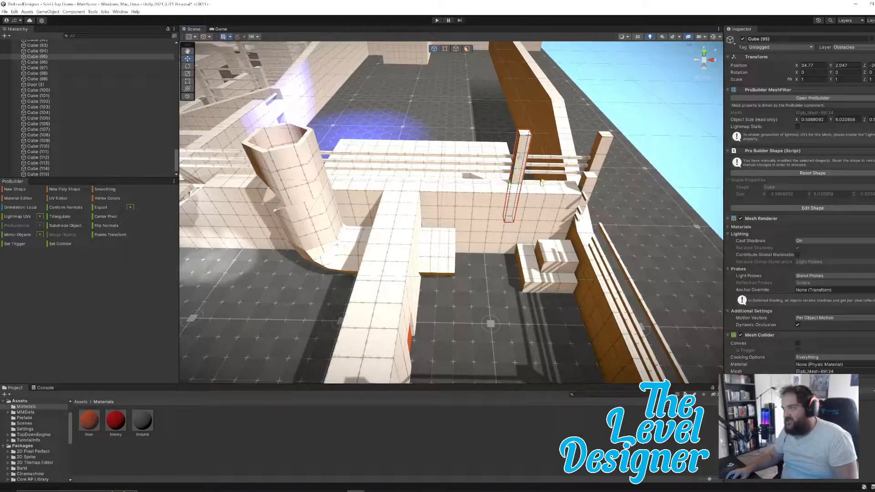
{"action": "left_click_drag", "start_coordinate": [542, 182], "coordinate": [448, 183]}
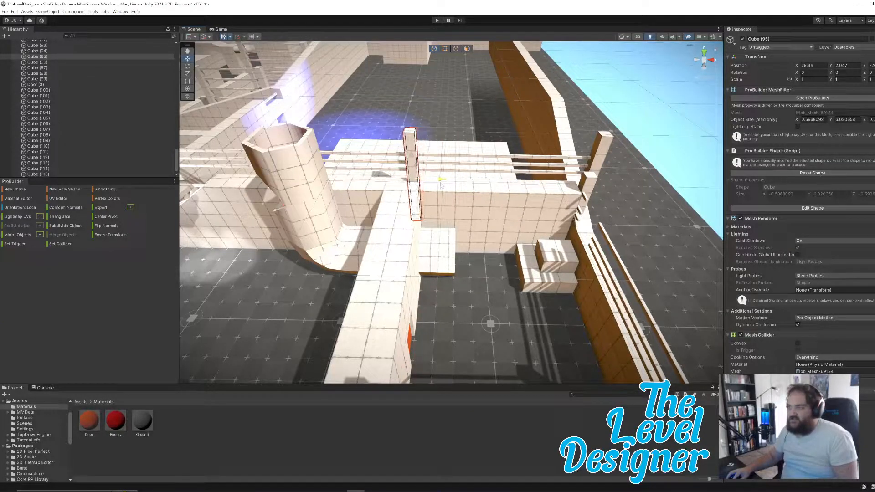
{"action": "scroll", "coordinate": [598, 136], "scroll_direction": "down", "scroll_amount": 10}
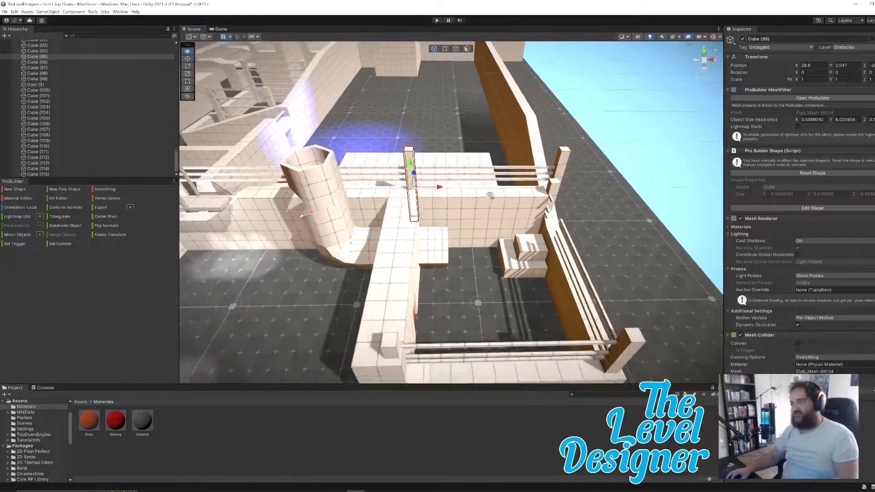
- Examine the orange-door enclosure's posts, railings and walls and the surrounding level from several angles
{"action": "left_click", "coordinate": [598, 135]}
{"action": "right_click_drag", "start_coordinate": [547, 197], "coordinate": [522, 181]}
{"action": "key", "text": "w"}
{"action": "key", "text": "s"}
{"action": "key", "text": "w"}
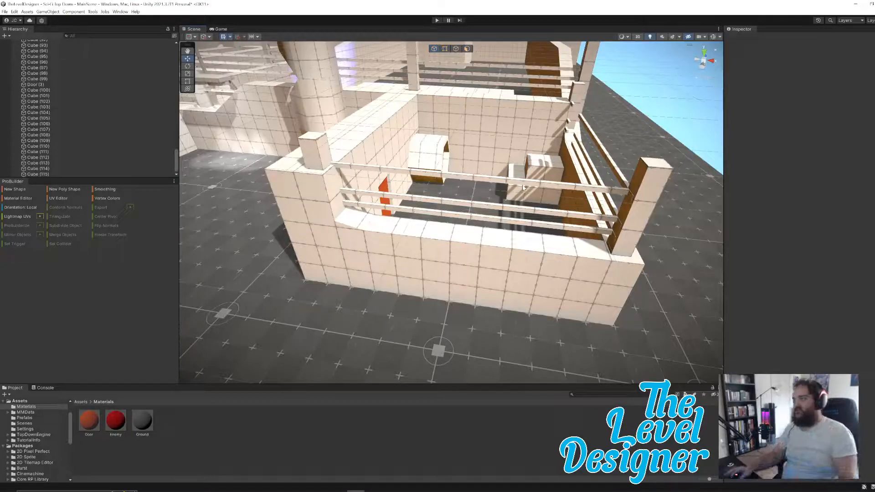
{"action": "left_click_drag", "start_coordinate": [632, 196], "coordinate": [550, 241], "text": "alt"}
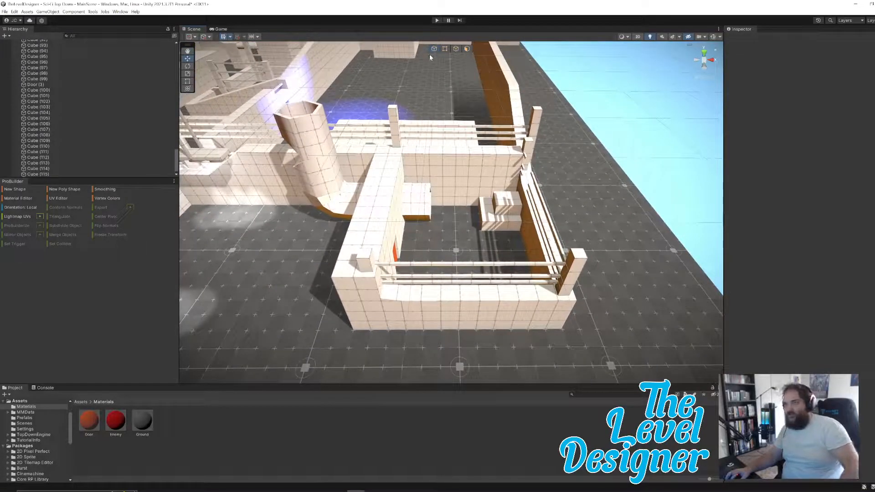
{"action": "left_click_drag", "start_coordinate": [568, 252], "coordinate": [263, 93], "text": "alt"}
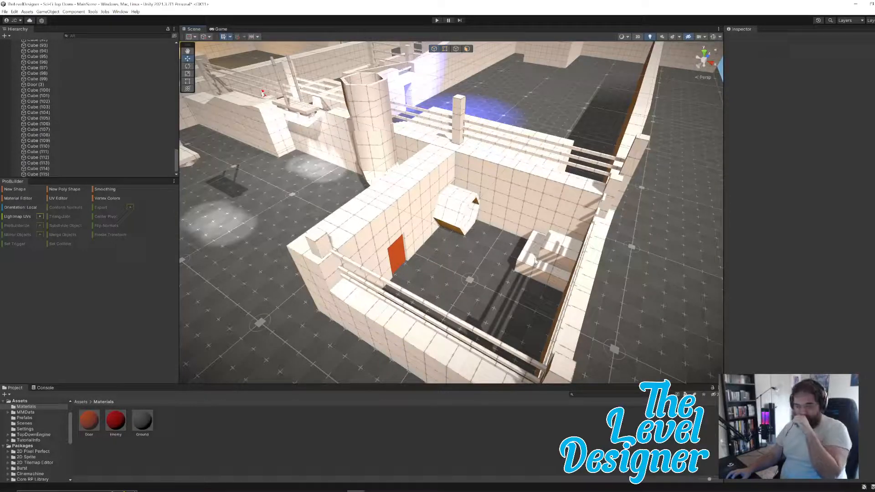
{"action": "right_click_drag", "start_coordinate": [579, 271], "coordinate": [584, 248]}
{"action": "key", "text": "w"}
{"action": "key", "text": "s"}
{"action": "key", "text": "w"}
{"action": "key", "text": "s"}
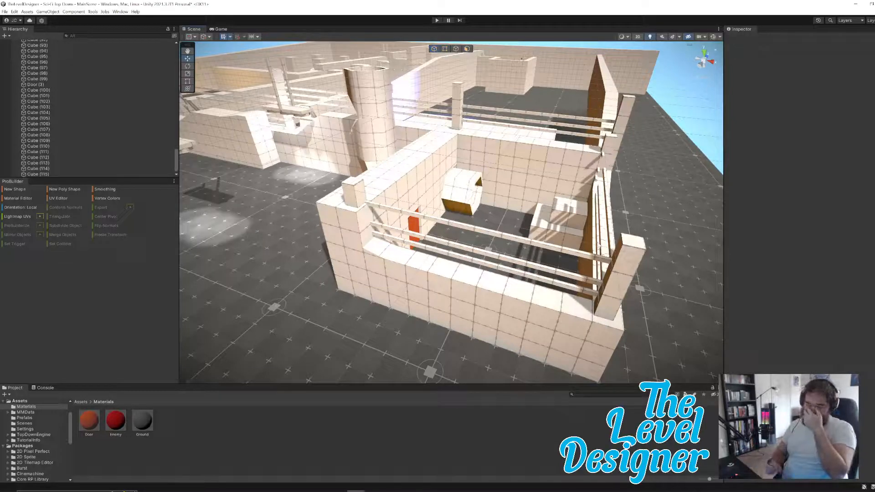
{"action": "right_click_drag", "start_coordinate": [488, 254], "coordinate": [532, 245]}
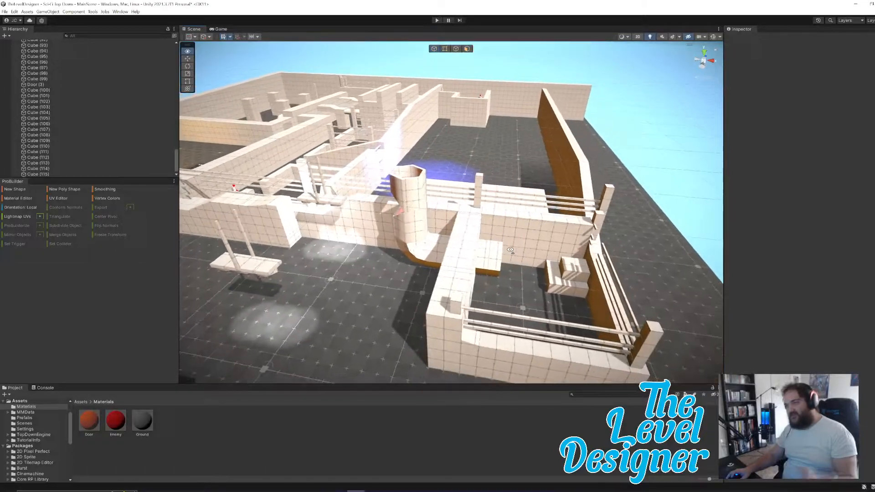
- Assign the two stacked cubes inside the orange-door enclosure to the Obstacles layer
{"action": "left_click", "coordinate": [437, 20]}
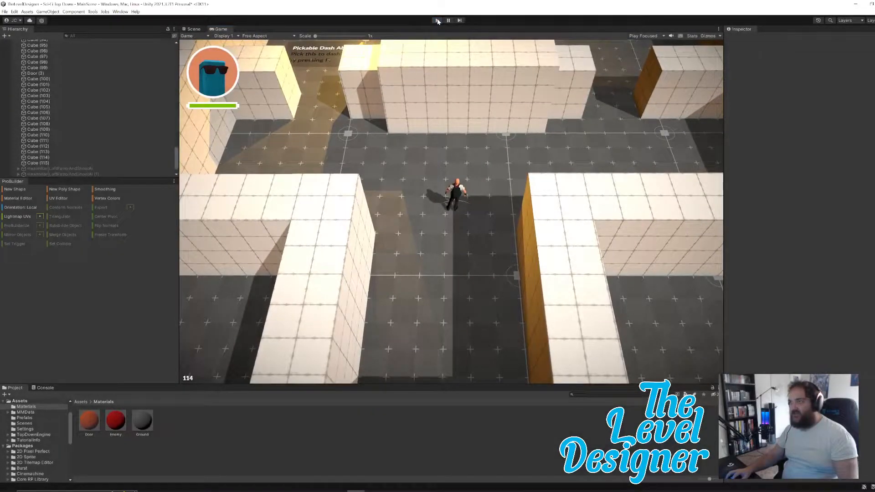
{"action": "left_click", "coordinate": [438, 21]}
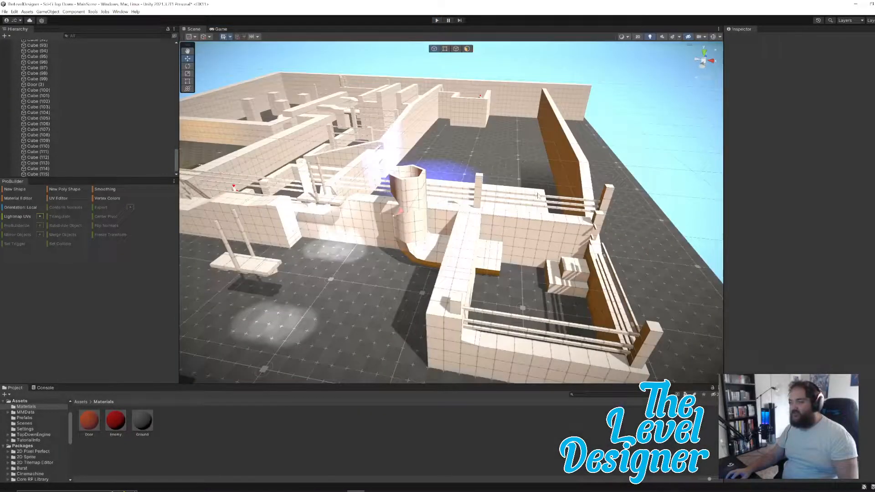
{"action": "left_click", "coordinate": [570, 275]}
{"action": "left_click", "coordinate": [848, 47]}
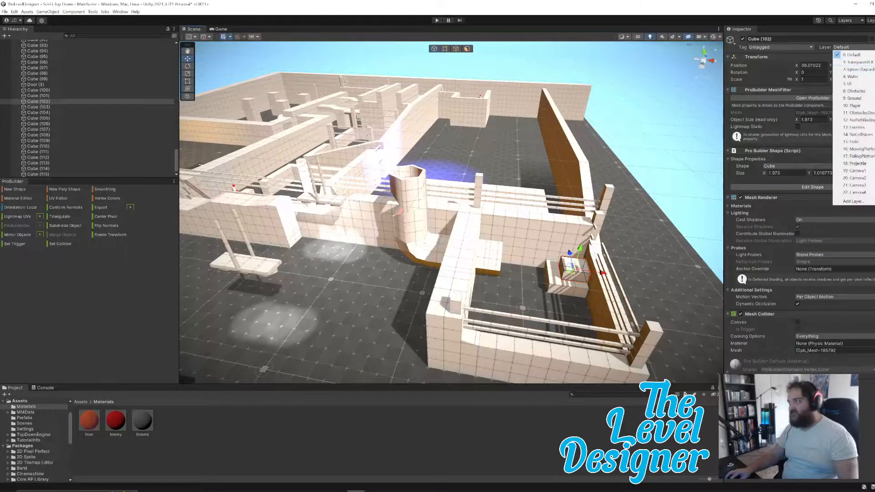
{"action": "left_click", "coordinate": [850, 91]}
{"action": "left_click", "coordinate": [567, 287]}
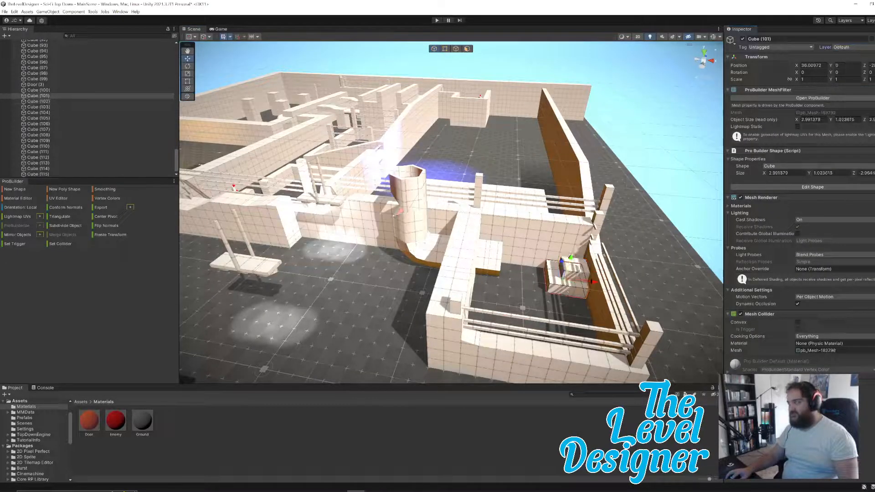
{"action": "left_click", "coordinate": [847, 47]}
{"action": "left_click", "coordinate": [856, 90]}
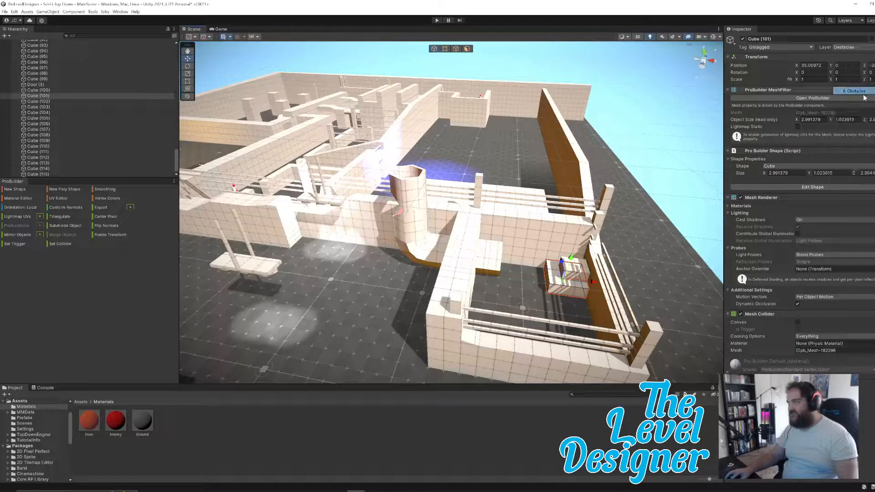
- Check the layer assignments of the pipe, the enclosure wall and the outer corner post
{"action": "left_click", "coordinate": [492, 271]}
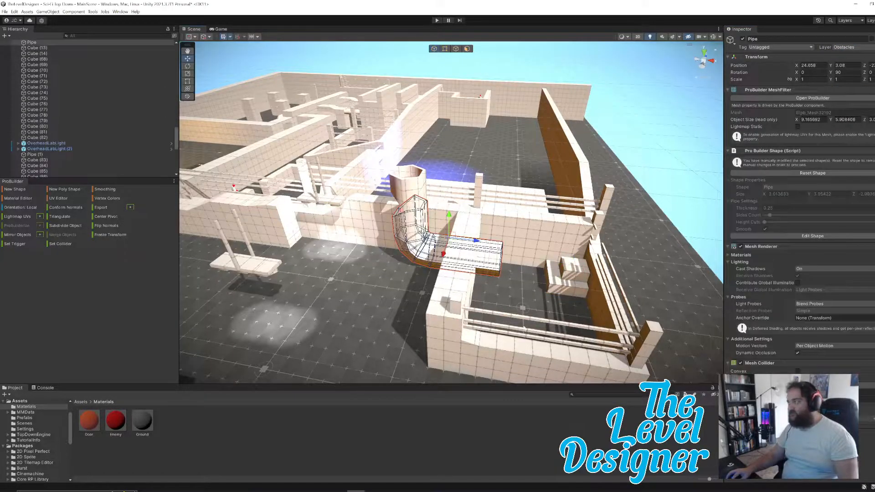
{"action": "left_click", "coordinate": [492, 358]}
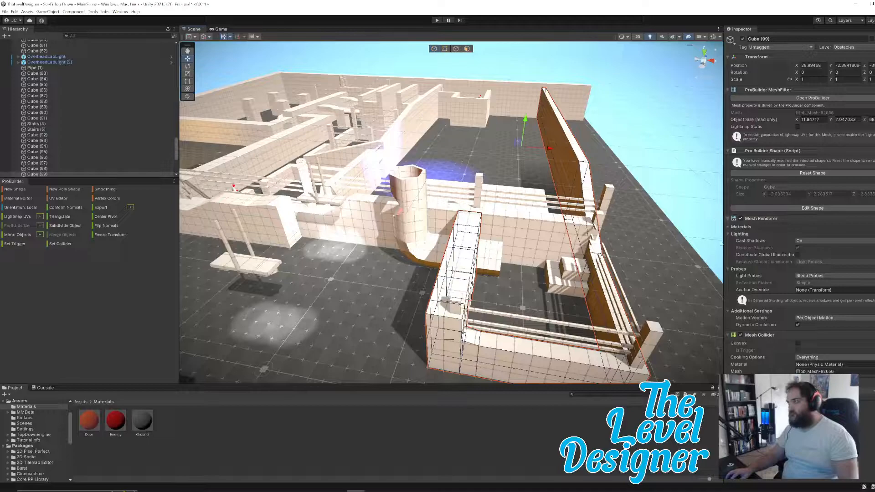
{"action": "left_click", "coordinate": [647, 332]}
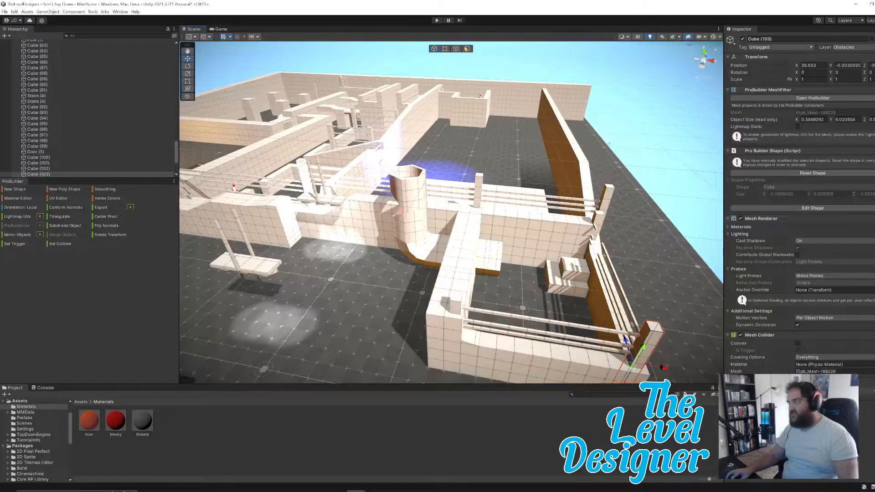
{"action": "left_click", "coordinate": [628, 126]}
- Start a playtest, collect the regular assault rifle and run the character up the passage into the pillar room
{"action": "left_click", "coordinate": [438, 20]}
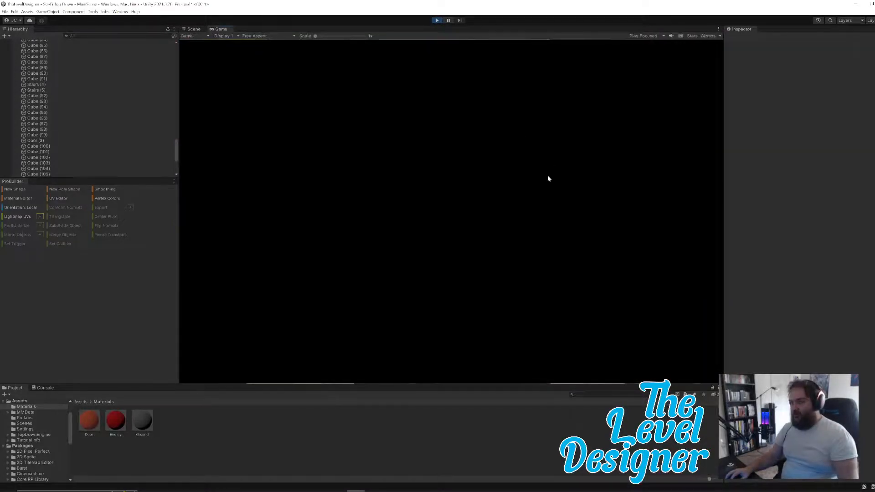
{"action": "key", "text": "a"}
{"action": "key", "text": "w"}
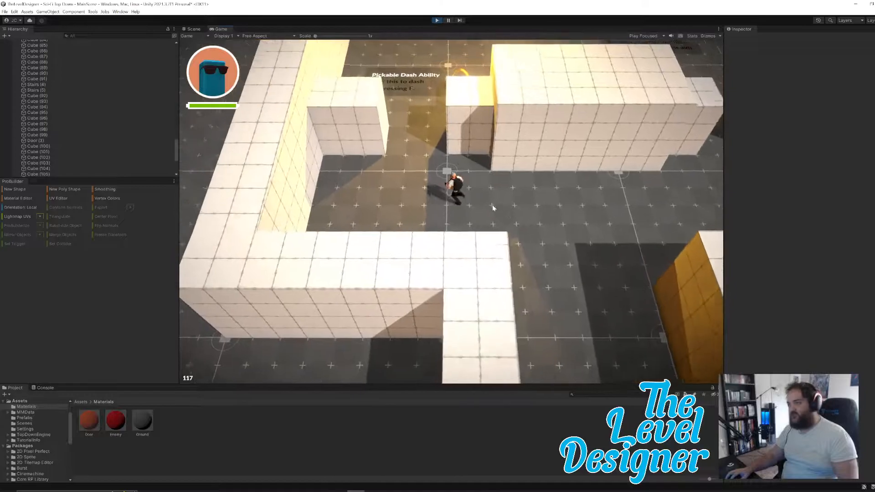
{"action": "key", "text": "d"}
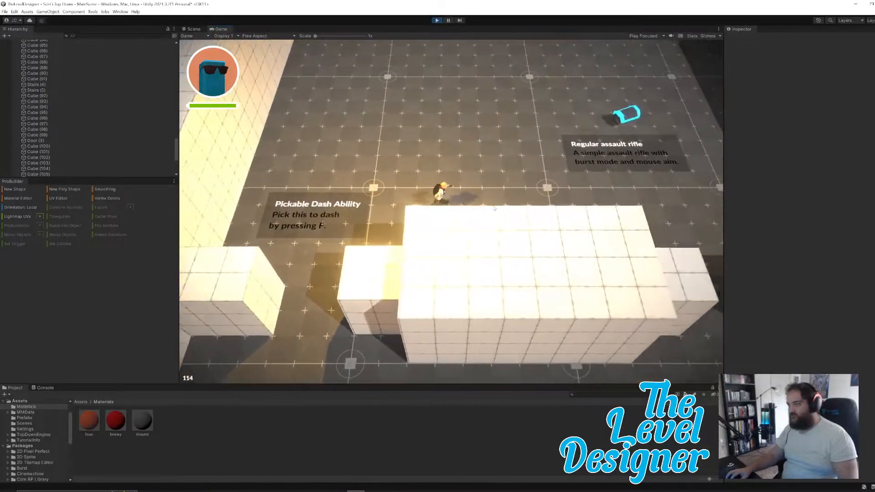
{"action": "key", "text": "w"}
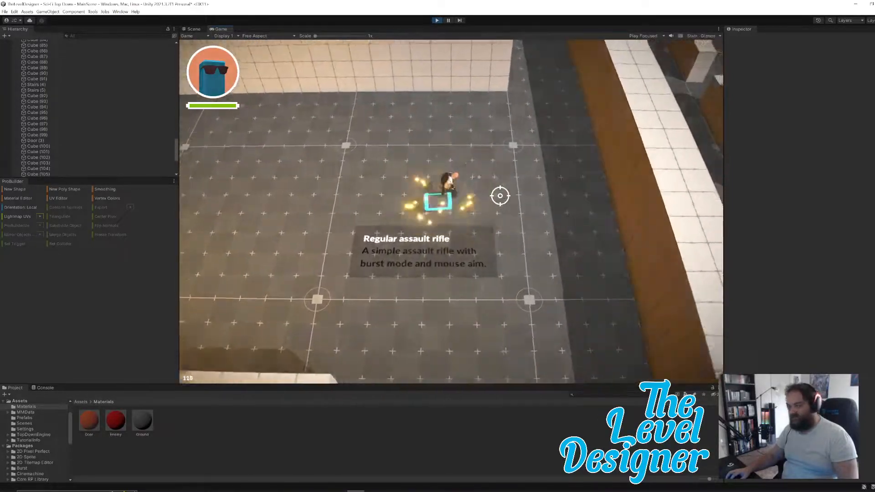
{"action": "key", "text": "w"}
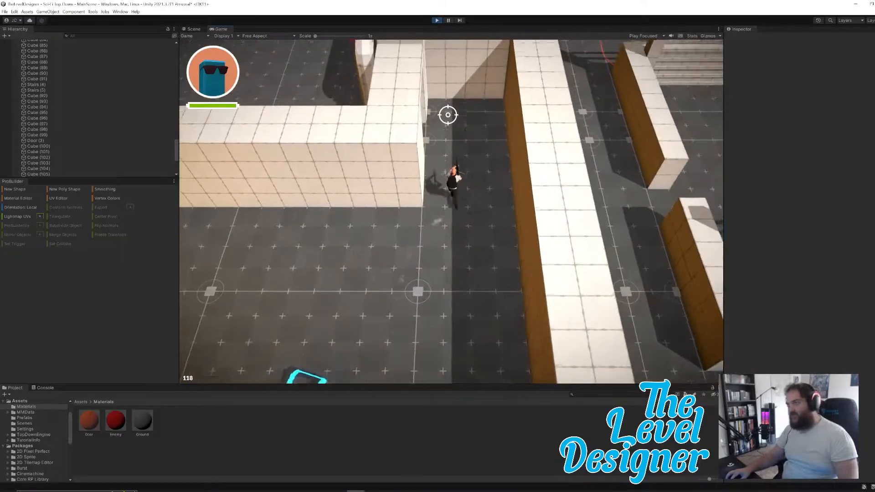
{"action": "key", "text": "w"}
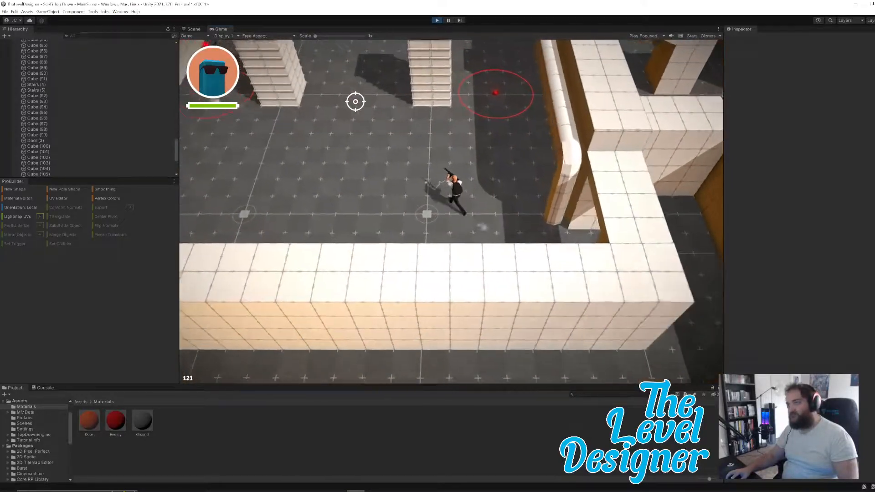
- Playtest the pillar room's combat by moving between the pillars and shooting the attacking enemies
{"action": "key", "text": "w"}
{"action": "key", "text": "a"}
{"action": "left_click", "coordinate": [350, 117]}
{"action": "left_click", "coordinate": [350, 118]}
{"action": "key", "text": "s"}
{"action": "key", "text": "a"}
{"action": "left_click", "coordinate": [449, 101]}
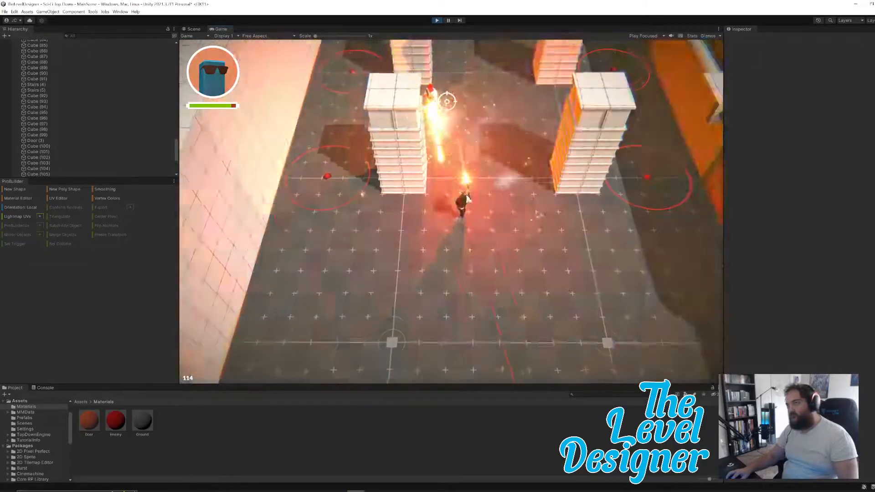
{"action": "key", "text": "d"}
{"action": "key", "text": "w"}
{"action": "left_click", "coordinate": [380, 121]}
{"action": "left_click", "coordinate": [375, 157]}
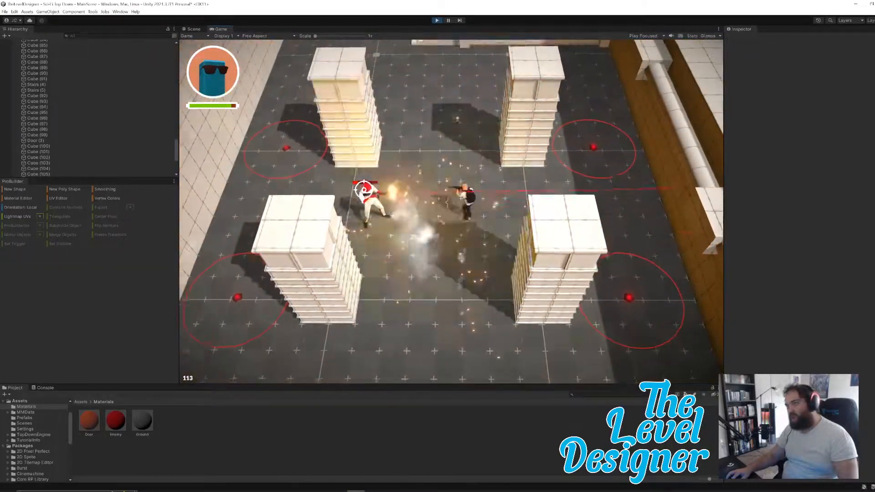
{"action": "left_click", "coordinate": [364, 188]}
{"action": "key", "text": "d"}
{"action": "key", "text": "a"}
{"action": "key", "text": "w"}
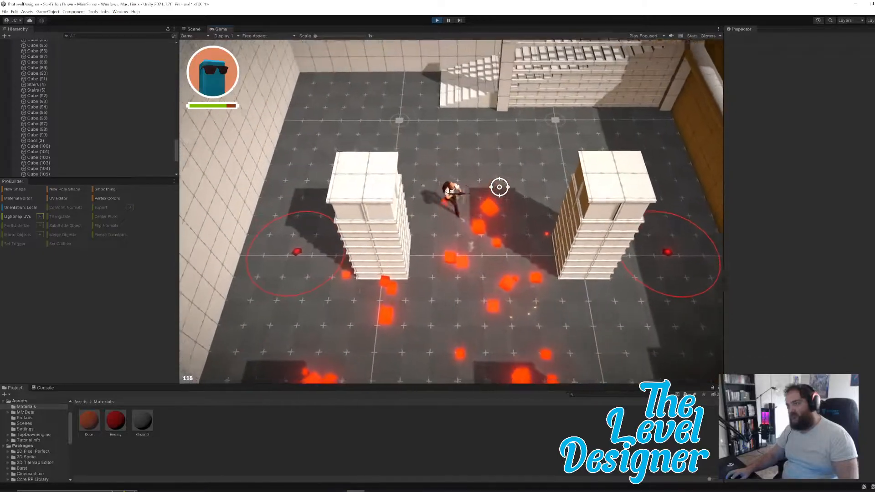
- Run the character up the railed stairs and along the elevated walkway to the upper platform
{"action": "key", "text": "w"}
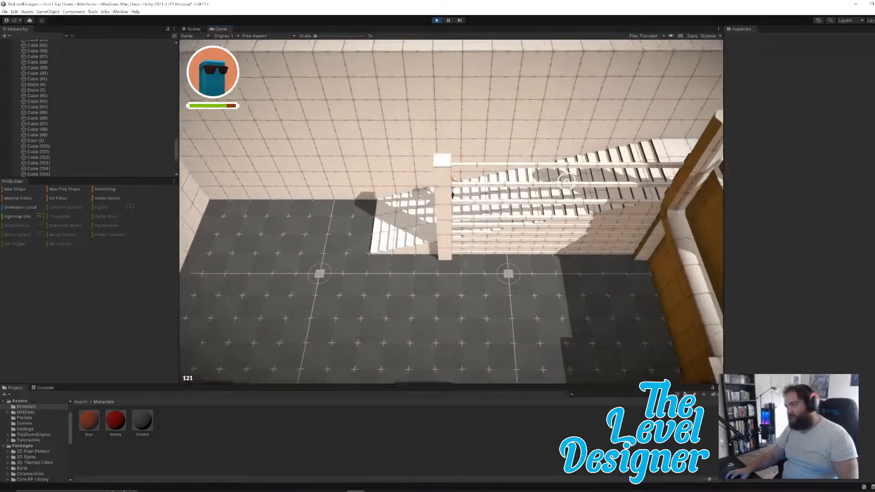
{"action": "key", "text": "w"}
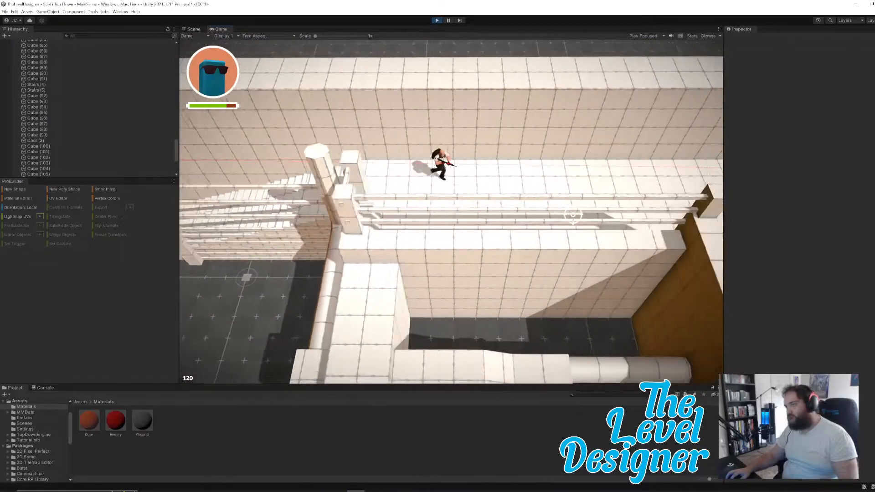
{"action": "key", "text": "d"}
{"action": "key", "text": "s"}
- Fight the enemy on the upper platform, dodging around the railing and walls while shooting
{"action": "left_click", "coordinate": [643, 166]}
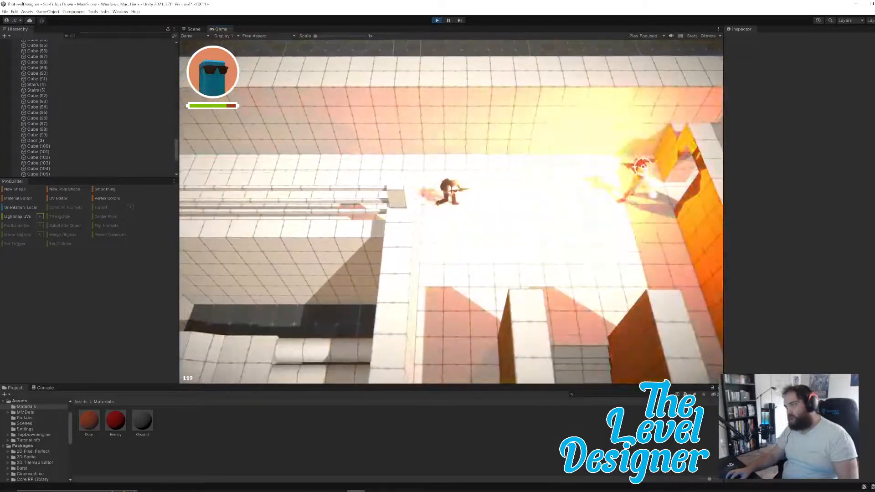
{"action": "key", "text": "s"}
{"action": "left_click", "coordinate": [586, 151]}
{"action": "key", "text": "a"}
{"action": "left_click", "coordinate": [578, 131]}
{"action": "left_click", "coordinate": [596, 89]}
{"action": "key", "text": "w"}
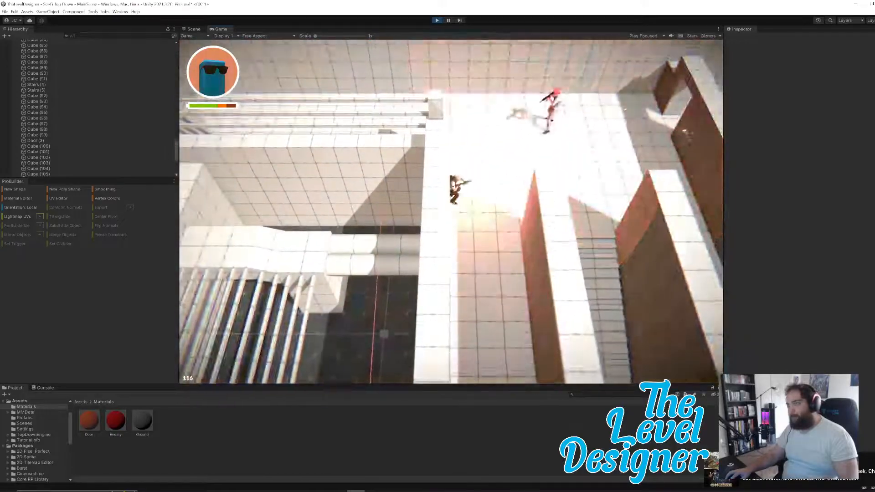
{"action": "key", "text": "w"}
{"action": "left_click", "coordinate": [556, 141]}
{"action": "left_click", "coordinate": [554, 180]}
{"action": "key", "text": "a"}
{"action": "left_click", "coordinate": [590, 198]}
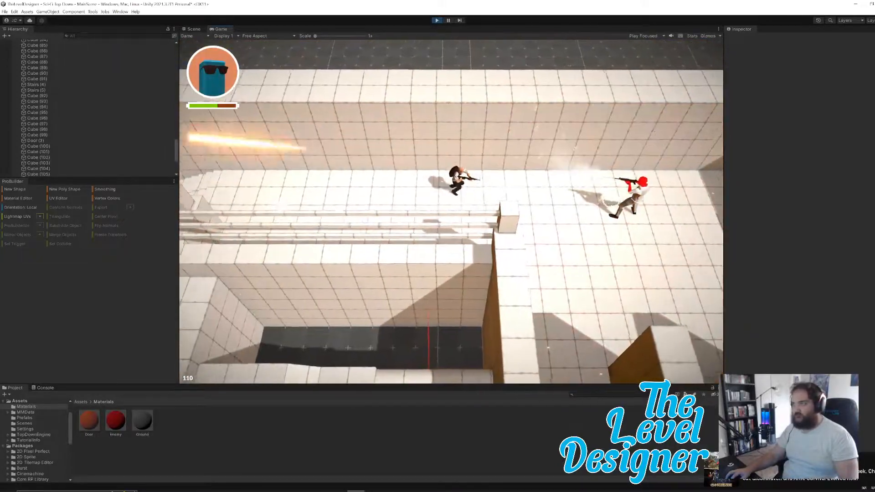
{"action": "key", "text": "d"}
{"action": "left_click", "coordinate": [576, 187]}
{"action": "key", "text": "s"}
{"action": "key", "text": "d"}
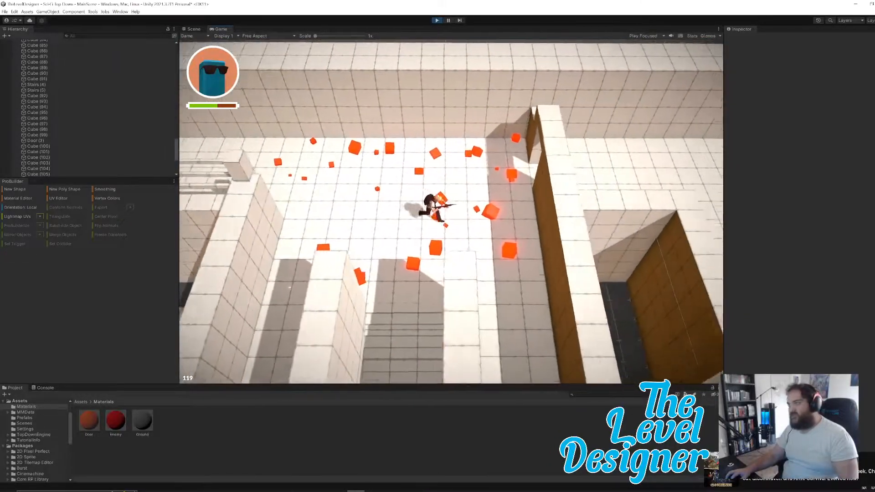
- Take the character from the upper platform down to the ground-level corridor and shoot the enemy there
{"action": "key", "text": "a"}
{"action": "key", "text": "s"}
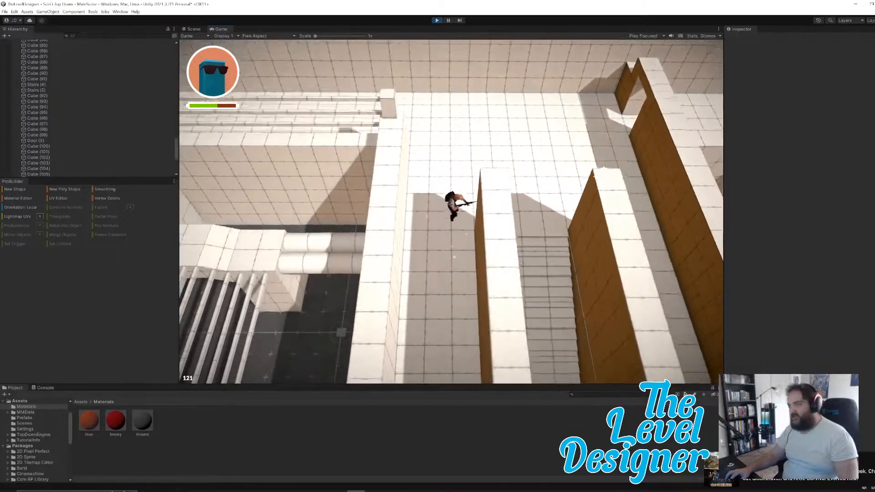
{"action": "key", "text": "s"}
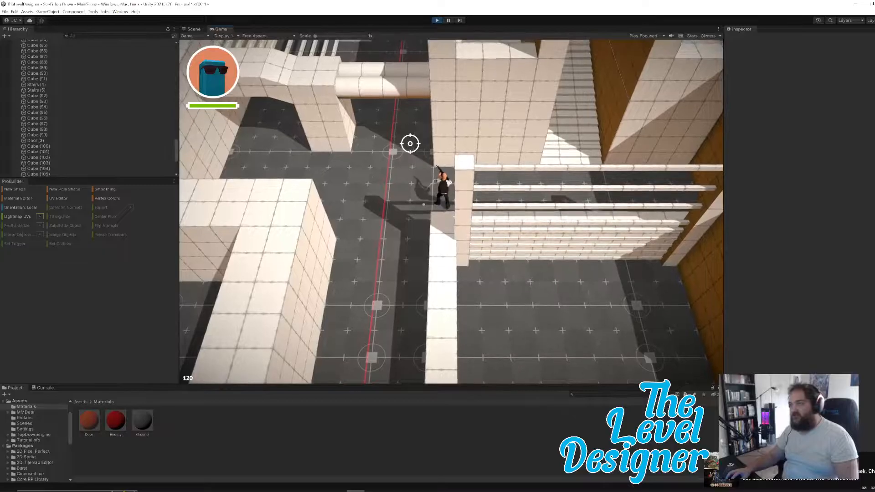
{"action": "key", "text": "a"}
{"action": "left_click_drag", "start_coordinate": [401, 359], "coordinate": [485, 336]}
{"action": "key", "text": "s"}
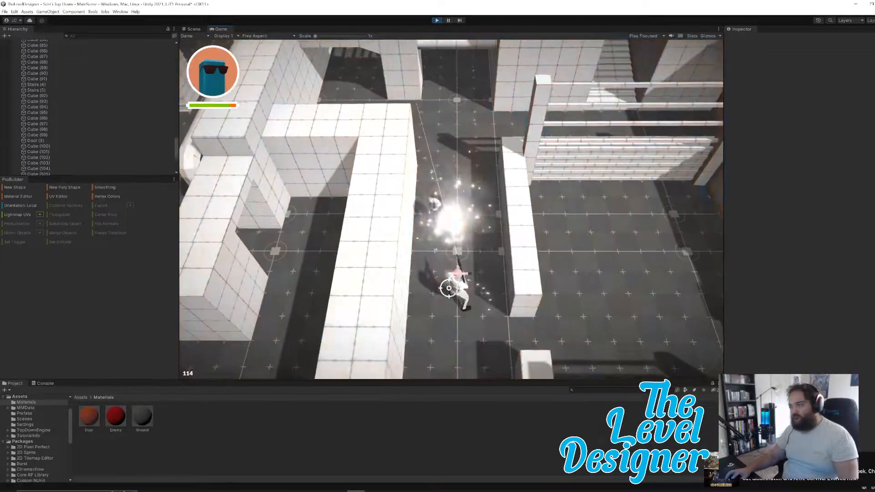
{"action": "key", "text": "w"}
{"action": "left_click_drag", "start_coordinate": [471, 273], "coordinate": [466, 332]}
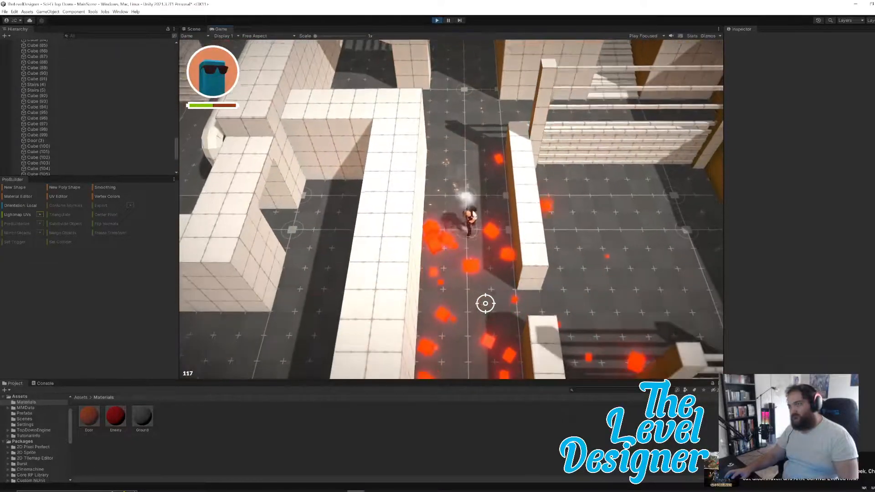
- Run the character along the low-walled corridor, through the blue-lit area and onto the raised railed platform
{"action": "key", "text": "s"}
{"action": "key", "text": "d"}
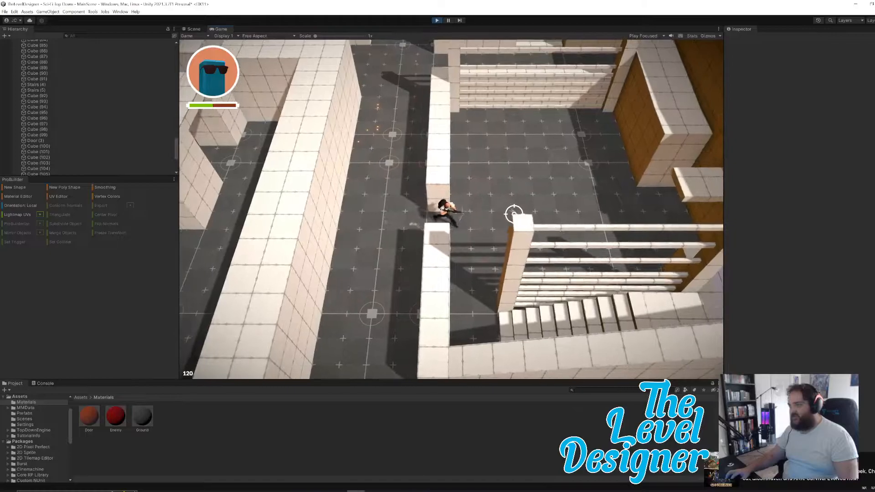
{"action": "key", "text": "s"}
{"action": "left_click", "coordinate": [513, 213]}
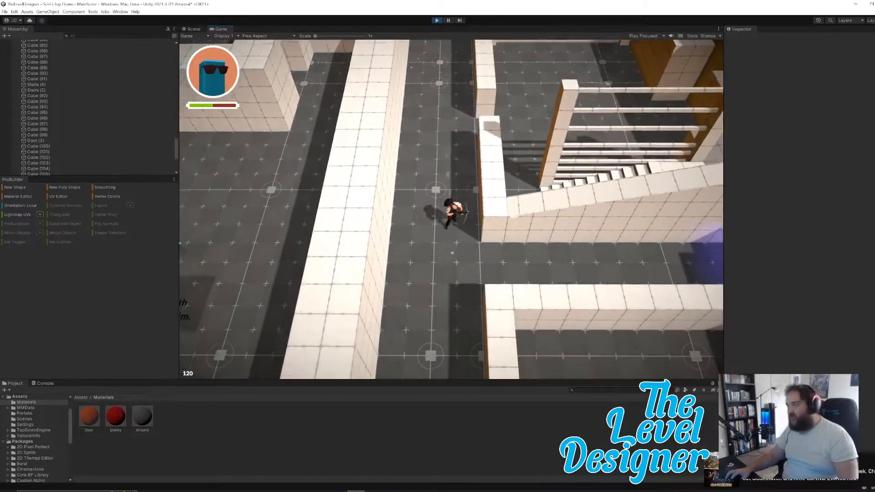
{"action": "key", "text": "d"}
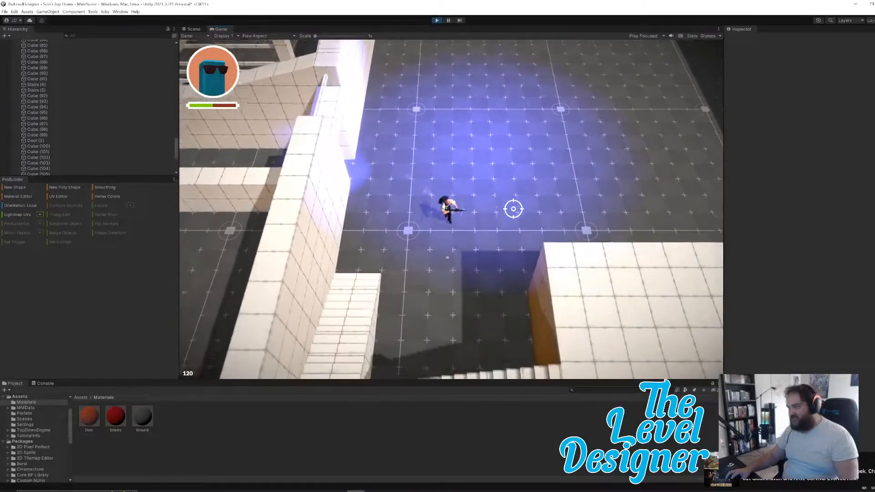
{"action": "key", "text": "s"}
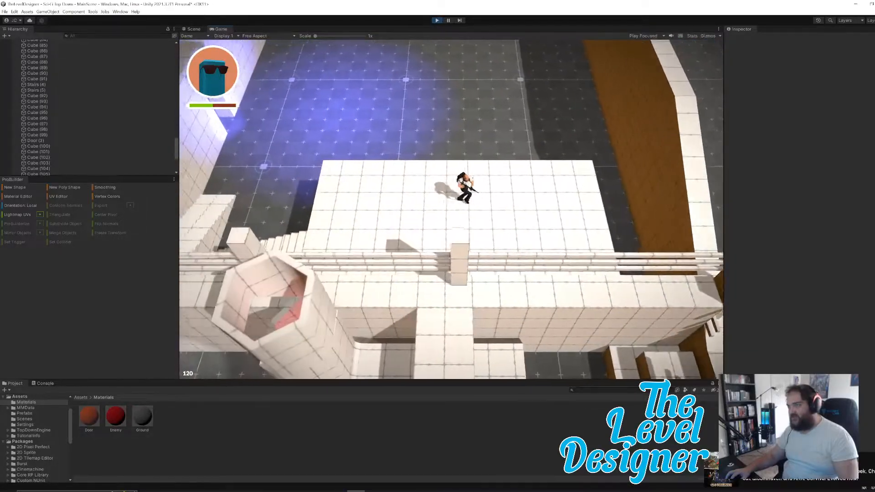
- Test getting into the orange-door enclosure from the platform and out over the outer wall via the stacked cubes
{"action": "key", "text": "a"}
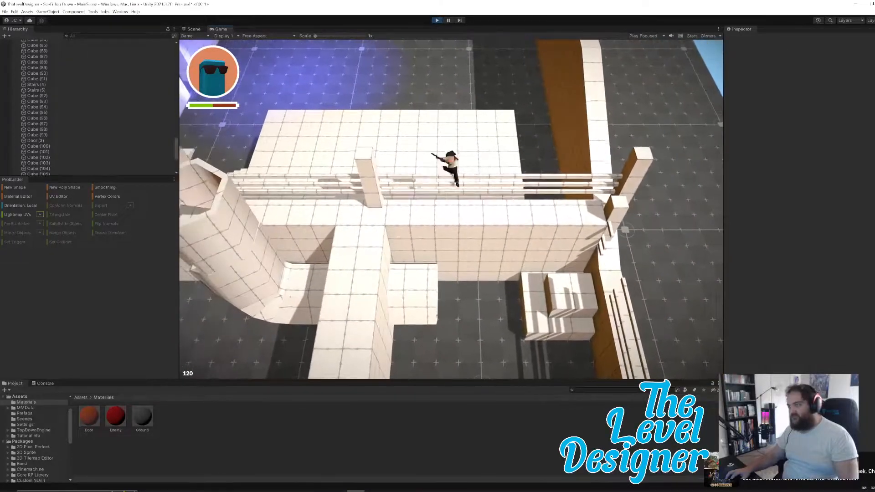
{"action": "key", "text": "w"}
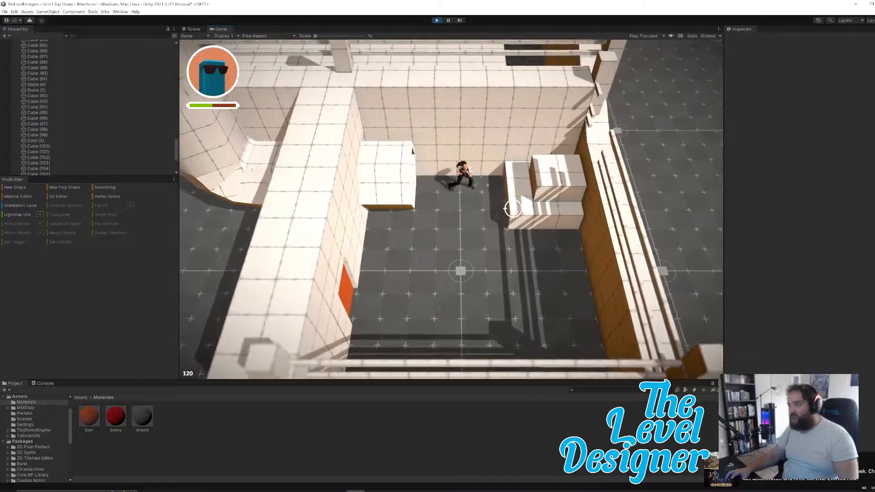
{"action": "key", "text": "s"}
{"action": "key", "text": "d"}
{"action": "key", "text": "space"}
{"action": "key", "text": "d"}
{"action": "key", "text": "w"}
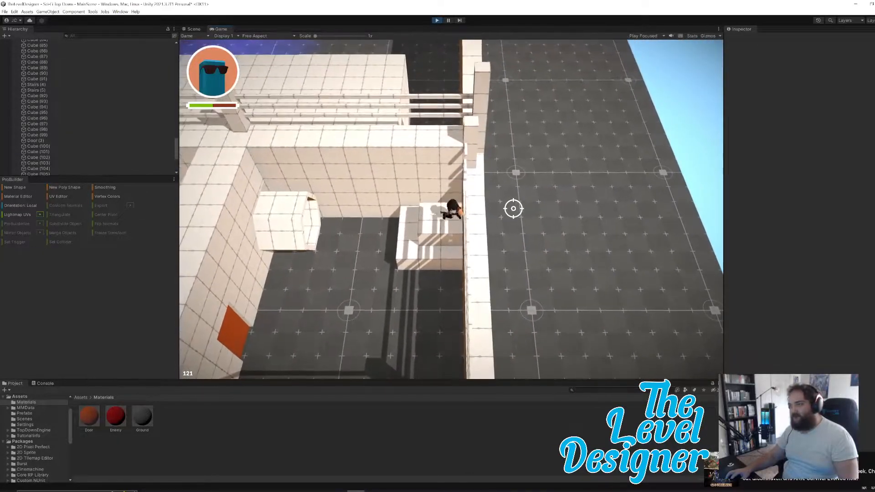
{"action": "key", "text": "d"}
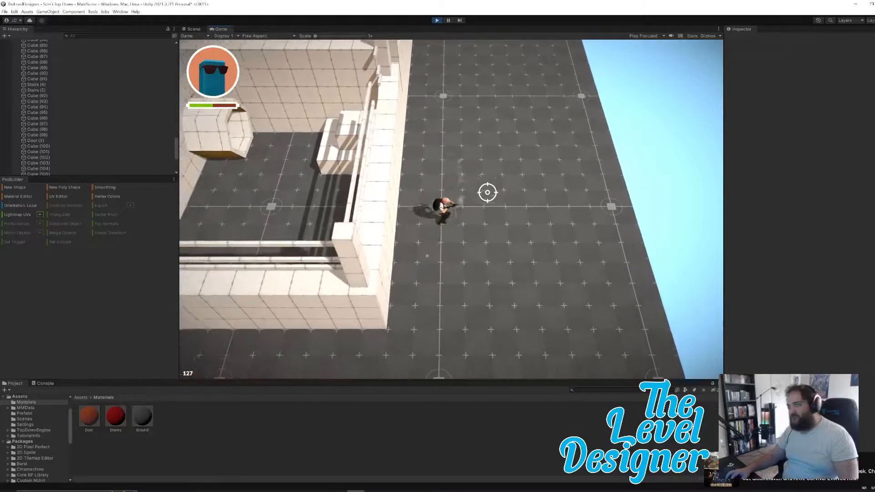
- Run the character around the outside of the orange-door enclosure and along the low platform wall to test the outer ground area
{"action": "key", "text": "s"}
{"action": "key", "text": "a"}
{"action": "key", "text": "a"}
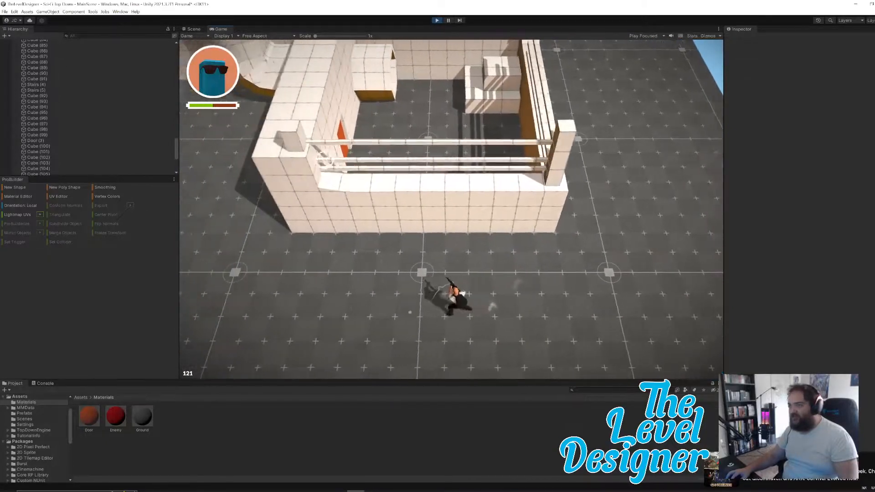
{"action": "key", "text": "w"}
{"action": "key", "text": "d"}
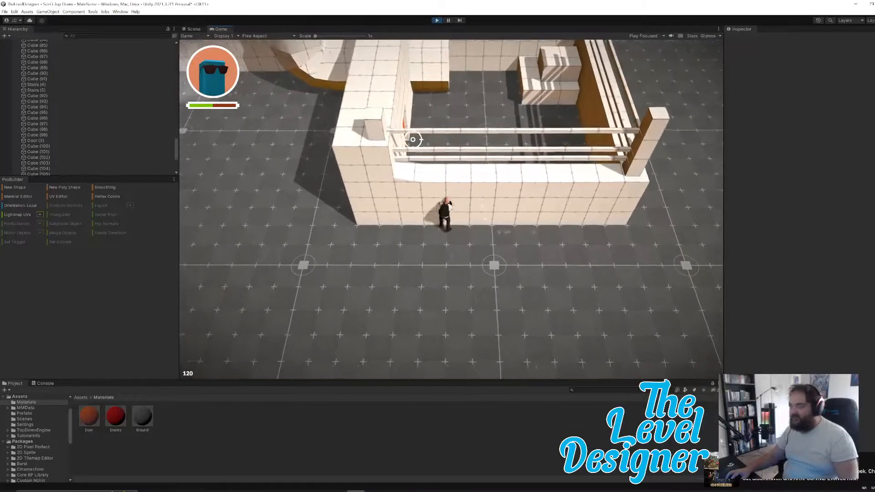
{"action": "key", "text": "a"}
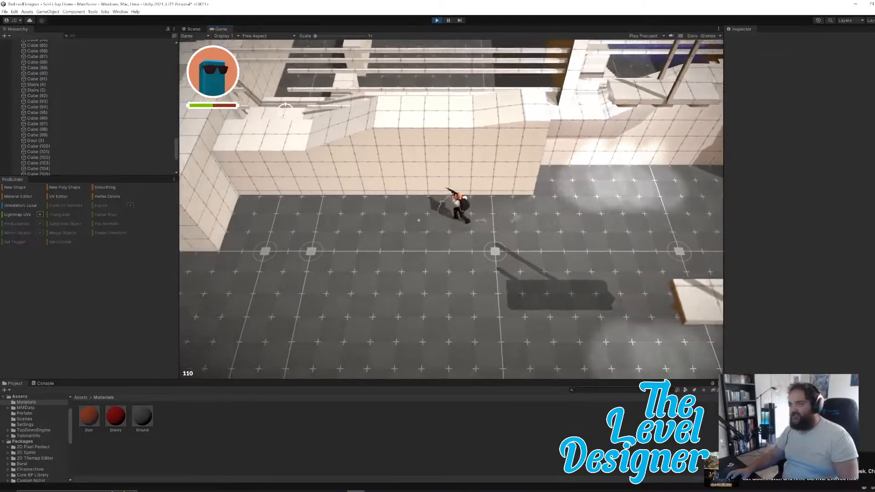
{"action": "key", "text": "w"}
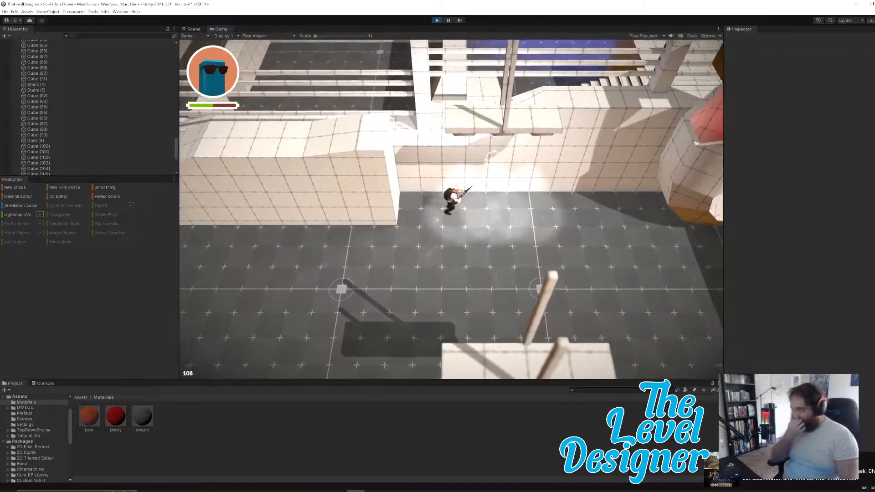
{"action": "key", "text": "s"}
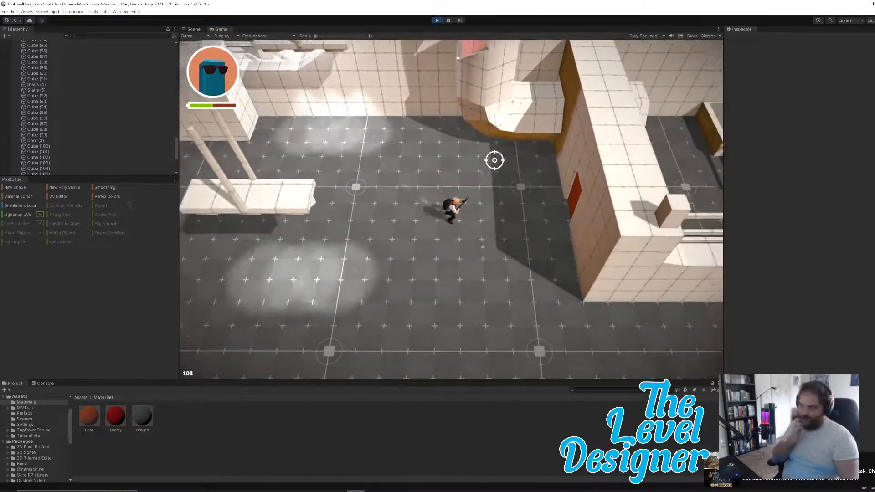
{"action": "key", "text": "d"}
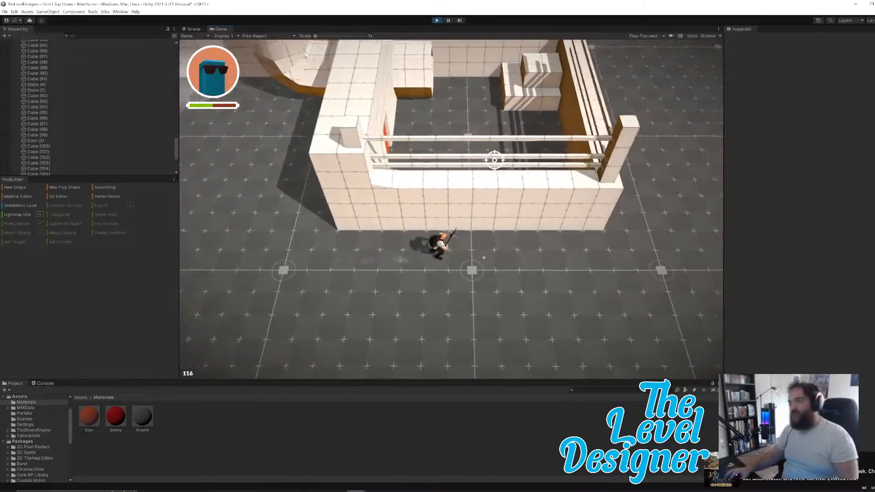
- Run the character around the enclosure's corner and along the full outer wall beside the level's edge
{"action": "key", "text": "w"}
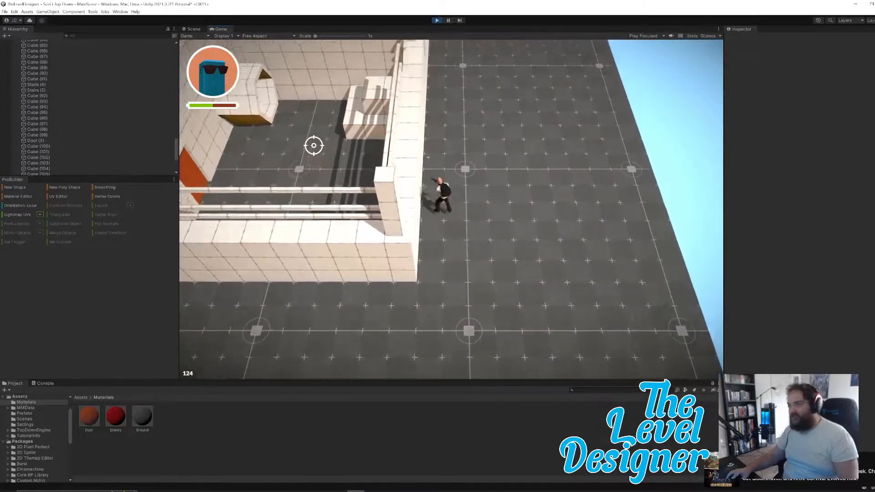
{"action": "key", "text": "w"}
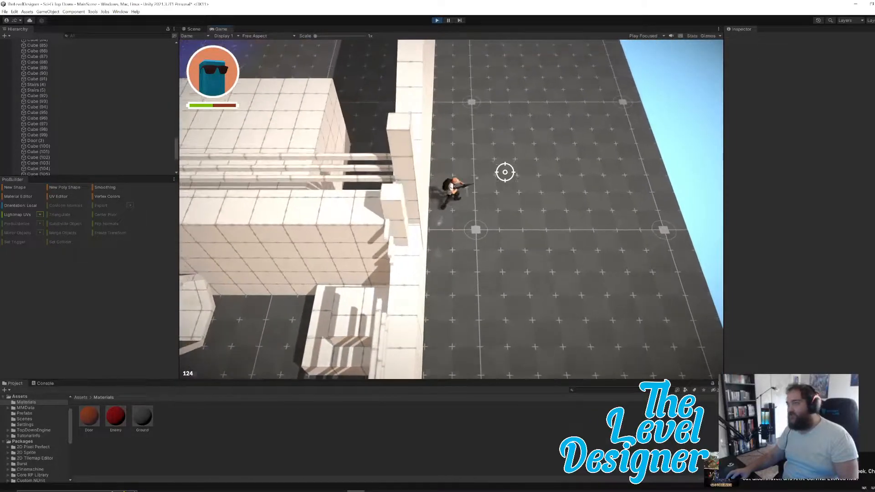
{"action": "key", "text": "w"}
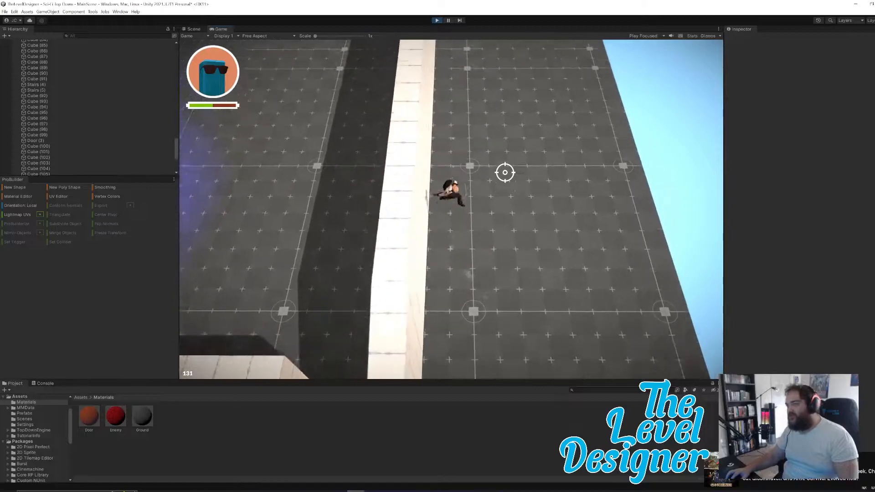
{"action": "key", "text": "w"}
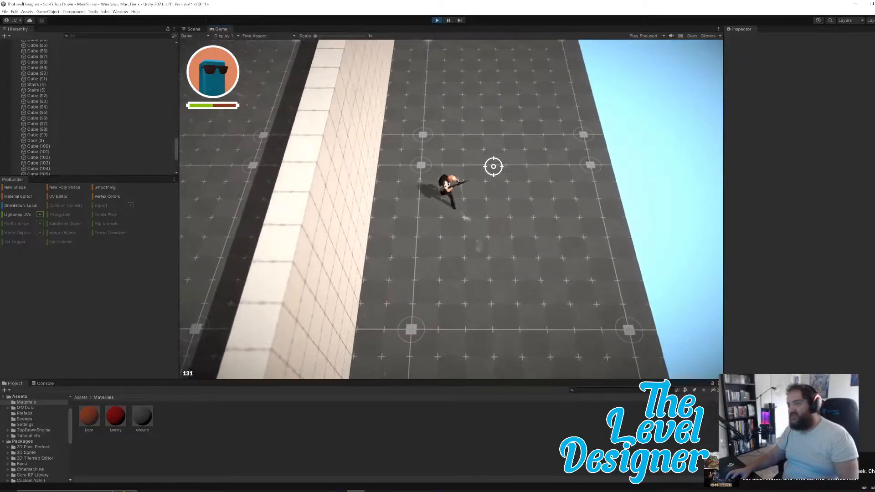
{"action": "key", "text": "w"}
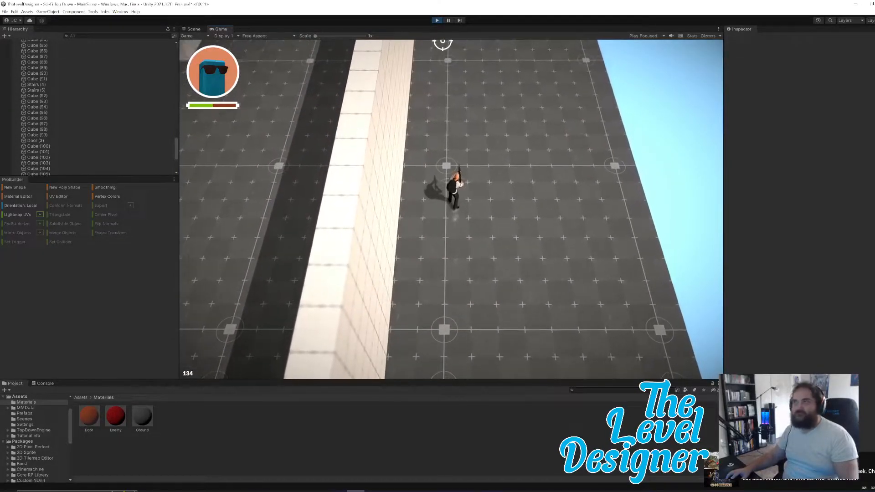
- Restart the level and run the character from the start through the dash ability pickup to the regular assault rifle
{"action": "key", "text": "Escape"}
{"action": "left_click", "coordinate": [440, 20]}
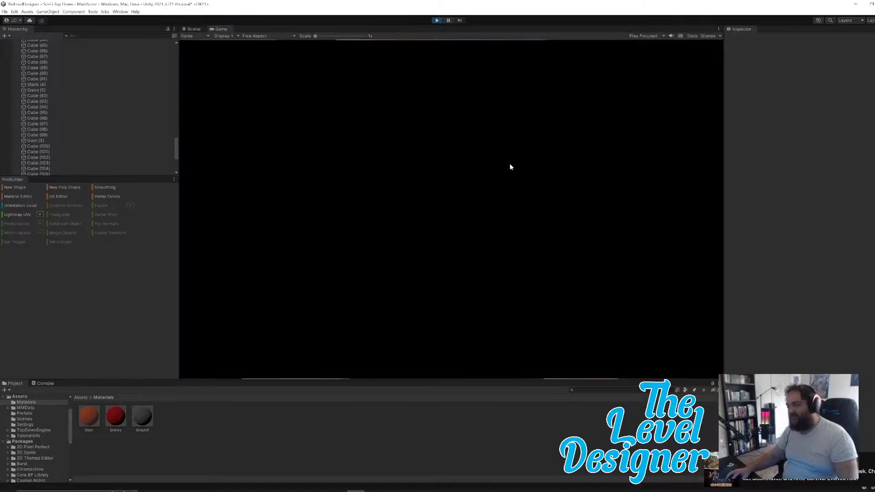
{"action": "key", "text": "s"}
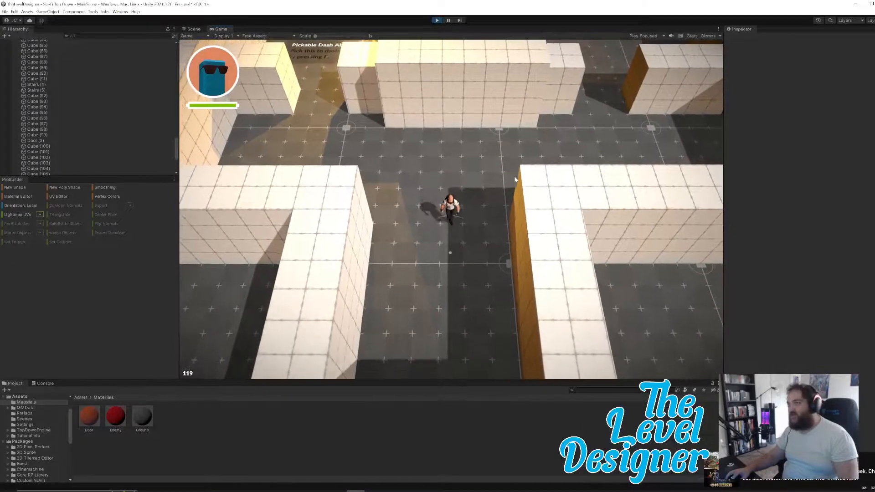
{"action": "key", "text": "w"}
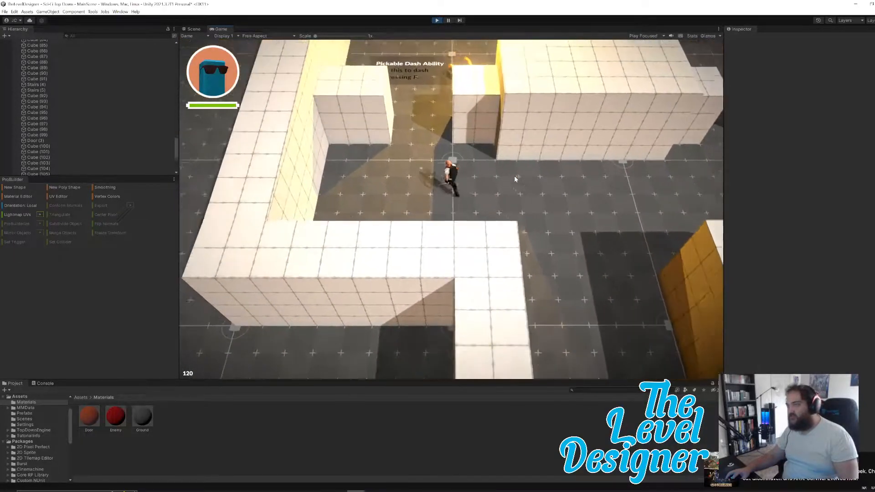
{"action": "key", "text": "w"}
{"action": "key", "text": "d"}
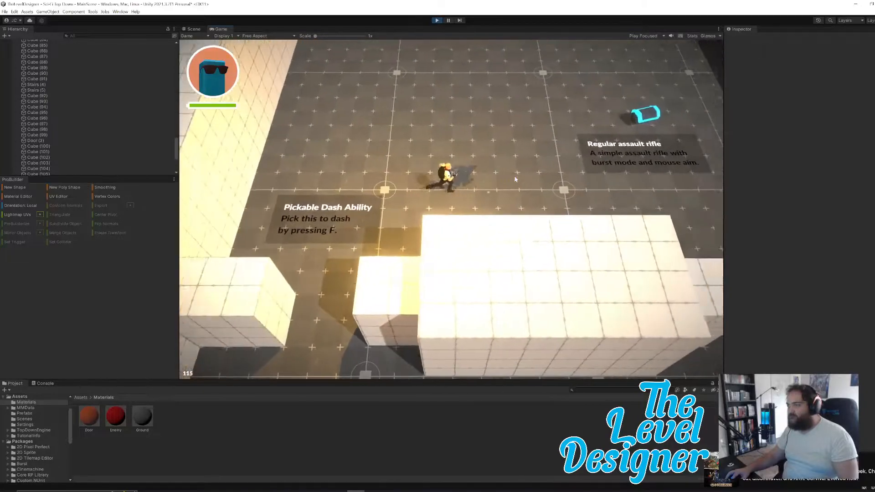
{"action": "key", "text": "w"}
{"action": "key", "text": "d"}
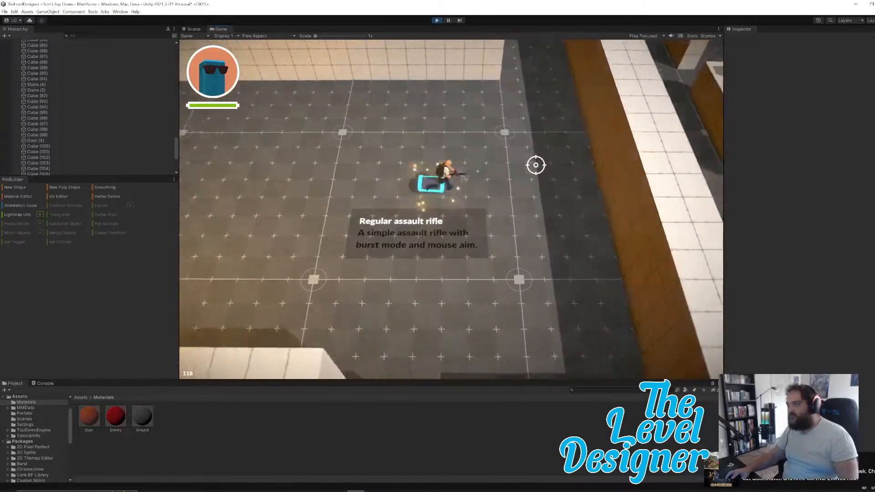
- Take the character through the narrow corridor and the stepped-pillar room, shooting through it, up to the railed staircase
{"action": "key", "text": "w"}
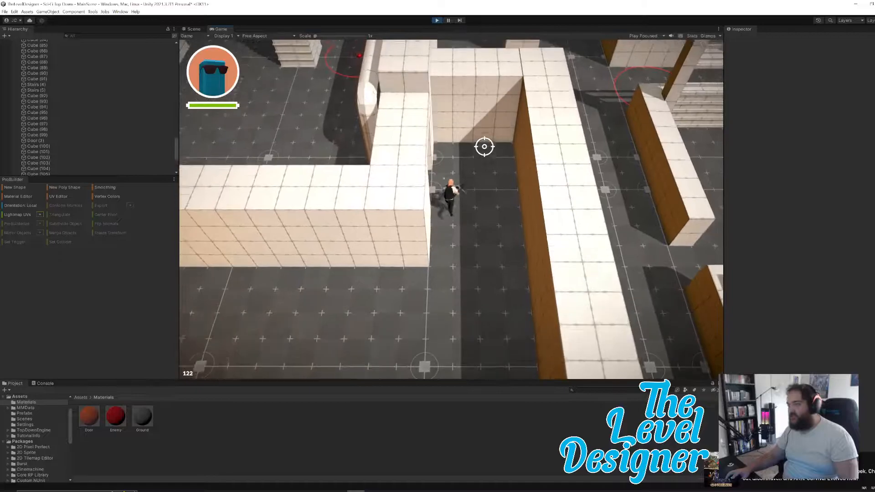
{"action": "key", "text": "w"}
{"action": "left_click_drag", "start_coordinate": [404, 101], "coordinate": [442, 96]}
{"action": "key", "text": "w"}
{"action": "key", "text": "w"}
{"action": "key", "text": "a"}
{"action": "key", "text": "w"}
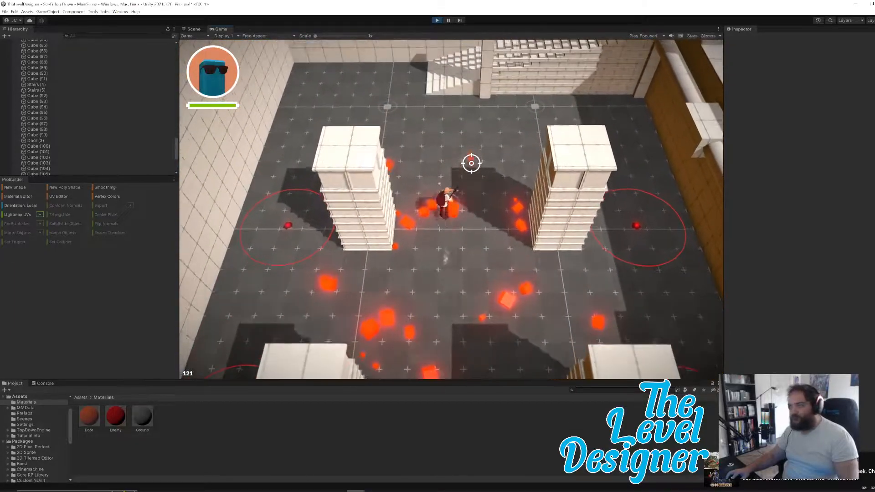
{"action": "key", "text": "w"}
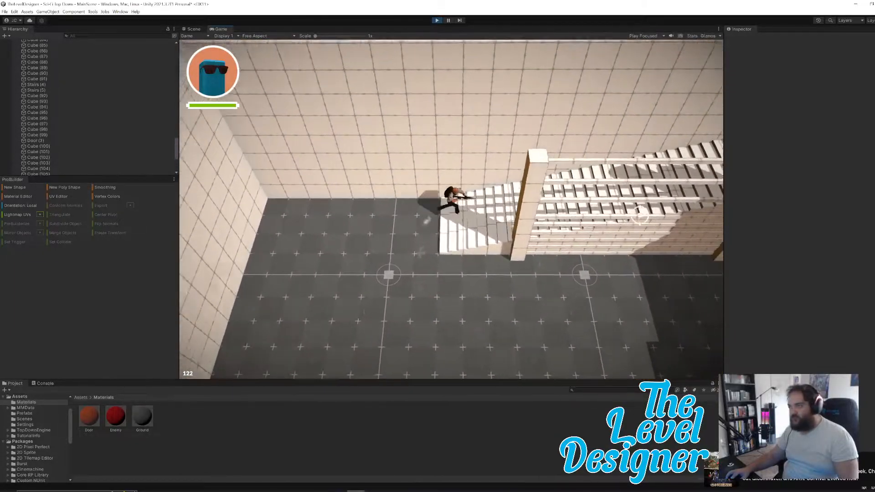
- Climb the railed stairs, cross the walkway and fight past the enemy on the upper platform
{"action": "key", "text": "w"}
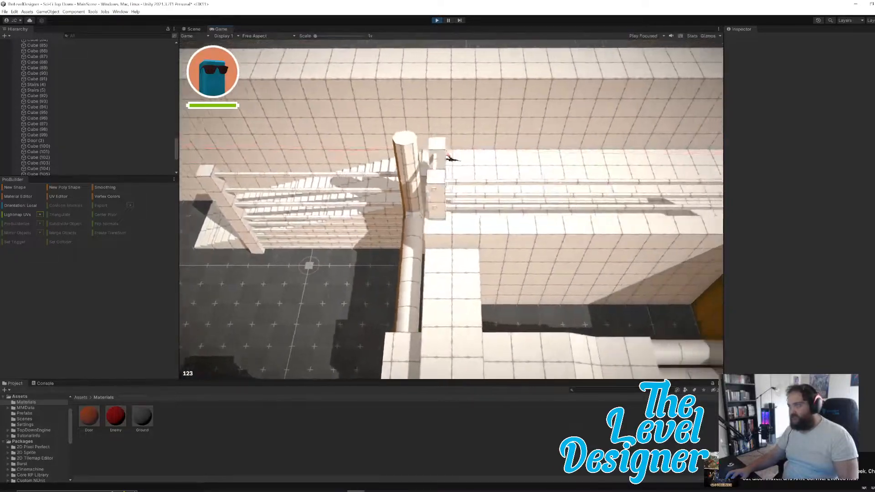
{"action": "key", "text": "d"}
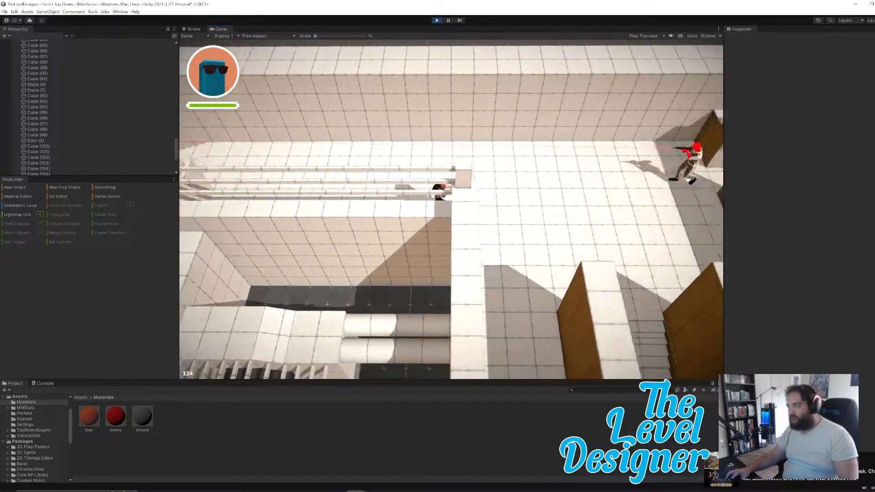
{"action": "key", "text": "s"}
{"action": "key", "text": "w"}
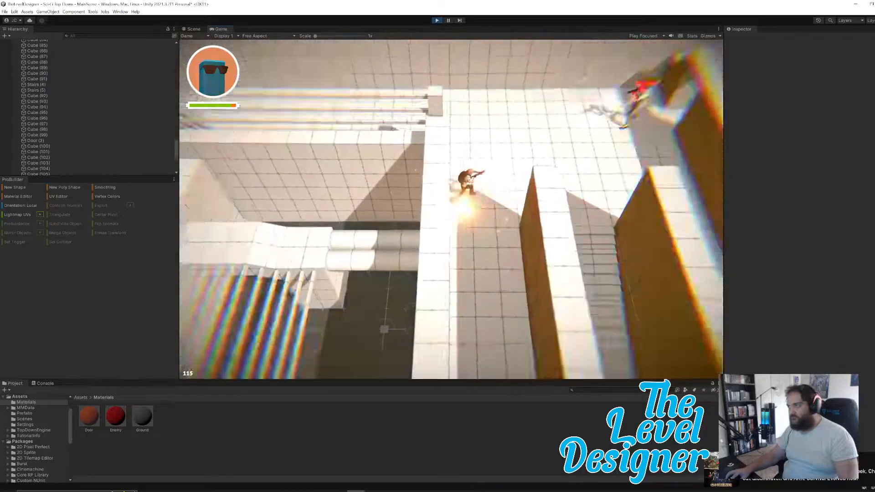
{"action": "key", "text": "d"}
{"action": "key", "text": "s"}
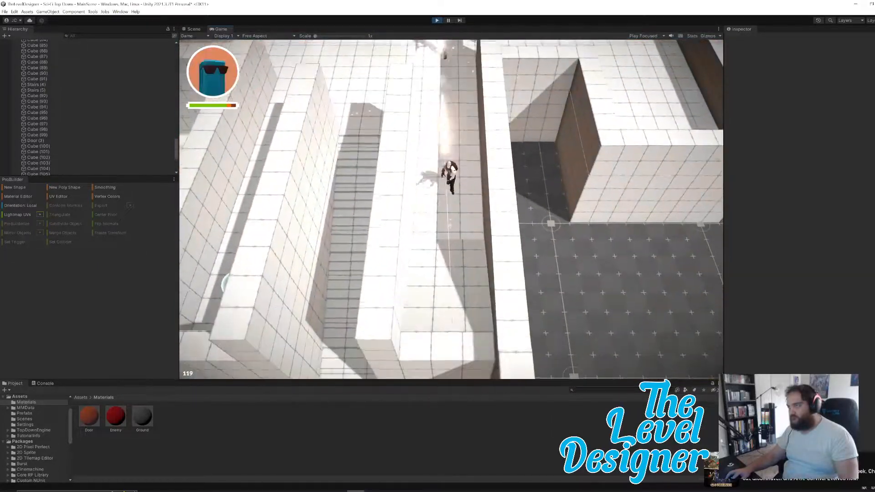
- Jump the character across the raised ledges along the brown wall and descend the railed stairs to ground level
{"action": "key", "text": "space"}
{"action": "key", "text": "s"}
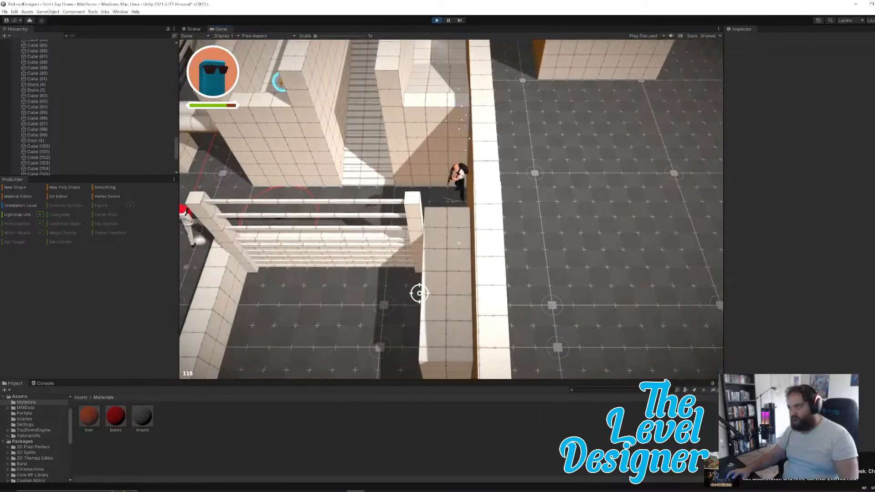
{"action": "key", "text": "s"}
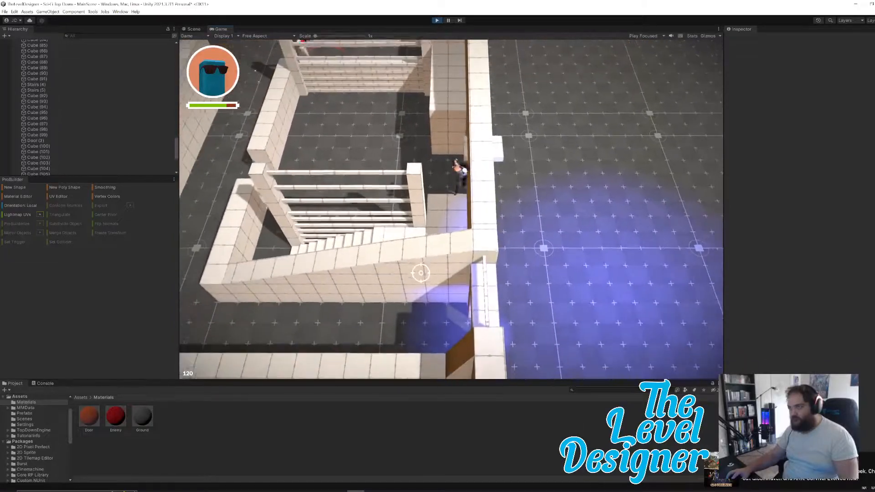
{"action": "key", "text": "a"}
{"action": "key", "text": "a"}
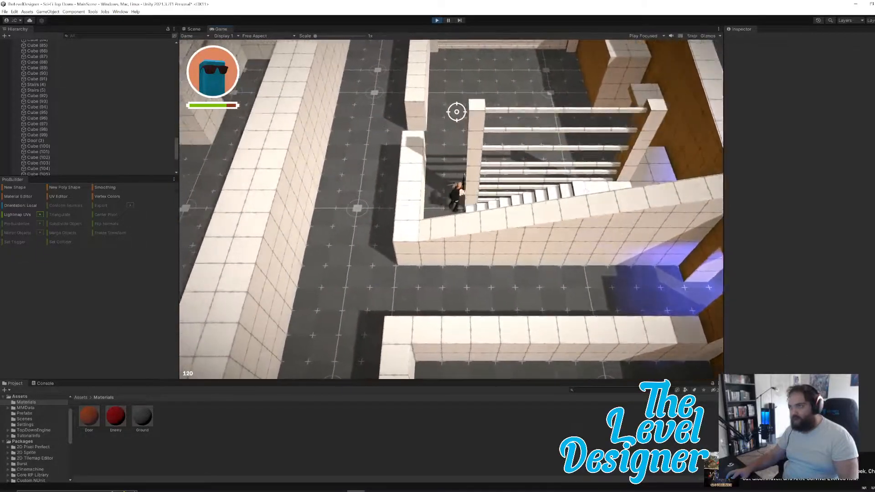
- Run the character down the long corridor onto the raised railed platform and along it to the suspended platform
{"action": "key", "text": "w"}
{"action": "key", "text": "s"}
{"action": "key", "text": "s"}
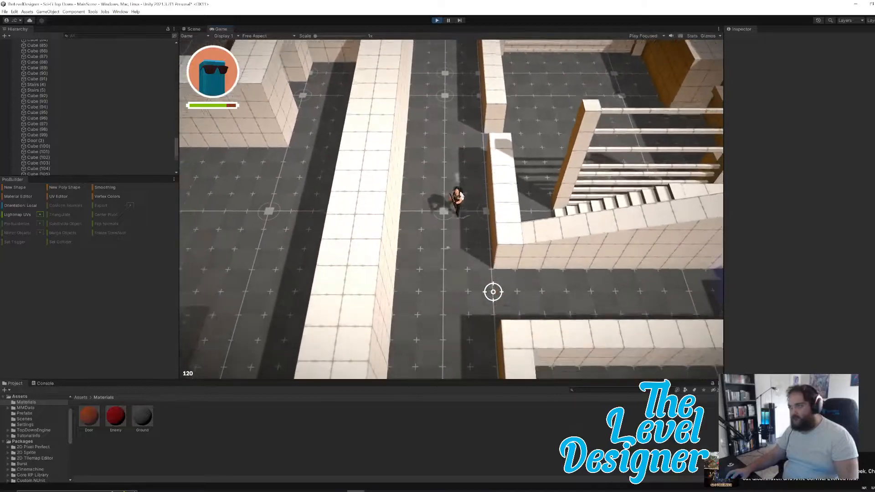
{"action": "key", "text": "s"}
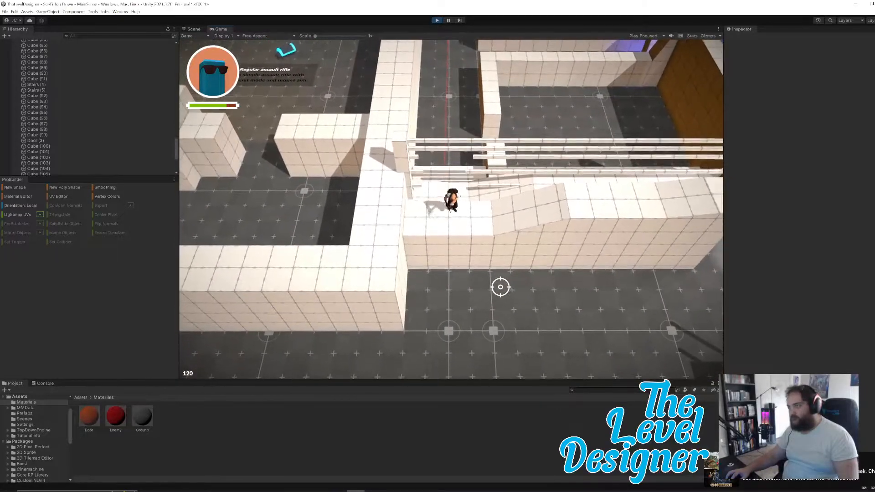
{"action": "key", "text": "d"}
{"action": "key", "text": "d"}
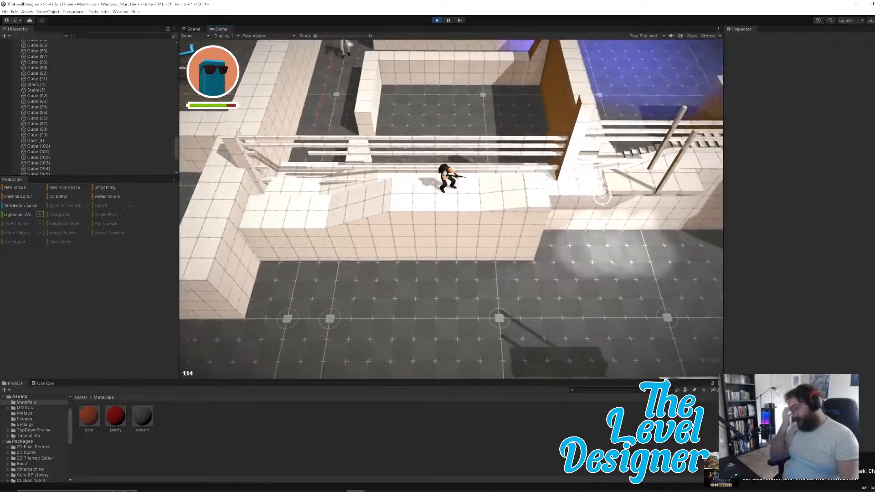
{"action": "key", "text": "d"}
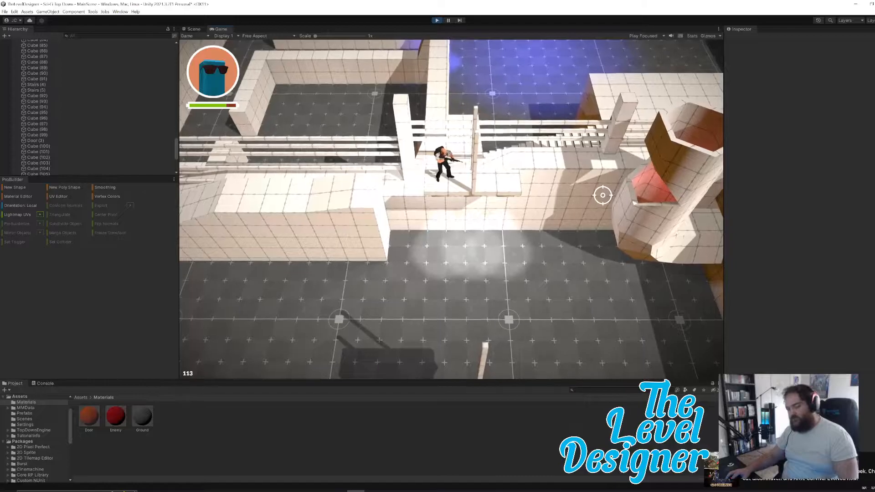
- Dash from the suspended platform into the broken cylinder and pass through it into the orange-door enclosure
{"action": "key", "text": "d"}
{"action": "key", "text": "f"}
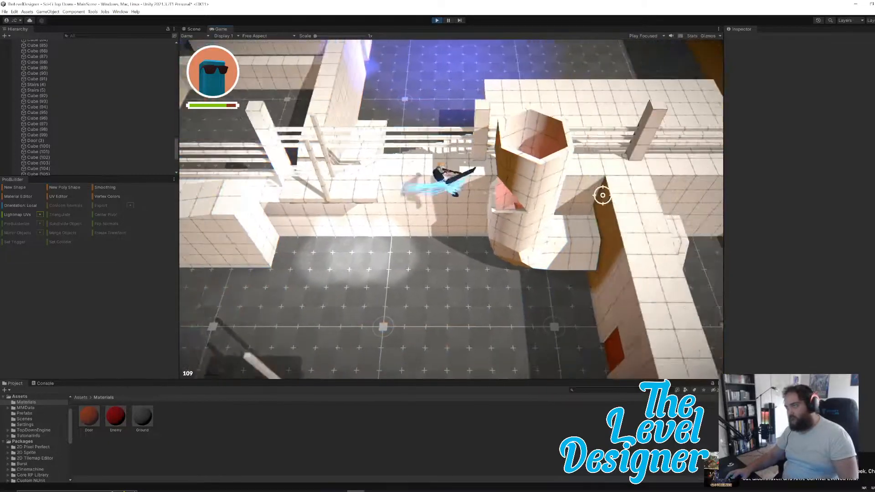
{"action": "left_click", "coordinate": [602, 195]}
{"action": "key", "text": "d"}
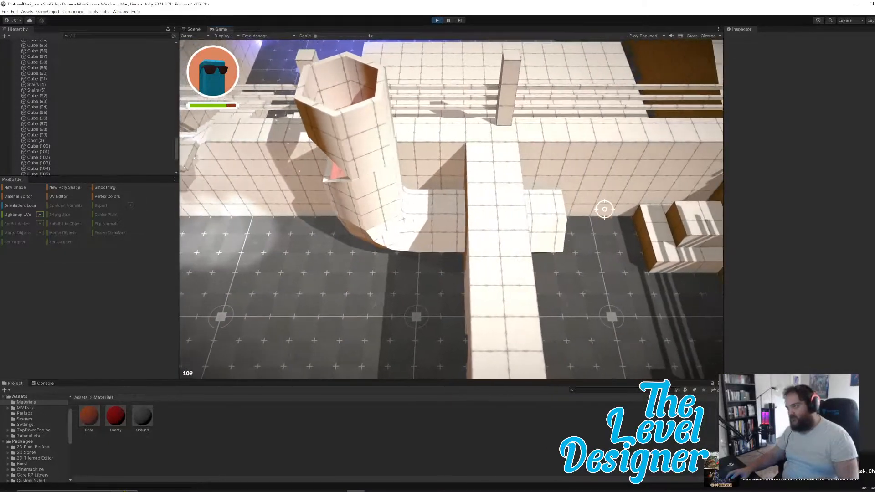
{"action": "key", "text": "s"}
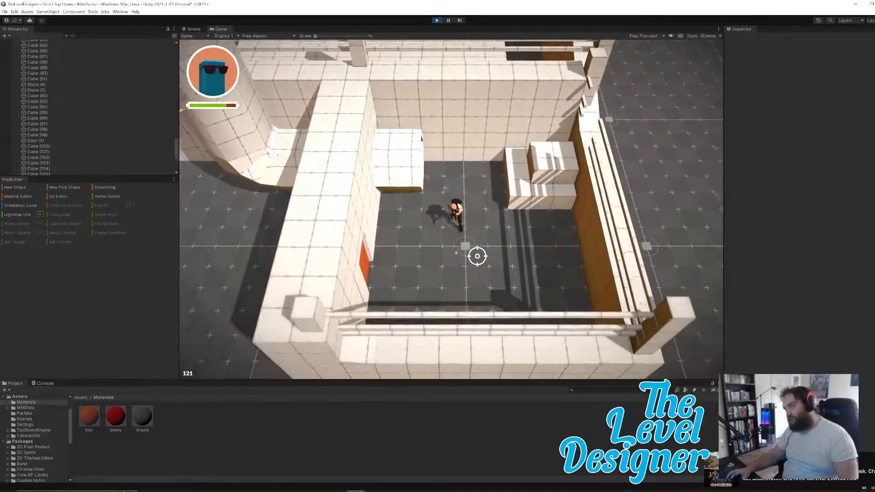
- Climb the stacked cubes in the enclosure and jump over the railed outer wall to the ground outside
{"action": "key", "text": "w"}
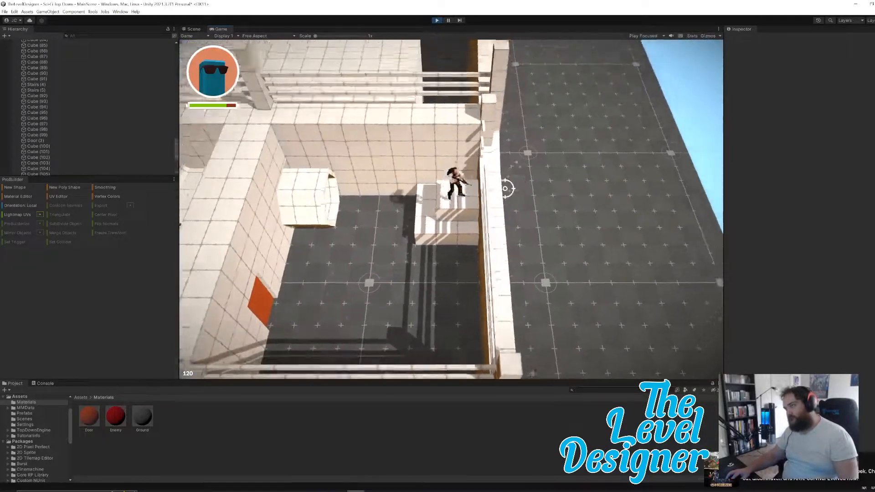
{"action": "key", "text": "d"}
{"action": "key", "text": "space"}
{"action": "key", "text": "d"}
{"action": "key", "text": "s"}
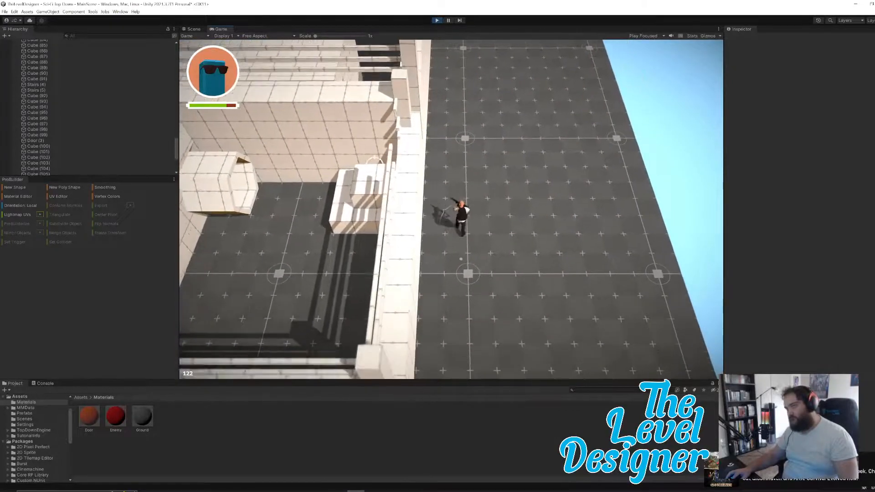
- Run to the enclosure's outer corner, end the playtest and view the enclosure and surrounding level in the scene
{"action": "key", "text": "s"}
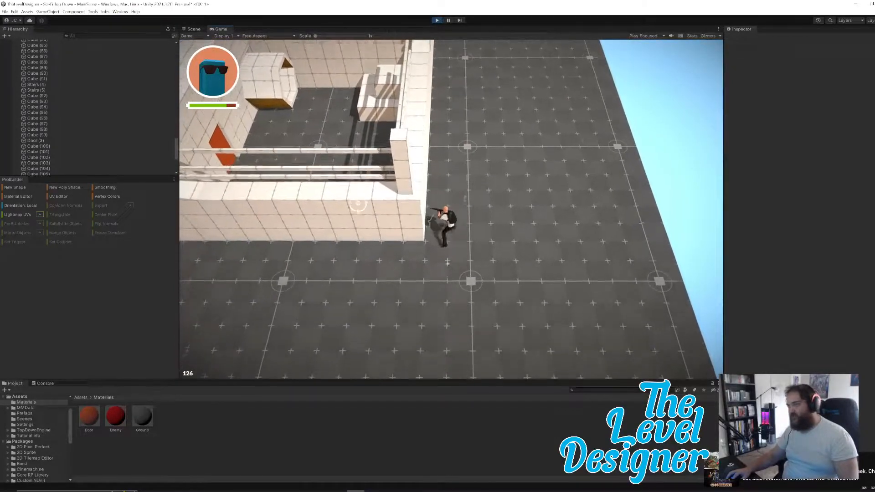
{"action": "key", "text": "w"}
{"action": "key", "text": "Escape"}
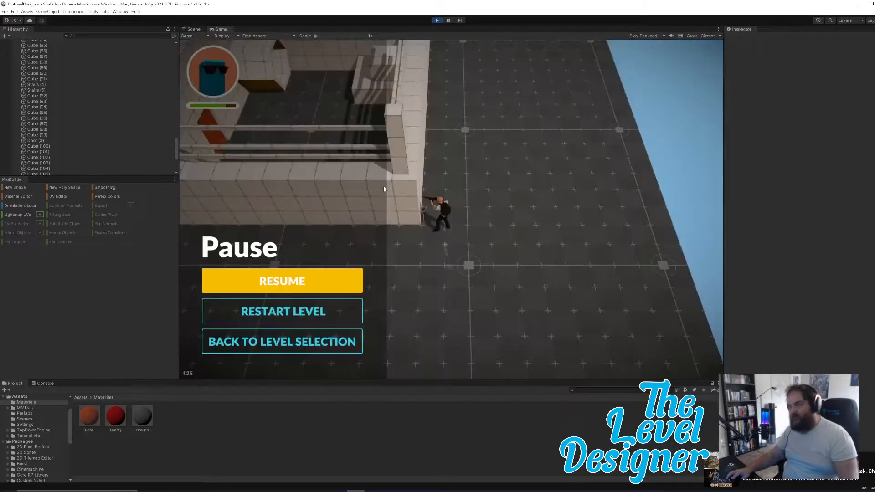
{"action": "left_click", "coordinate": [437, 20]}
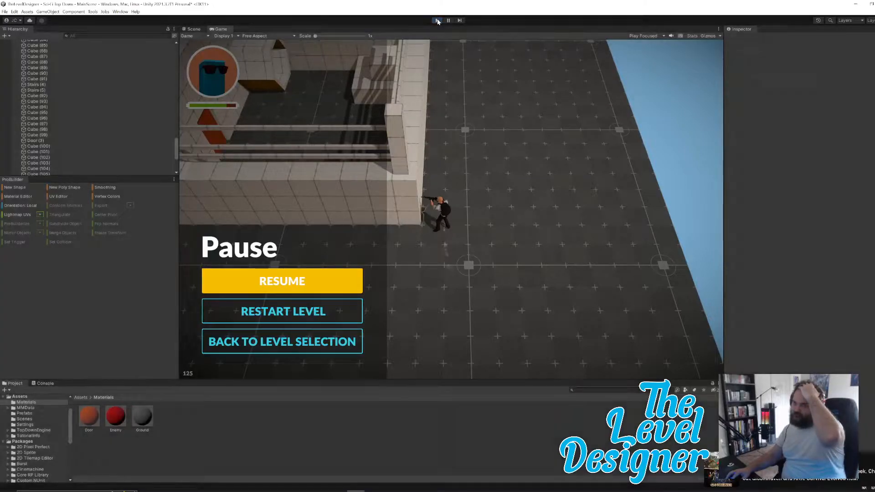
{"action": "right_click_drag", "start_coordinate": [536, 230], "coordinate": [484, 215]}
{"action": "key", "text": "d"}
{"action": "key", "text": "s"}
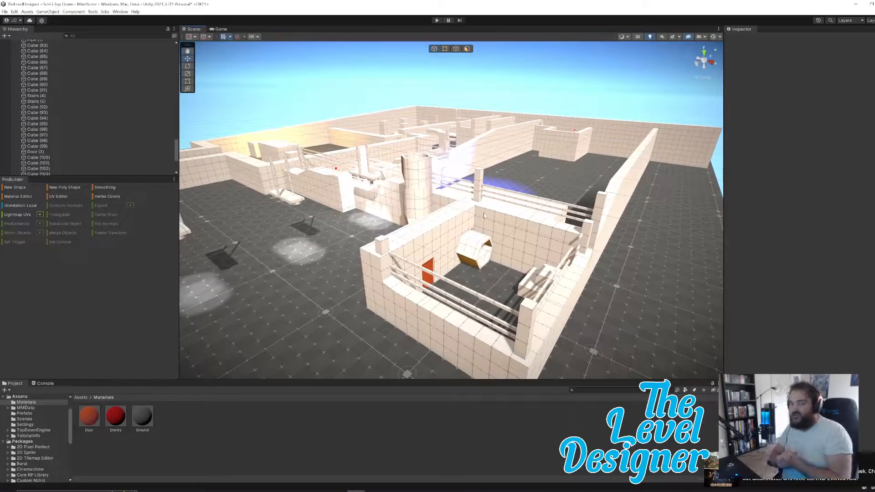